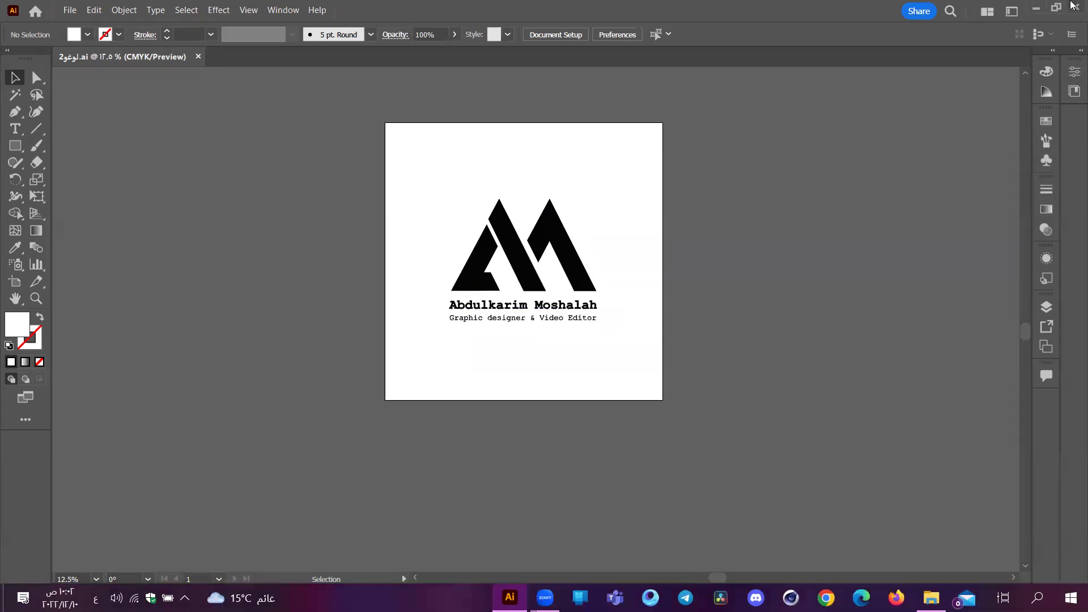
left_click(1035, 9)
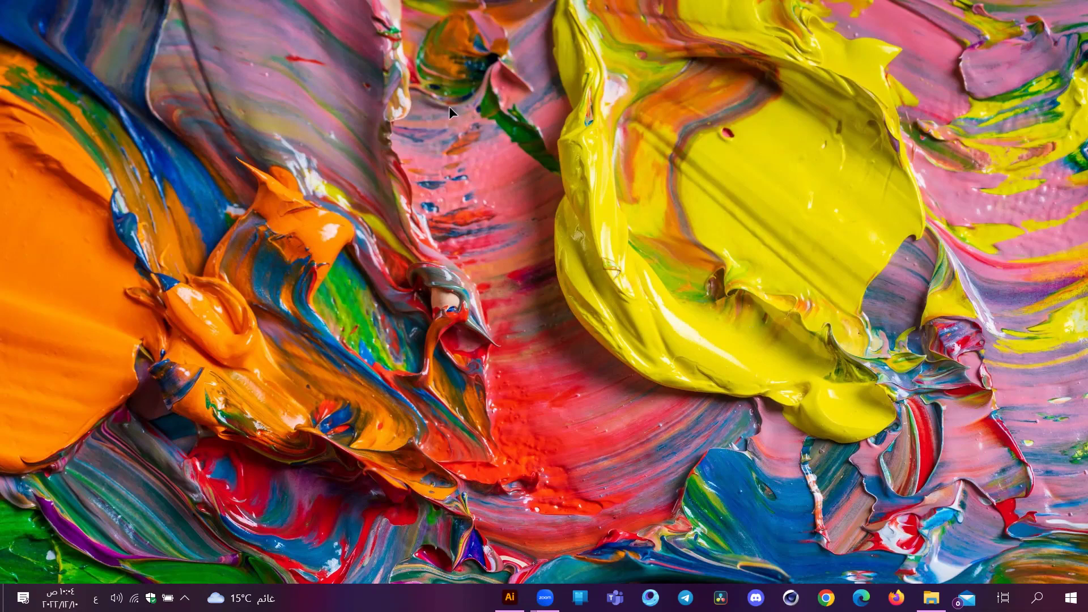
key("alt+Tab")
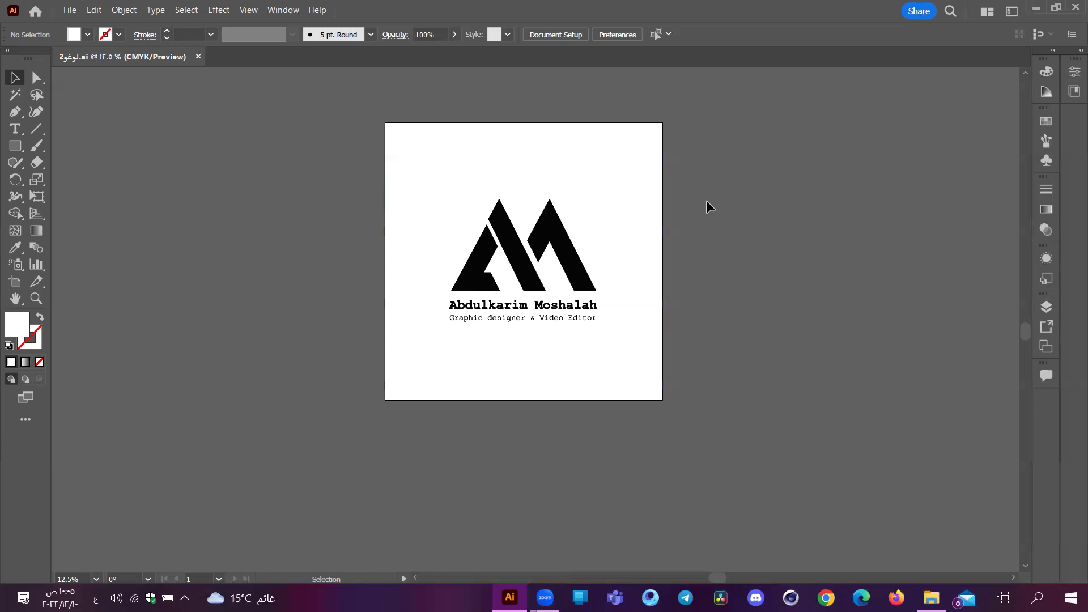
Step: Examine the edge of the vector logo's M at extreme magnification, up to 64000%, and return to the full artboard
left_click(548, 165)
scroll(533, 177, "up", 2)
scroll(534, 179, "up", 9)
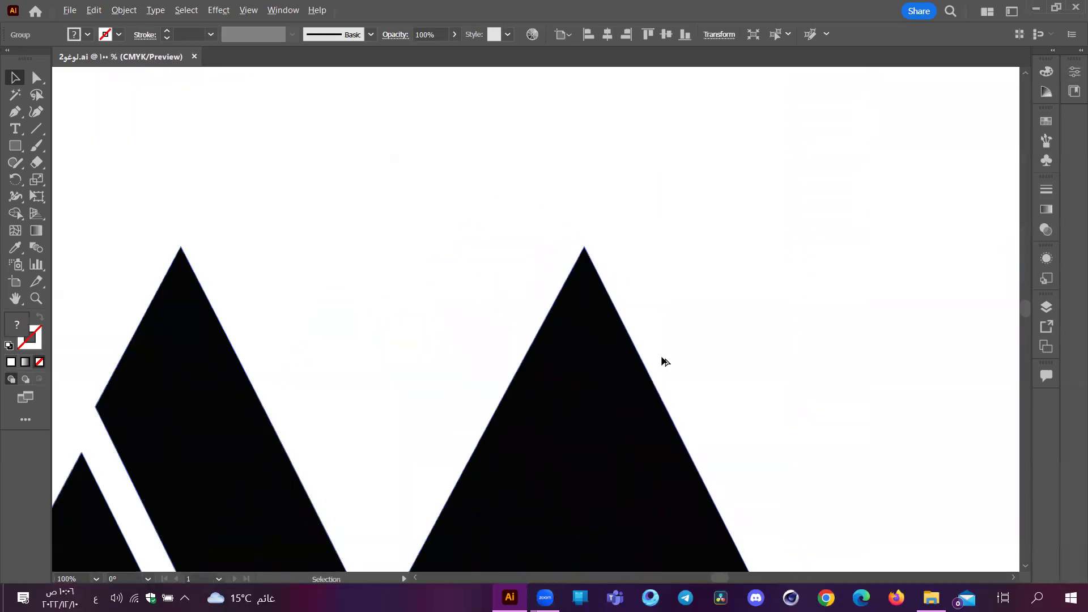
scroll(599, 353, "up", 10)
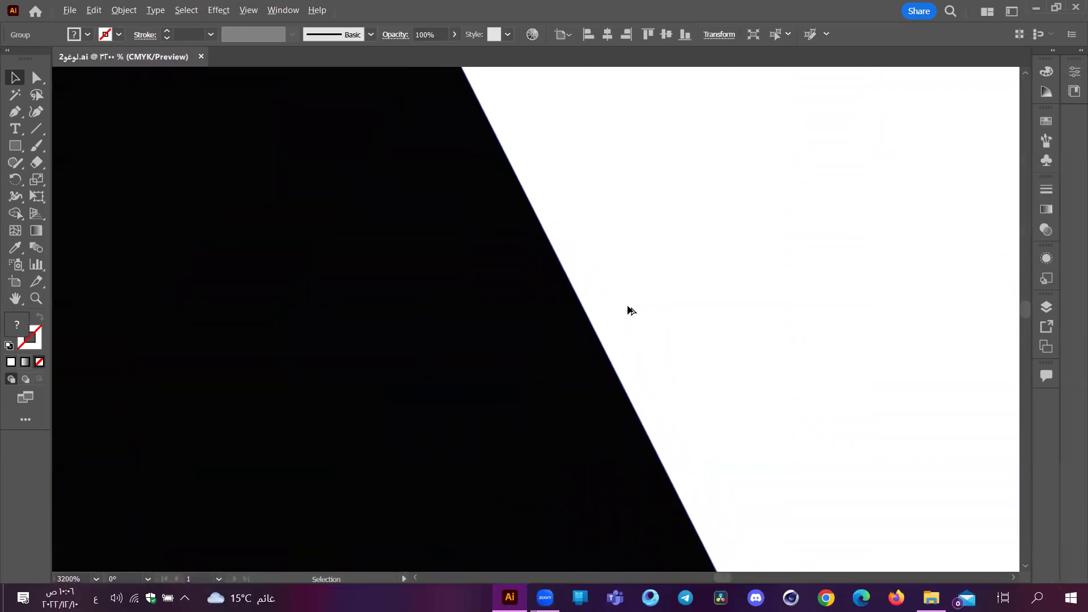
scroll(613, 333, "up", 2)
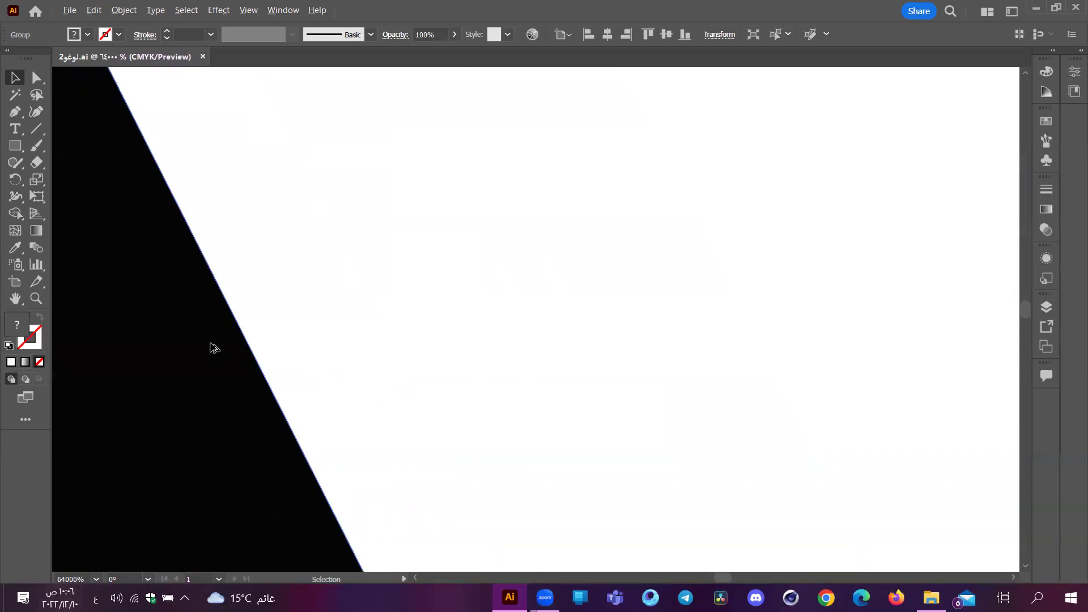
scroll(310, 288, "down", 4)
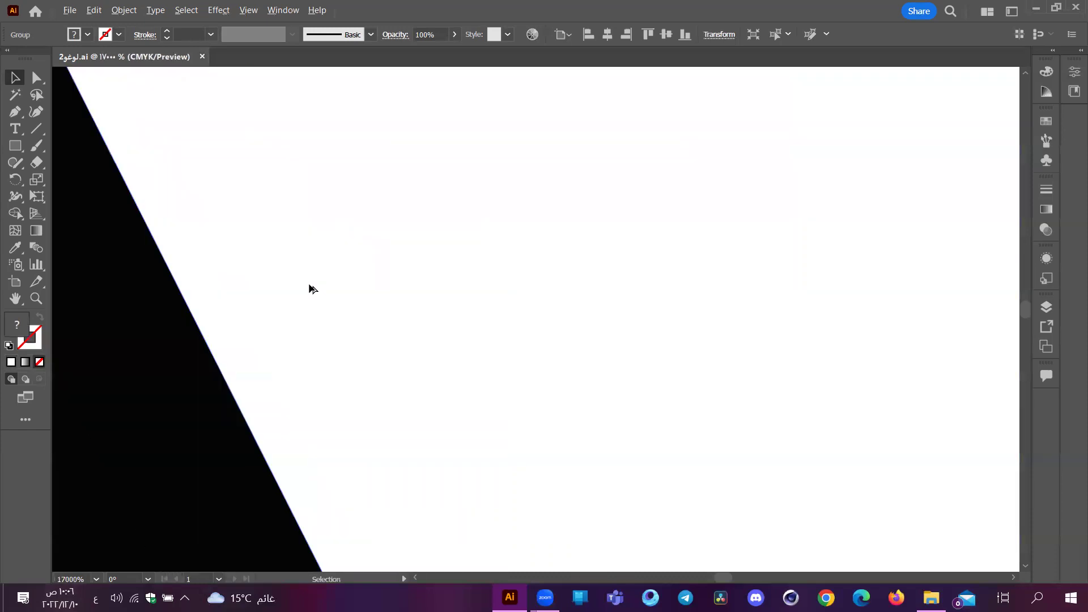
scroll(311, 288, "down", 5)
scroll(272, 224, "down", 1)
scroll(209, 100, "up", 1)
scroll(328, 148, "down", 2)
scroll(352, 235, "up", 1)
scroll(352, 243, "down", 6)
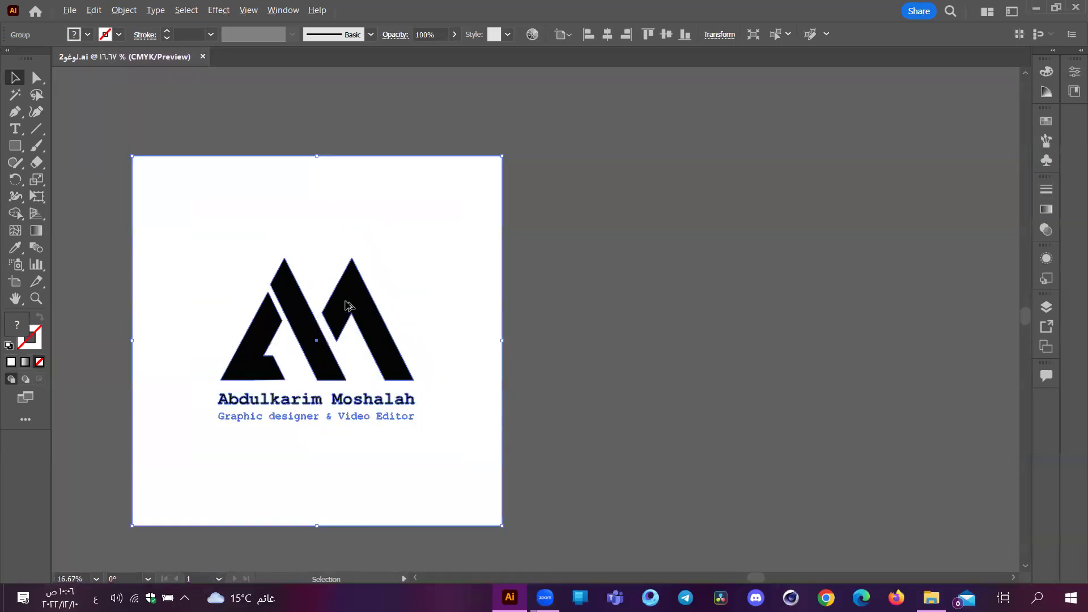
Step: Deselect the artwork and inspect the black logo's letter shapes and the text beneath them at moderate magnification
scroll(226, 335, "up", 4)
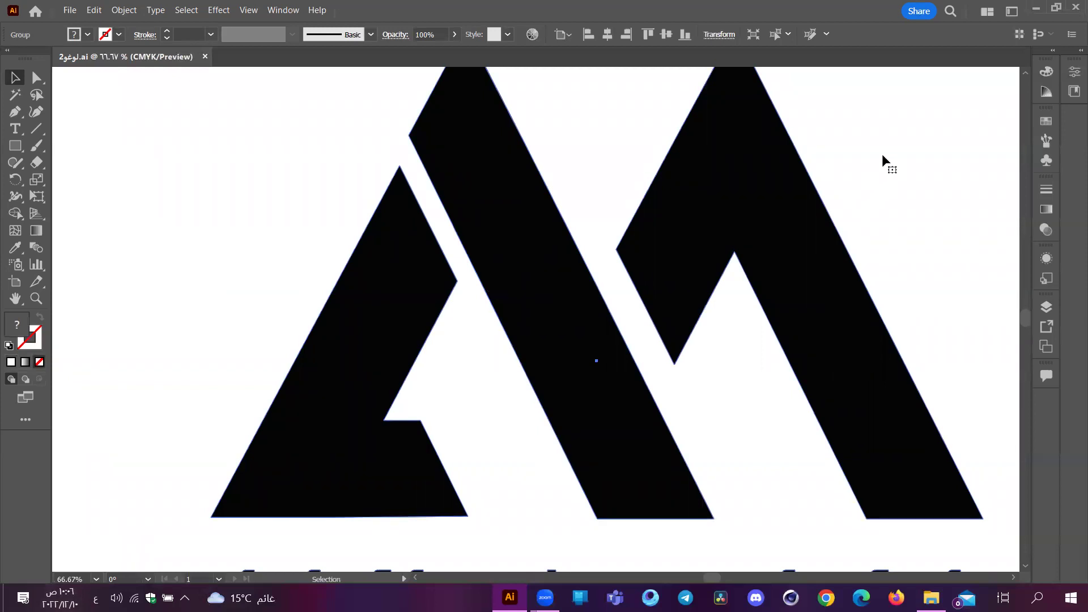
scroll(745, 175, "down", 2)
left_click(131, 237)
scroll(789, 151, "up", 2)
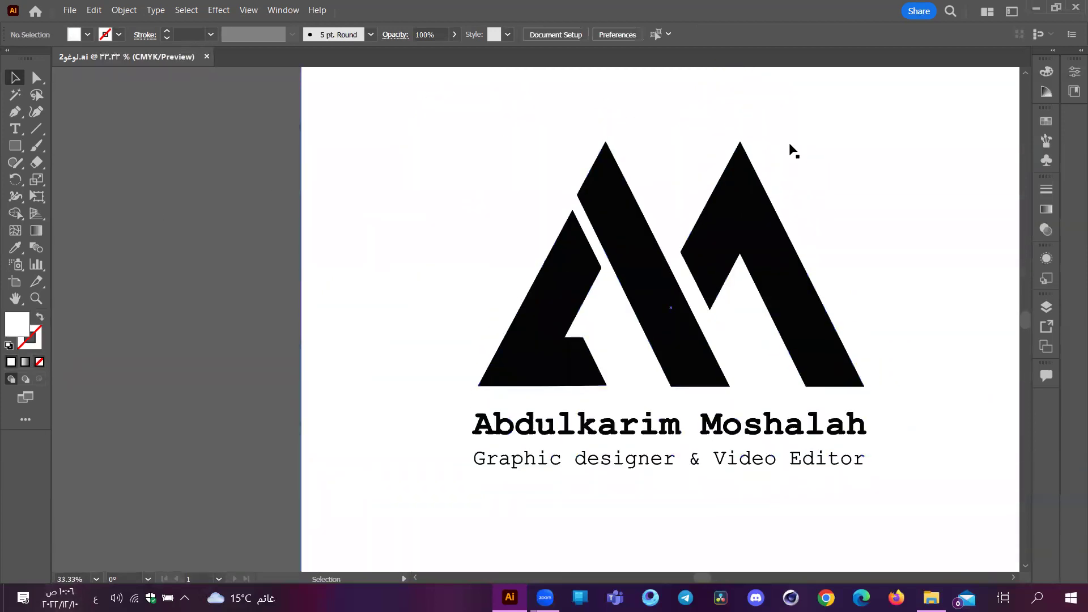
scroll(464, 230, "right", 2)
key("v")
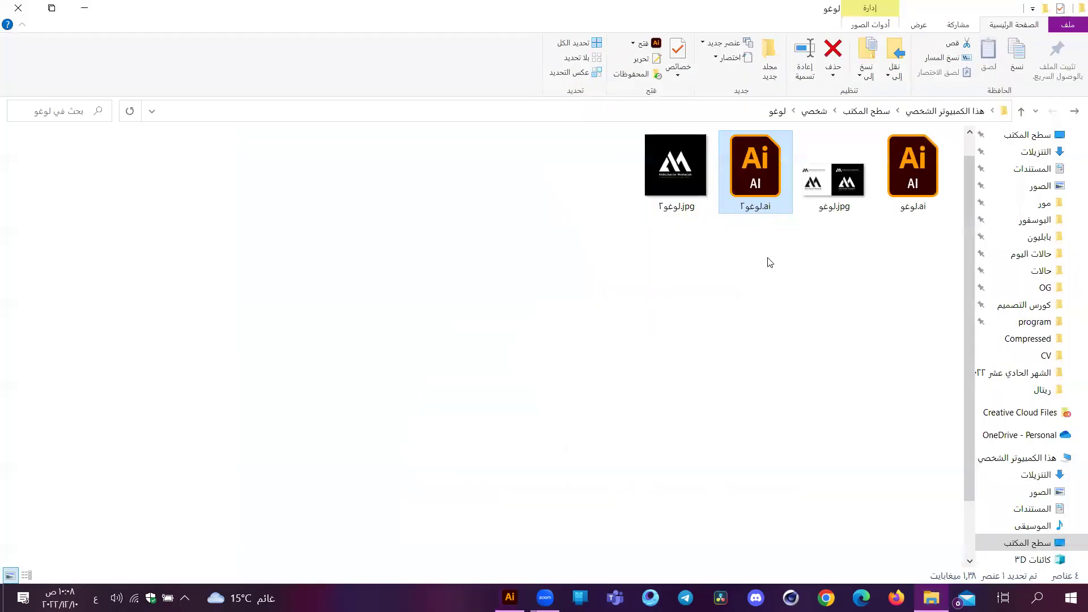
Step: Place the white-on-black JPG version of the logo from File Explorer into the Illustrator document, beside the black vector logo
left_click(680, 178)
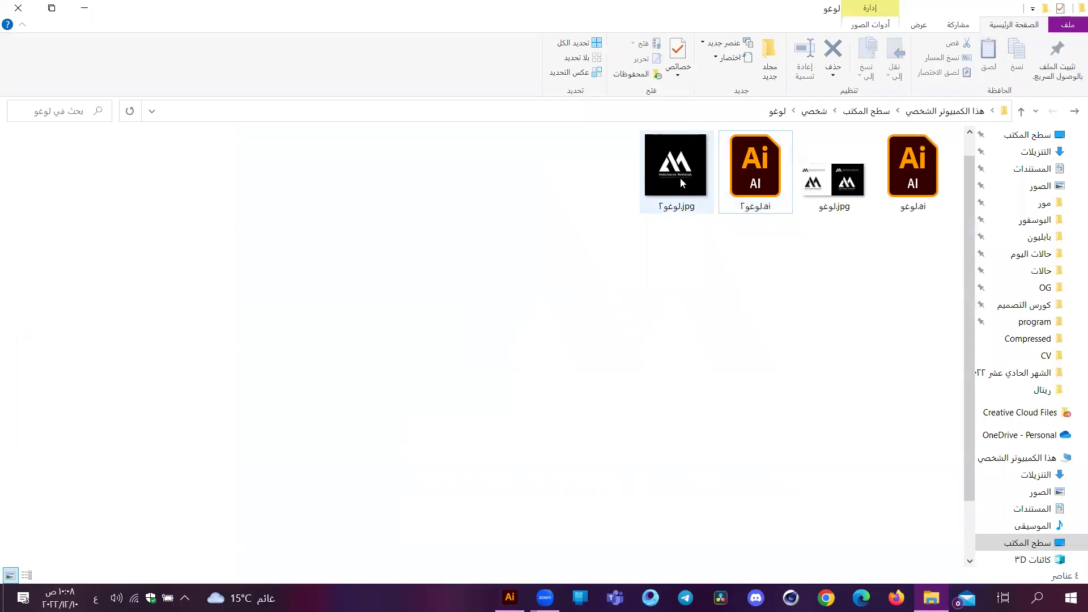
left_click_drag(692, 164, 510, 600)
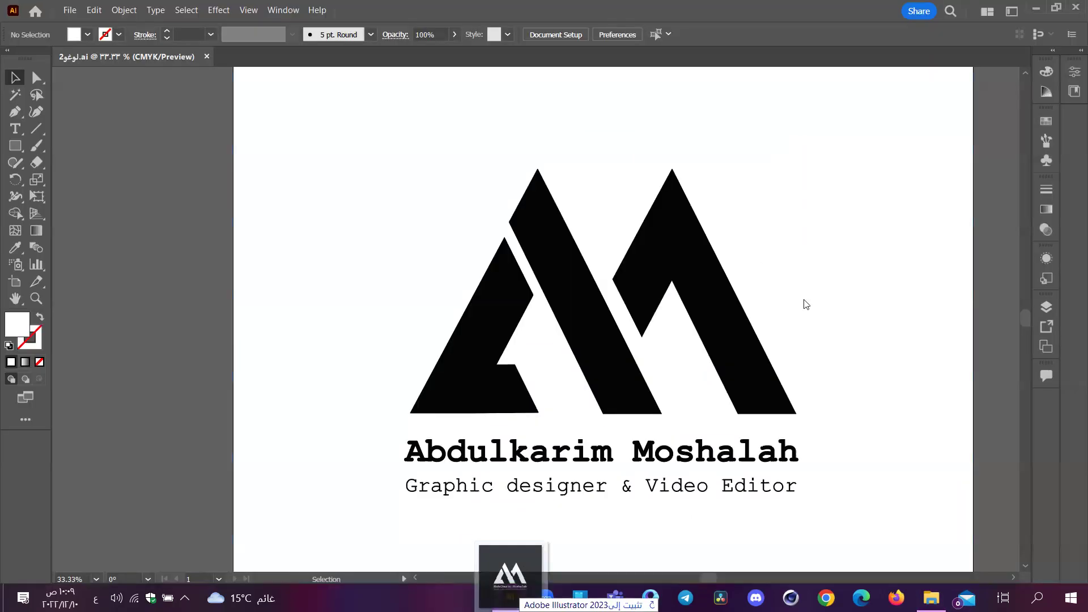
left_click_drag(806, 305, 437, 328)
key("ctrl+minus")
key("ctrl+minus")
key("ctrl+minus")
left_click_drag(699, 308, 818, 330)
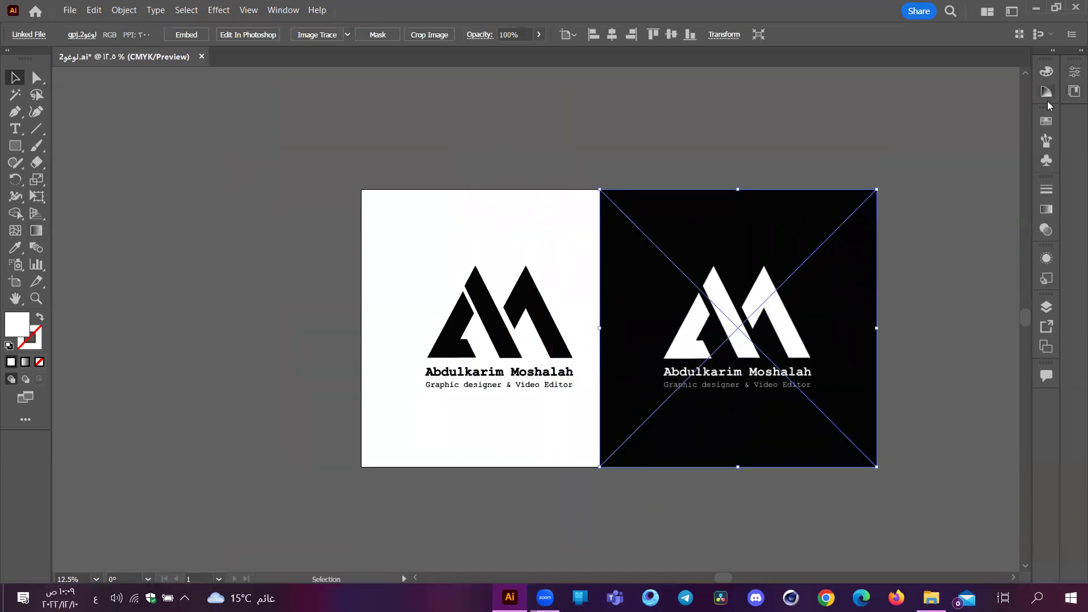
Step: Embed the linked JPG logo in the document and deselect it
left_click(1046, 307)
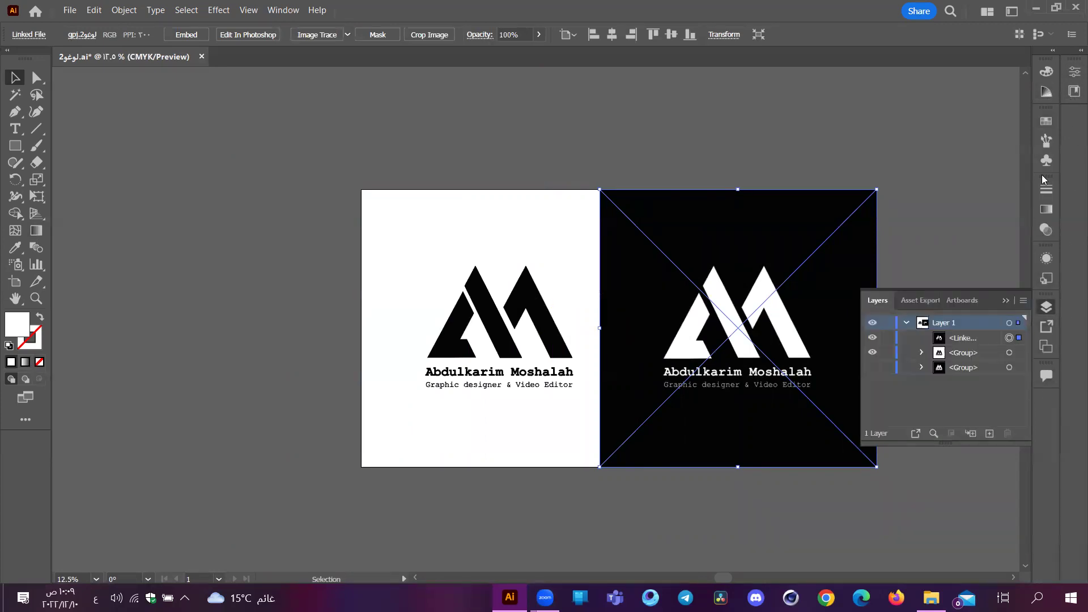
left_click(1053, 51)
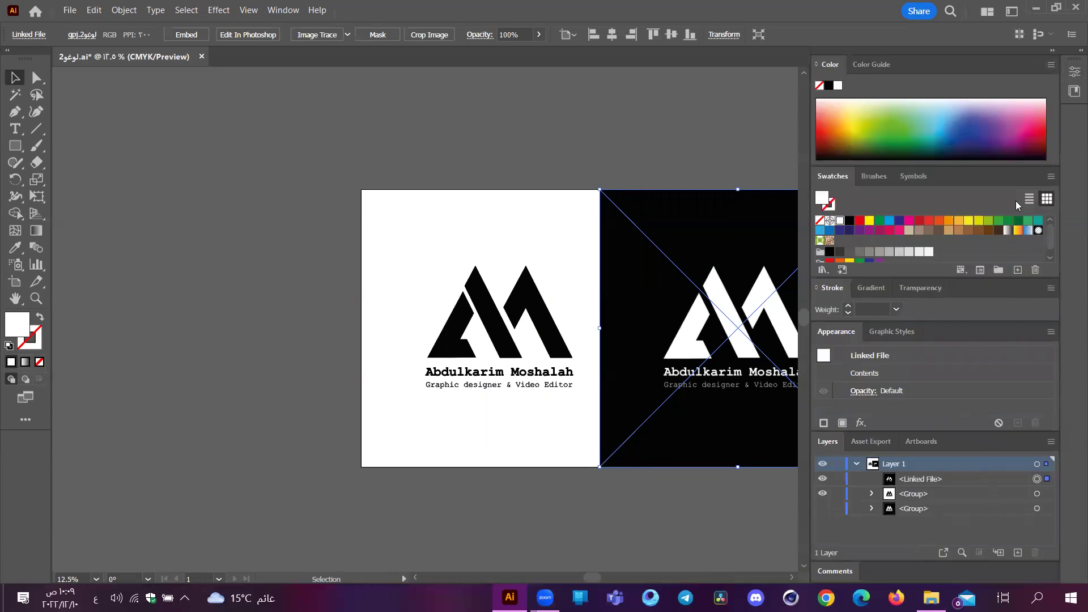
left_click(1075, 52)
left_click(997, 404)
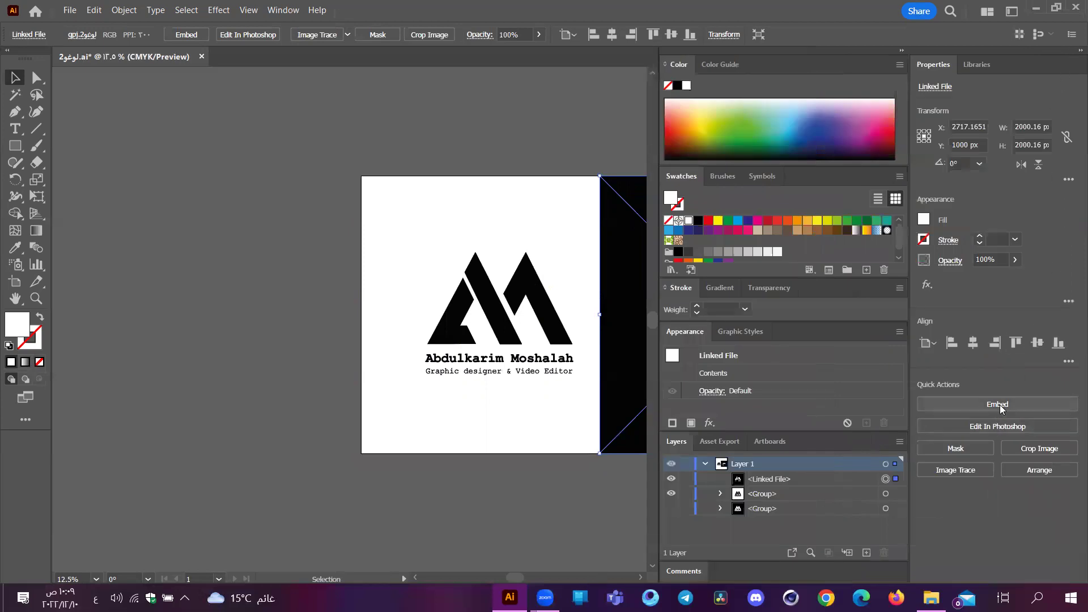
left_click(1073, 51)
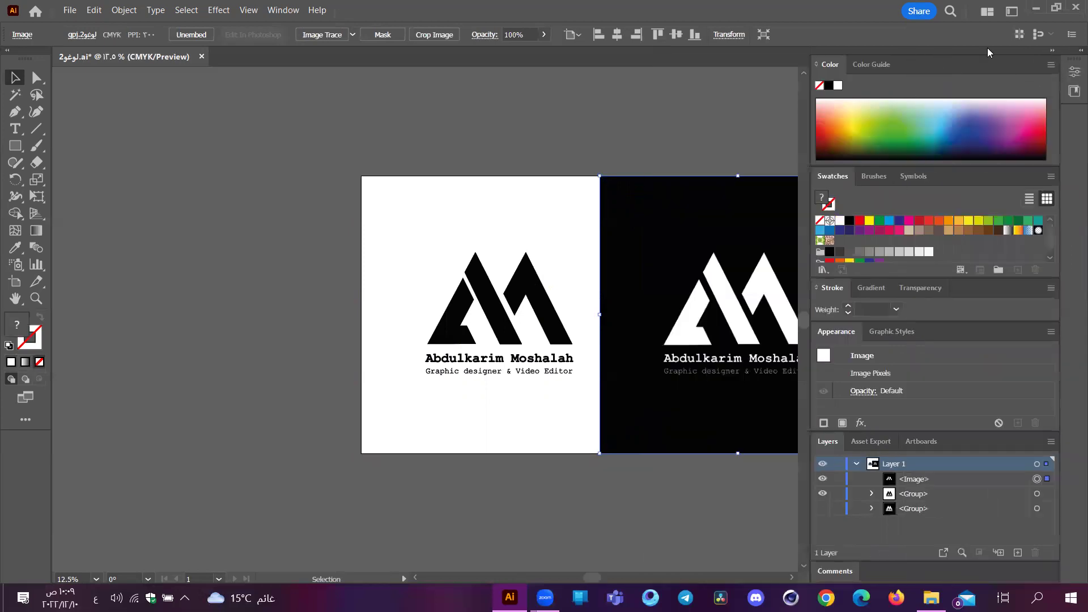
left_click(1050, 52)
left_click(152, 138)
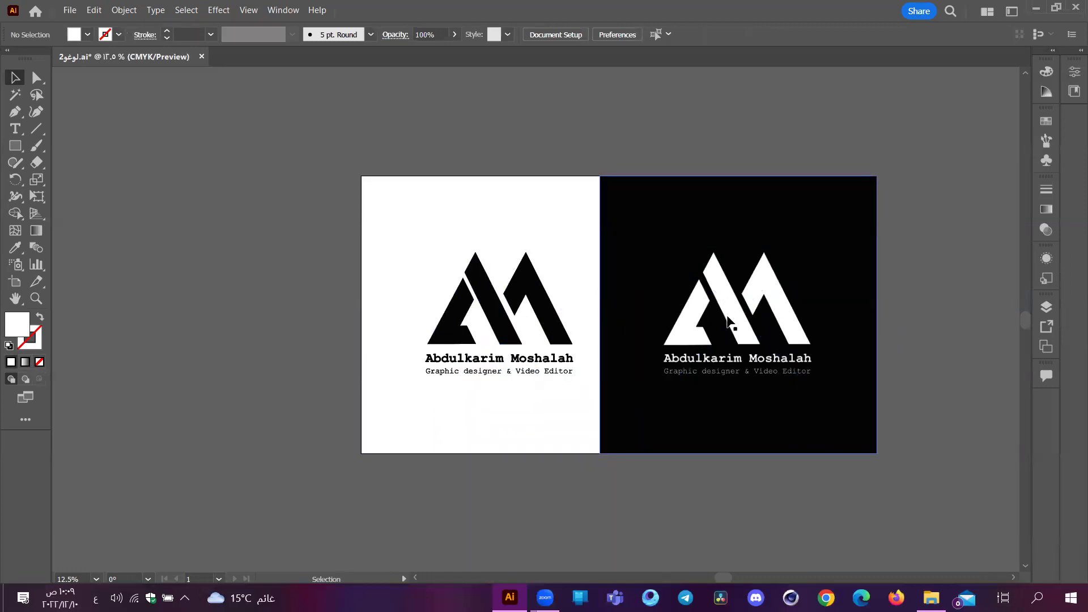
Step: Examine the pixels along an edge of the embedded JPG logo at up to 6400% magnification
scroll(801, 315, "up", 2)
scroll(804, 315, "up", 12)
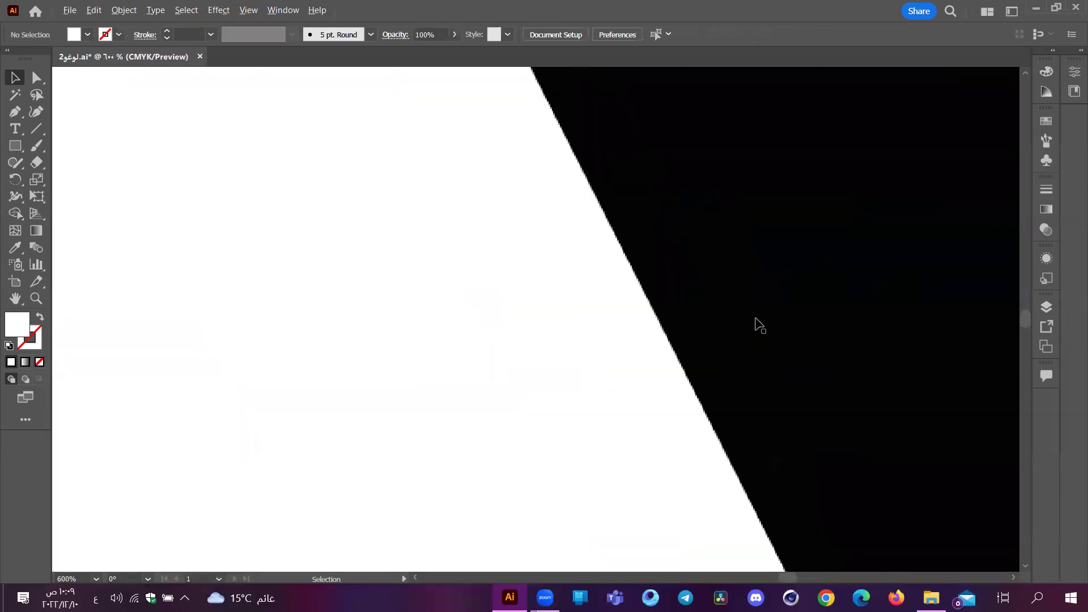
scroll(704, 330, "up", 1)
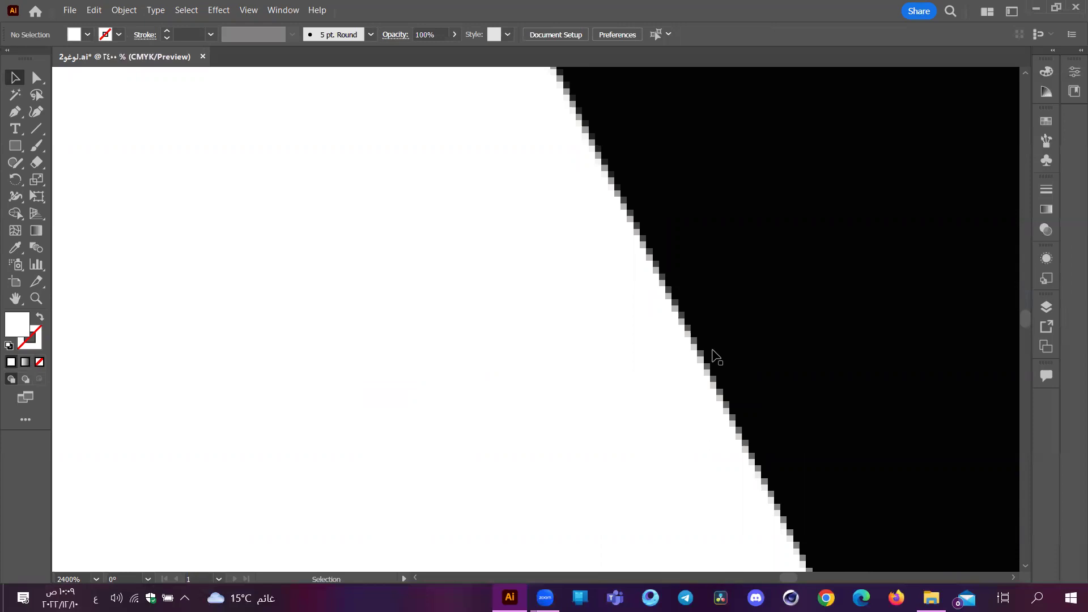
scroll(607, 162, "up", 3)
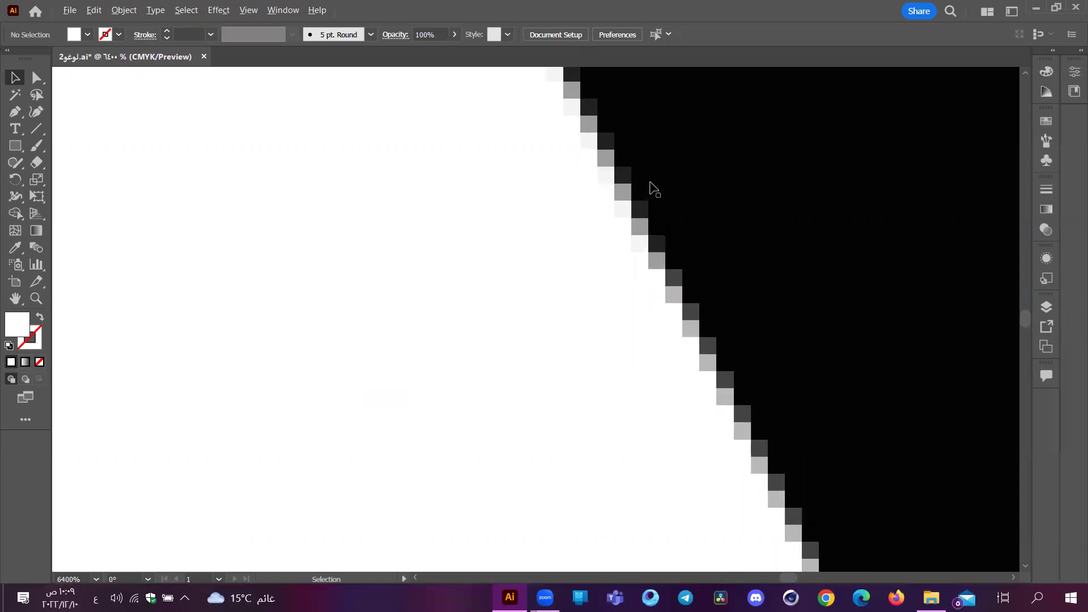
scroll(652, 187, "down", 8)
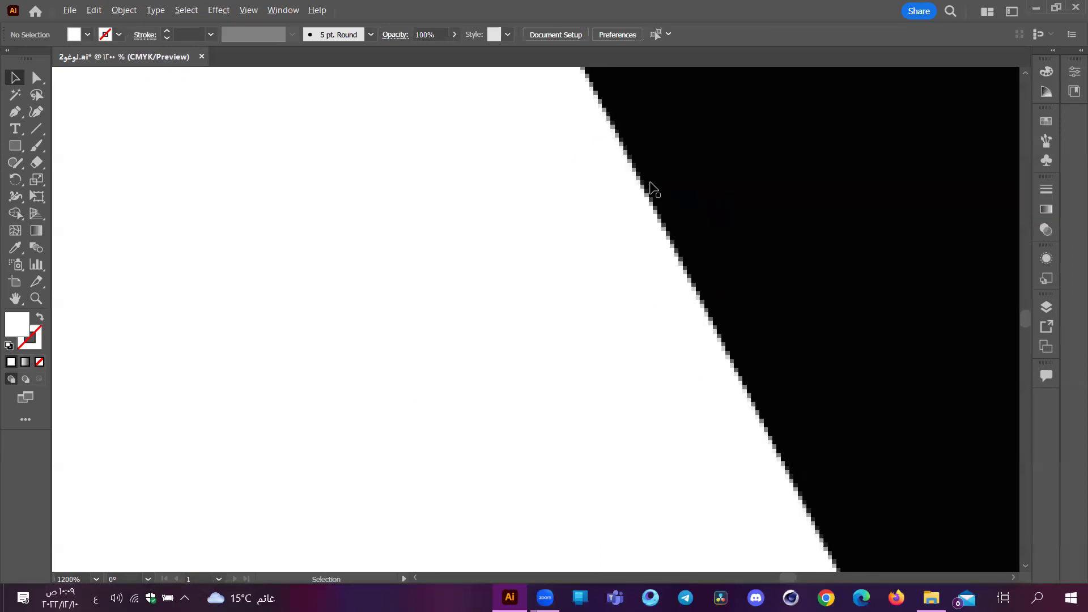
scroll(652, 187, "down", 8)
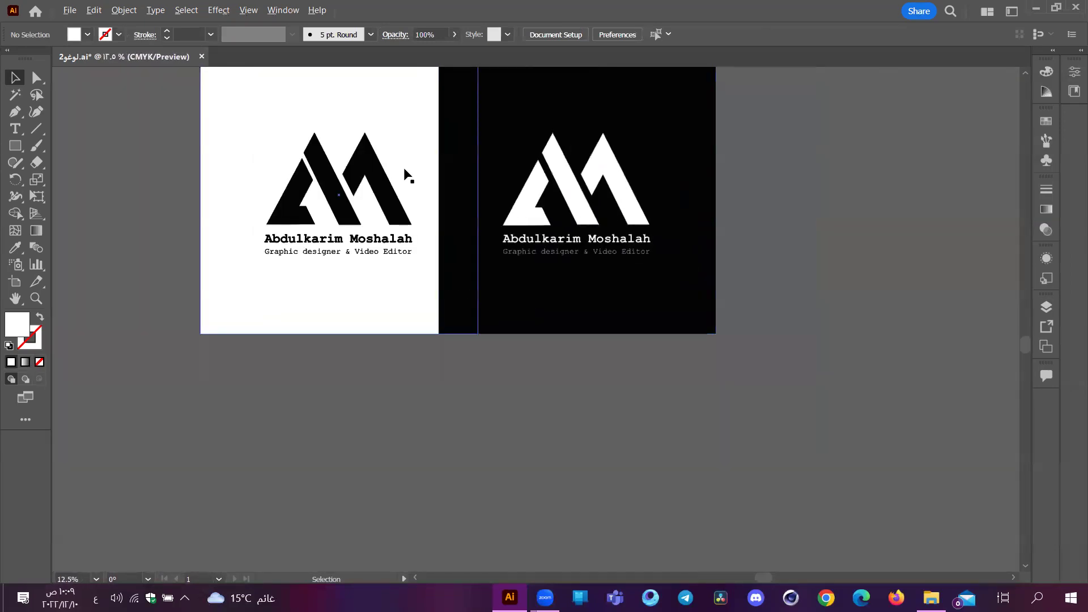
Step: Examine the same edge of the black vector logo at up to 8500% magnification for comparison with the JPG
scroll(412, 170, "up", 2)
scroll(375, 168, "up", 10)
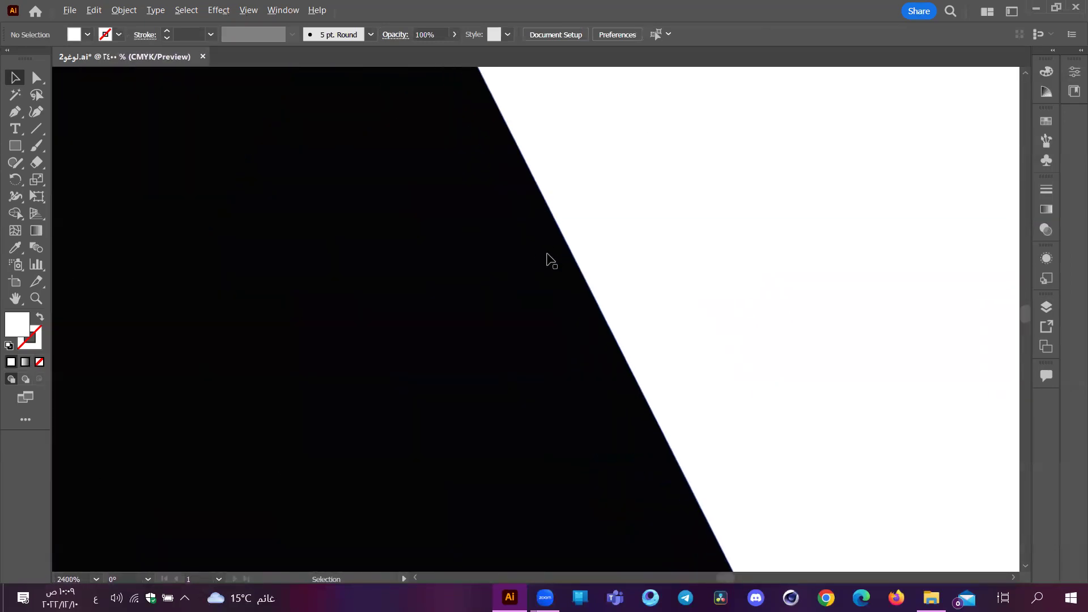
scroll(563, 259, "up", 3)
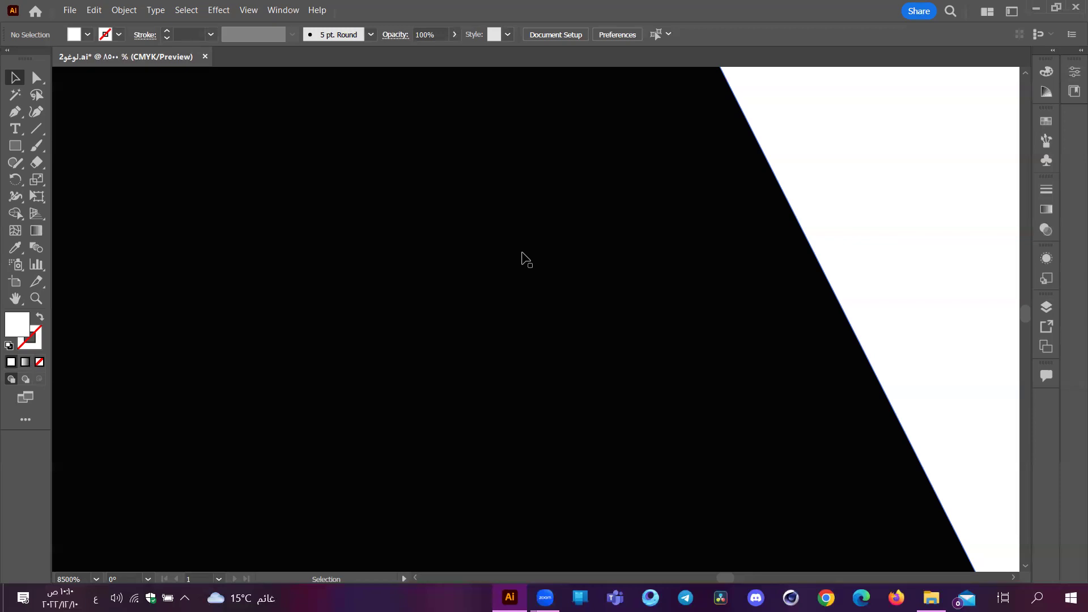
scroll(526, 259, "down", 10)
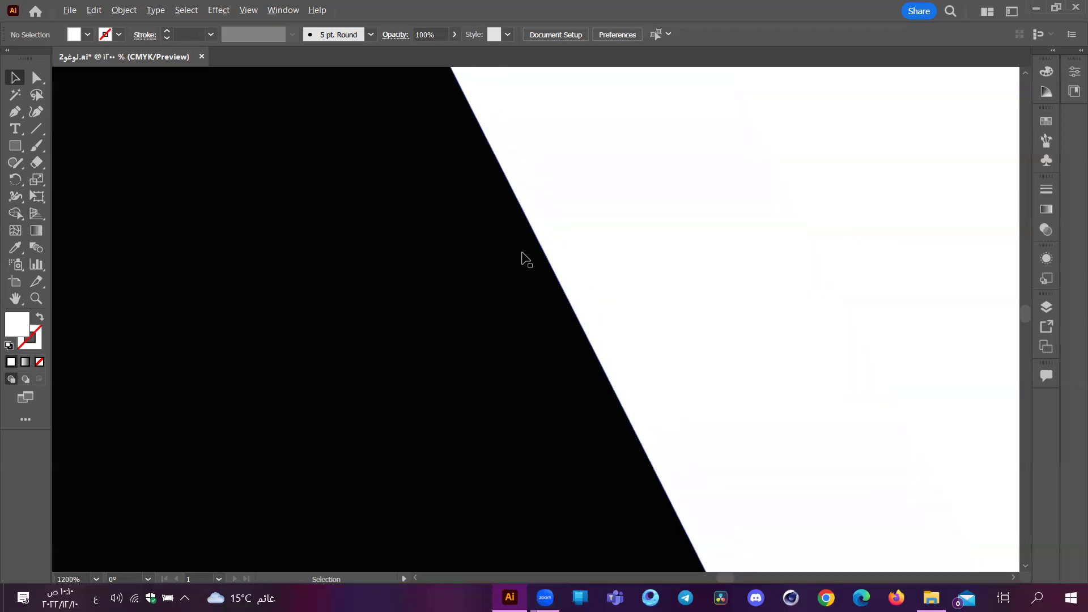
scroll(527, 266, "down", 3)
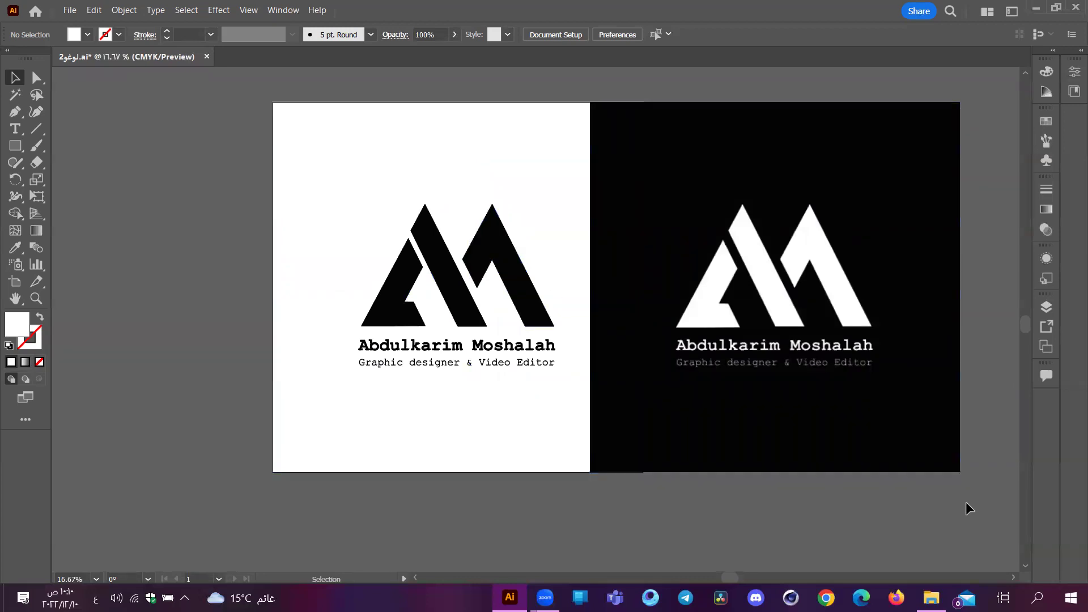
Step: Switch to File Explorer and open the العرض التقديمي folder within الهوية البصرية الجديدة للعيادة in the مور folder
left_click(931, 597)
left_click(1058, 203)
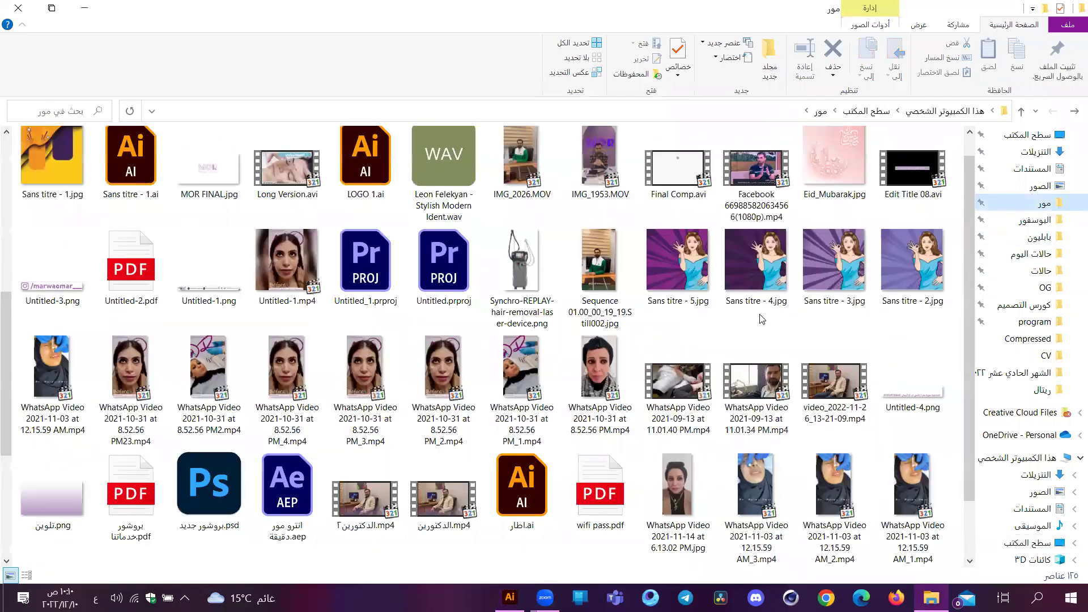
scroll(306, 318, "up", 5)
double_click(366, 278)
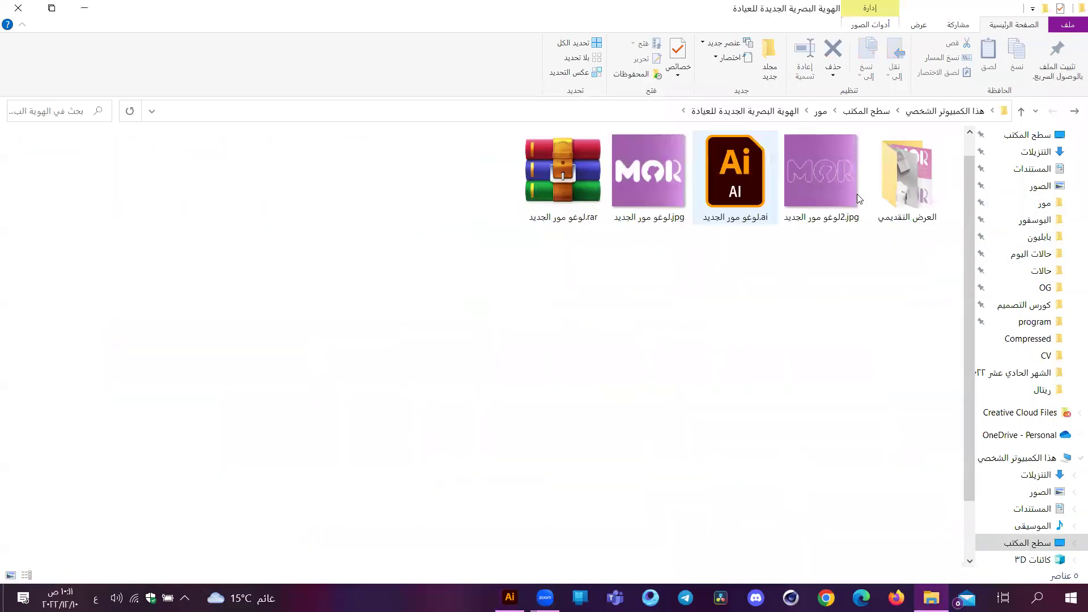
double_click(918, 158)
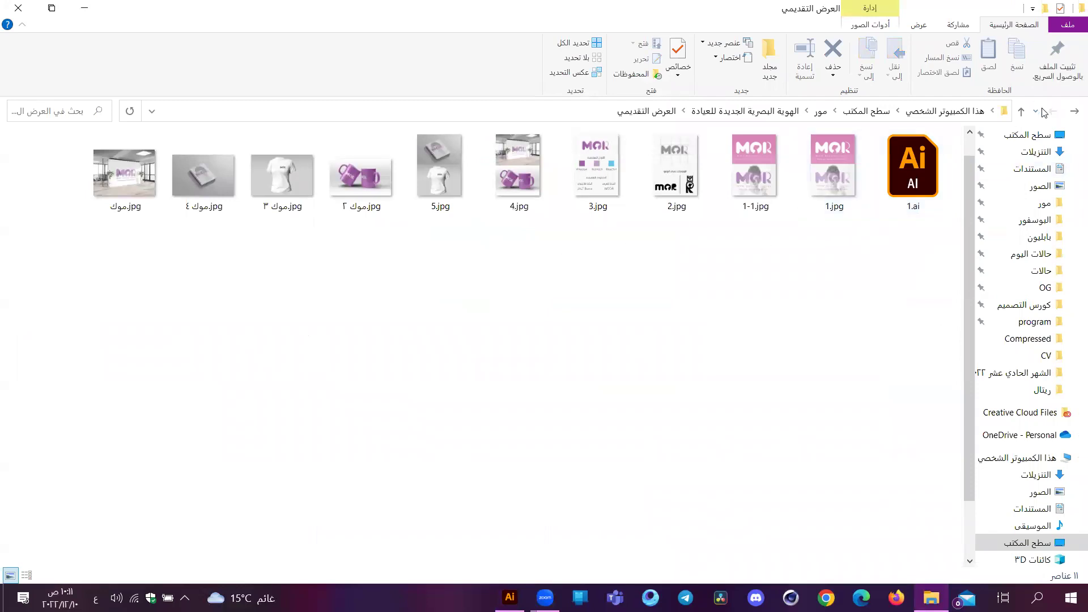
left_click(1073, 111)
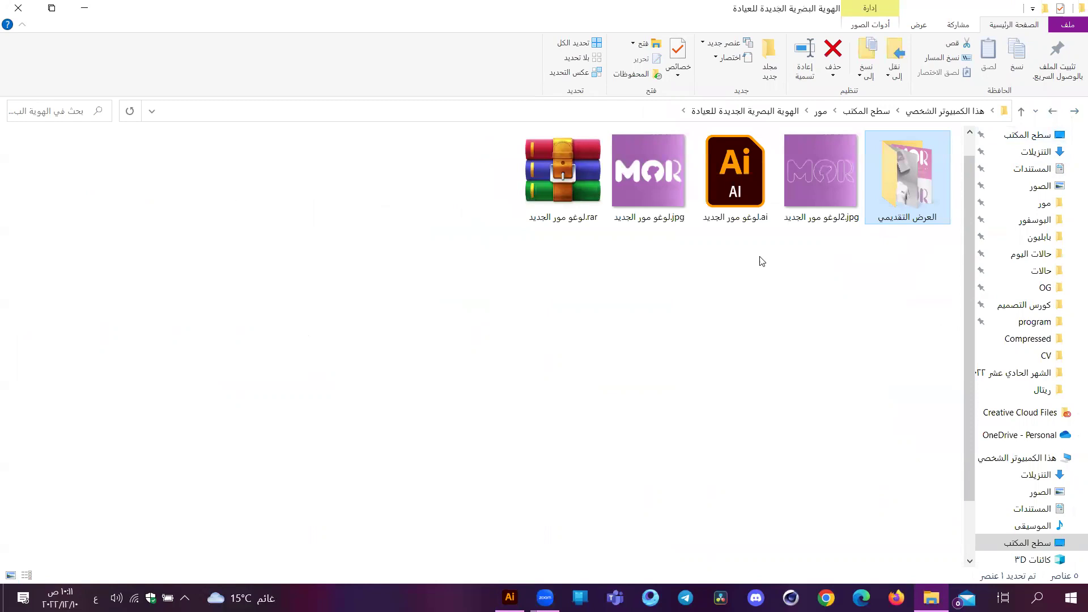
double_click(912, 170)
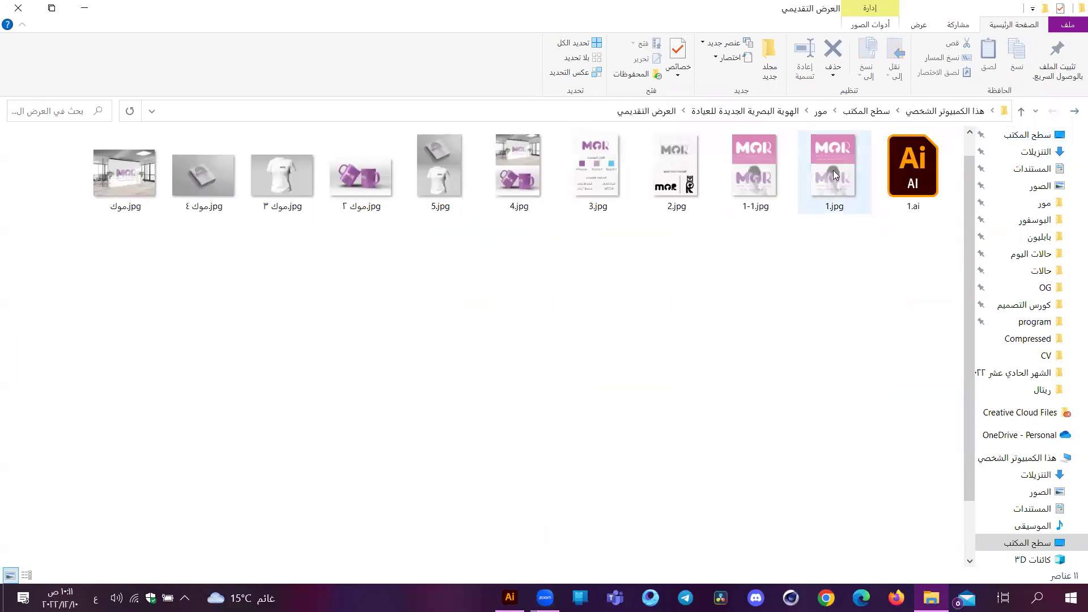
Step: View the MOR brand presentation pages 1-1.jpg, 2.jpg and 3.jpg in the image viewer
double_click(754, 170)
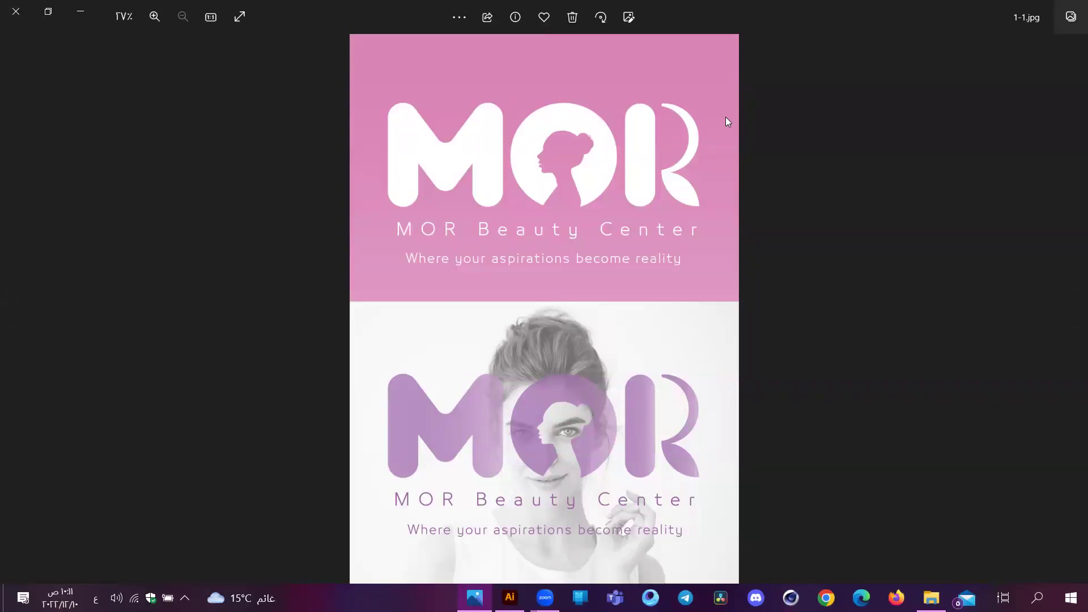
scroll(725, 117, "down", 1)
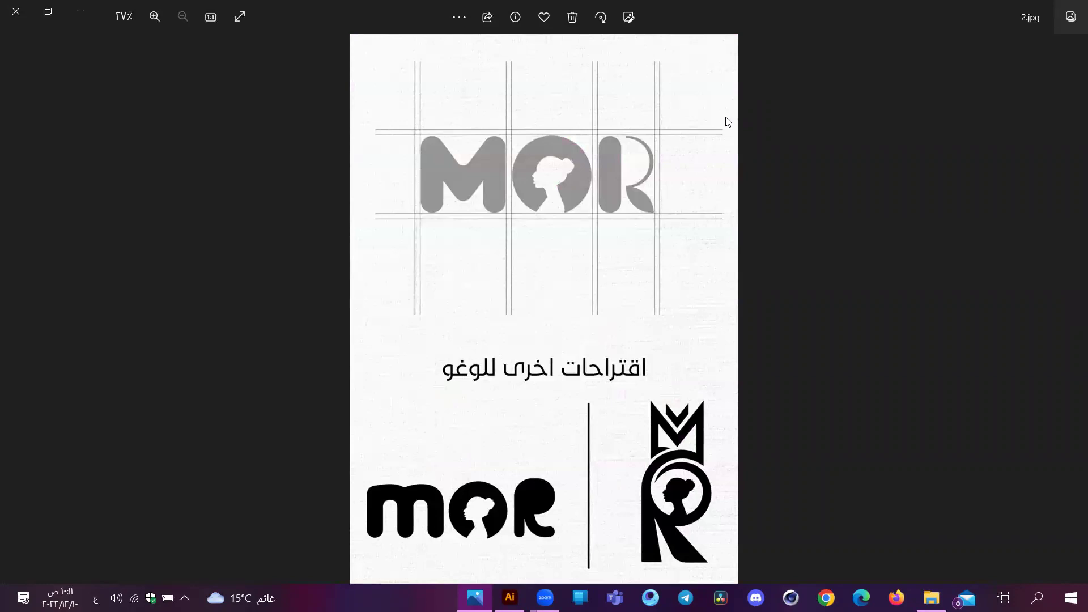
scroll(728, 121, "down", 1)
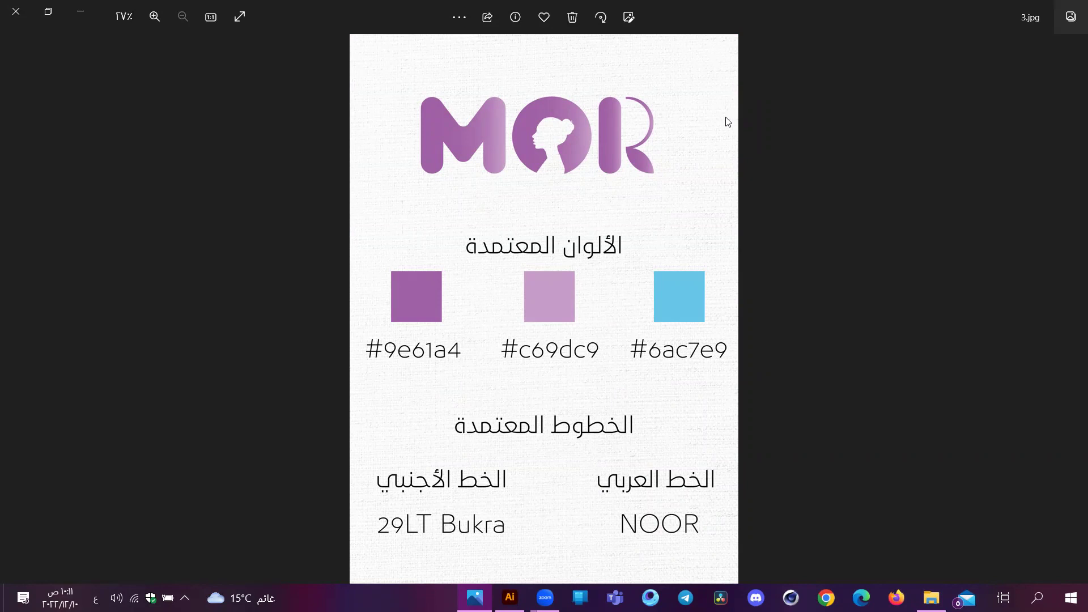
Step: View the remaining MOR presentation images from 4.jpg onward, including the mug, T-shirt and office wall mockups up to موك.jpg
key("Right")
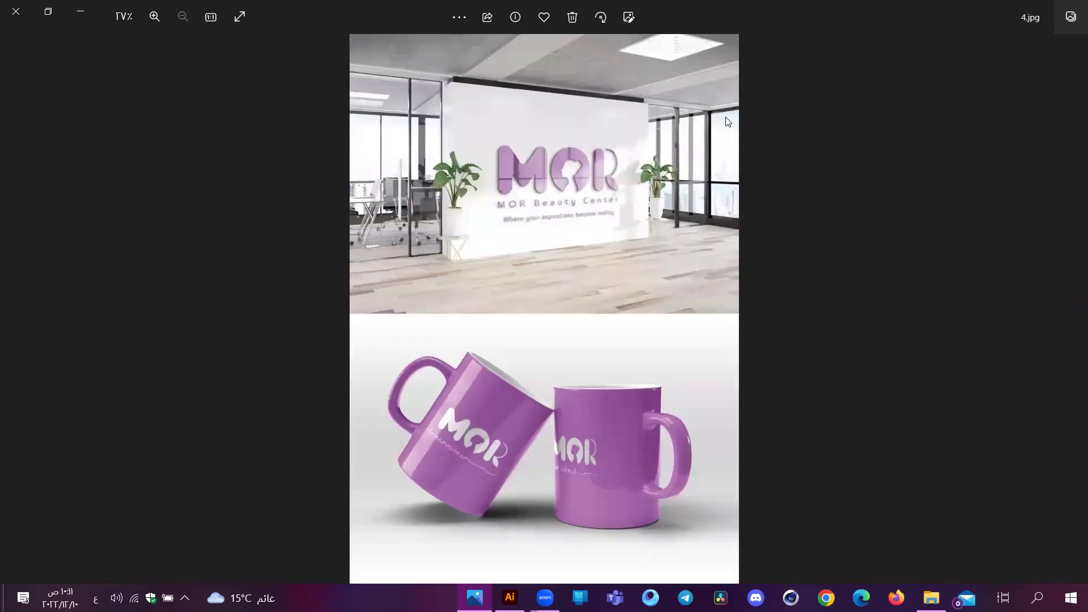
key("Right")
key("Right")
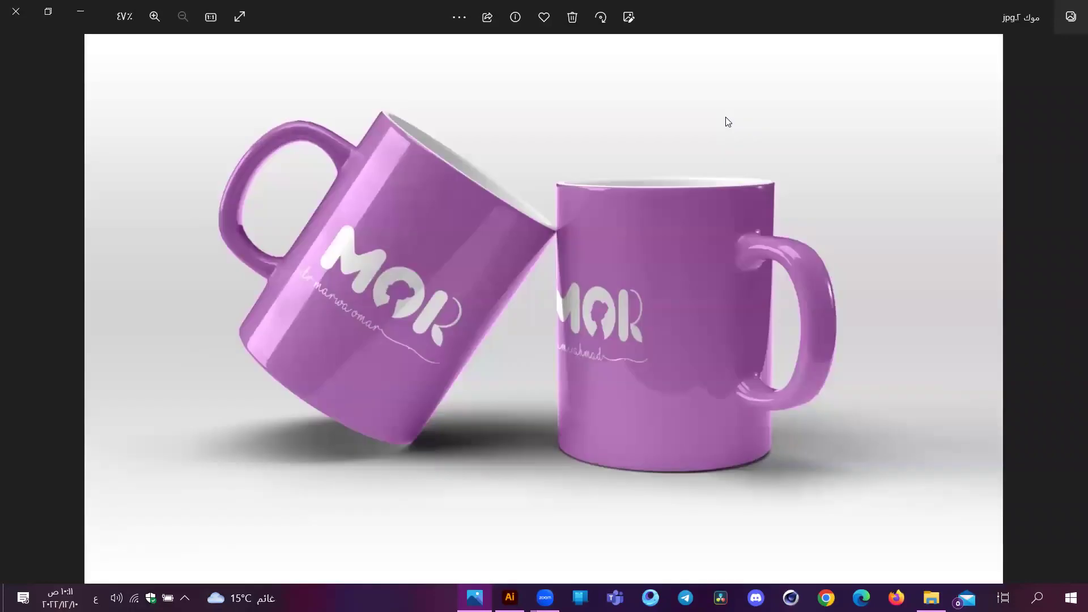
key("Left")
key("Right")
key("Right")
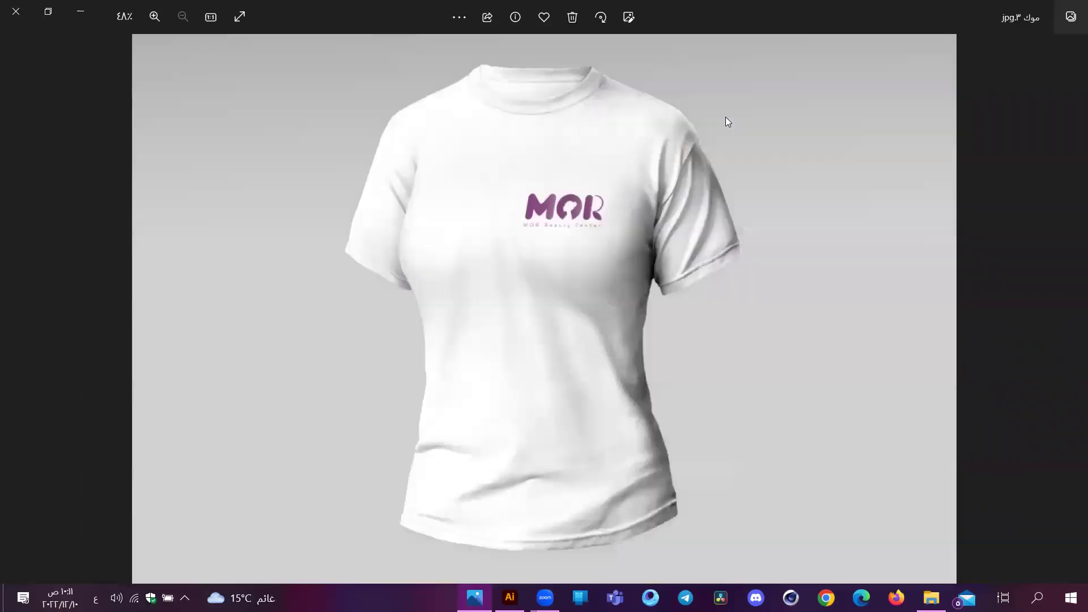
key("Right")
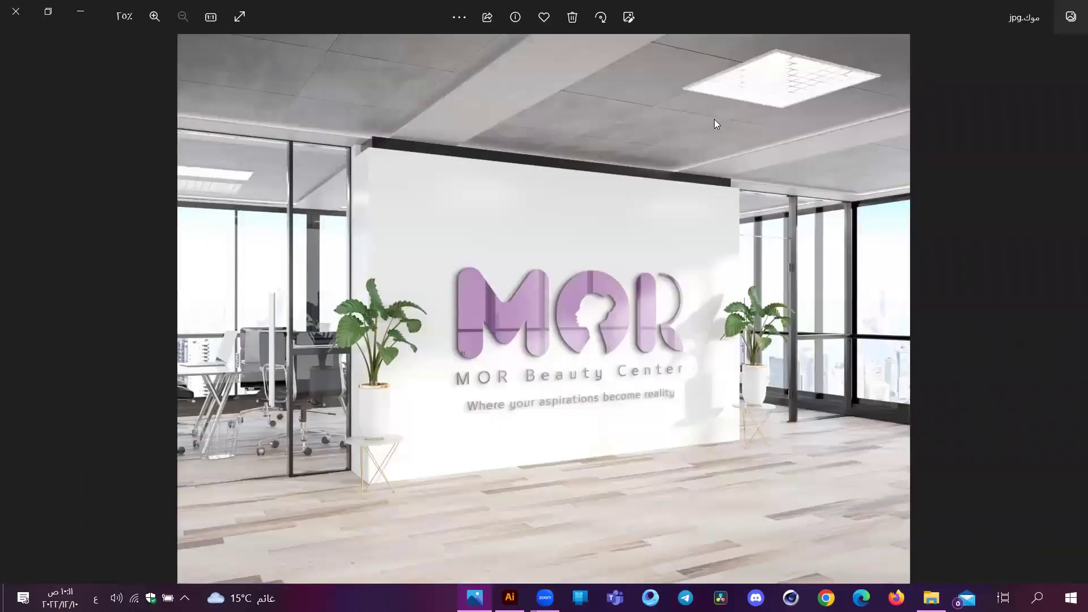
Step: Close the image viewer, return to the الهوية البصرية الجديدة للعيادة folder and open لوغو مور الجديد.ai in Illustrator
left_click(16, 11)
left_click(557, 391)
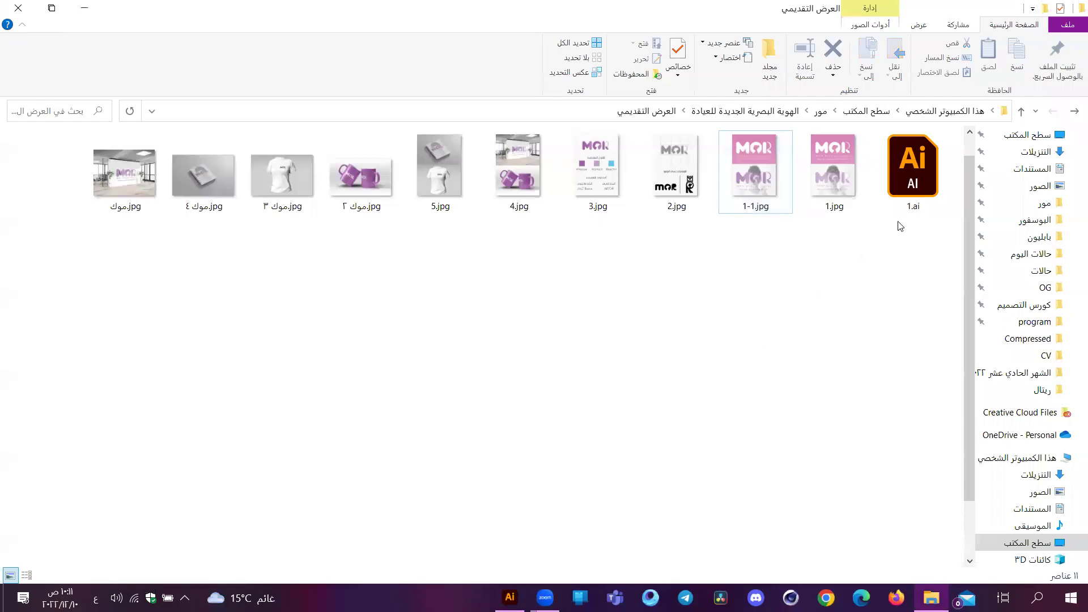
key("alt+Up")
double_click(744, 180)
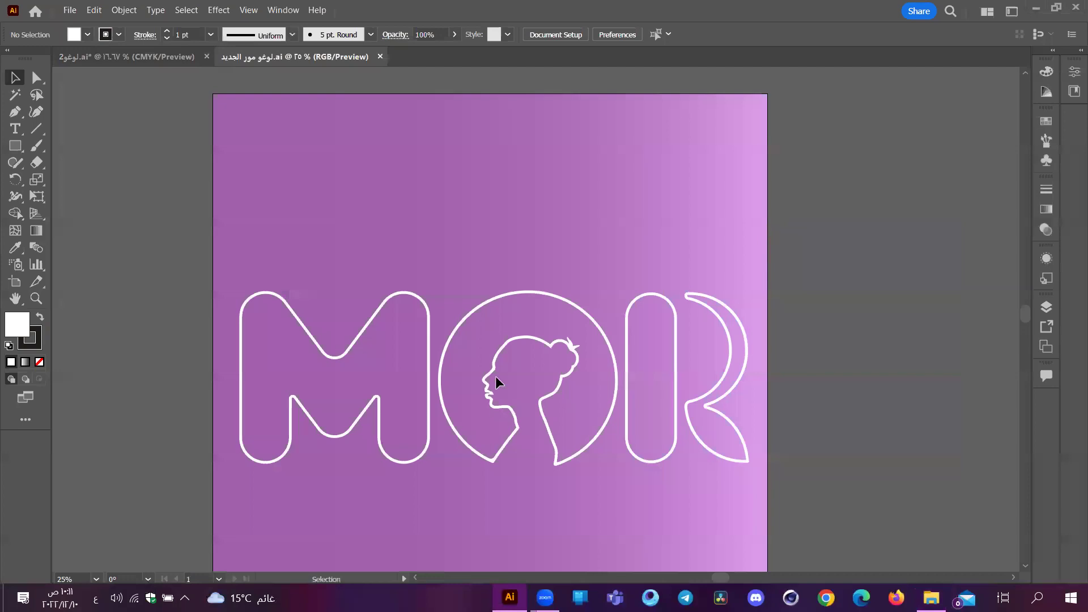
Step: Examine the white outlines of the MOR vector logo at up to 600% magnification and close its document
scroll(496, 351, "up", 7)
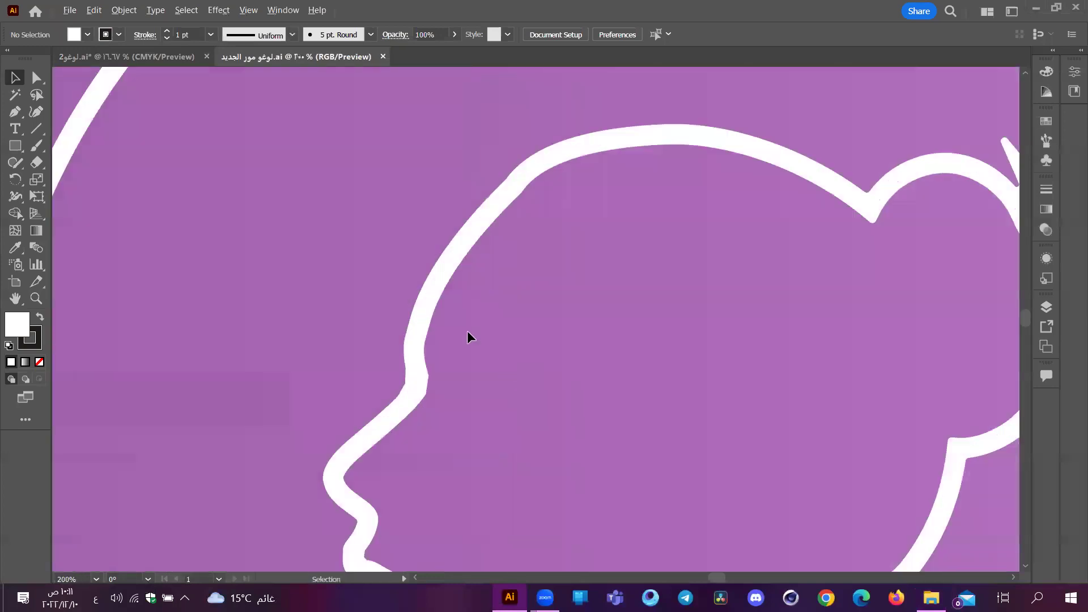
scroll(441, 297, "down", 5)
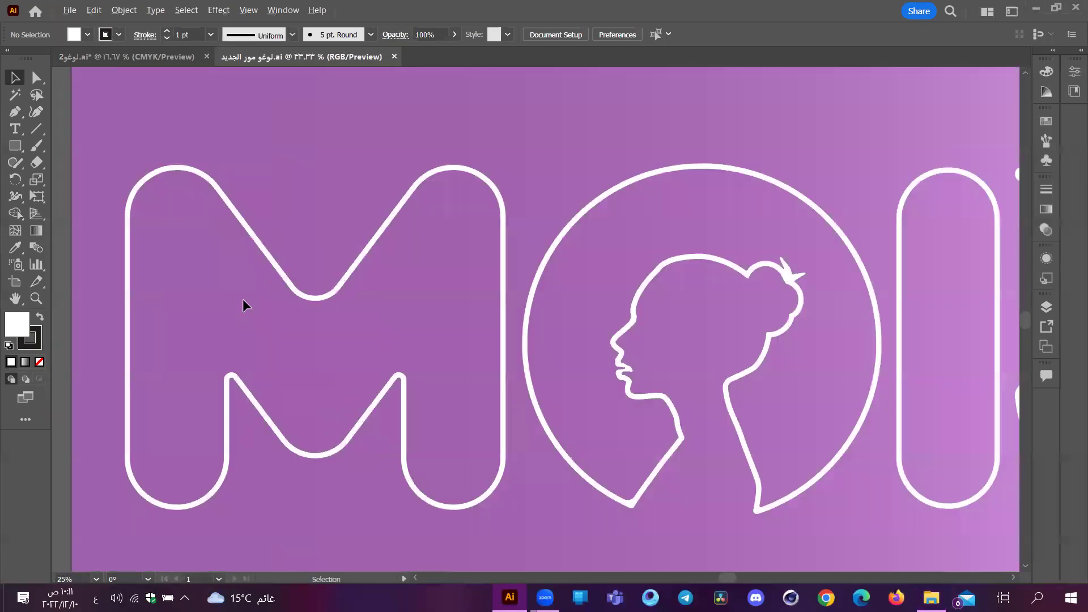
scroll(315, 254, "up", 5)
scroll(434, 271, "down", 2)
scroll(434, 270, "up", 4)
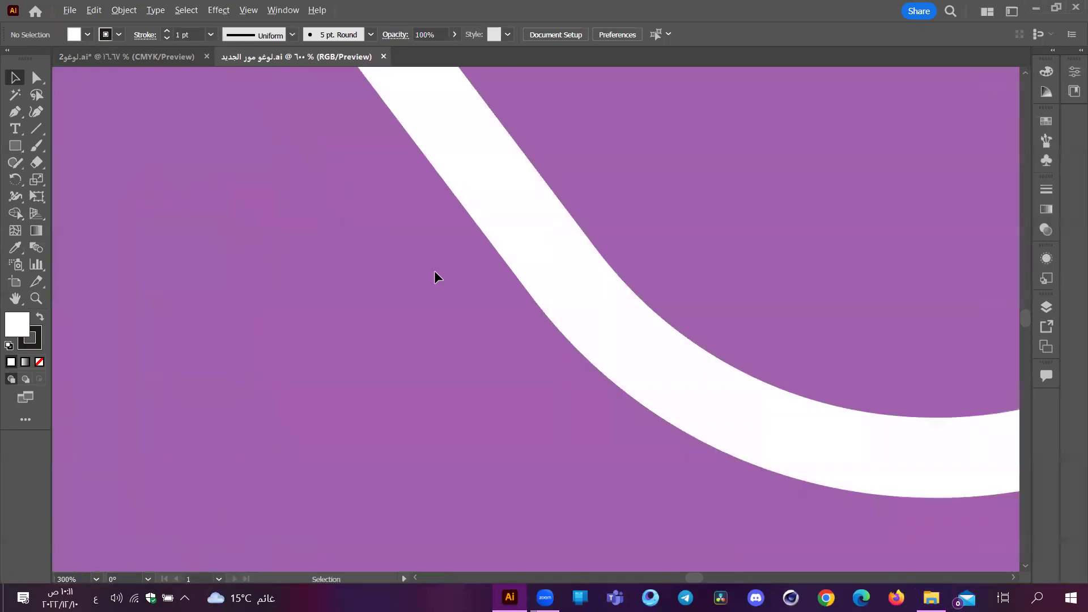
scroll(482, 263, "down", 8)
scroll(482, 264, "down", 6)
scroll(484, 270, "up", 1)
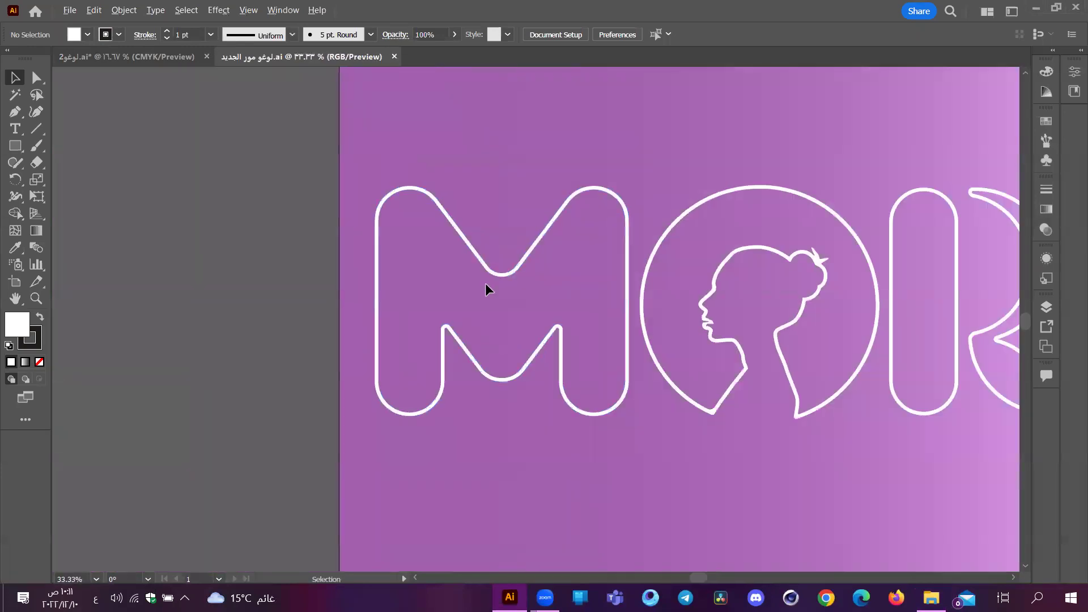
scroll(485, 283, "down", 1)
left_click(380, 56)
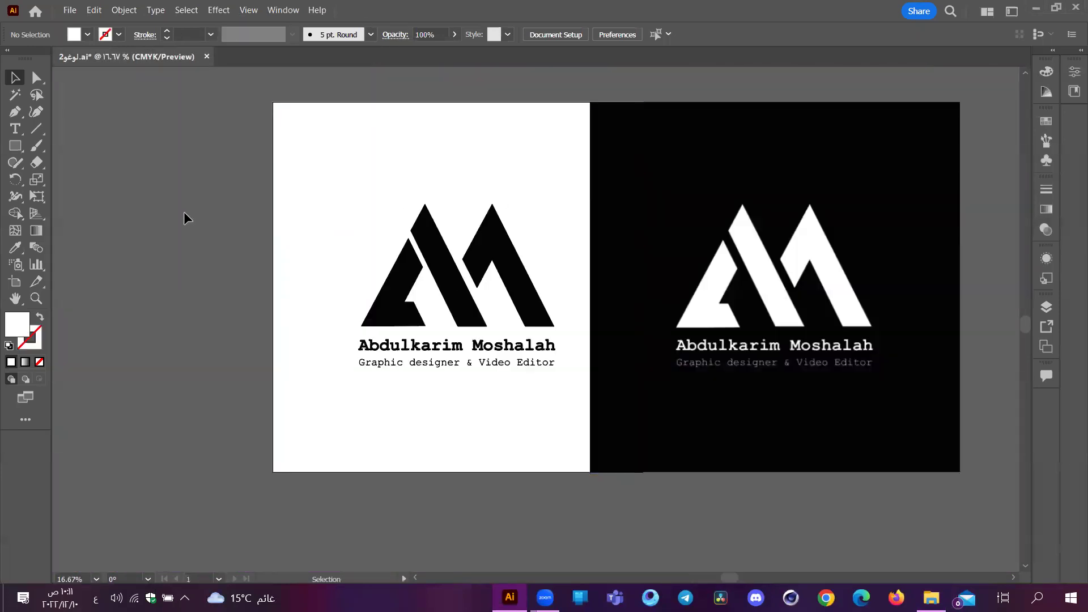
Step: Move the embedded JPG logo image horizontally until it sits flush against the edge of the white square artboard
scroll(119, 241, "right", 1)
scroll(110, 243, "right", 7)
scroll(206, 246, "left", 6)
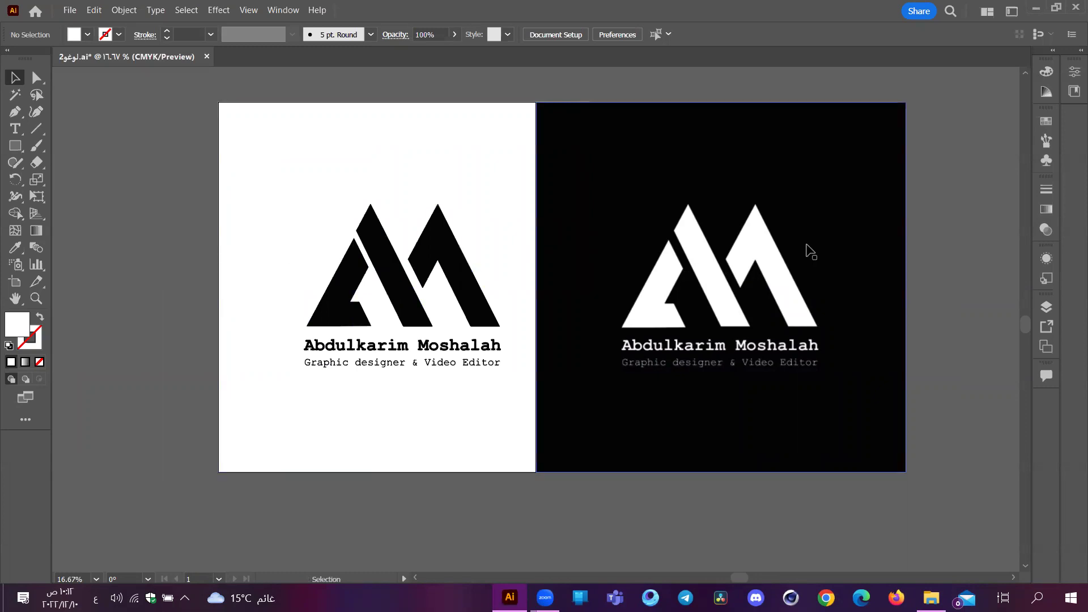
left_click(832, 220)
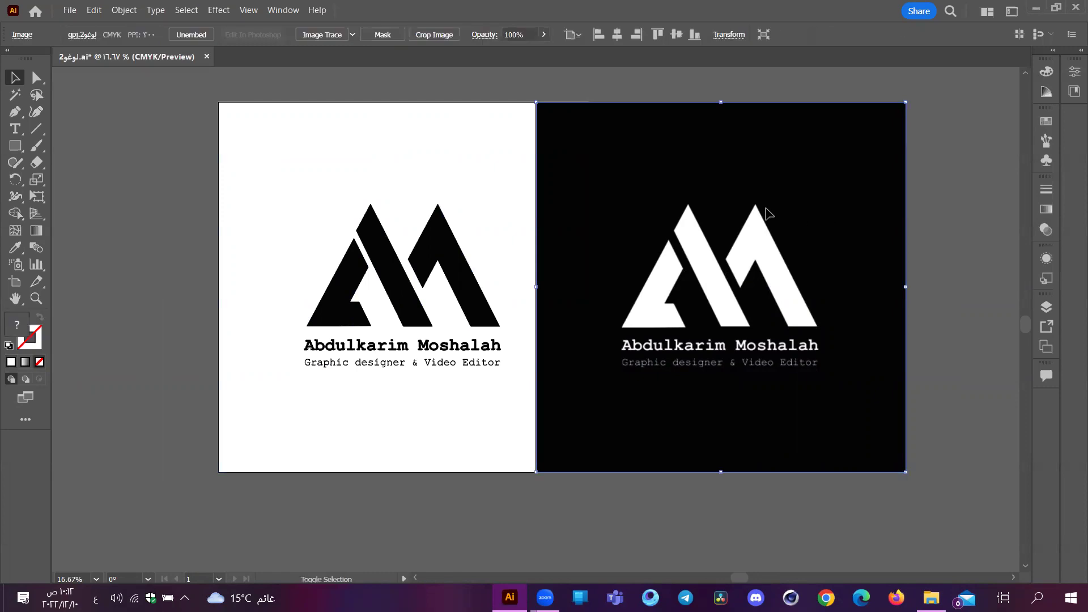
key("ctrl+shift+a")
left_click_drag(840, 201, 893, 201)
left_click(744, 538)
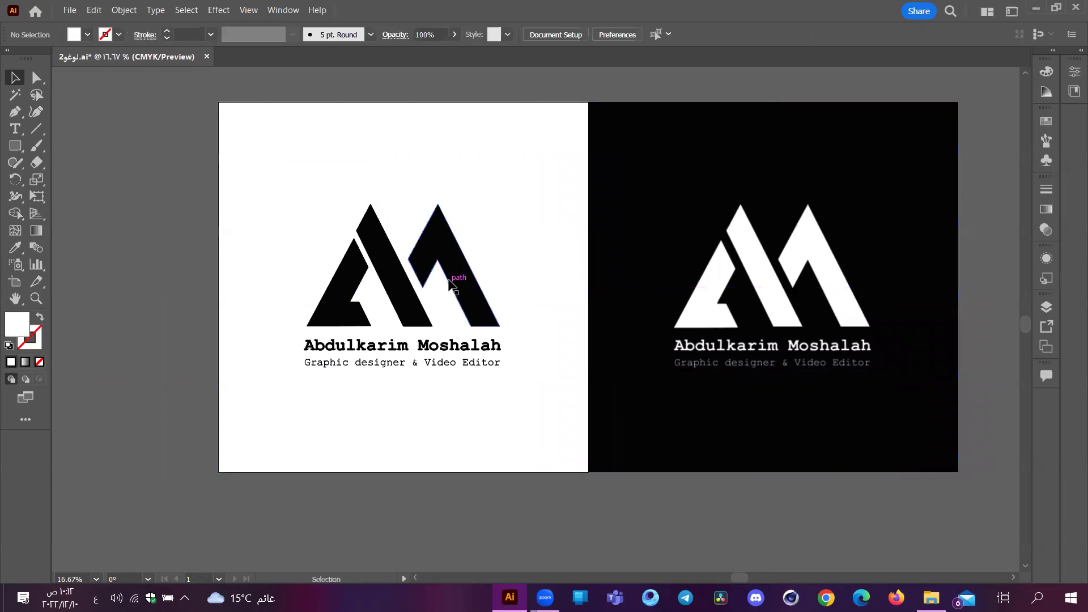
scroll(511, 201, "up", 5)
scroll(487, 211, "down", 6)
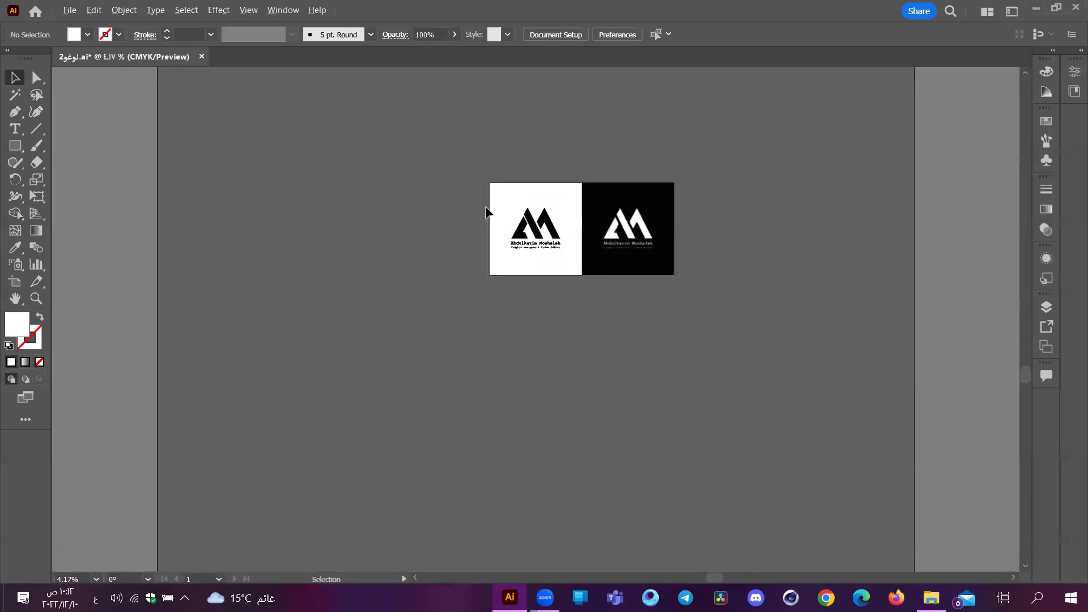
scroll(561, 170, "up", 3)
scroll(594, 201, "down", 1)
scroll(595, 201, "down", 5)
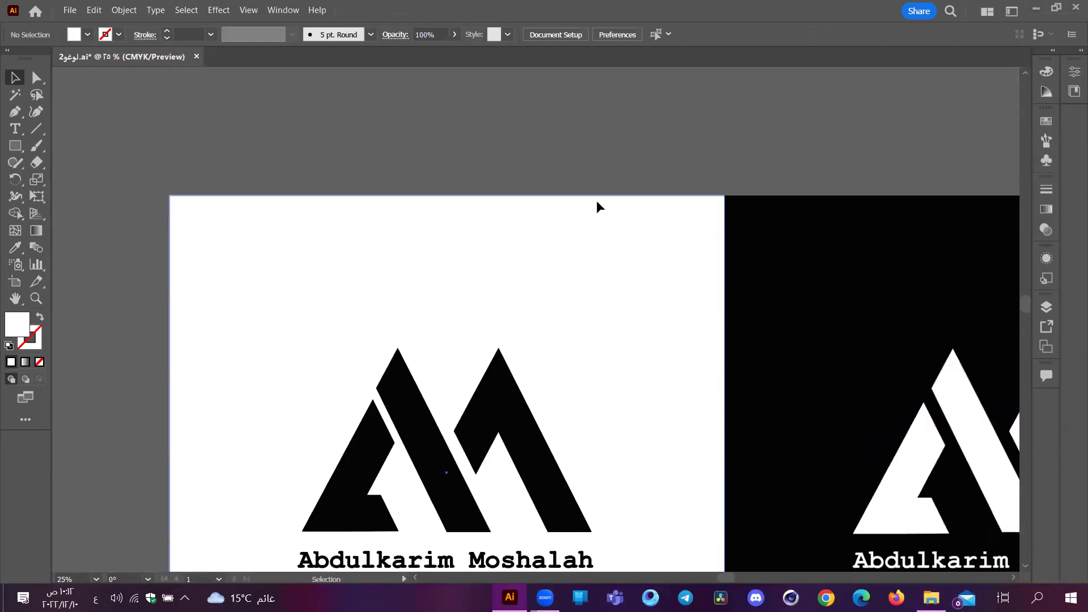
scroll(587, 218, "right", 2)
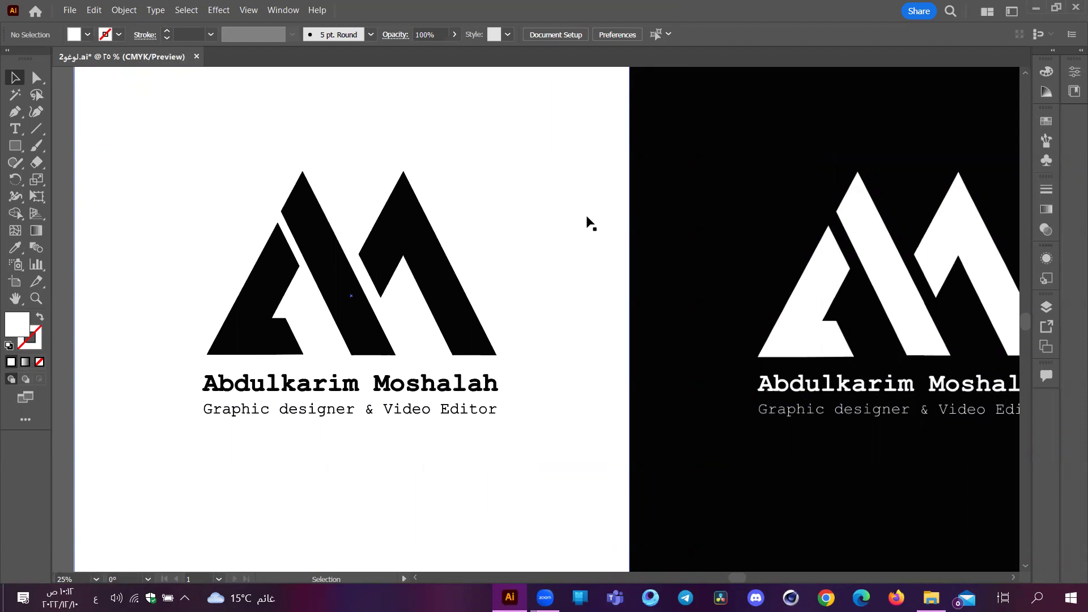
left_click(829, 138)
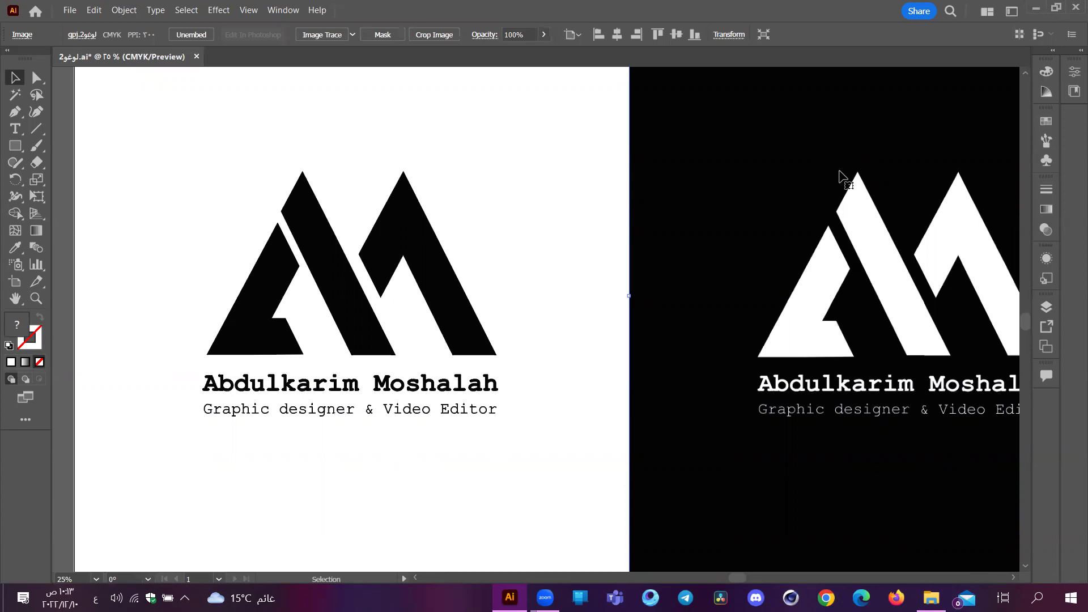
left_click(563, 89)
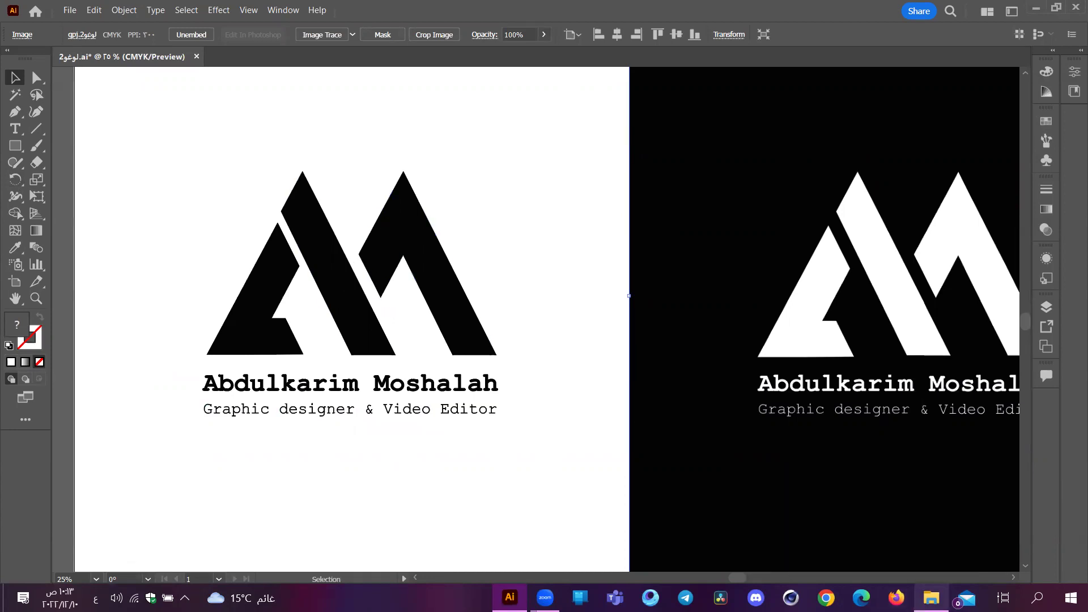
left_click(931, 598)
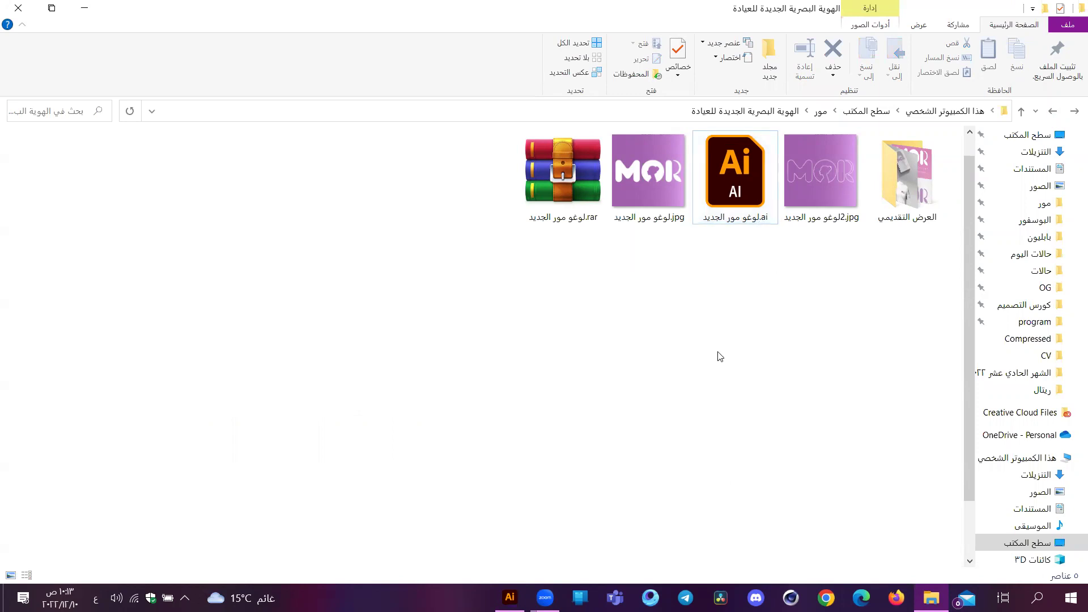
left_click(98, 6)
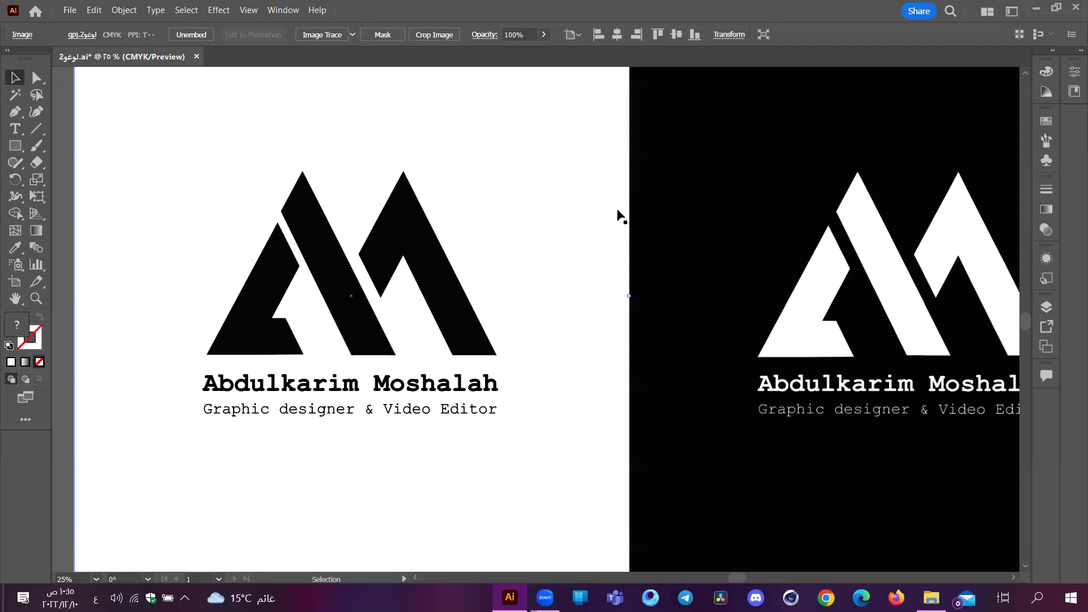
Step: Select the black vector logo group, inspect its anchor points with the Direct Selection tool and clear the selection
left_click(432, 238)
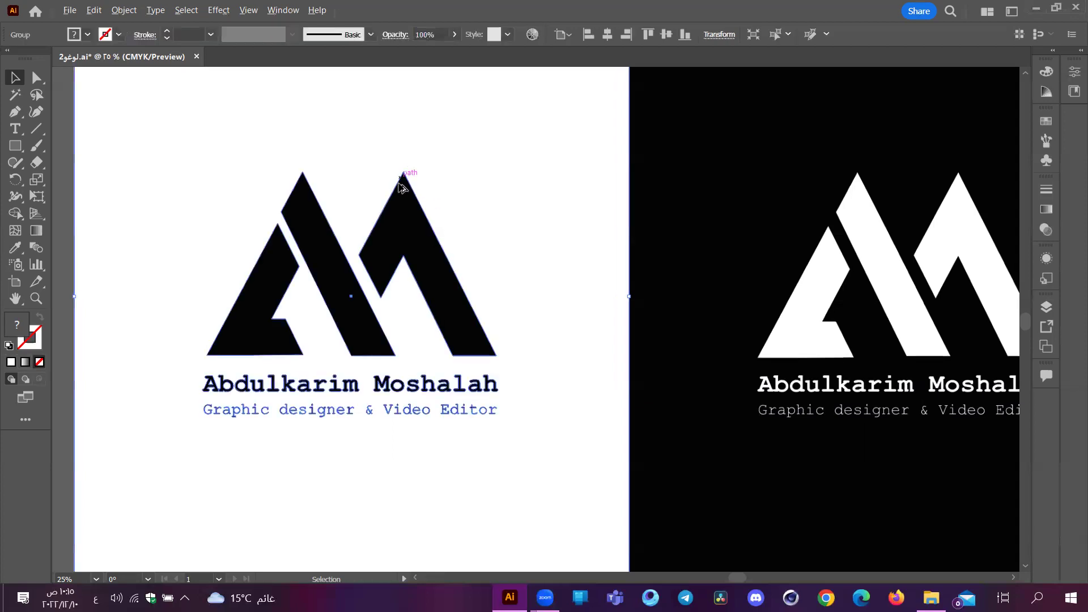
scroll(403, 187, "up", 5)
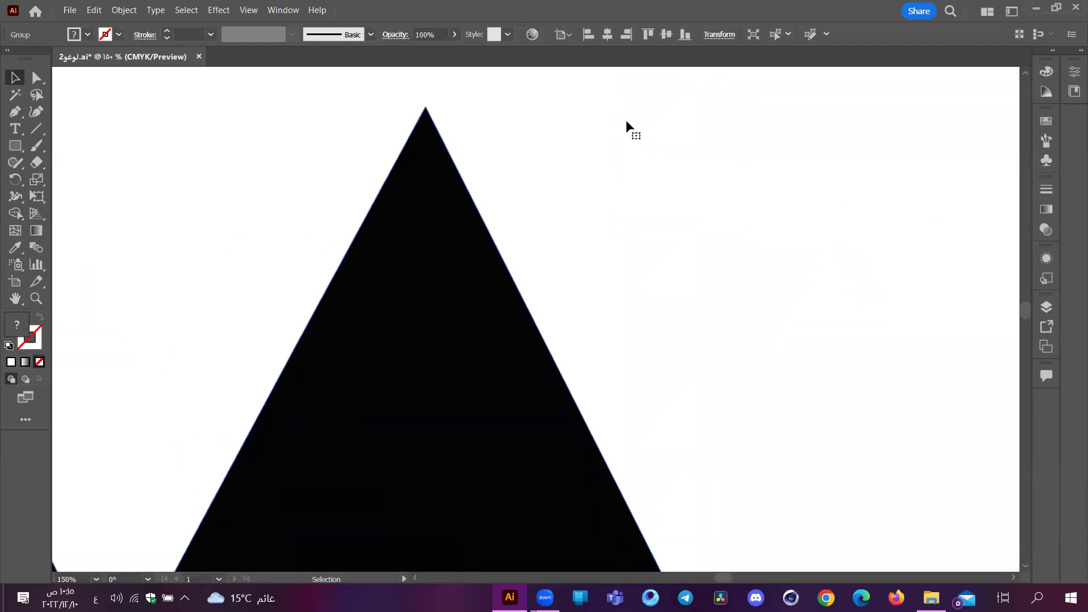
key("a")
scroll(508, 189, "down", 5)
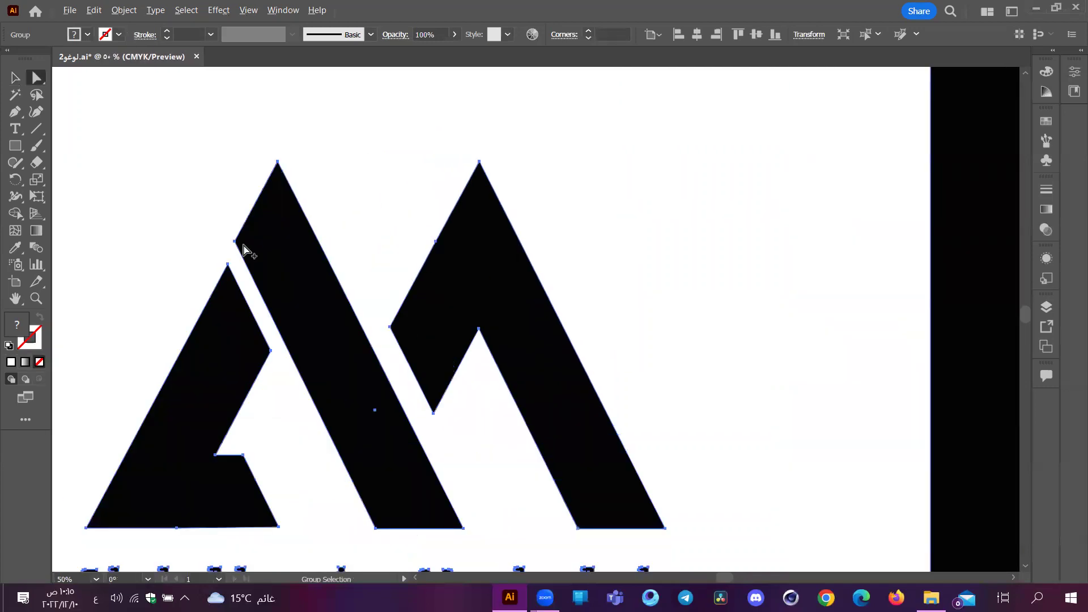
scroll(243, 250, "down", 5)
left_click(97, 126)
Step: Round the sharp top corner of the black vector logo's right-hand peak with Direct Selection and undo the rounding
scroll(219, 231, "up", 8)
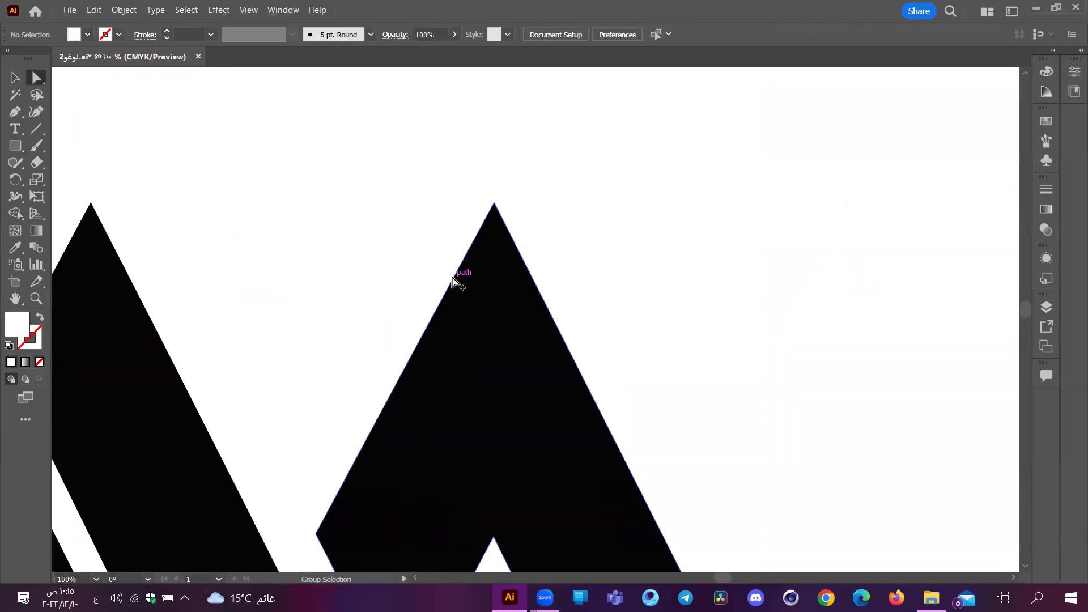
scroll(453, 282, "up", 2)
left_click(454, 281)
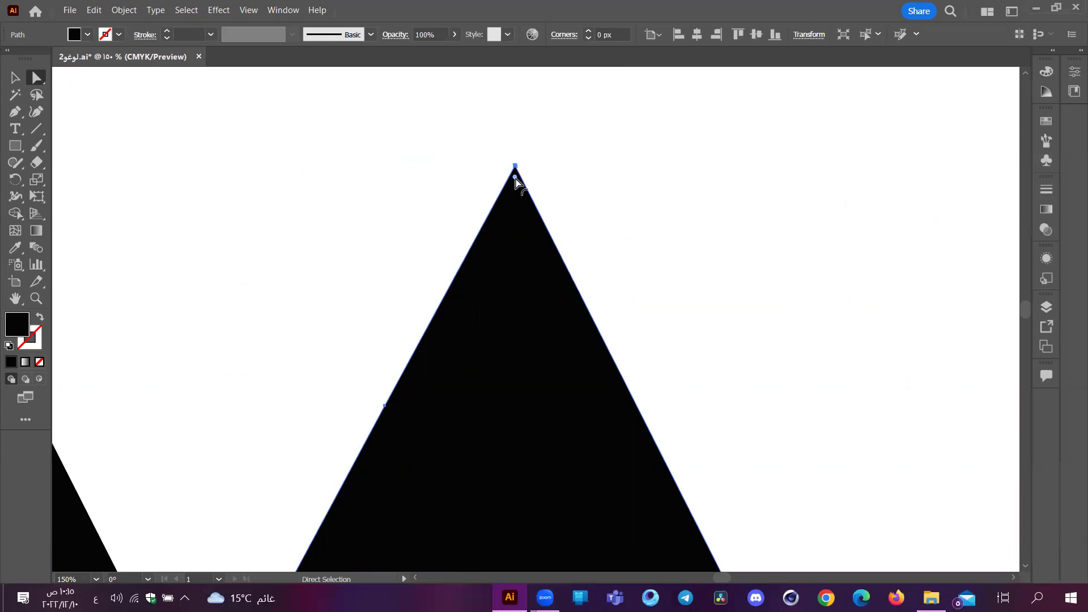
left_click_drag(515, 179, 515, 212)
left_click(690, 220)
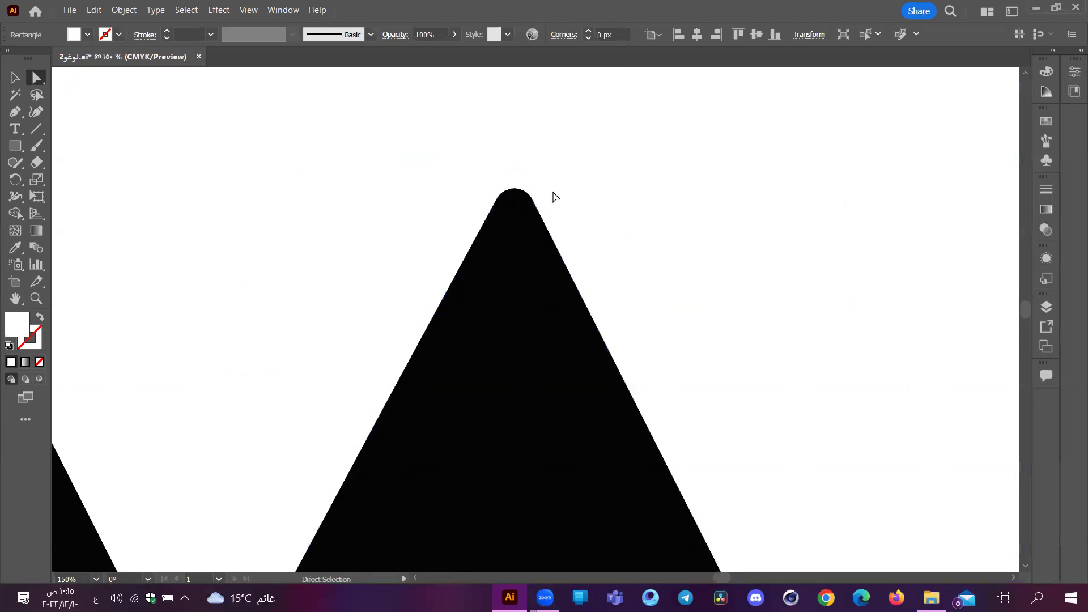
key("ctrl+z")
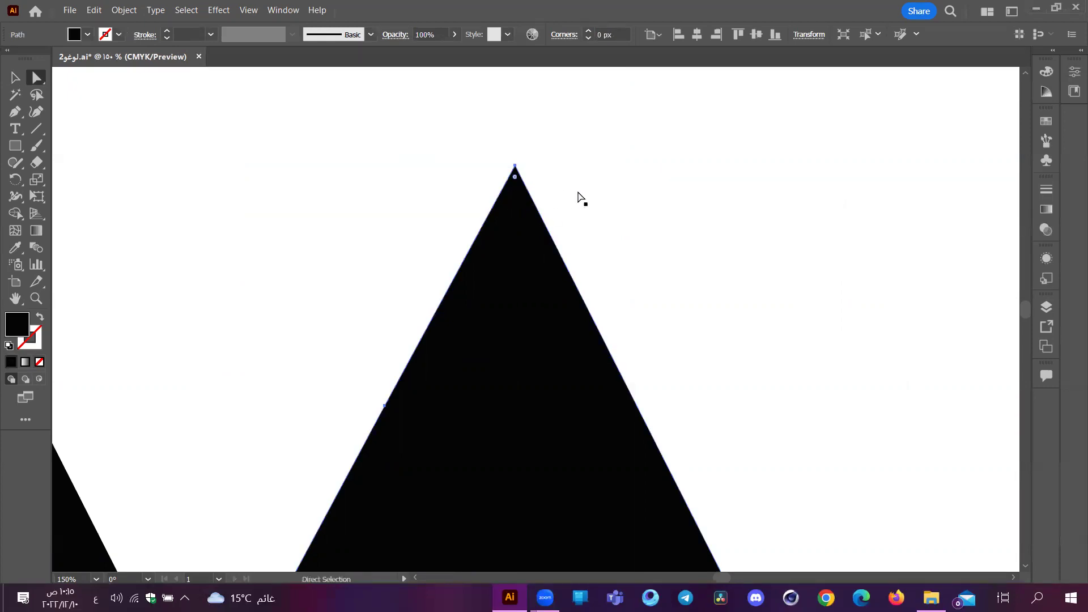
left_click(746, 162)
scroll(746, 164, "down", 6)
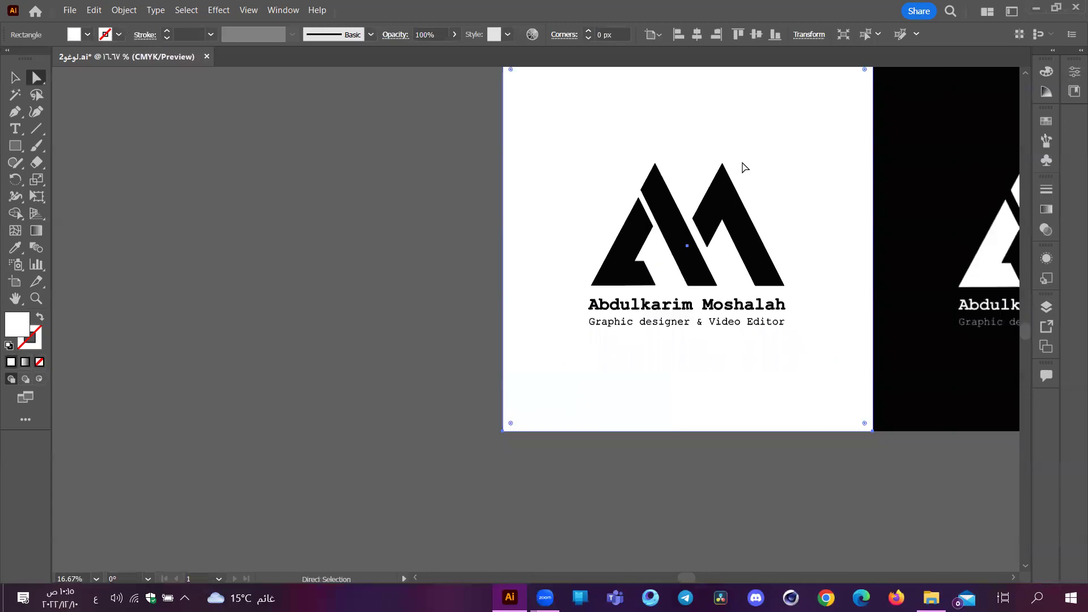
scroll(468, 224, "left", 2)
scroll(468, 223, "right", 5)
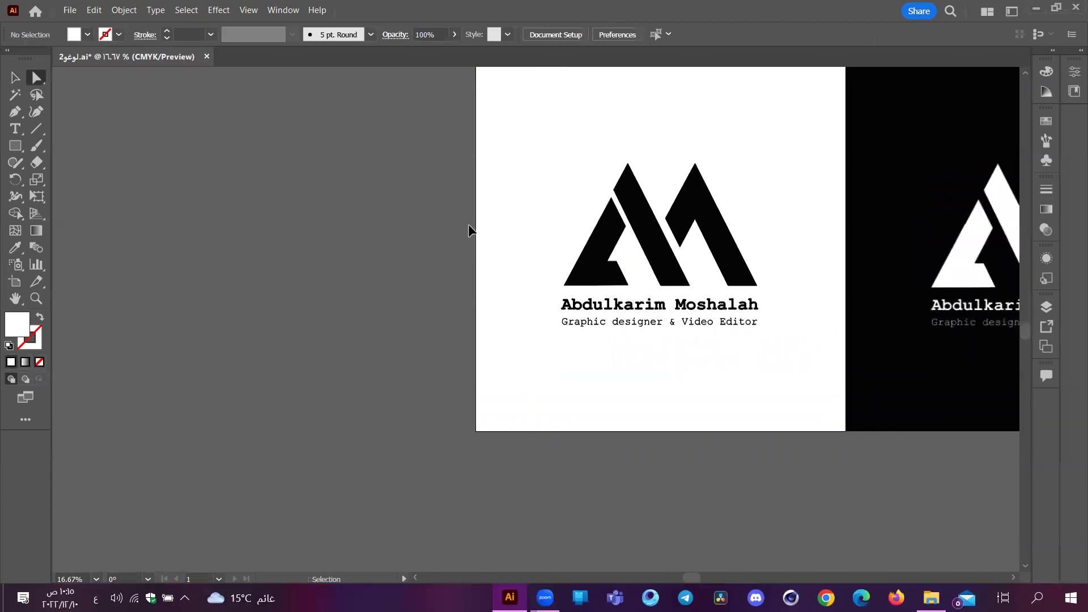
scroll(468, 223, "right", 6)
scroll(468, 223, "up", 2)
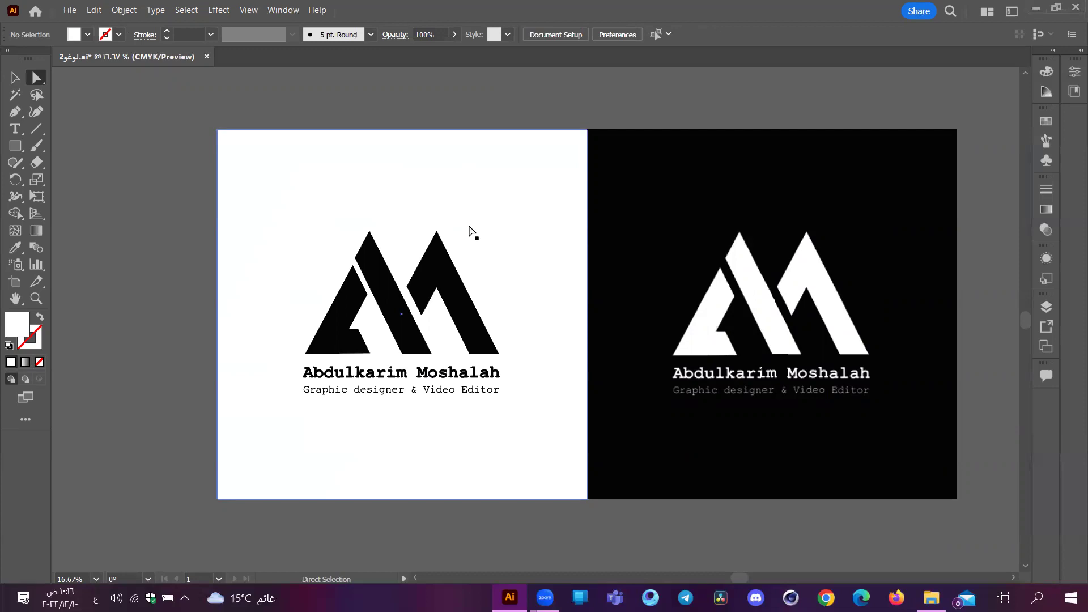
key("alt")
scroll(387, 254, "up", 5)
scroll(437, 243, "down", 2)
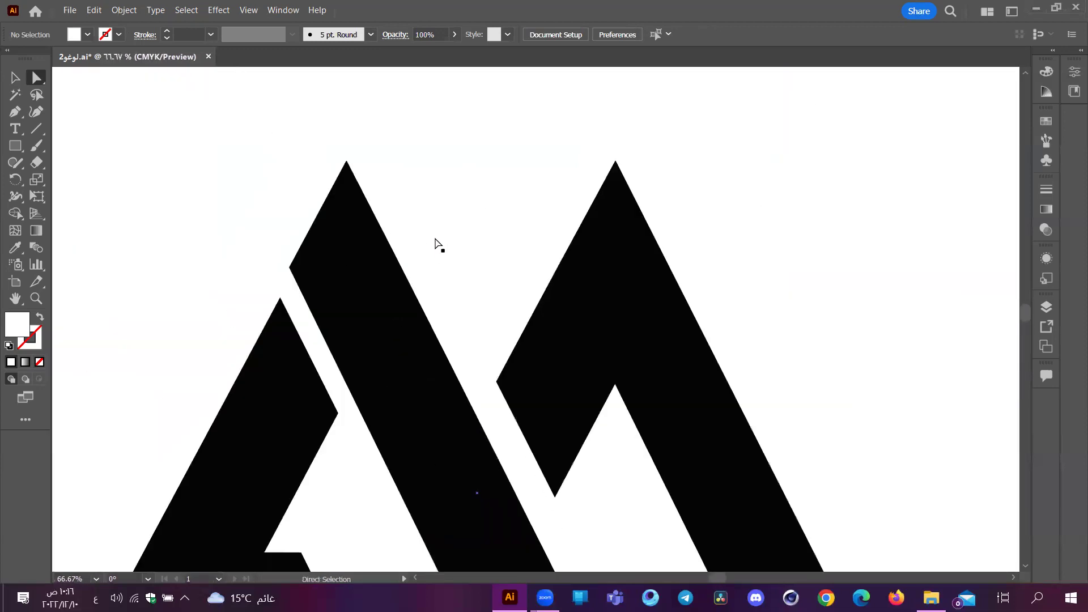
scroll(443, 170, "down", 2)
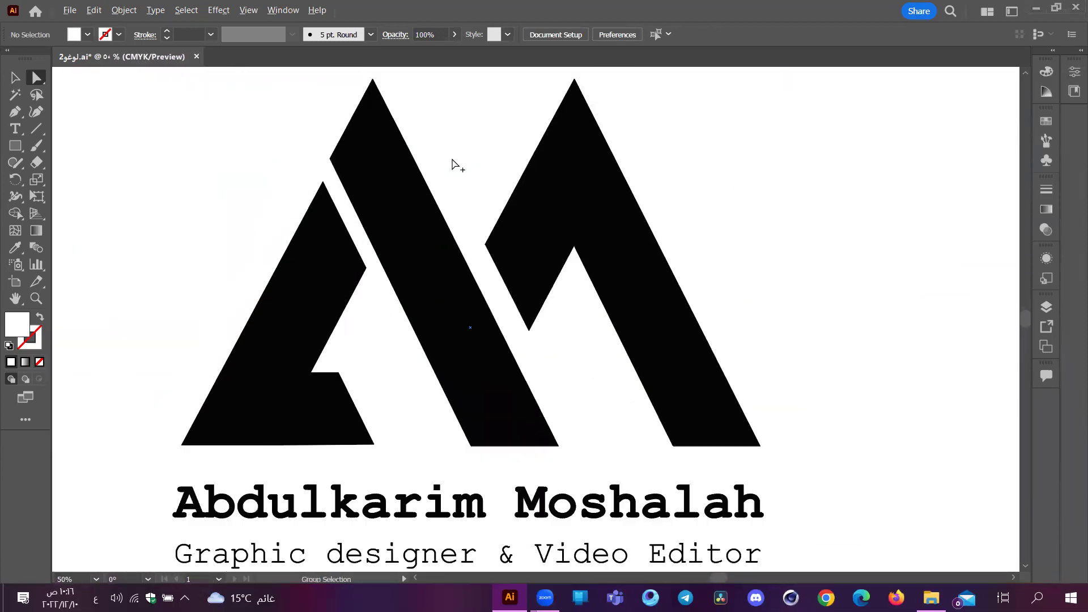
scroll(456, 164, "down", 2)
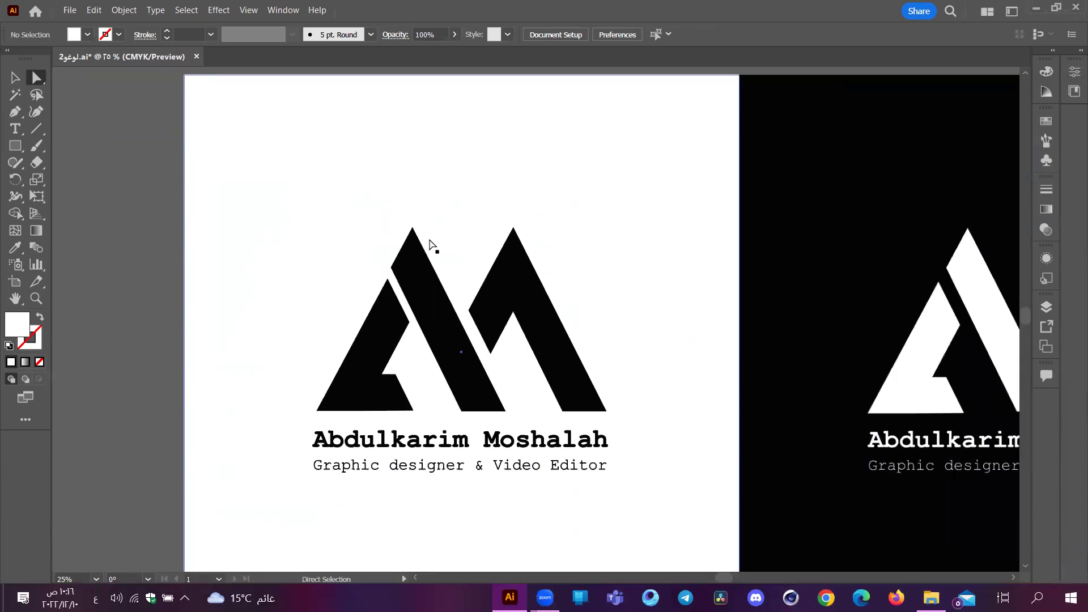
scroll(262, 236, "right", 3)
scroll(257, 233, "left", 1)
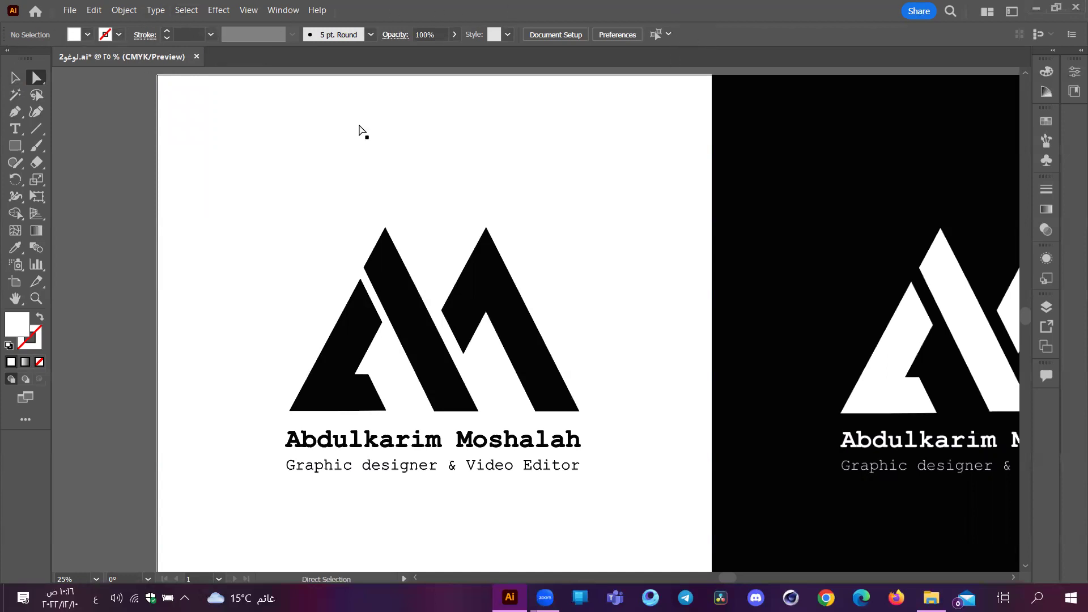
Step: Display the options of the Type tool and return to the Direct Selection tool
left_click(22, 124)
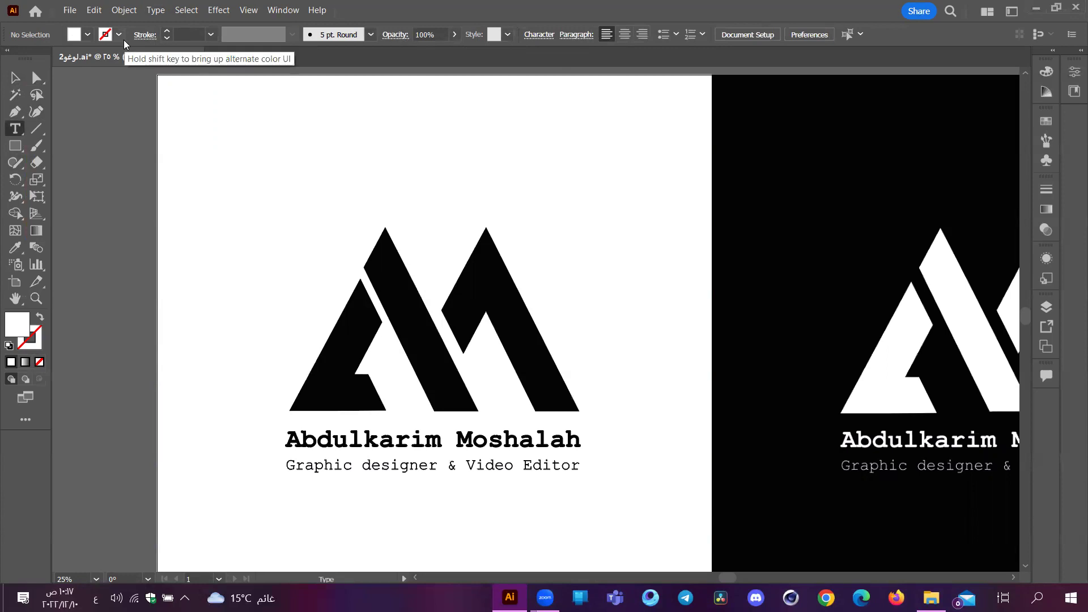
key("a")
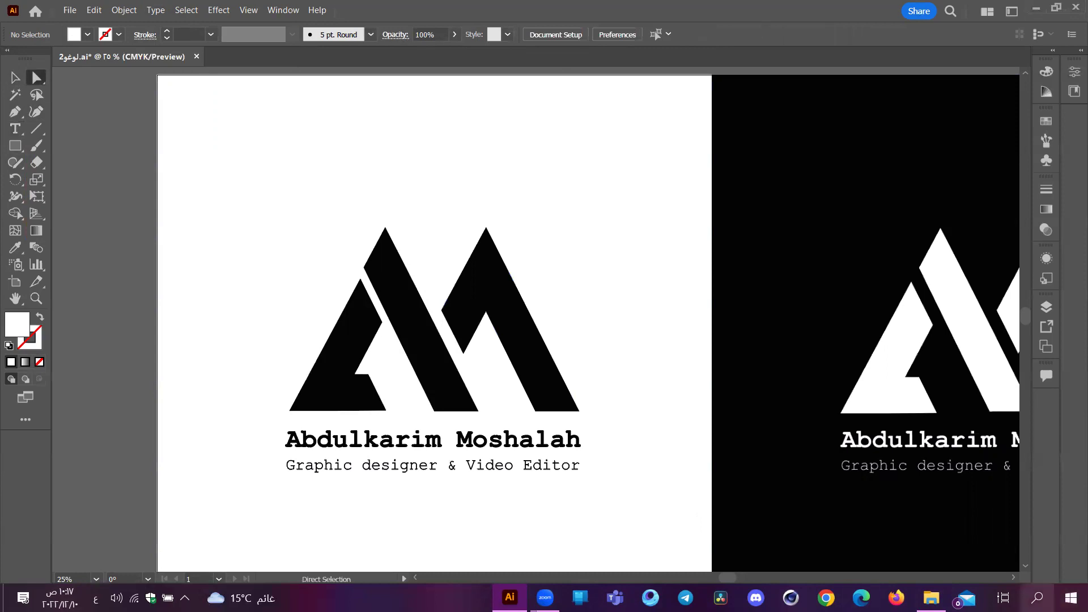
Step: Search the computer for "ph" and launch Adobe Photoshop
left_click(1037, 597)
type("حا")
key("BackSpace")
key("BackSpace")
key("alt+shift")
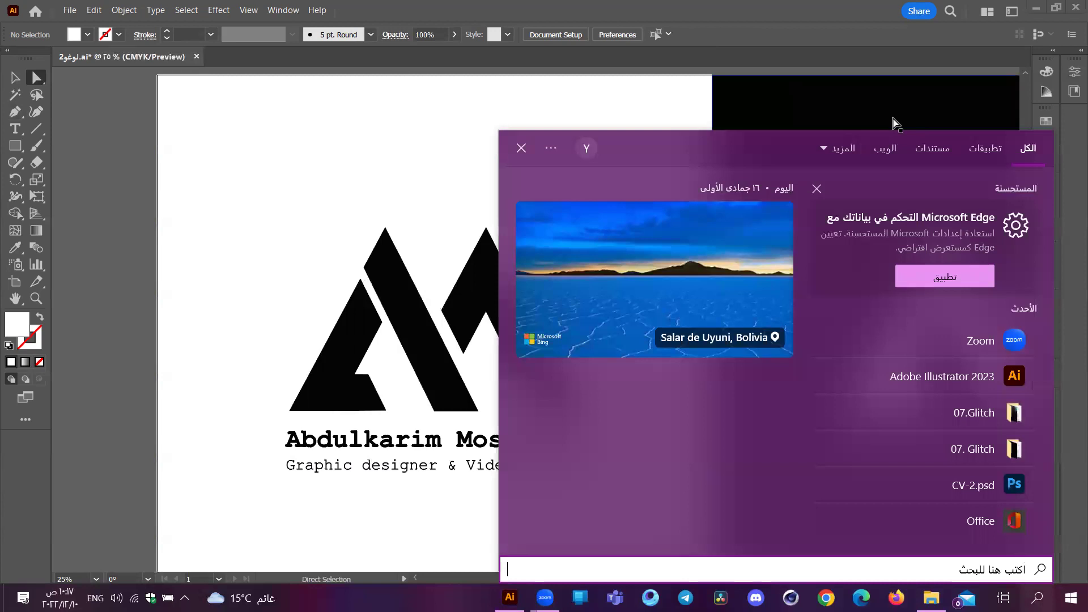
type("ph")
left_click(933, 277)
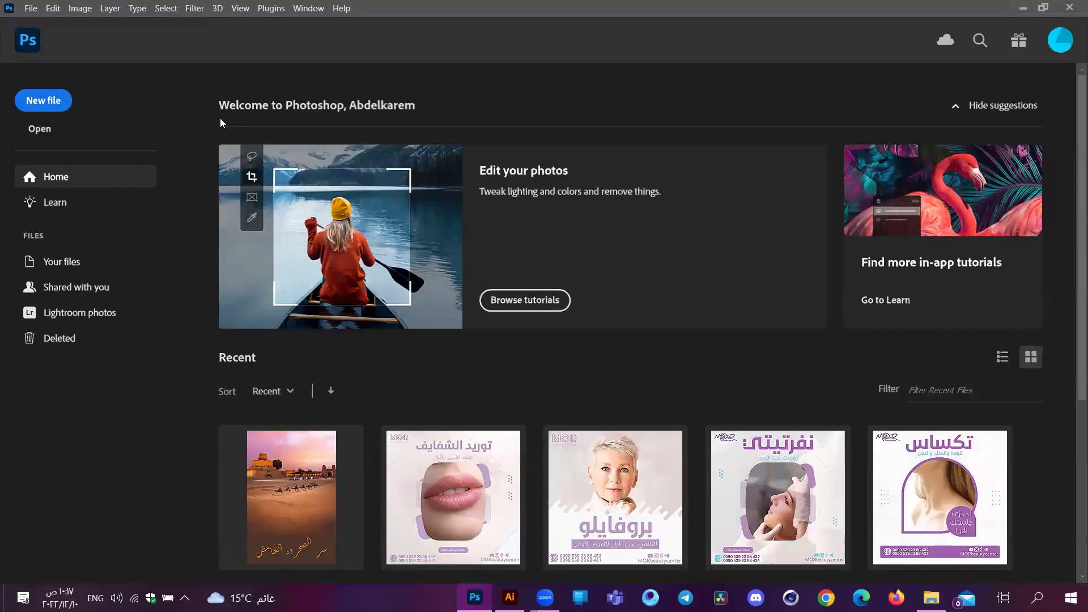
Step: Open the recent design جمعة.psd and update its text layers
scroll(219, 147, "down", 3)
scroll(195, 301, "down", 3)
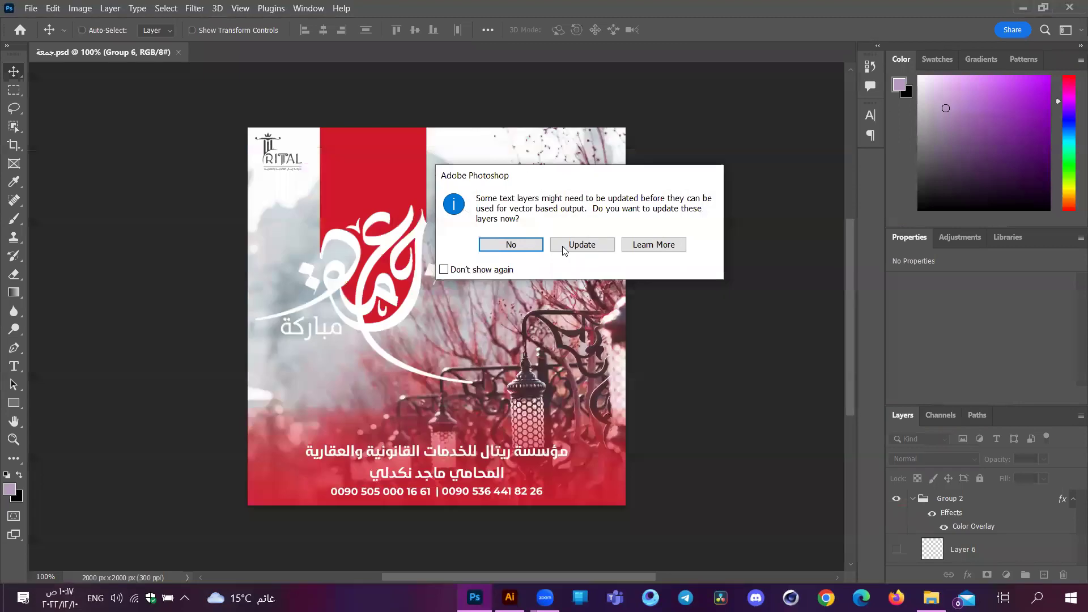
left_click(581, 244)
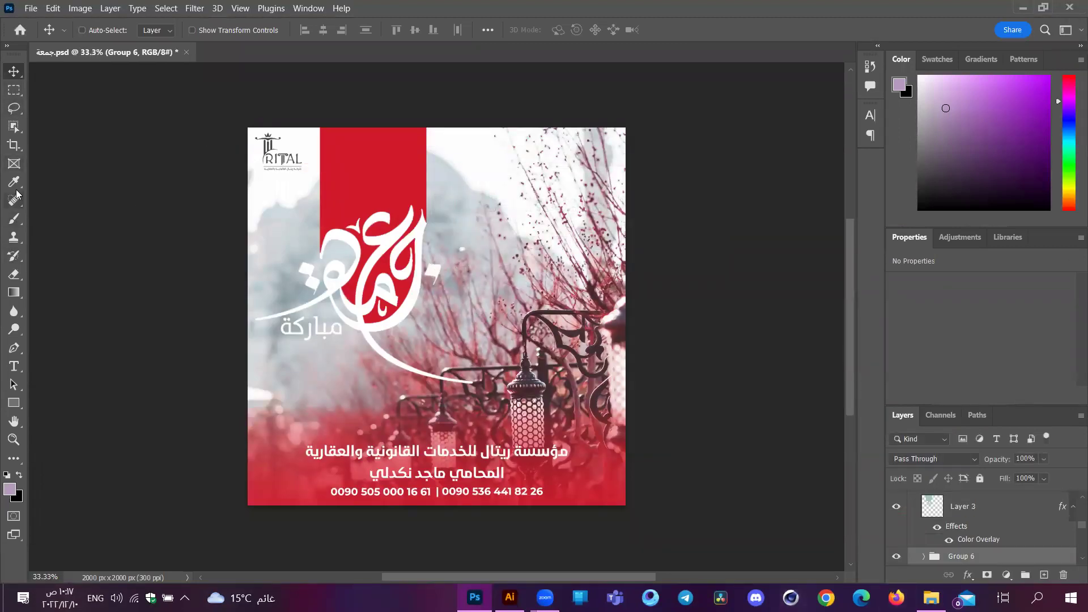
Step: Examine the options and grouped variants of the Marquee, Lasso, Object Selection and Eyedropper tools in Photoshop
left_click(14, 90)
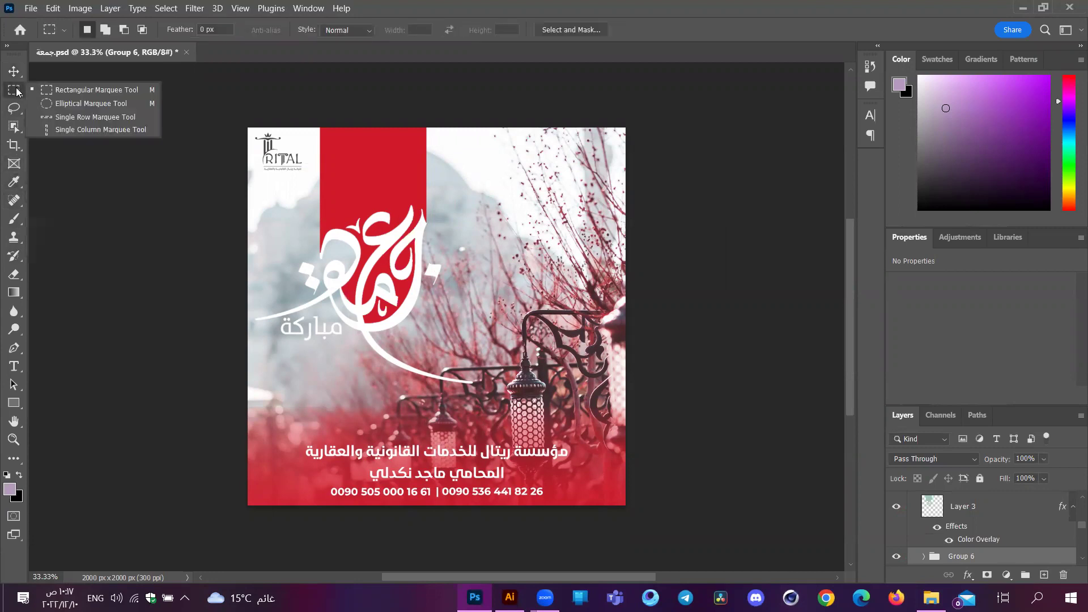
left_click(646, 27)
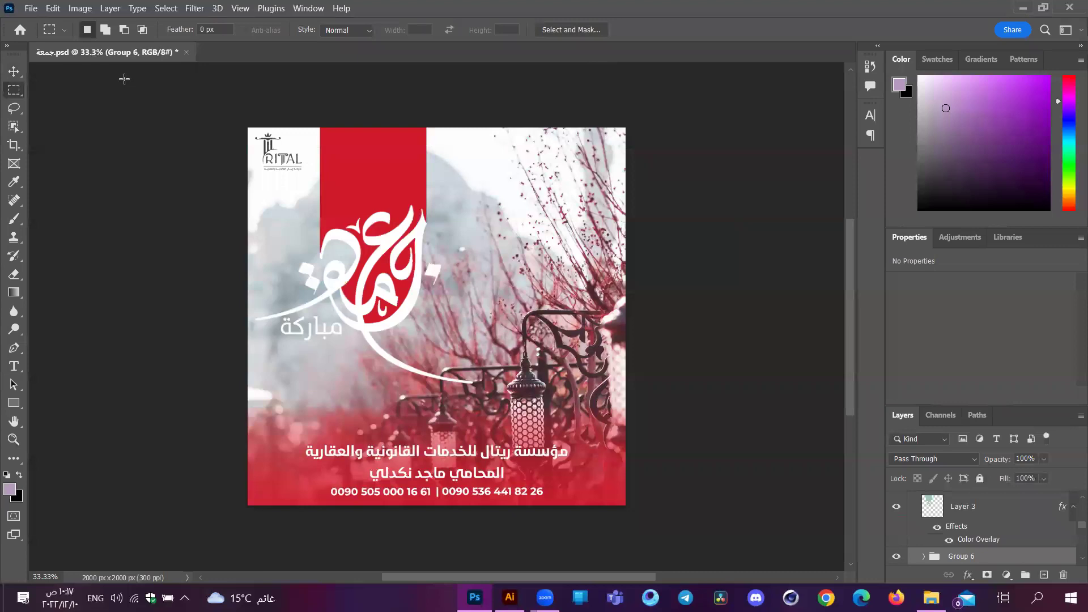
left_click(14, 108)
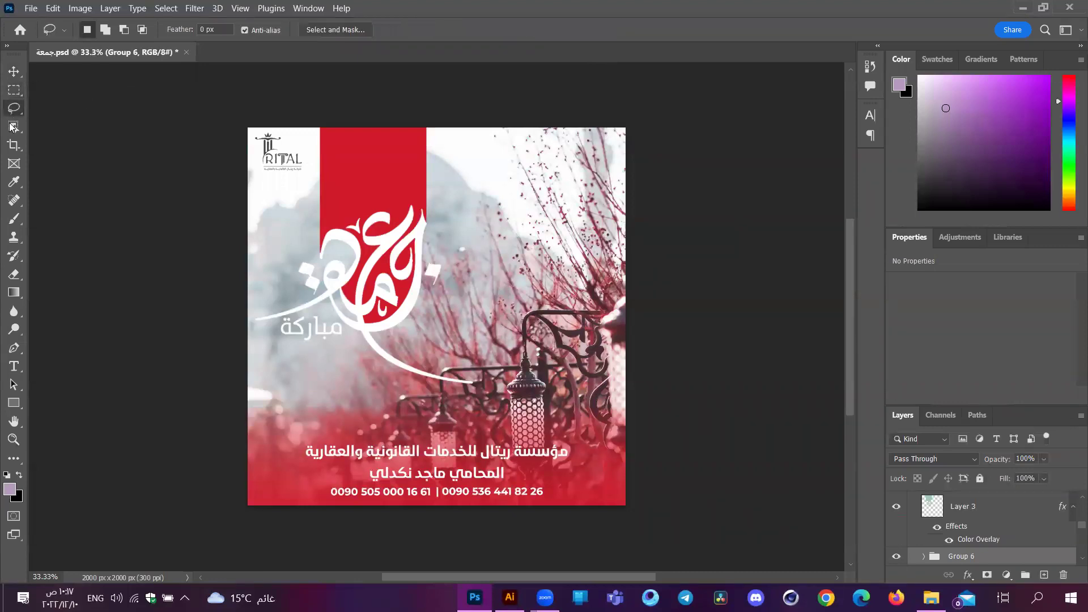
left_click(11, 126)
key("m")
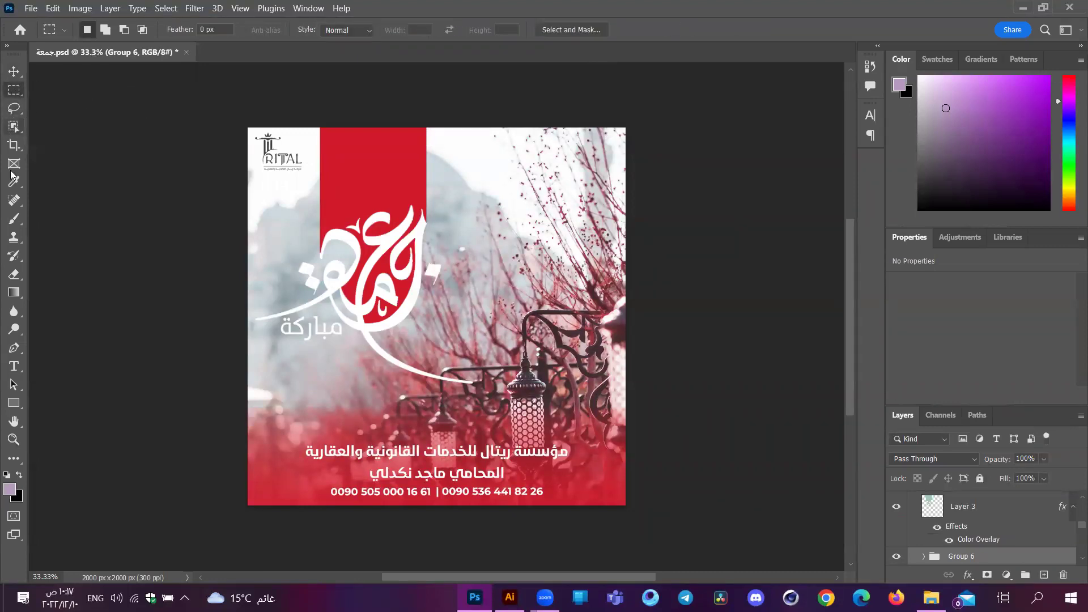
left_click(14, 126)
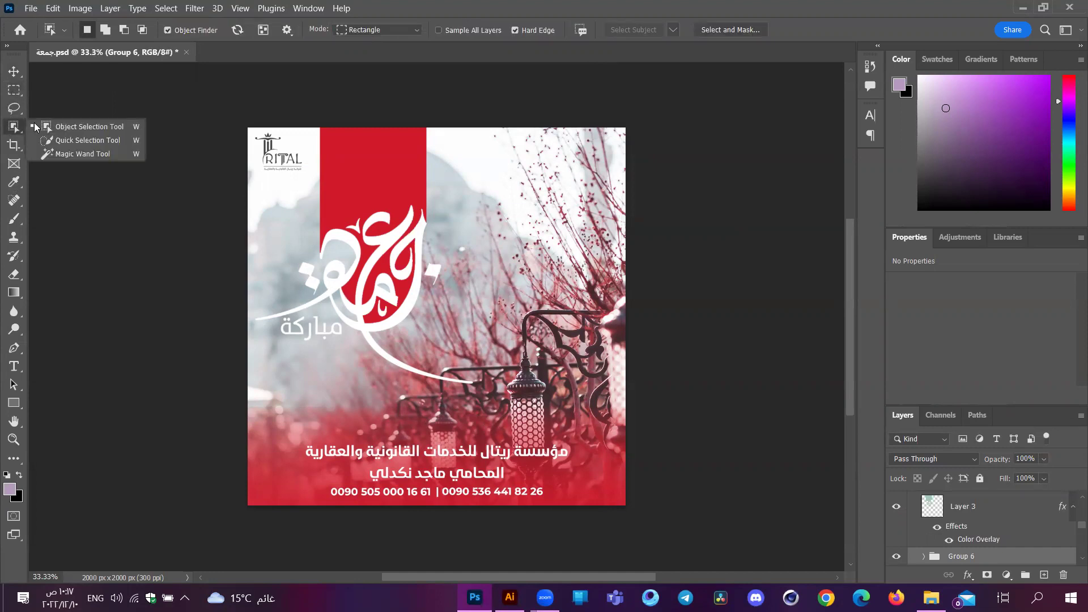
left_click(13, 181)
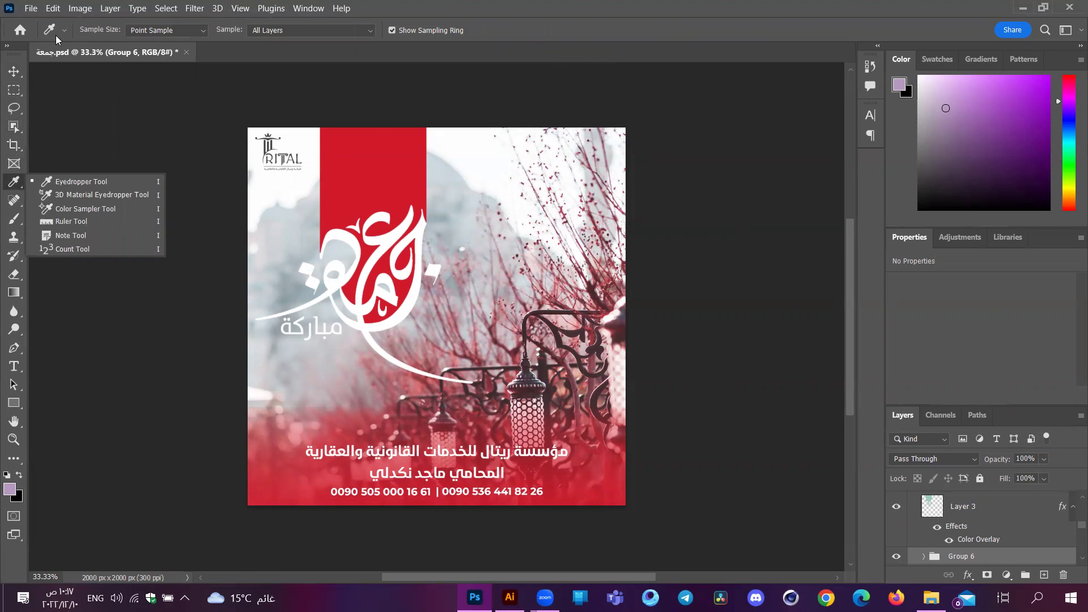
Step: Switch back to Illustrator and compare the options of the Type, Direct Selection and Selection tools
key("alt+Tab")
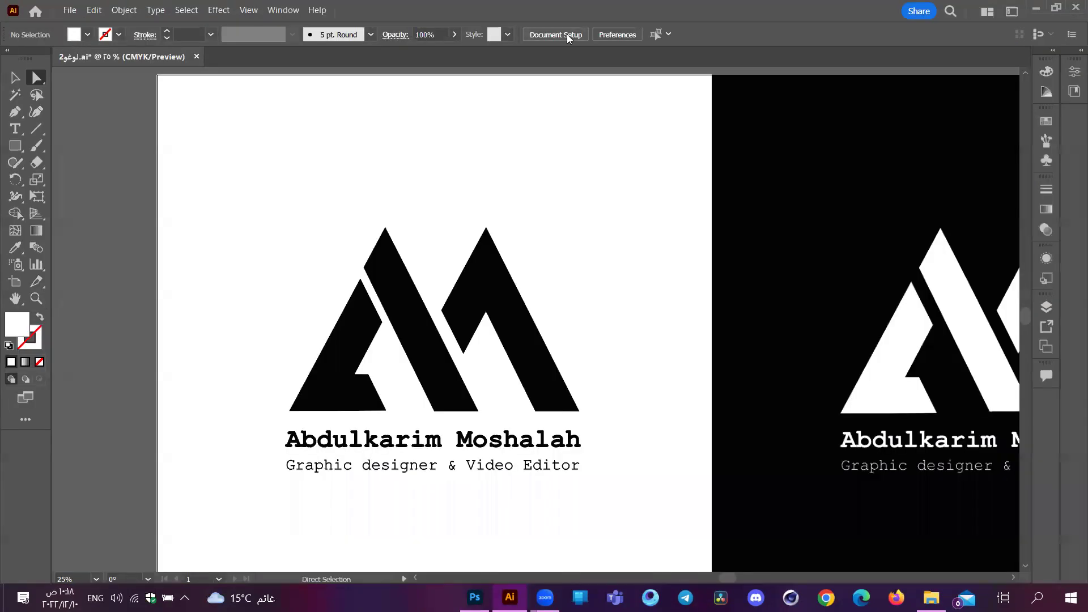
left_click(16, 127)
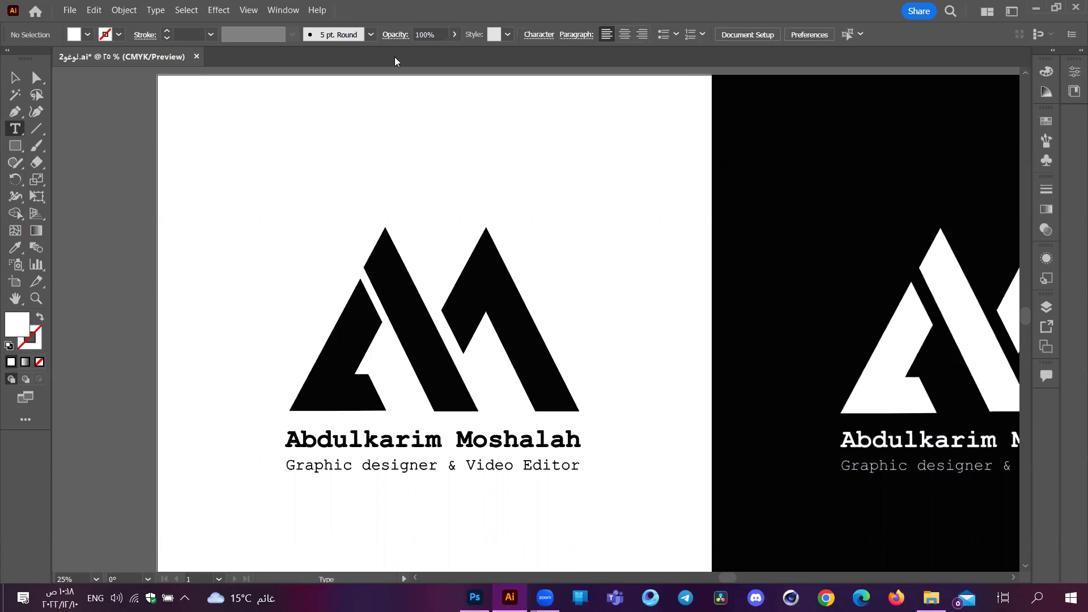
left_click(37, 77)
left_click(15, 79)
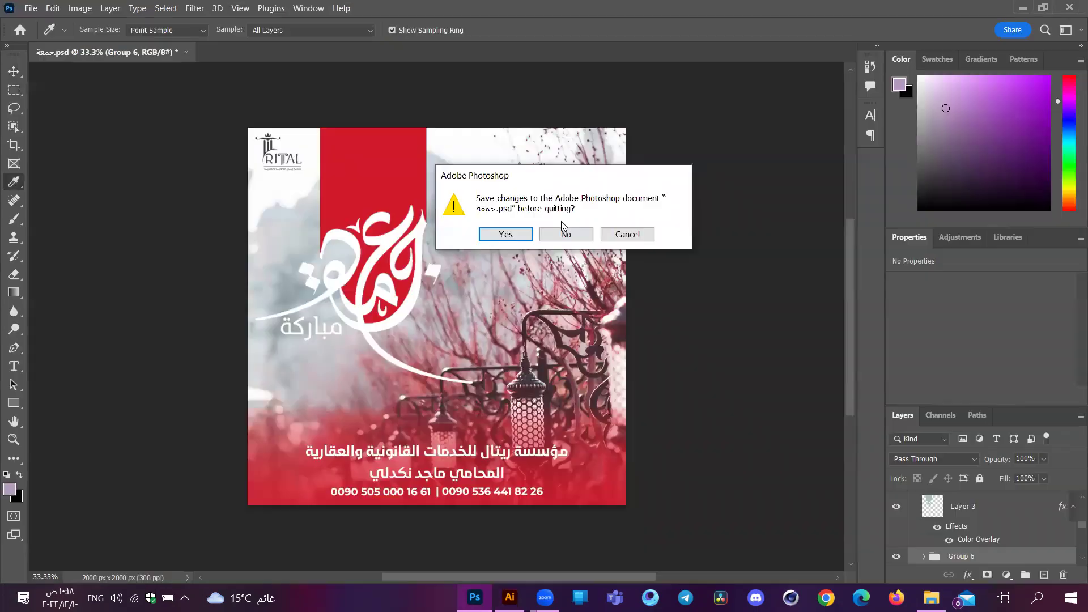
Step: Quit Photoshop without saving the changes to جمعة.psd
left_click(562, 228)
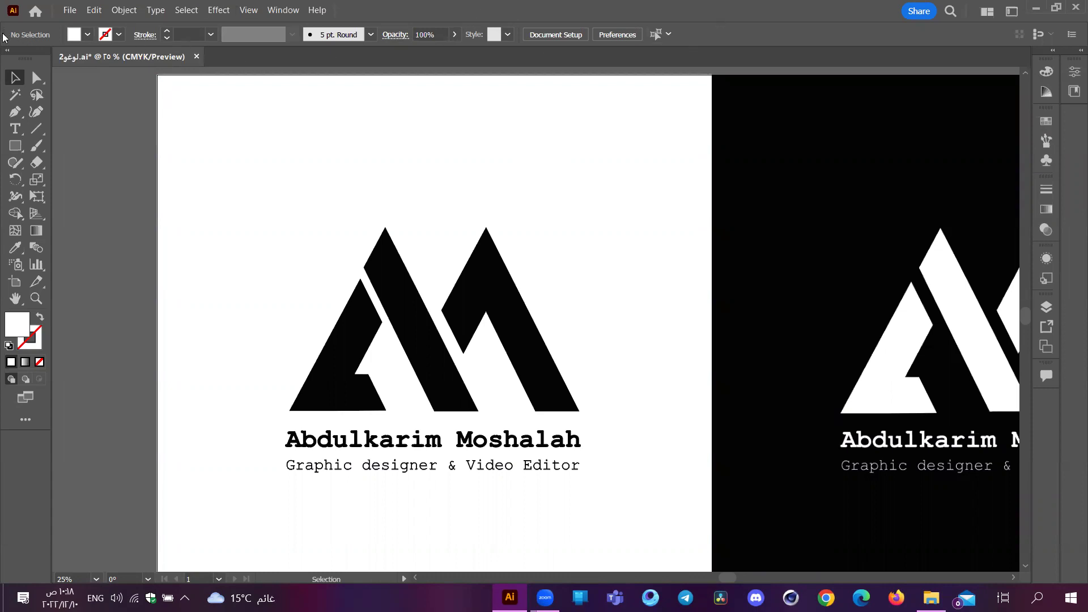
Step: Try moving the tool options bar and the toolbar, leaving the options bar floating over the canvas and the toolbar docked
mouse_move(3, 38)
left_mouse_down()
mouse_move(28, 120)
mouse_move(22, 166)
mouse_move(97, 141)
mouse_move(129, 150)
mouse_move(73, 97)
mouse_move(69, 31)
mouse_move(4, 23)
mouse_move(32, 4)
mouse_move(83, 5)
mouse_move(47, 113)
mouse_move(2, 24)
mouse_move(88, 243)
mouse_move(58, 152)
mouse_move(68, 23)
mouse_move(3, 34)
mouse_move(5, 9)
mouse_move(220, 141)
mouse_move(66, 126)
mouse_move(16, 86)
mouse_move(5, 16)
mouse_move(4, 26)
left_mouse_up()
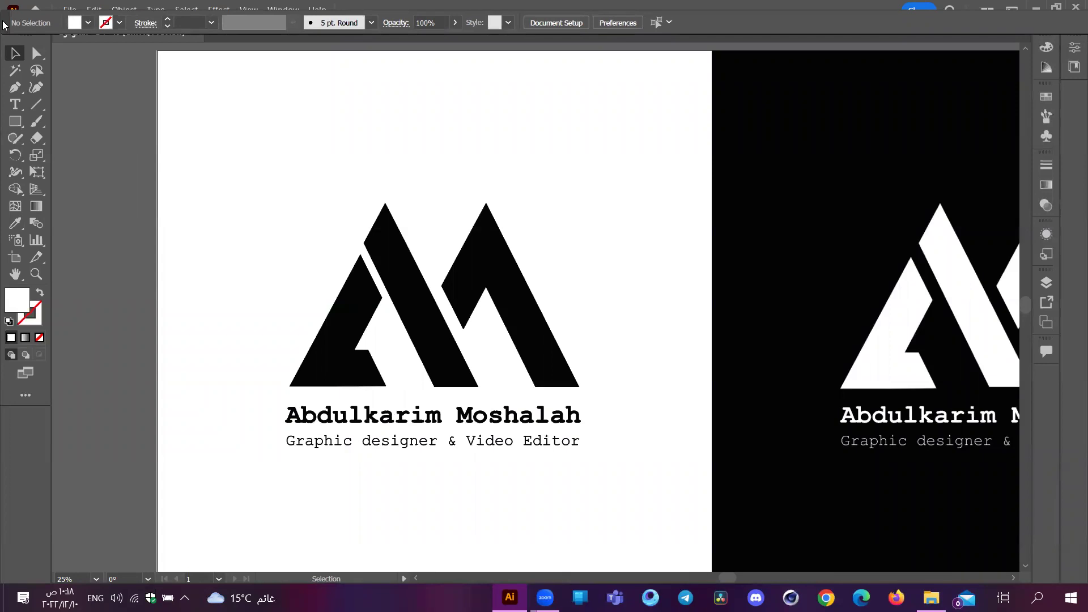
left_click_drag(2, 25, 4, 44)
mouse_move(3, 52)
left_mouse_down()
mouse_move(3, 29)
mouse_move(50, 45)
mouse_move(59, 80)
mouse_move(99, 80)
mouse_move(2, 64)
left_mouse_up()
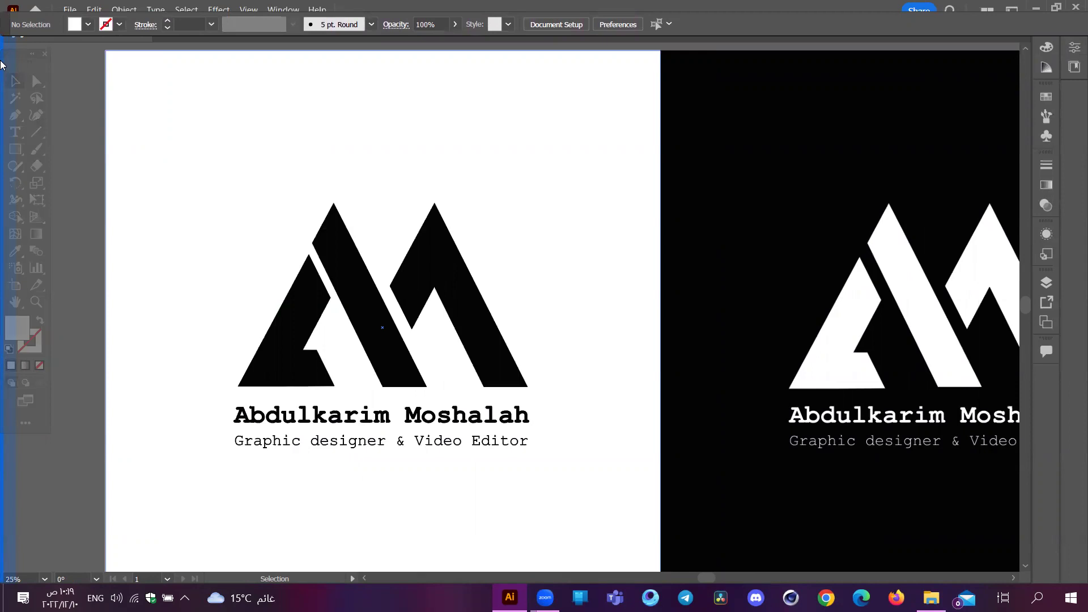
left_click_drag(1, 64, 2, 65)
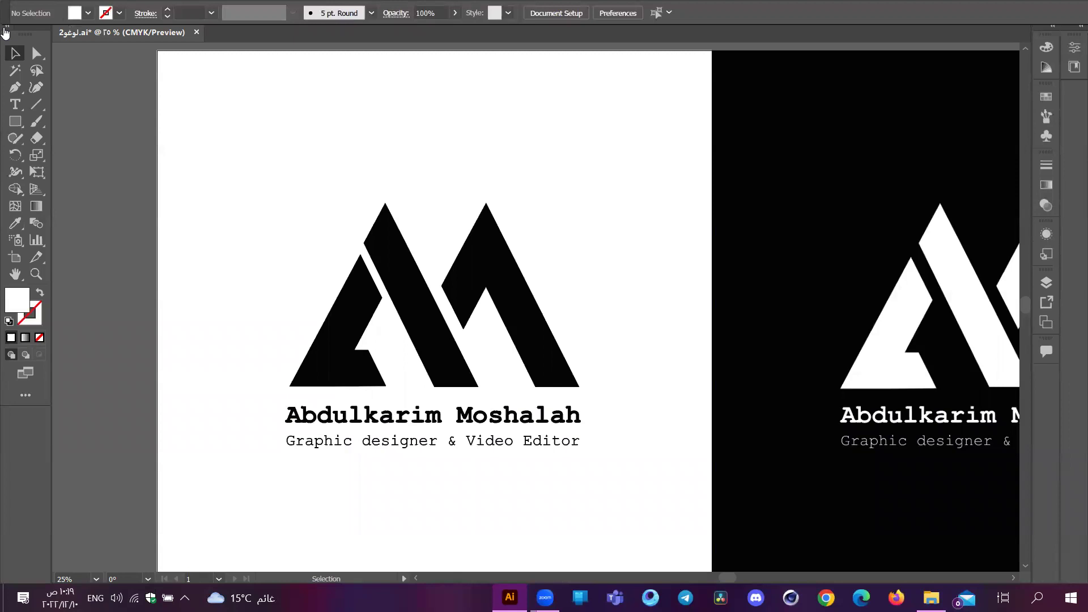
mouse_move(14, 13)
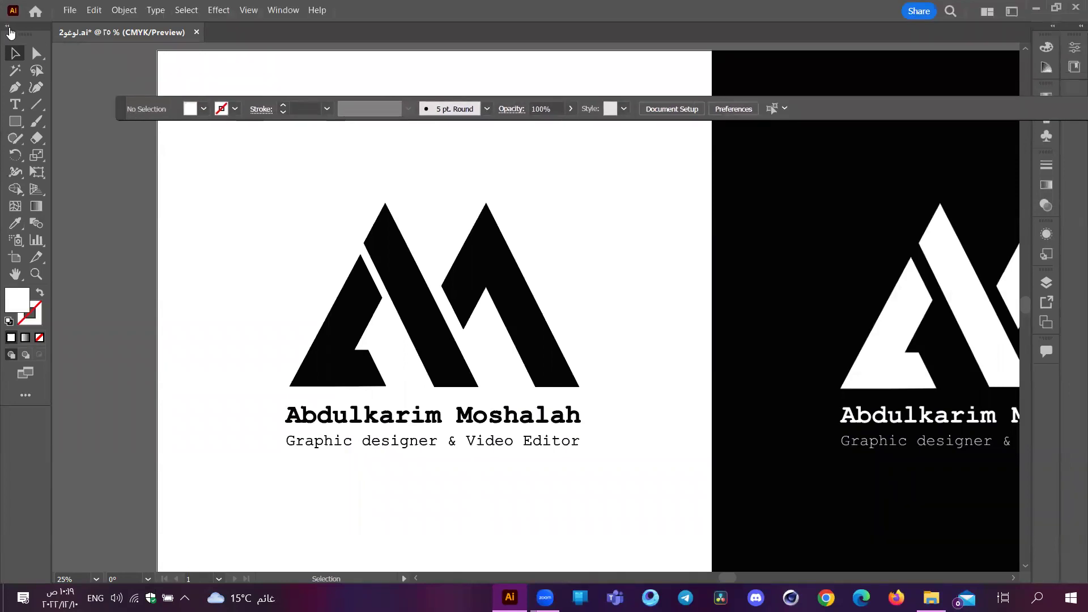
Step: Switch the toolbar to a single column and back to two columns, and move the floating options bar up against the menu bar
left_click(8, 27)
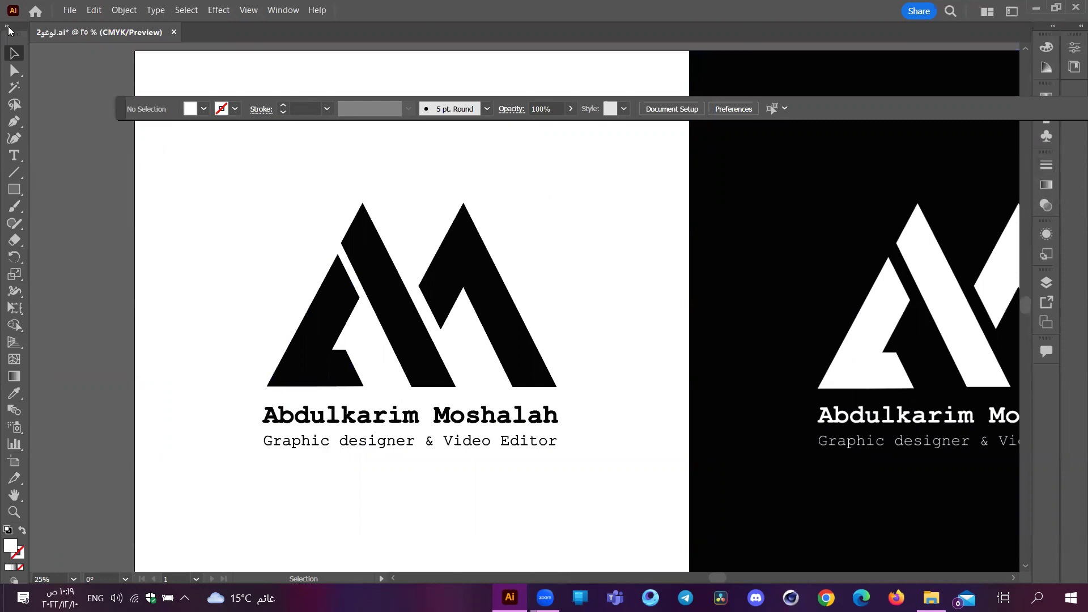
scroll(737, 280, "down", 2)
scroll(680, 280, "right", 3)
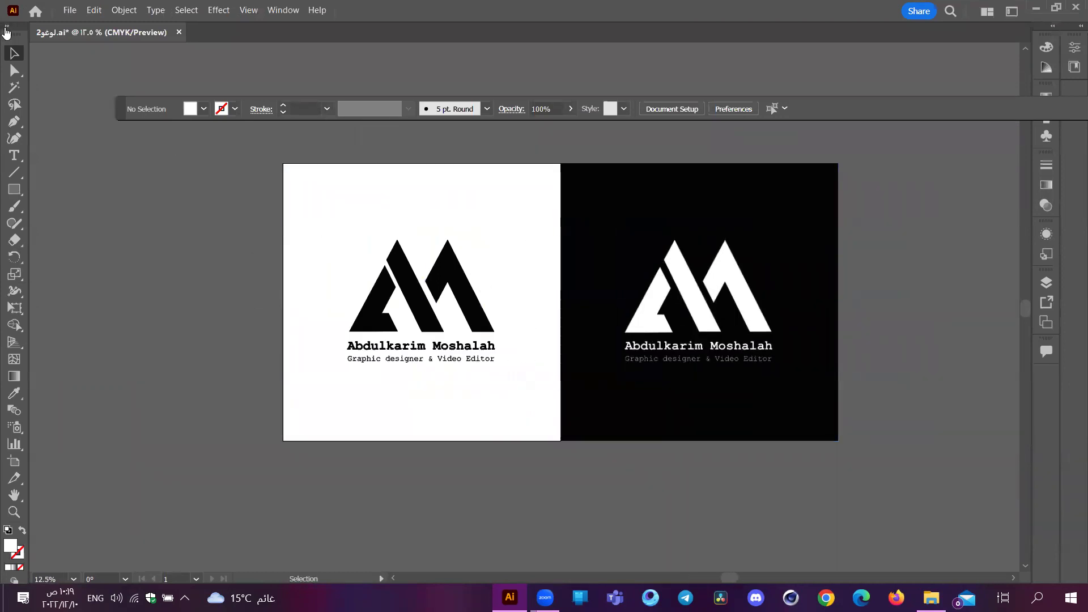
left_click(6, 26)
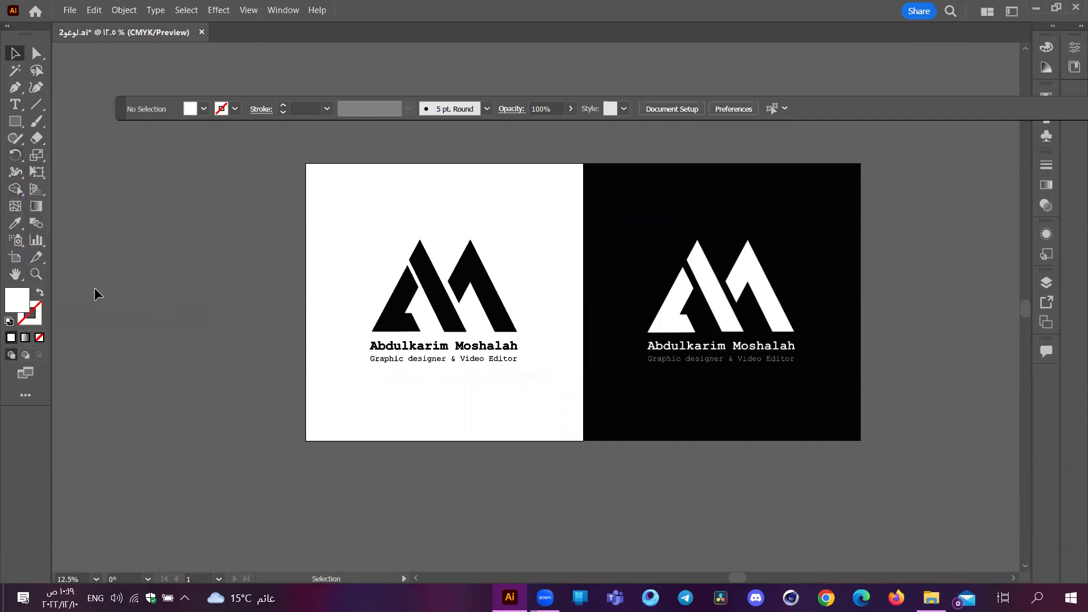
left_click_drag(123, 111, 1, 34)
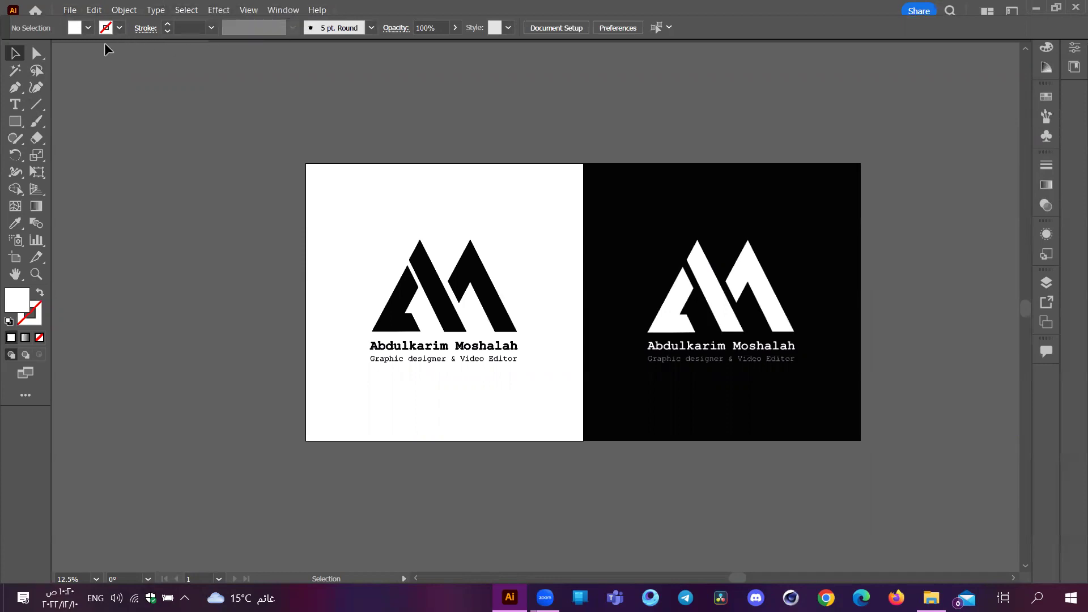
Step: Activate the Direct Selection, Pen and Rectangle tools in turn to compare them, and return to the Selection tool
left_click(32, 55)
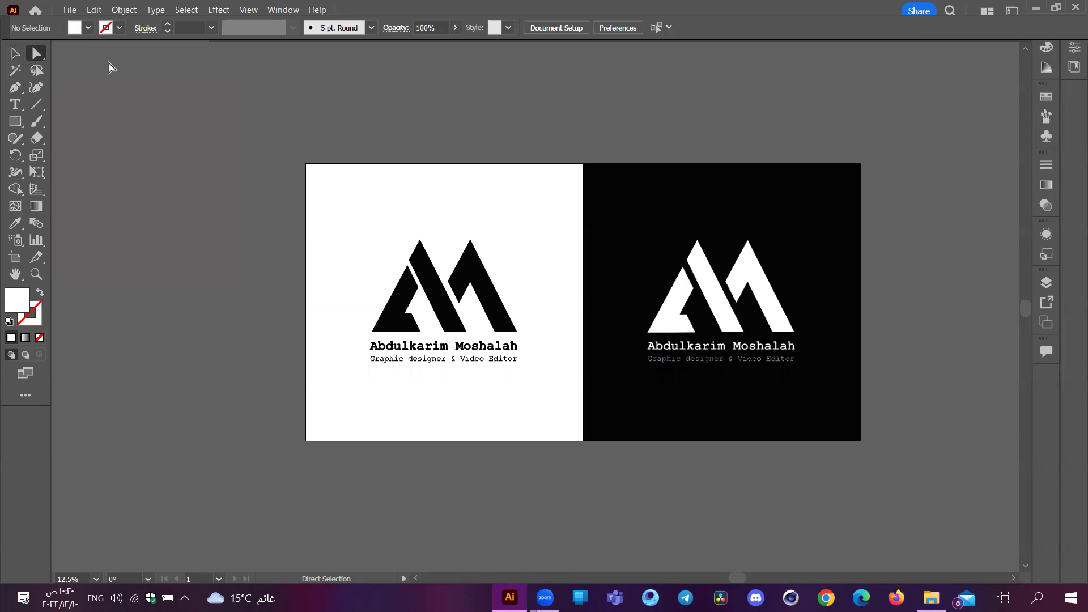
left_click(15, 89)
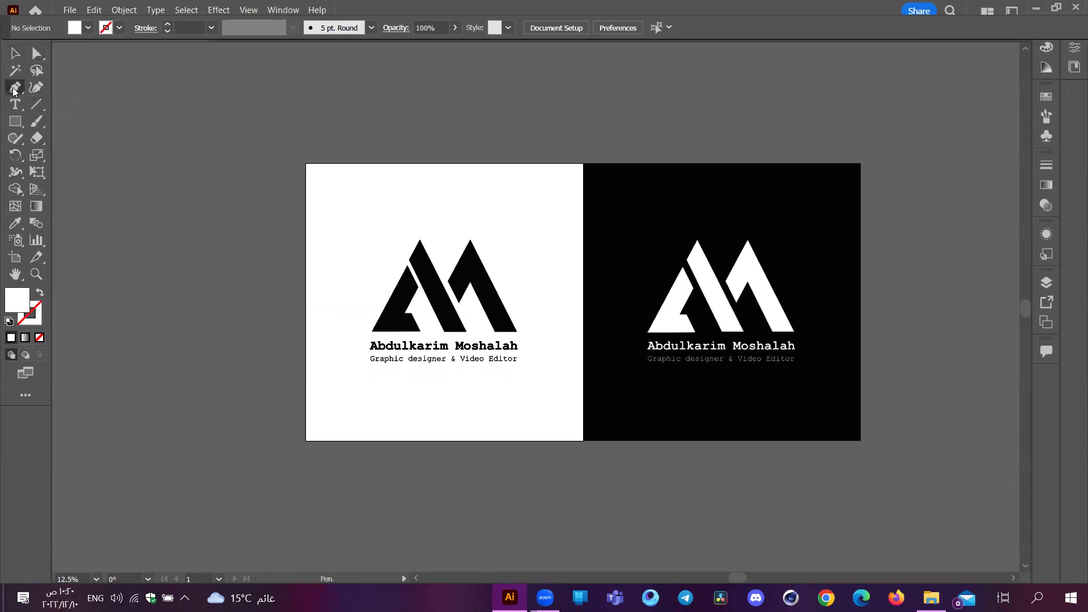
left_click(15, 53)
left_click(15, 122)
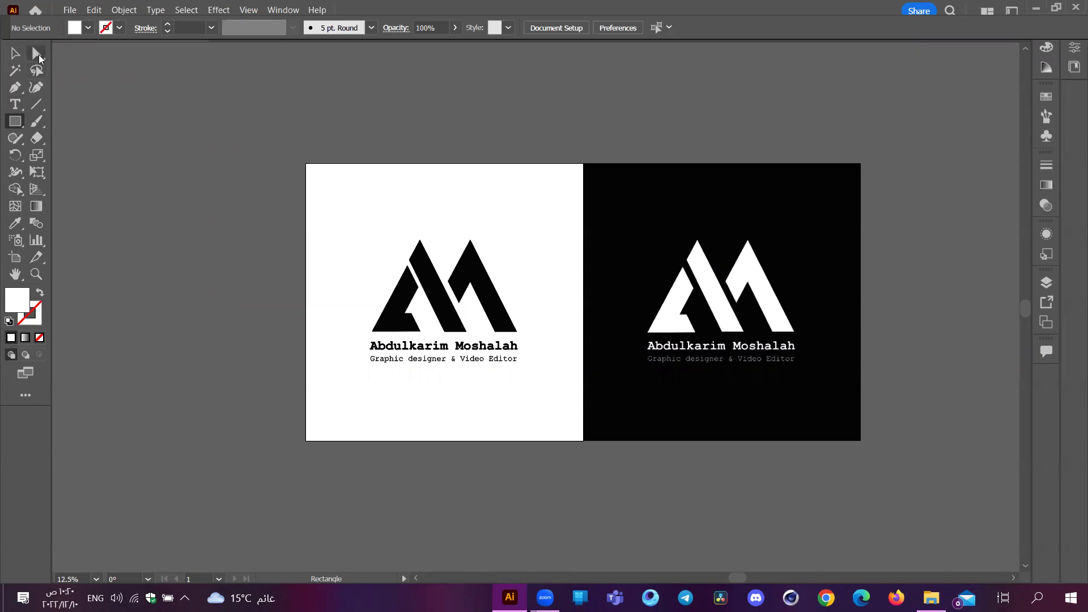
left_click(15, 59)
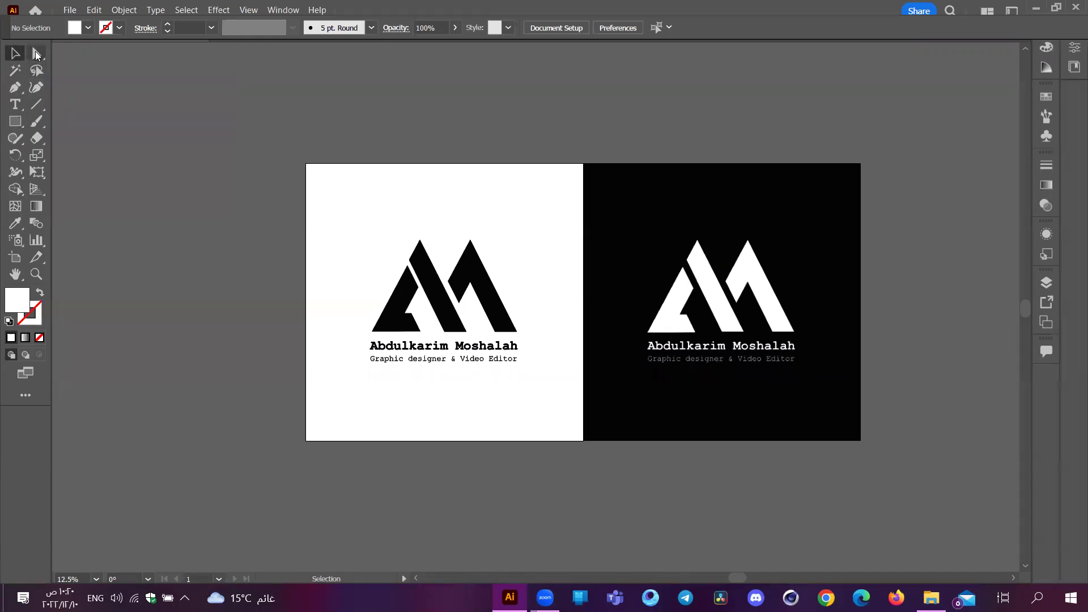
Step: Examine the grouped tools behind Direct Selection and Pen, undoing the stray anchor point placed outside the artboards
right_click(41, 59)
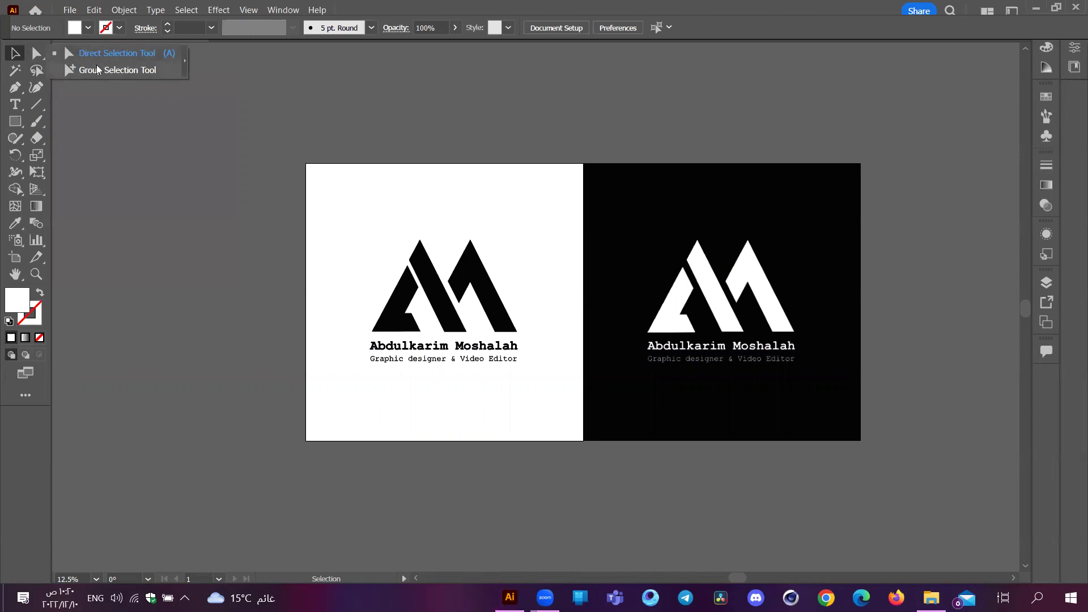
left_click(119, 153)
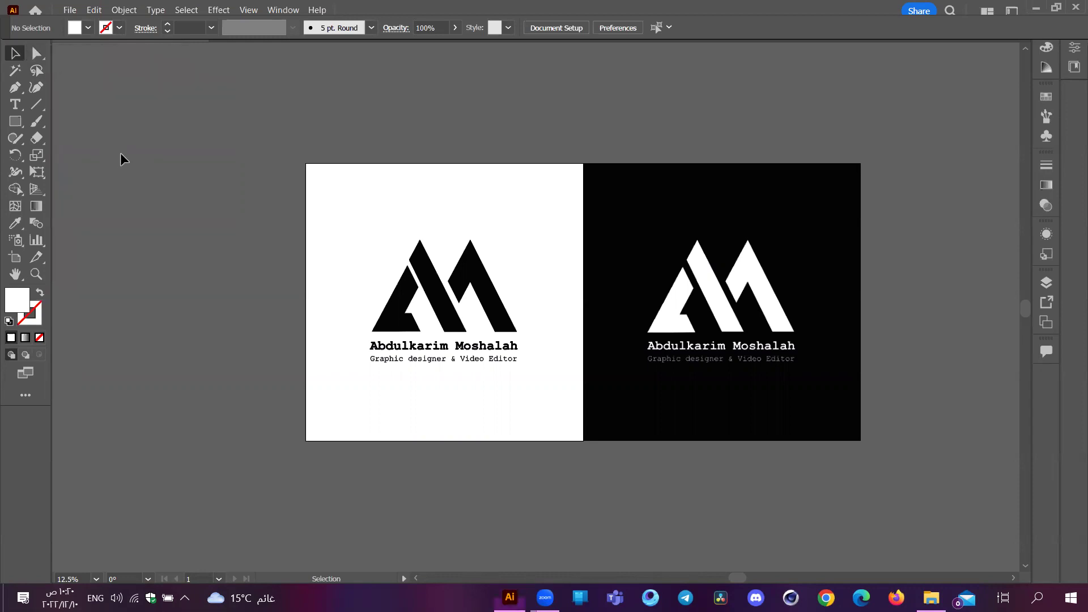
left_click(15, 89)
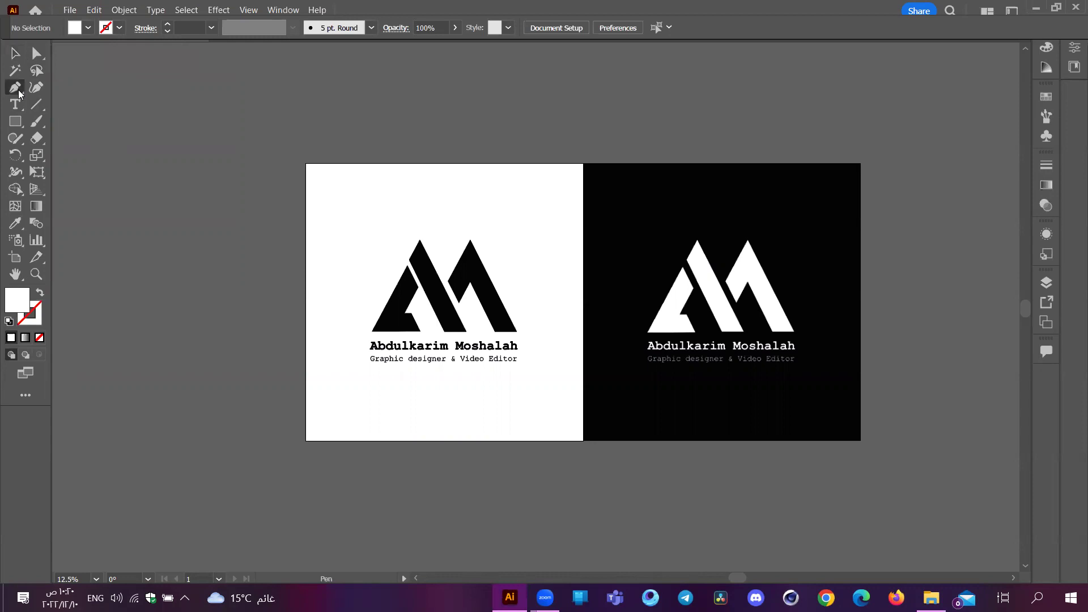
left_click(23, 94)
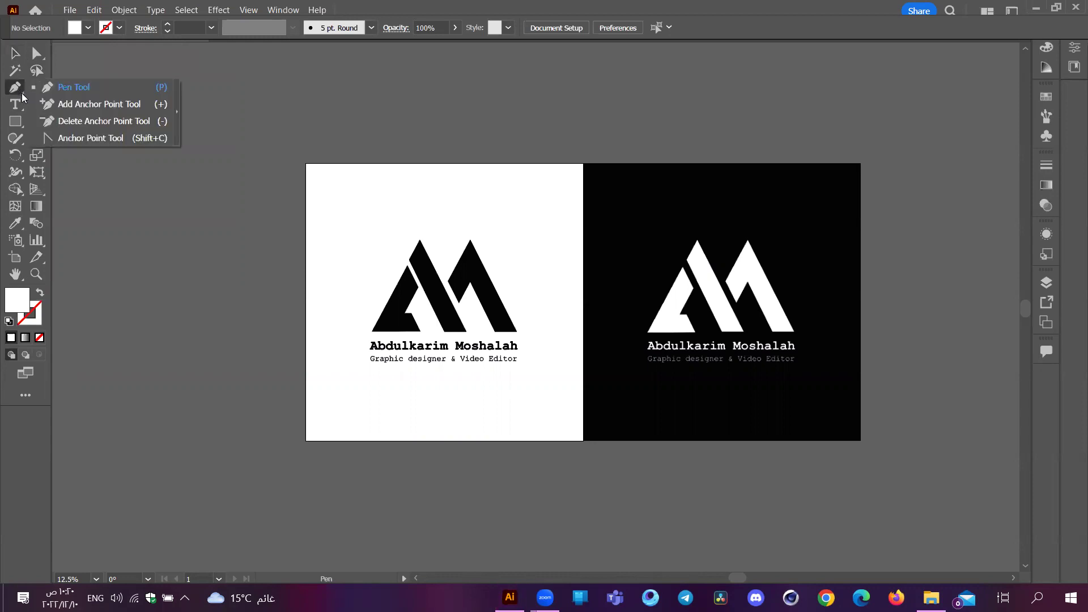
left_click(256, 87)
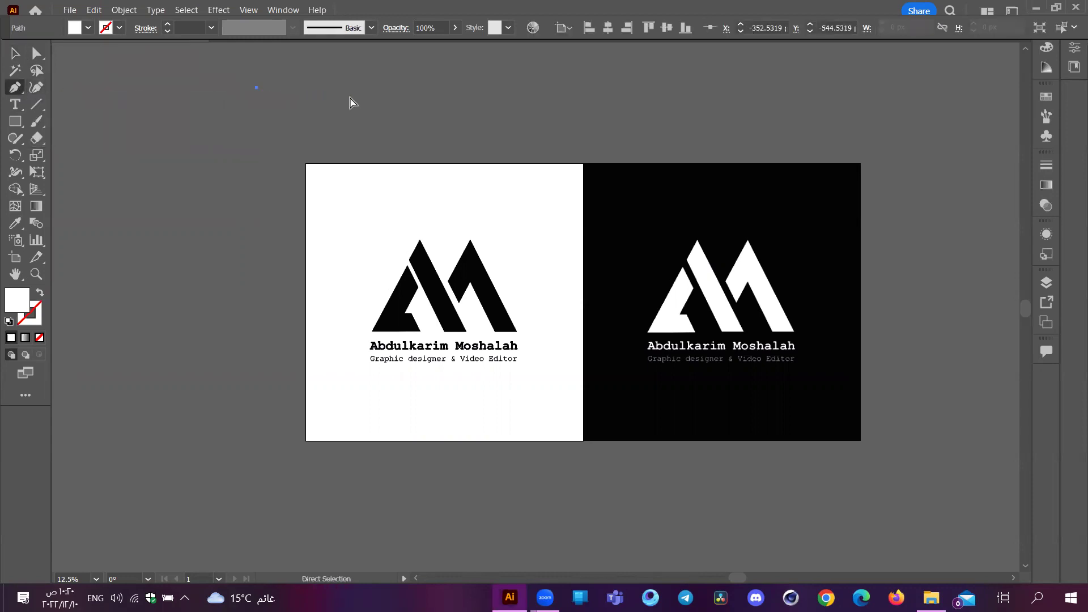
key("ctrl+z")
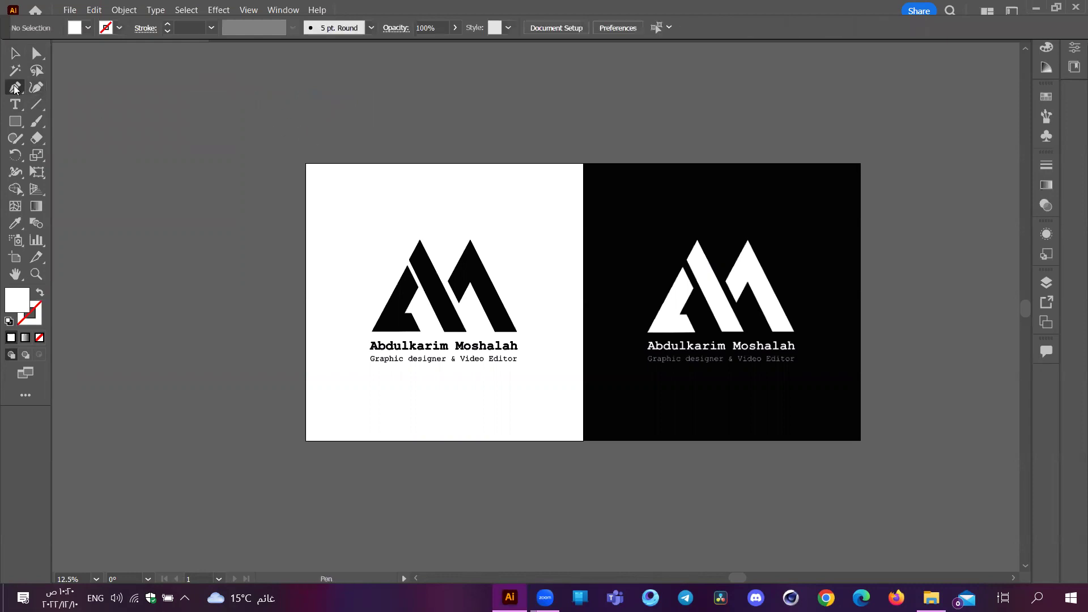
left_click(16, 89)
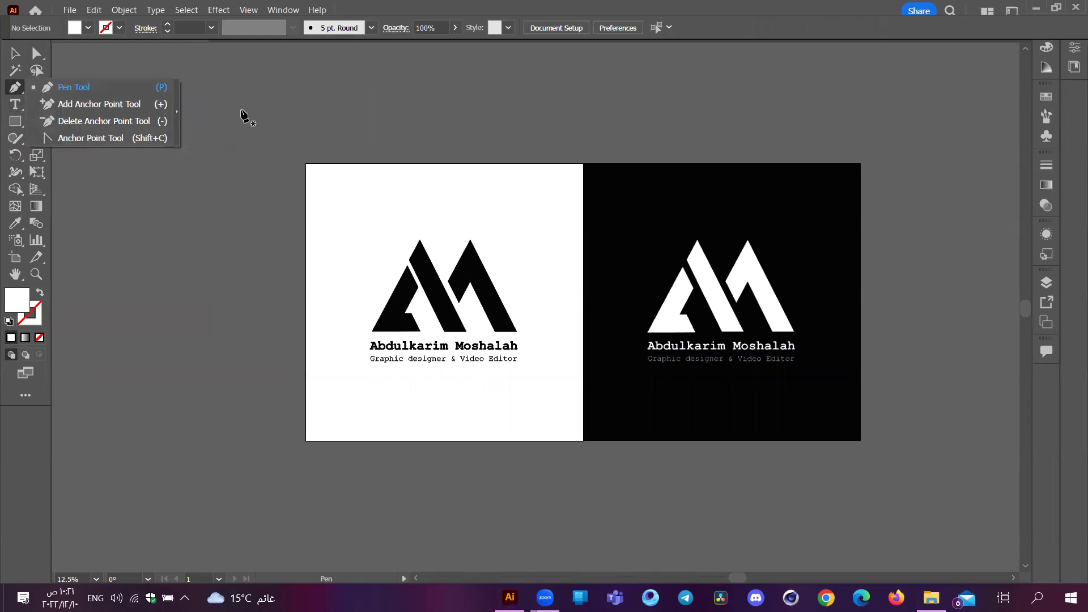
Step: Detach the Pen tool group as a floating panel over the canvas, try Add Anchor Point, return to Pen, and close the panel
left_click(177, 109)
left_click_drag(69, 102, 452, 120)
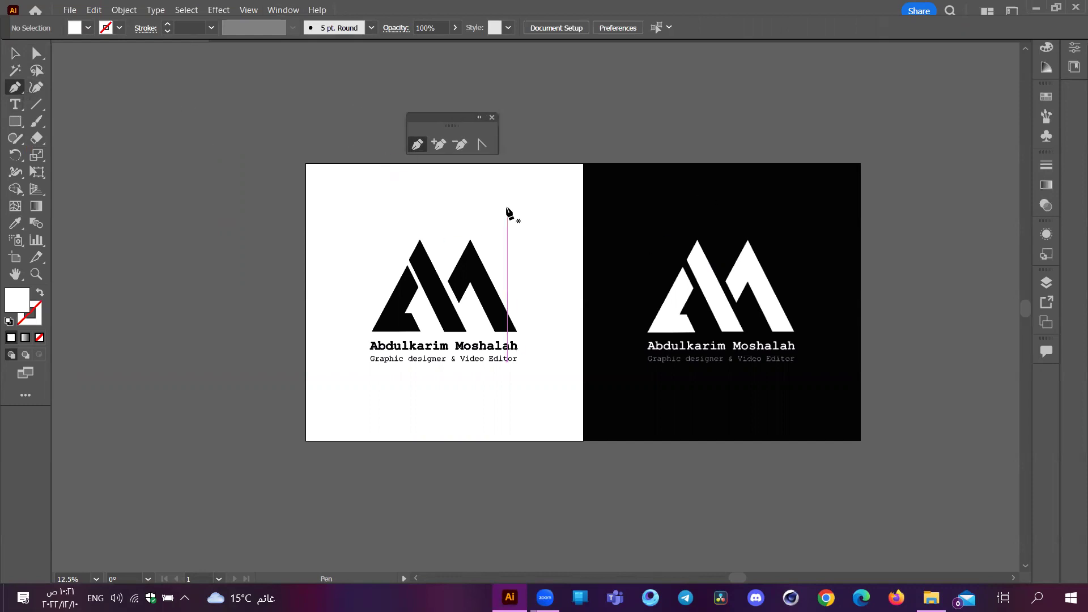
left_click(439, 145)
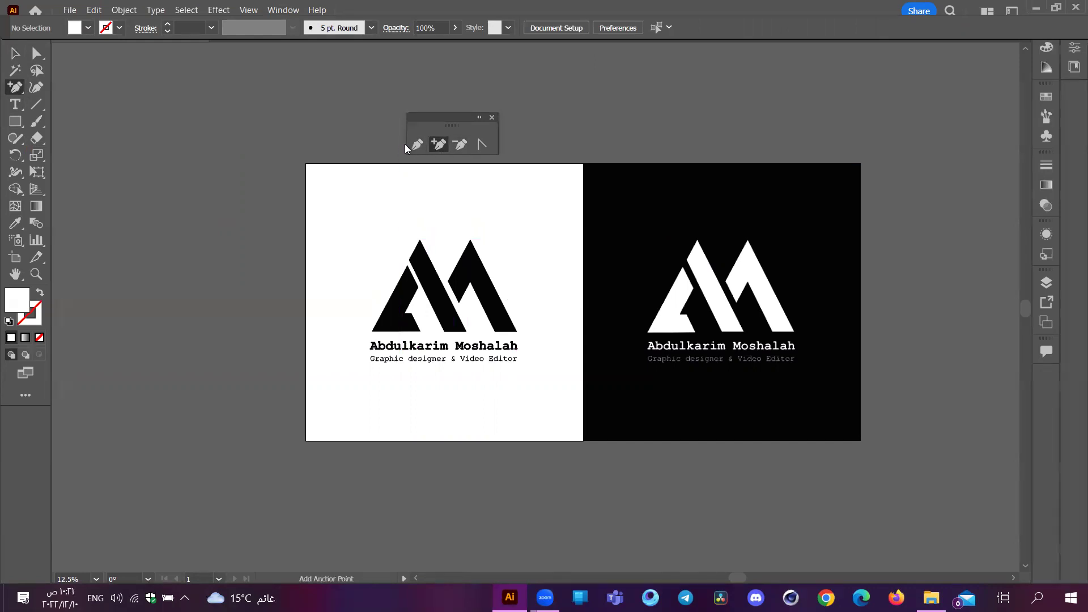
left_click(417, 144)
left_click(492, 118)
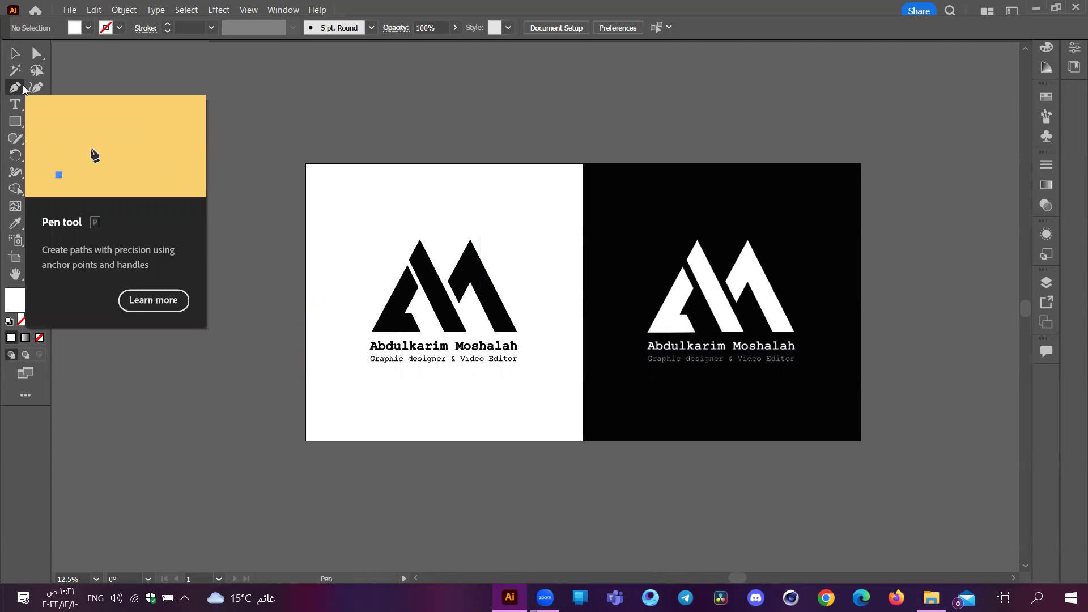
Step: Float the Pen tool group once more above the artboards, compare it with its toolbar slot, switch between its tools, and close it
left_click(281, 11)
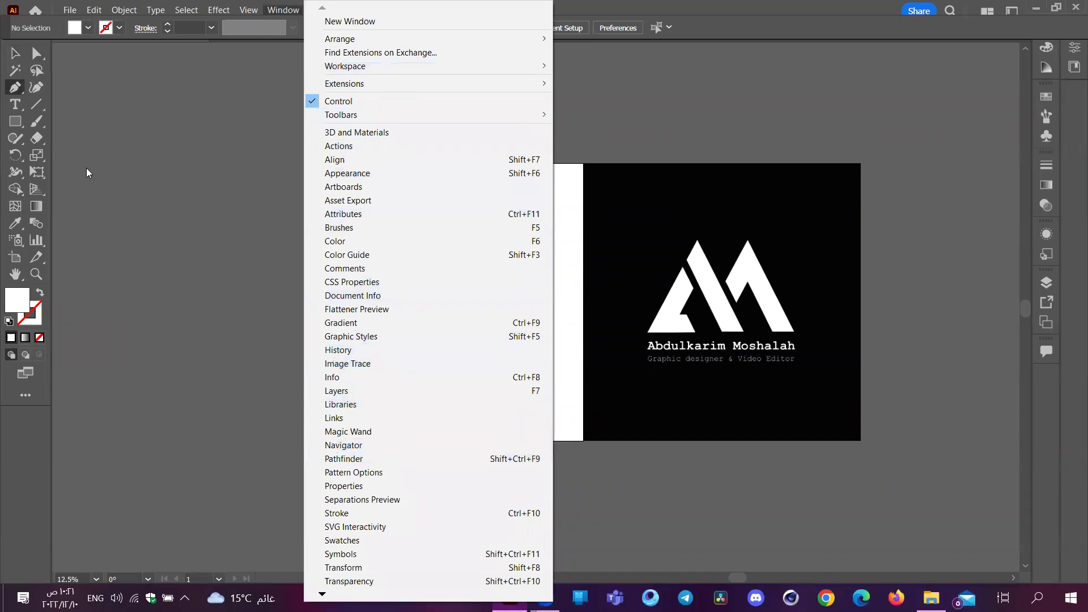
left_click(15, 86)
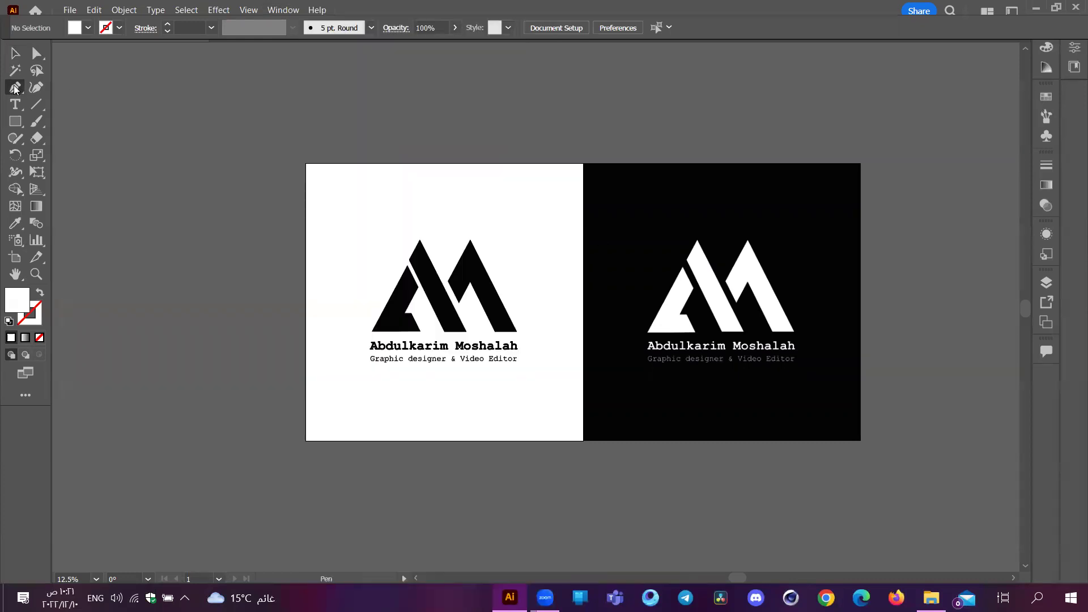
left_click(15, 87)
left_click(176, 114)
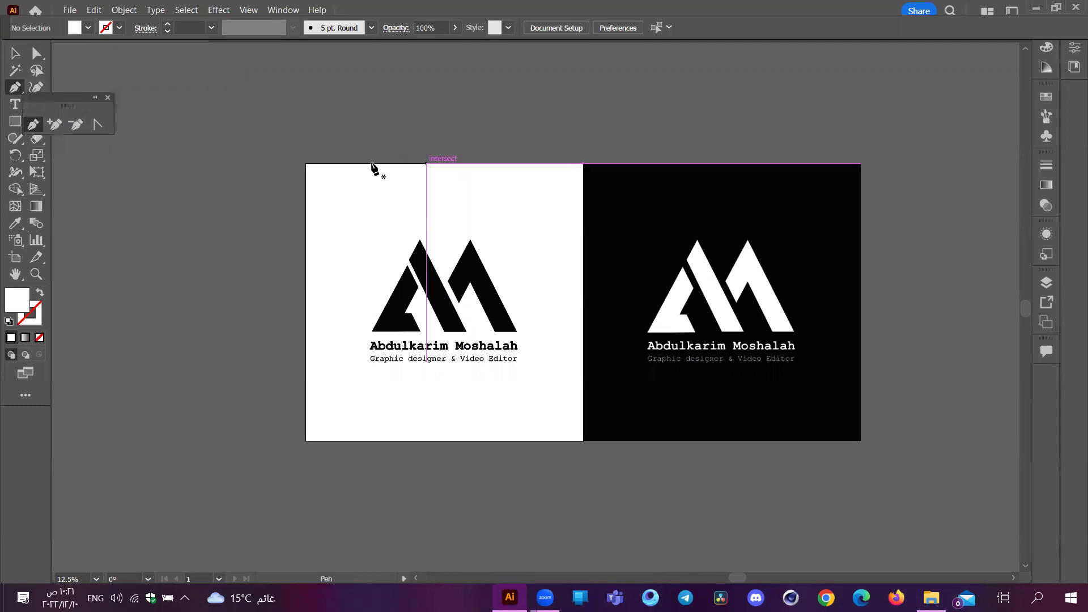
left_click_drag(152, 98, 495, 111)
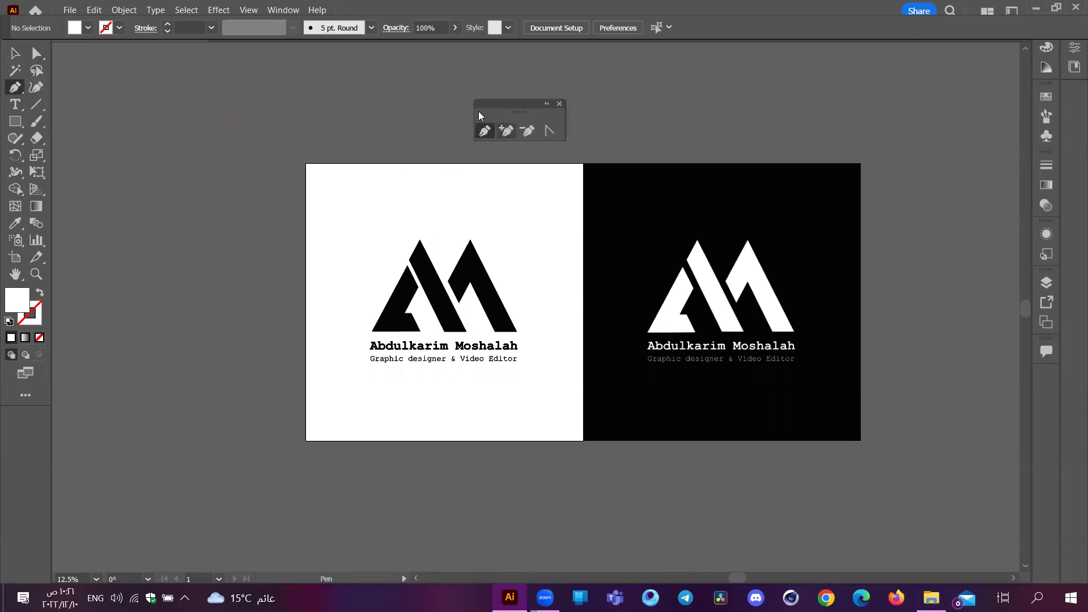
left_click(11, 89)
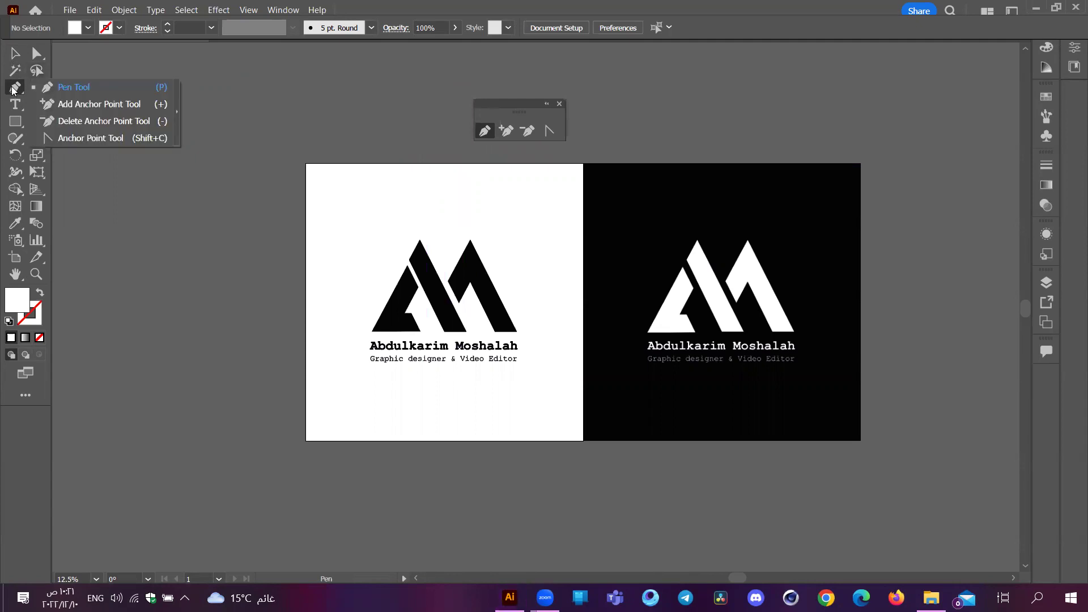
left_click(501, 131)
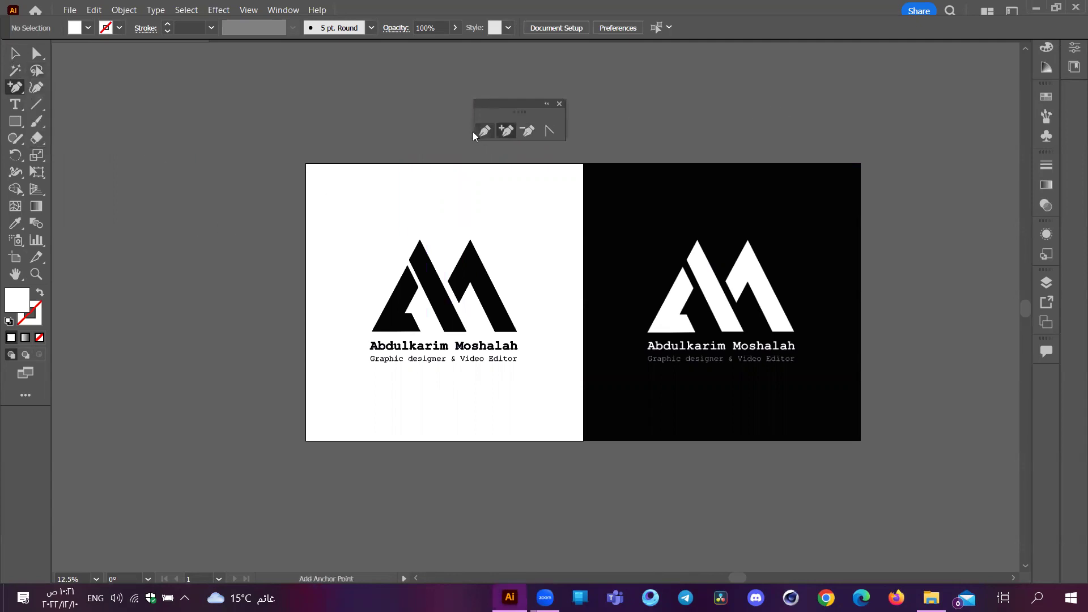
left_click(490, 131)
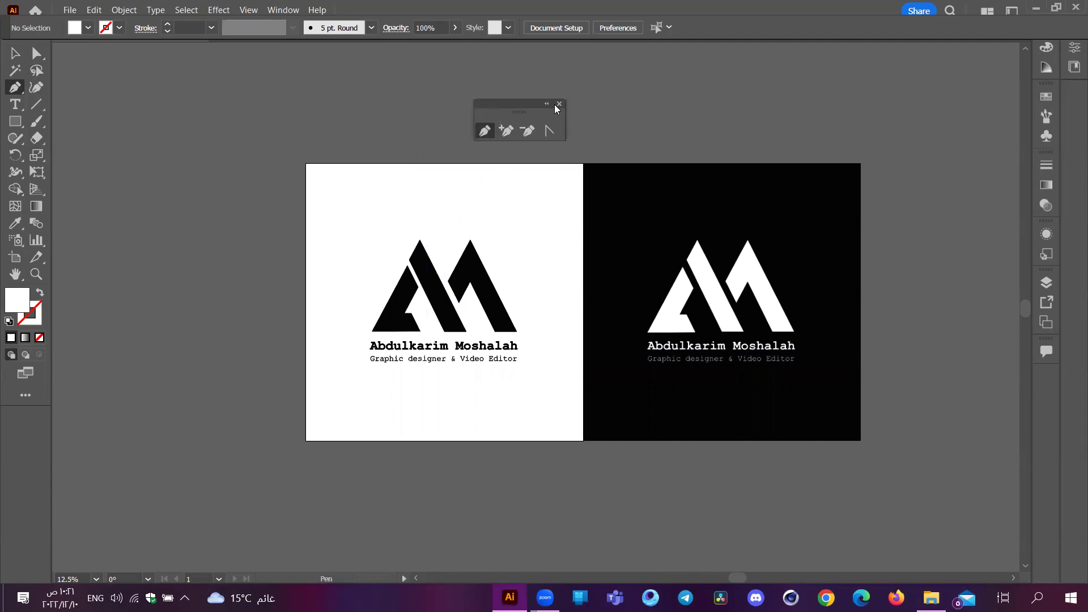
left_click(559, 104)
left_click(482, 285)
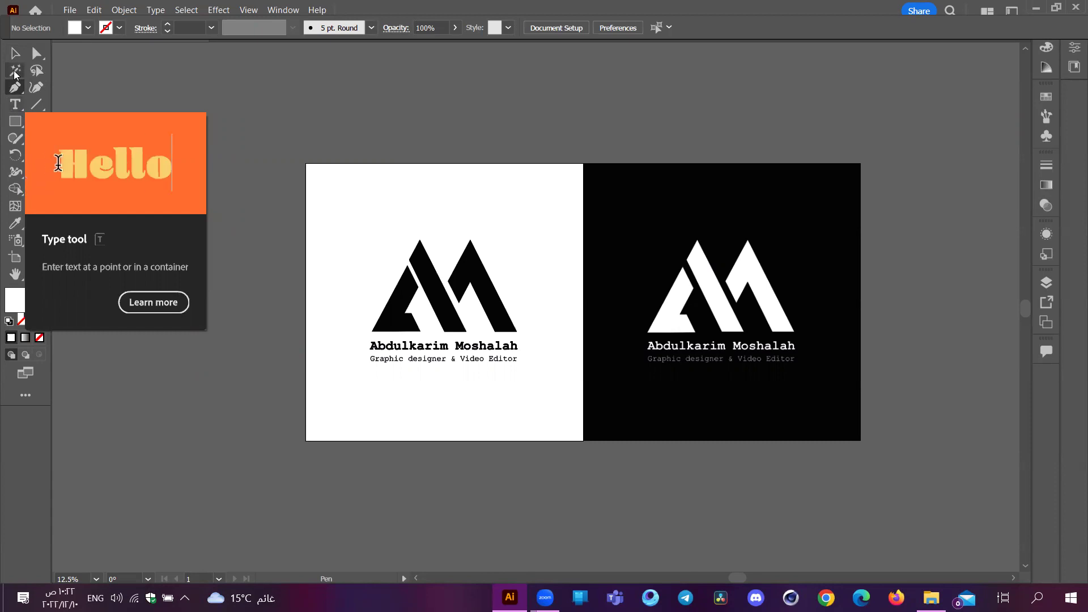
Step: Alternate between the Direct Selection and Pen tools, and activate the Lasso and Magic Wand tools
left_click(42, 55)
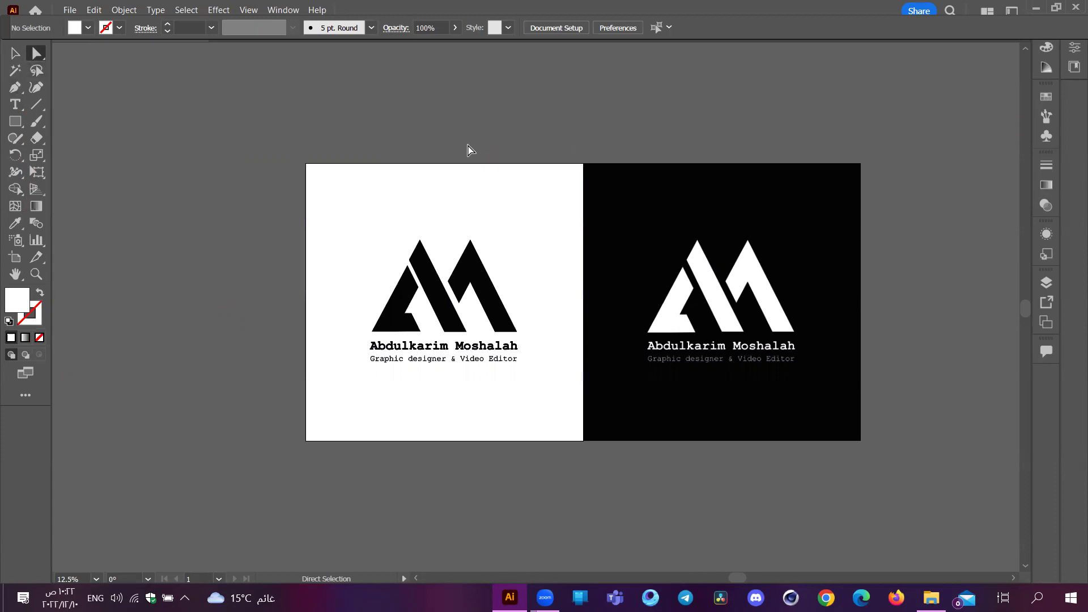
key("p")
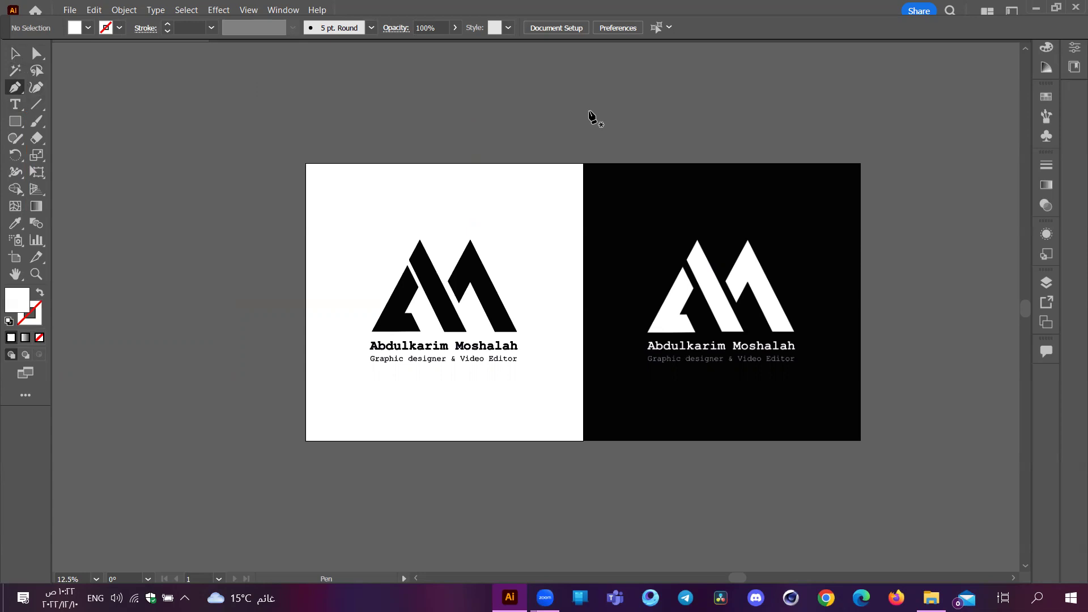
key("a")
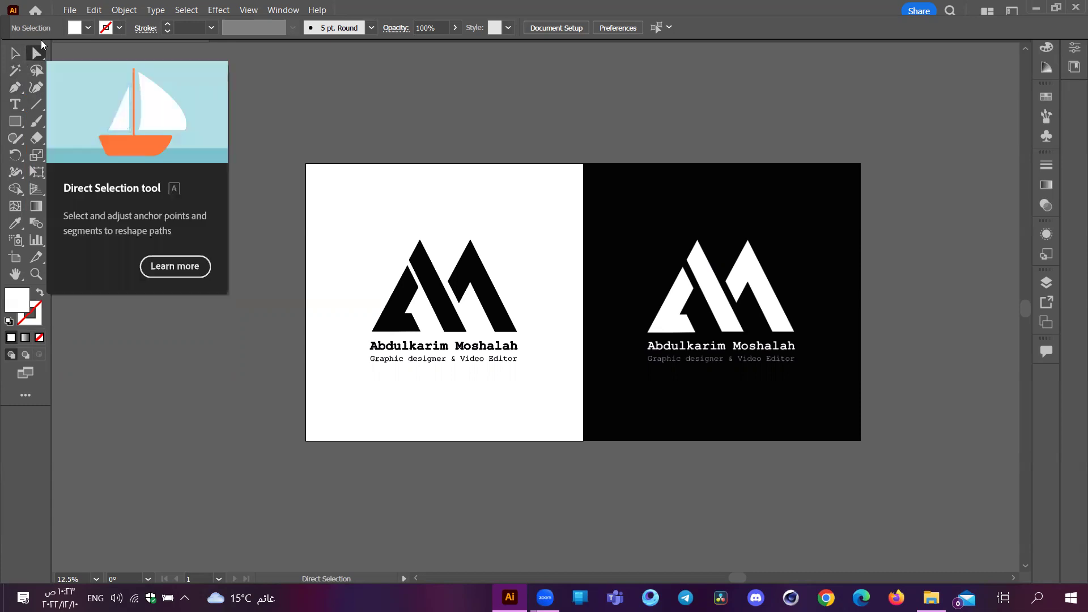
key("p")
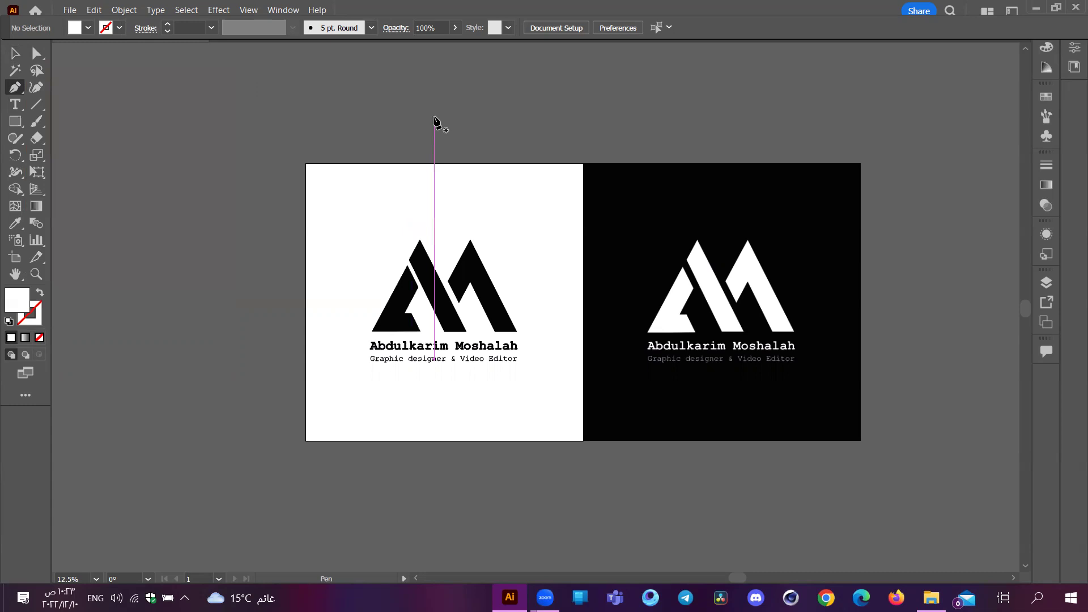
left_click(26, 53)
left_click(34, 53)
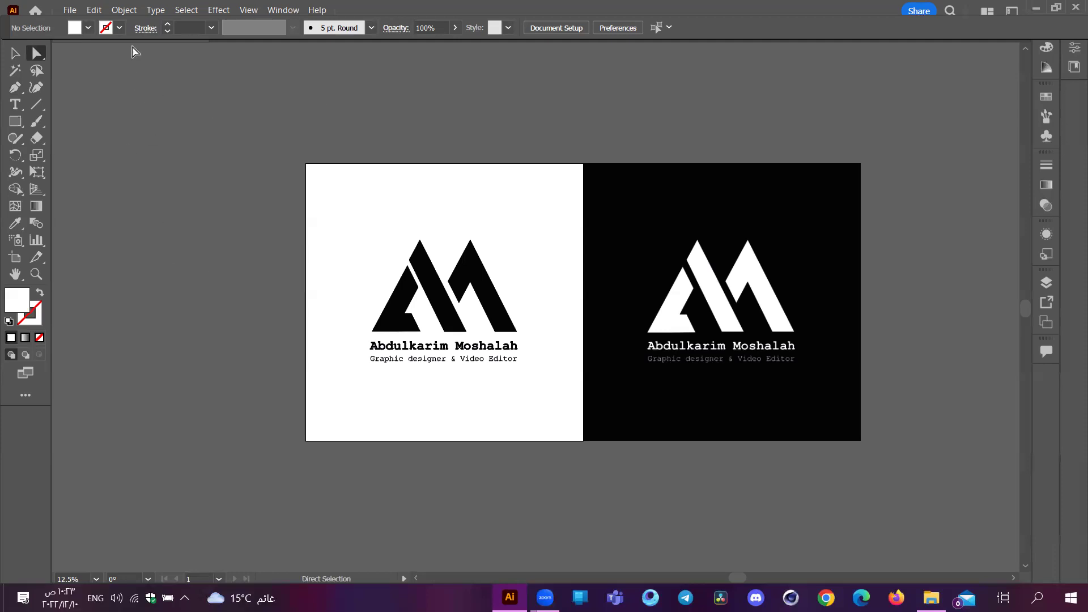
left_click(32, 70)
left_click(15, 71)
Step: Reset the Essentials Classic workspace to its default layout and collapse the Properties and Libraries panels to icons
left_click_drag(13, 28, 12, 39)
left_click(1011, 12)
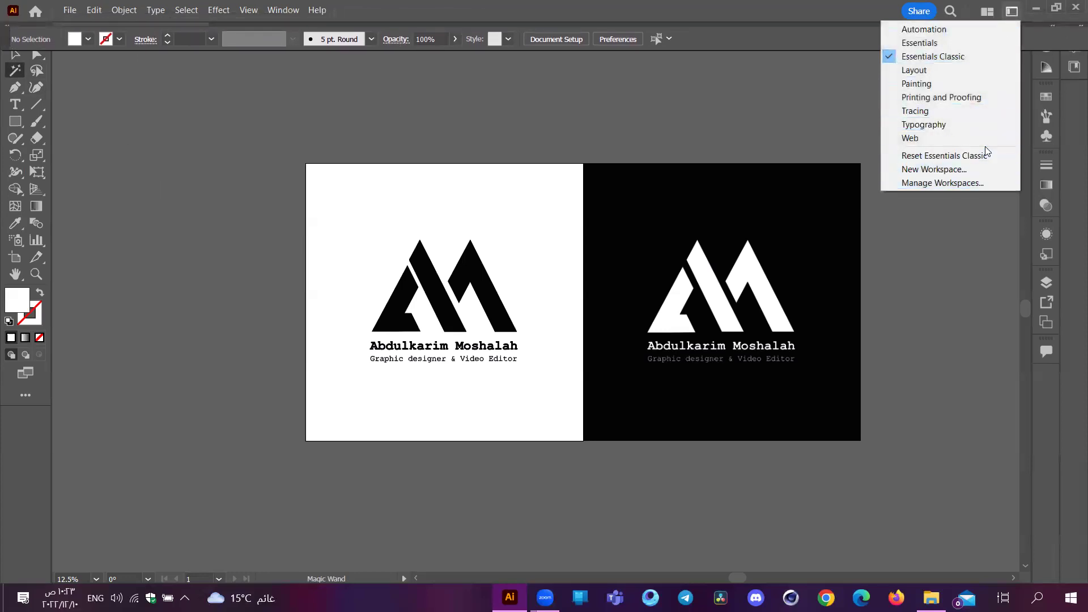
left_click(935, 155)
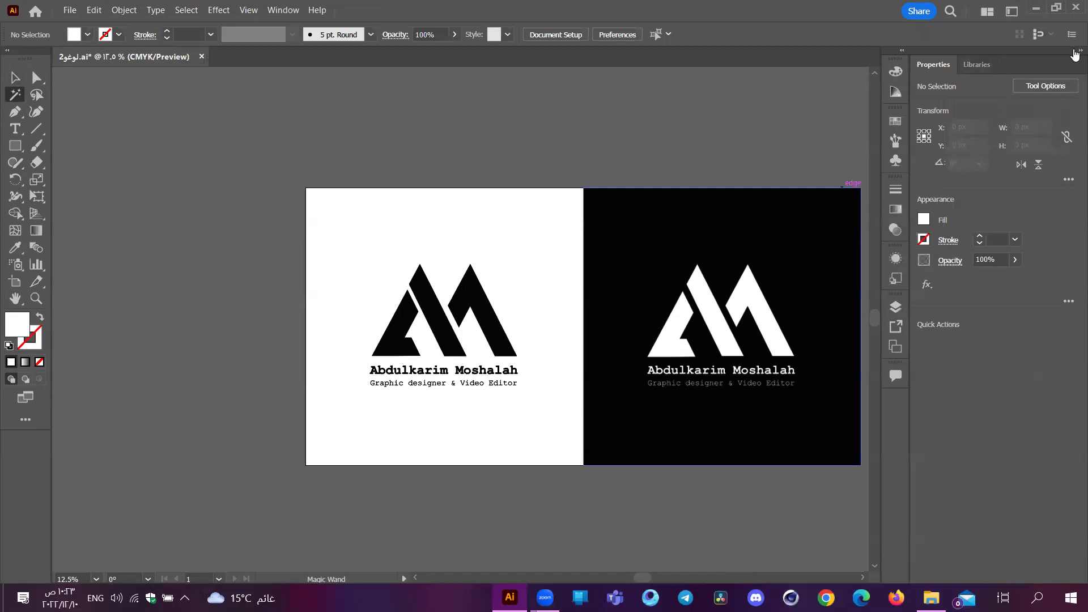
left_click(1080, 50)
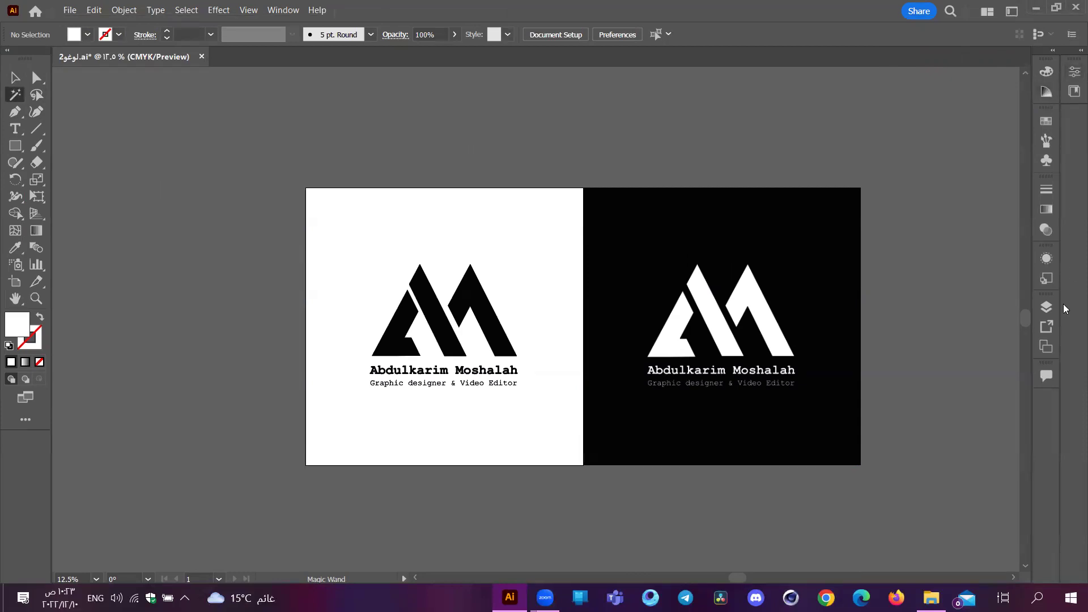
Step: Show the Layers panel, shorten it slightly, and collapse it back into the dock
left_click(1046, 308)
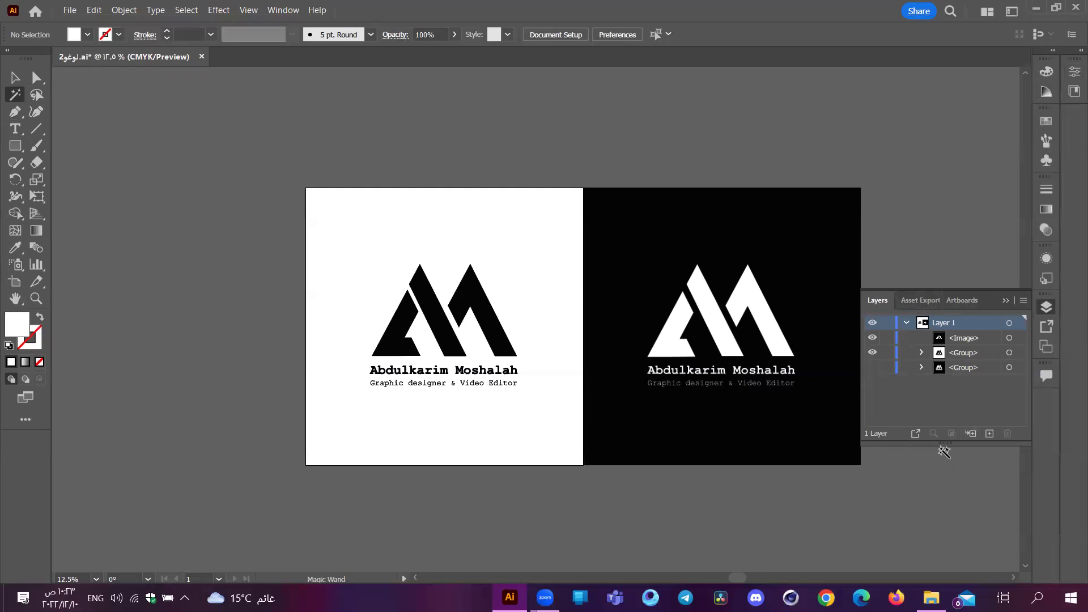
mouse_move(945, 442)
left_mouse_down()
mouse_move(945, 566)
mouse_move(945, 436)
left_mouse_up()
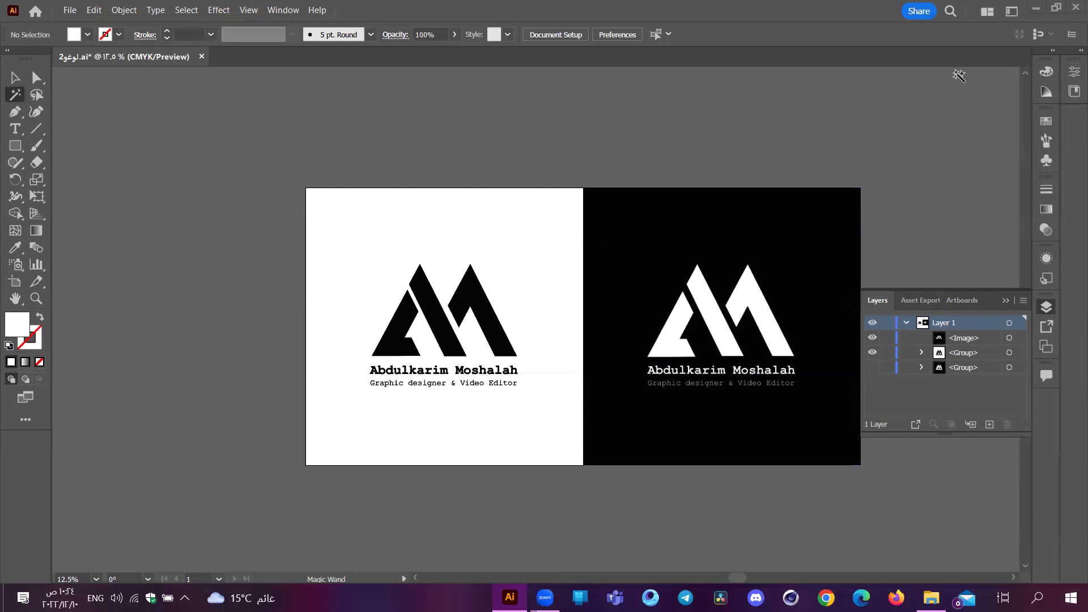
left_click(1046, 307)
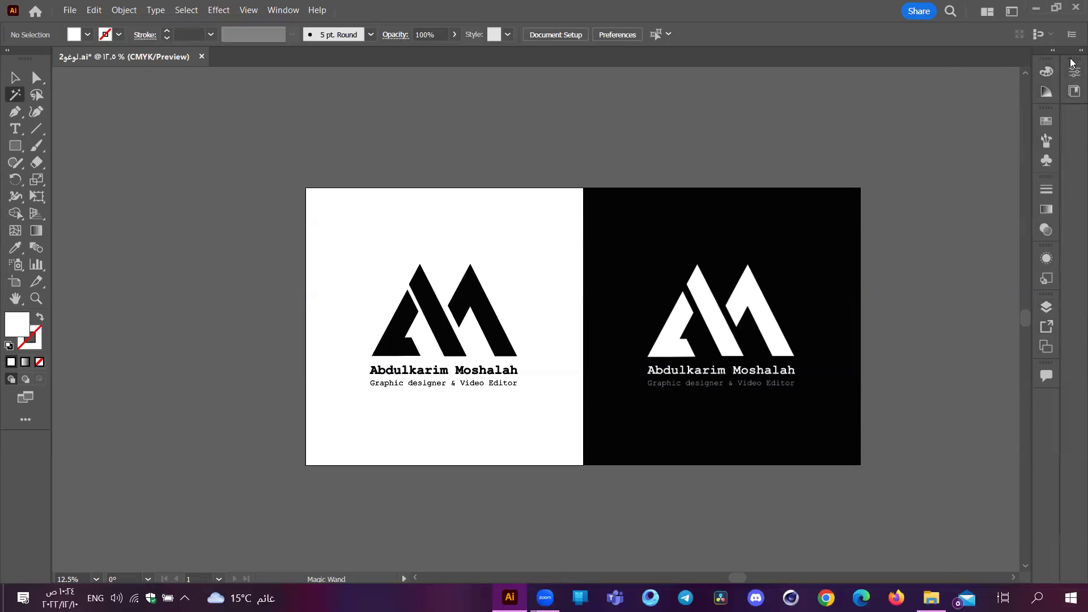
Step: Examine the docked Color, Color Guide, Brushes, Symbols, Stroke, Gradient and Transparency panels one after another
left_click(1051, 70)
left_click(1047, 92)
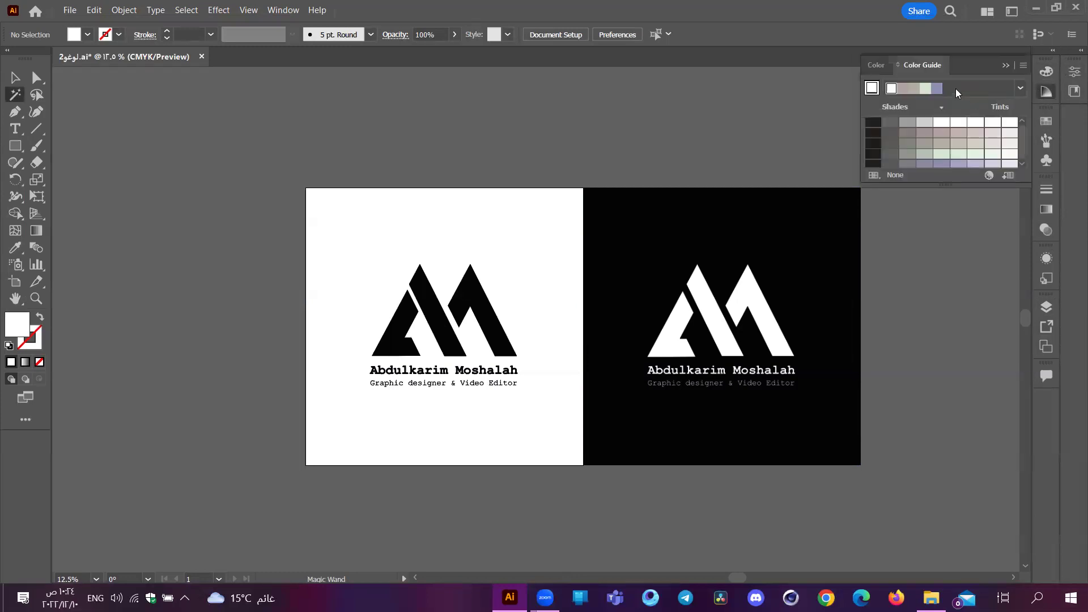
left_click(1048, 136)
left_click(1047, 142)
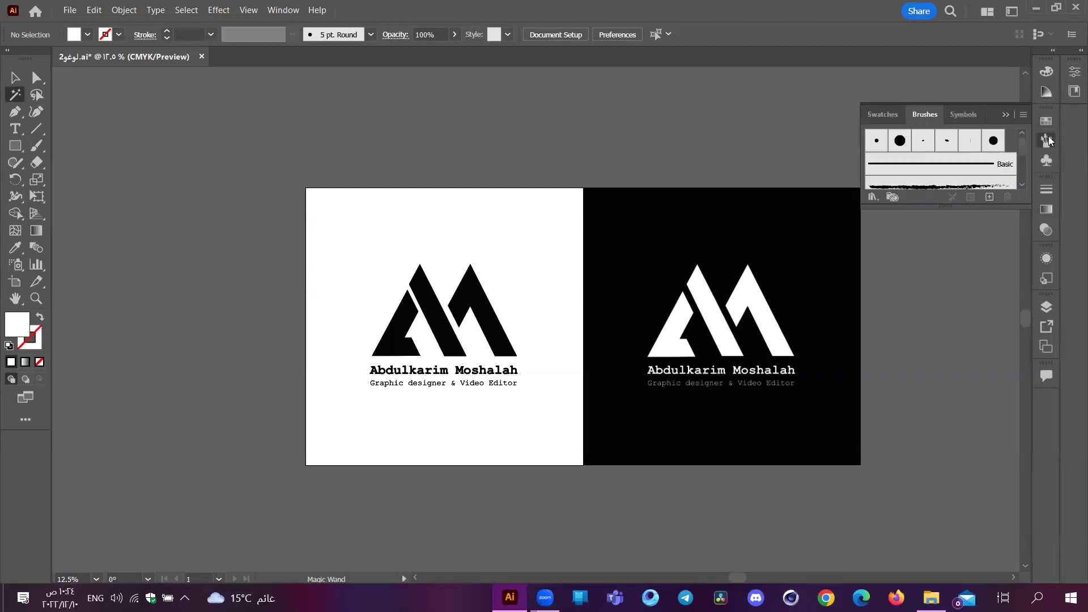
left_click(1046, 160)
left_click(1047, 189)
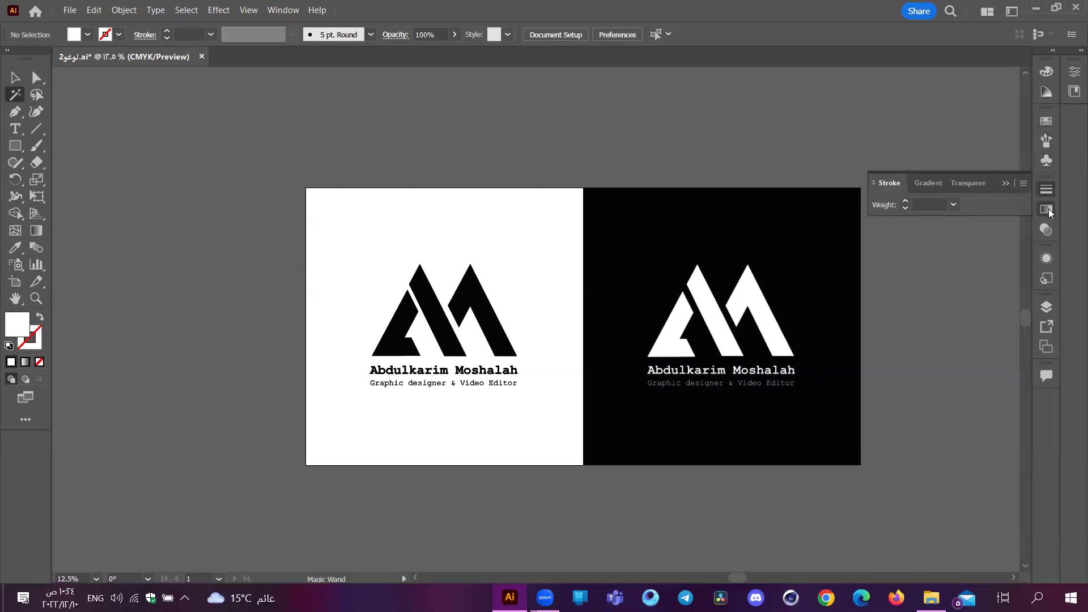
left_click(1046, 209)
left_click(1048, 234)
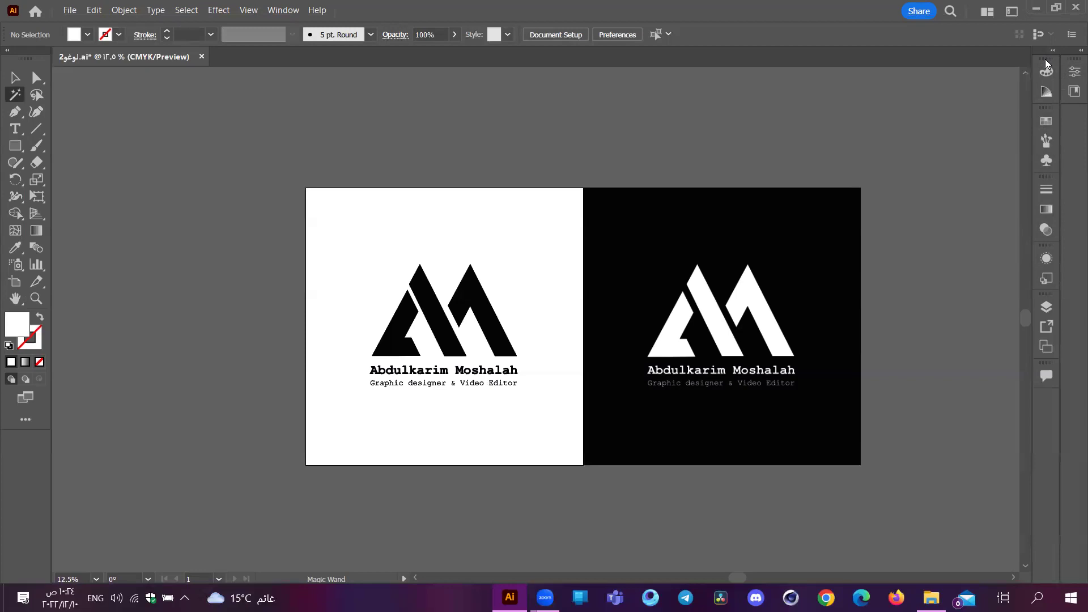
Step: Detach the Color and Color Guide group from the dock, float it above the black artboard, and briefly show the Color panel
left_click_drag(1047, 64, 940, 85)
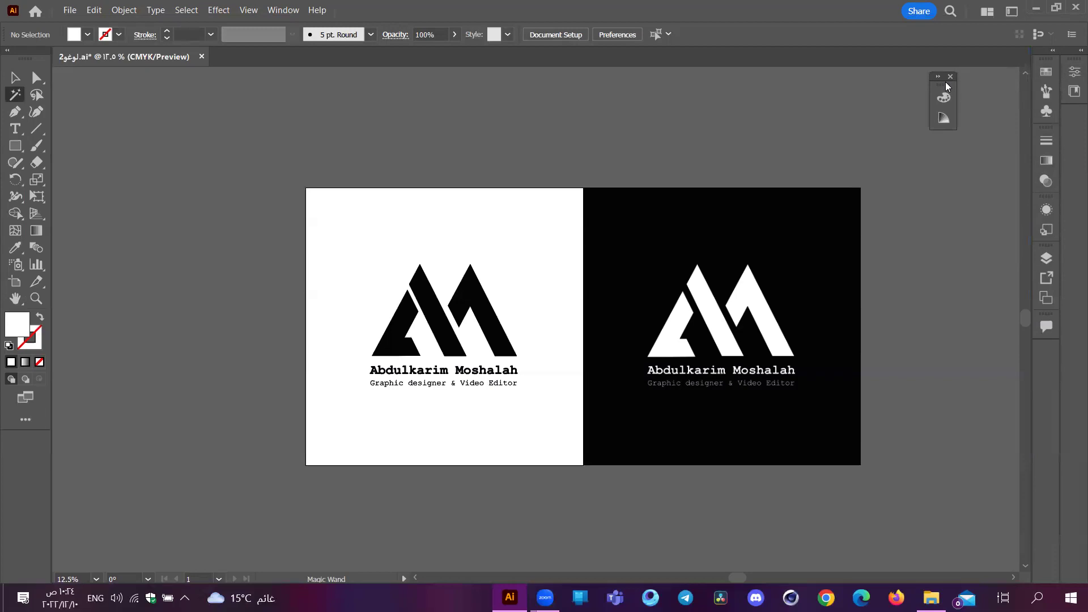
left_click_drag(946, 84, 927, 87)
left_click_drag(829, 110, 976, 114)
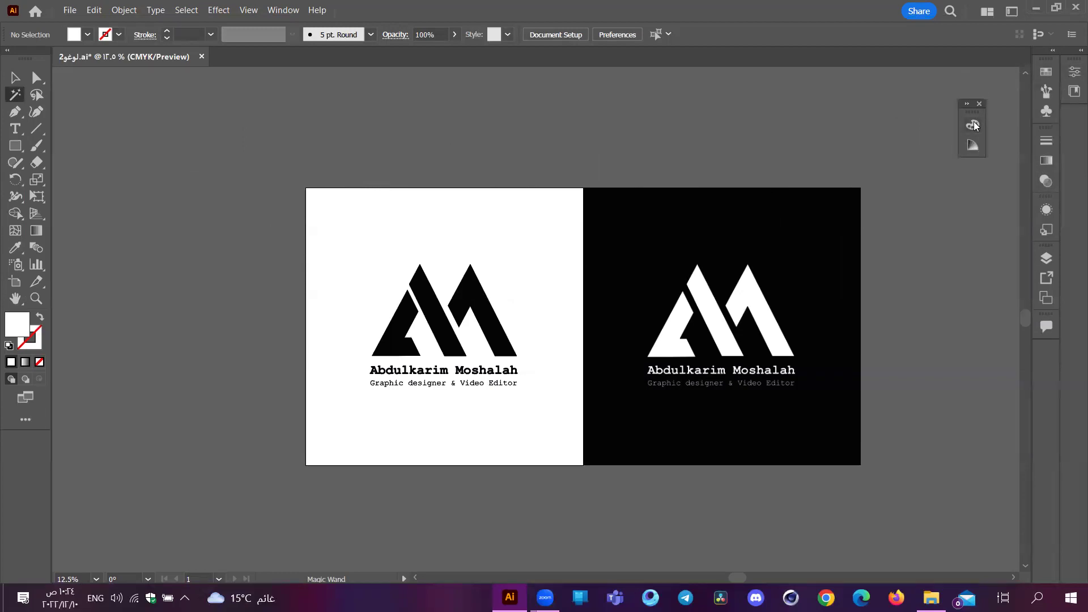
left_click(973, 126)
left_click(972, 124)
Step: Expand the floating color group, move it clear of the dock, show Color Guide, and collapse the group back to icons
left_click(965, 107)
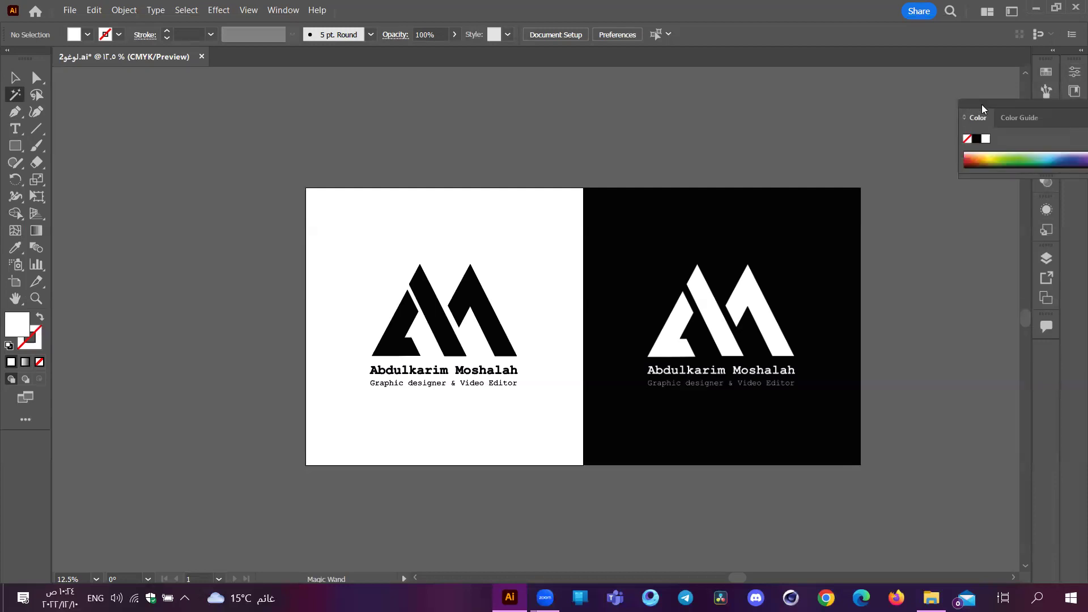
left_click_drag(1073, 104, 874, 95)
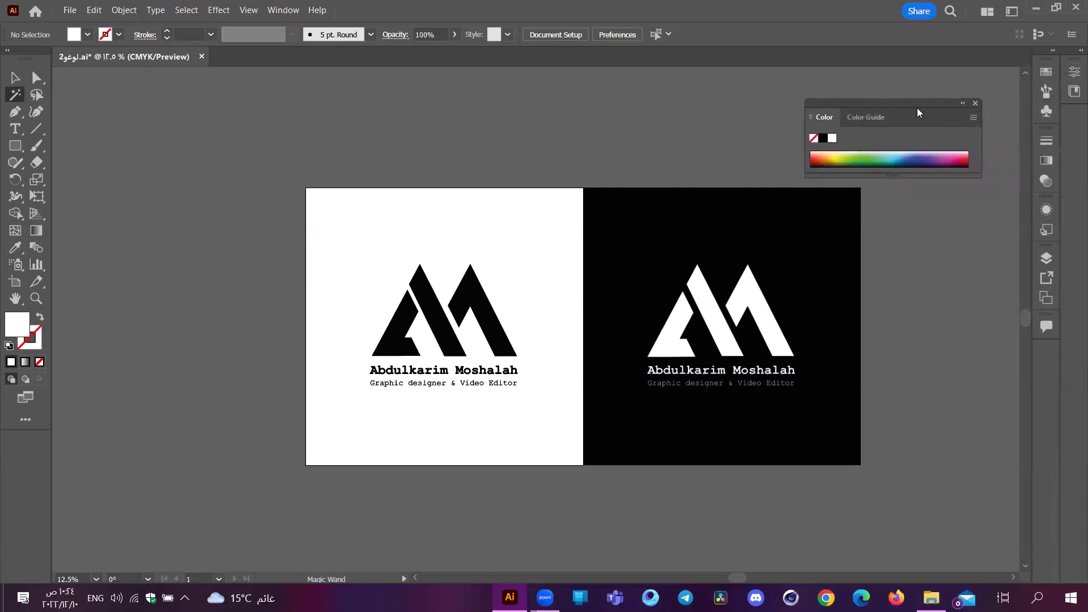
left_click(861, 117)
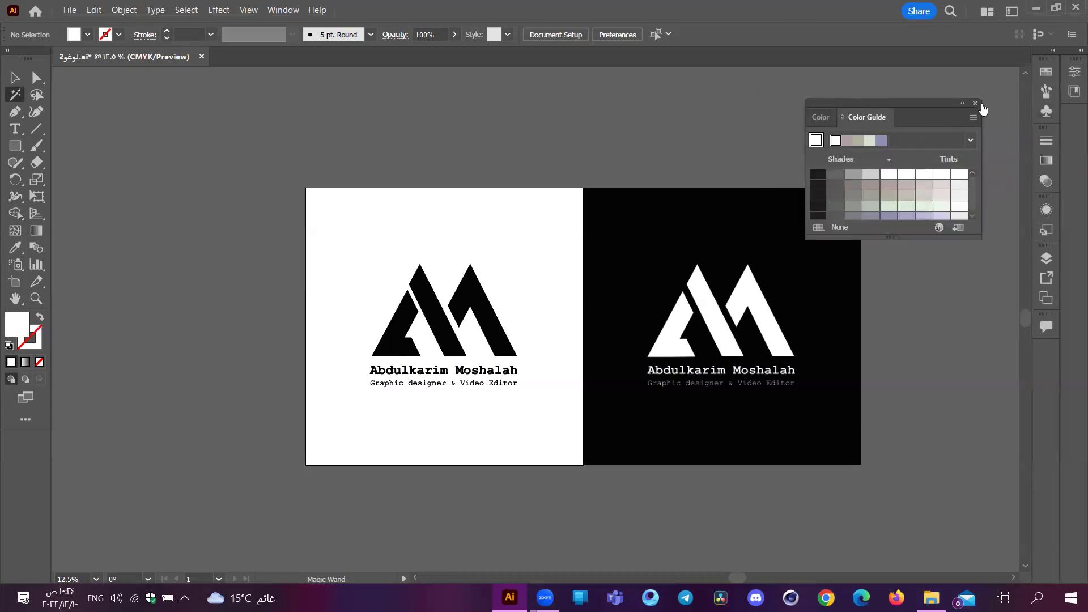
left_click(961, 103)
Step: Detach the Swatches, Gradient, Layers and Artboards panels from the dock as separate floating icons around the black artboard
left_click_drag(1046, 70, 895, 132)
left_click_drag(1047, 142, 921, 211)
left_click_drag(1047, 220, 909, 275)
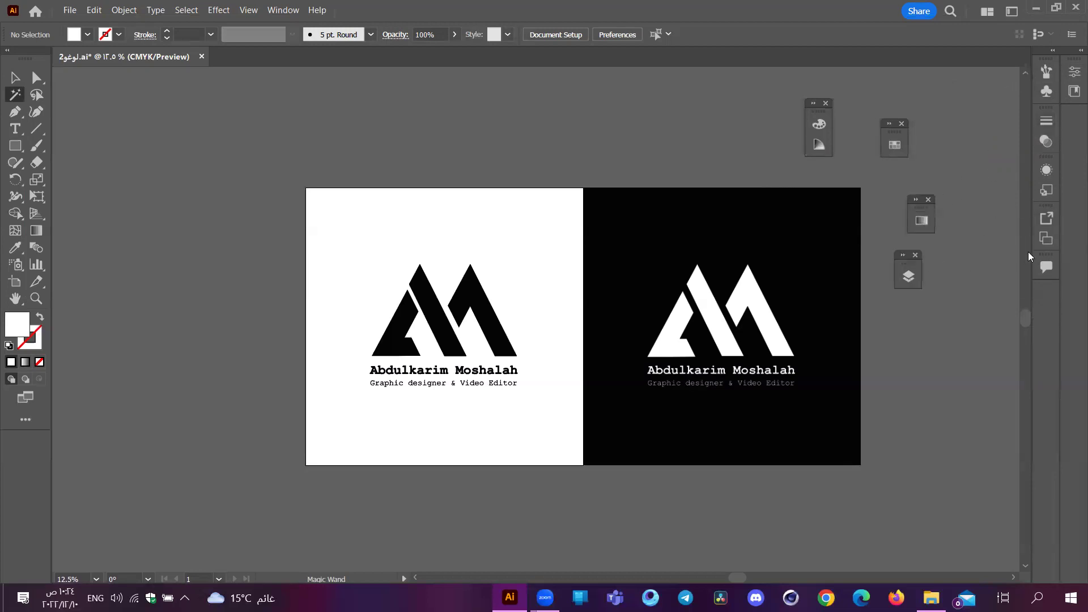
left_click_drag(1047, 238, 735, 113)
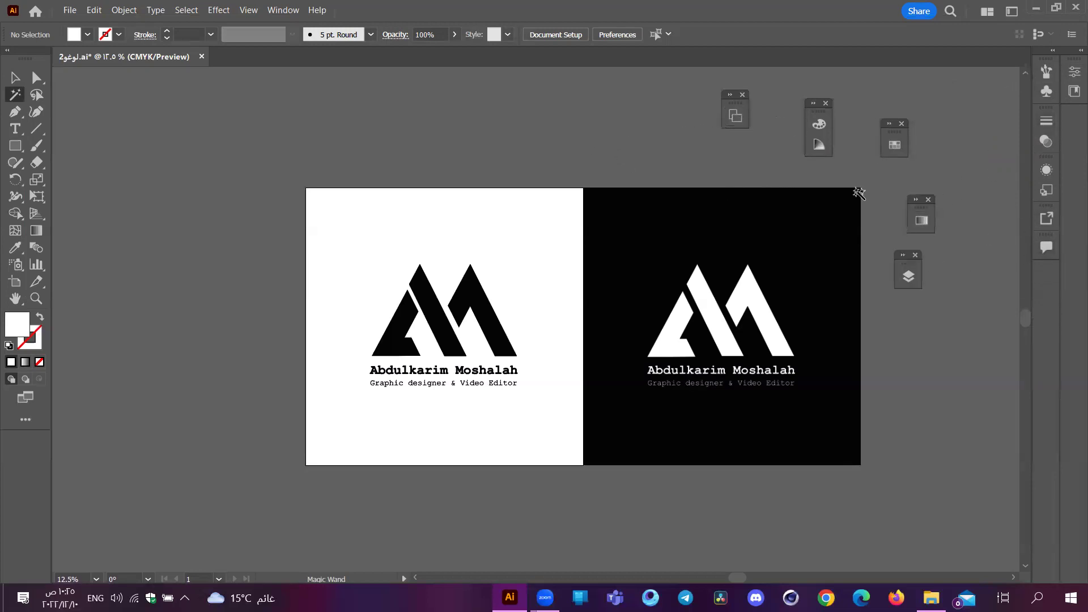
Step: Open and close the floating Swatches, Gradient, Layers and Artboards panels in turn to view their contents
left_click(895, 144)
left_click(895, 144)
left_click(922, 221)
left_click(921, 221)
left_click(908, 276)
left_click(908, 275)
left_click(736, 119)
left_click(736, 119)
Step: Activate the Direct Selection tool and attach the floating Artboards panel beneath the Color and Color Guide group
key("a")
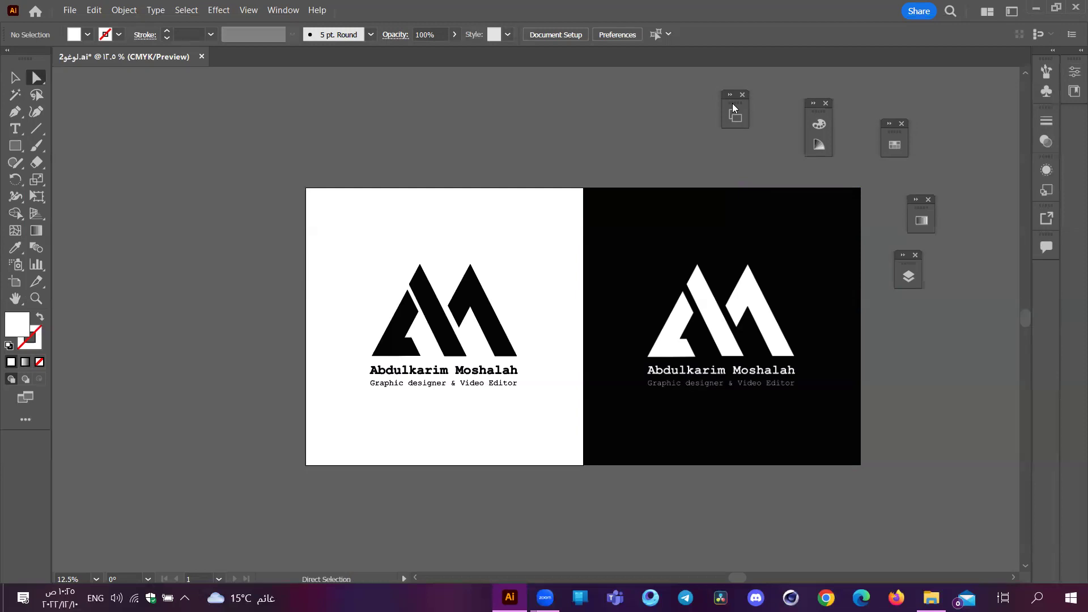
left_click_drag(743, 104, 816, 173)
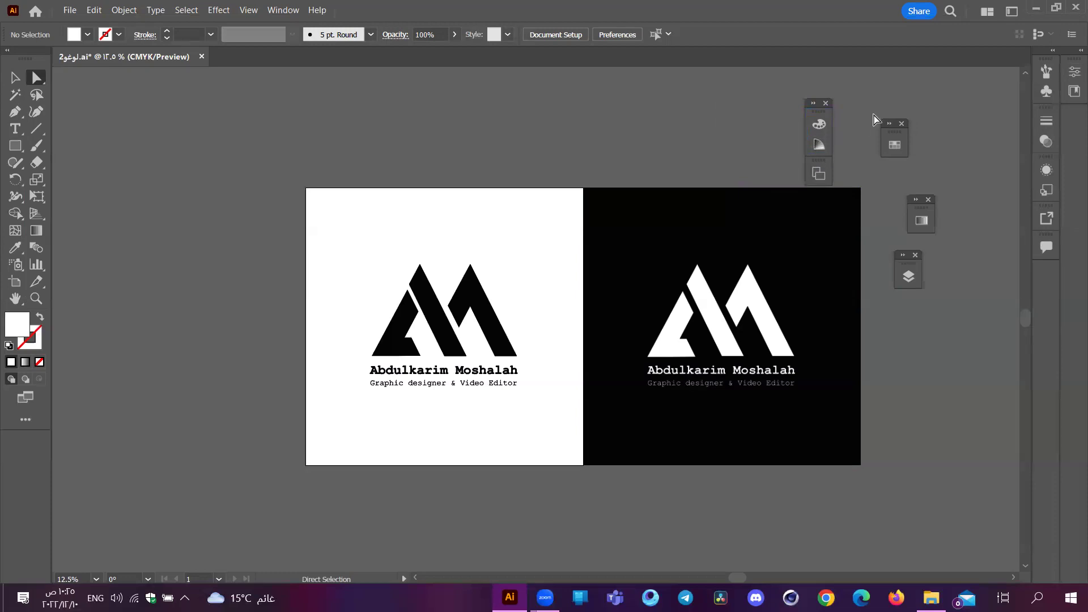
Step: Attach the floating Swatches, Gradient and Layers panels beneath the Artboards panel in the floating color group
left_click_drag(897, 134, 824, 193)
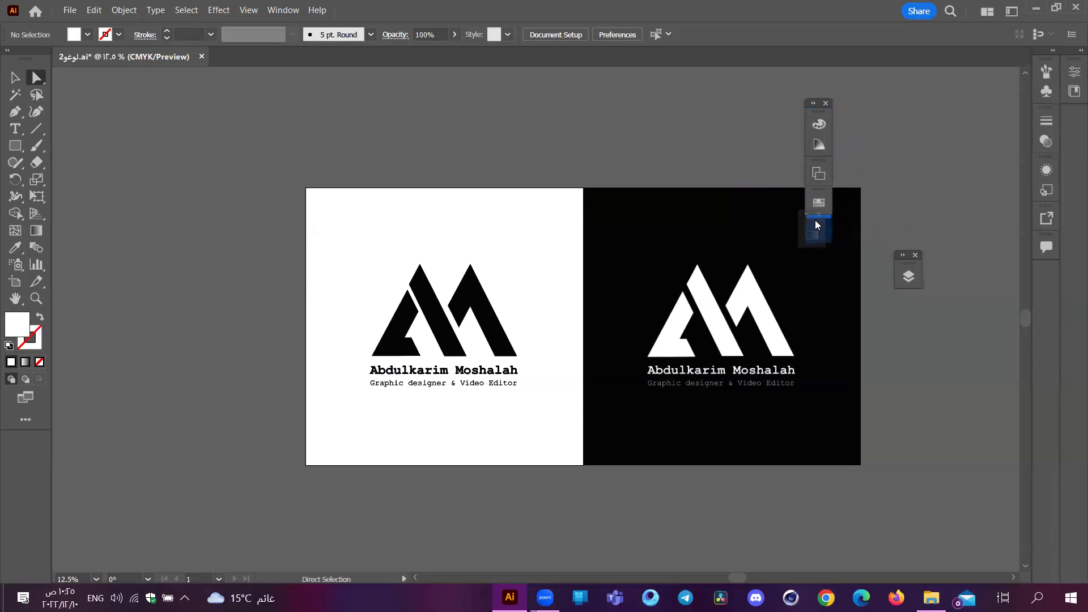
left_click_drag(917, 268, 832, 256)
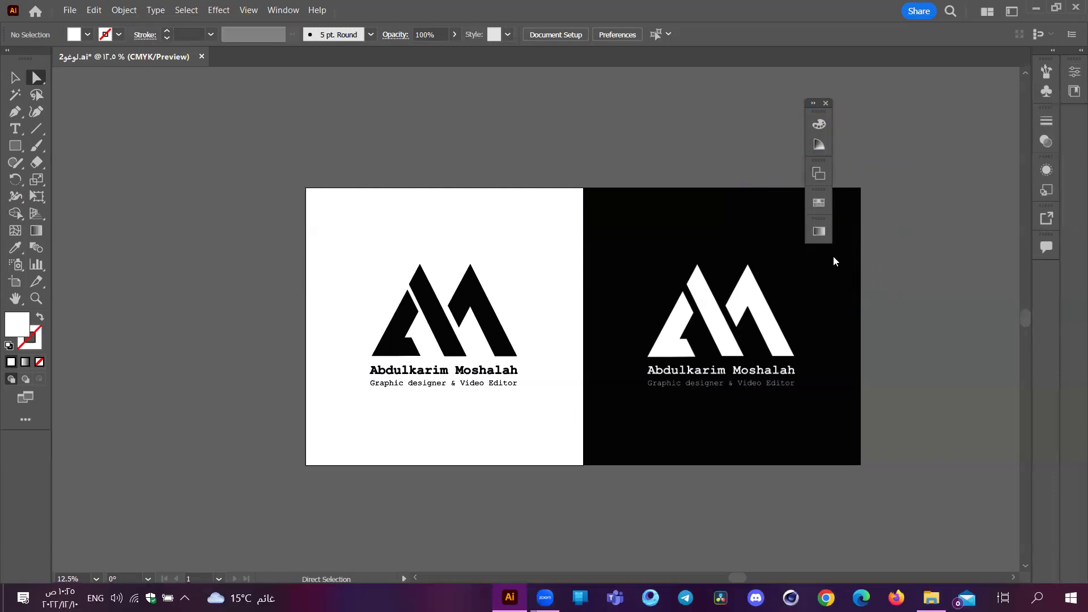
Step: Expand the combined floating panel group, move it over the black artboard, and collapse it back to icons
left_click(813, 103)
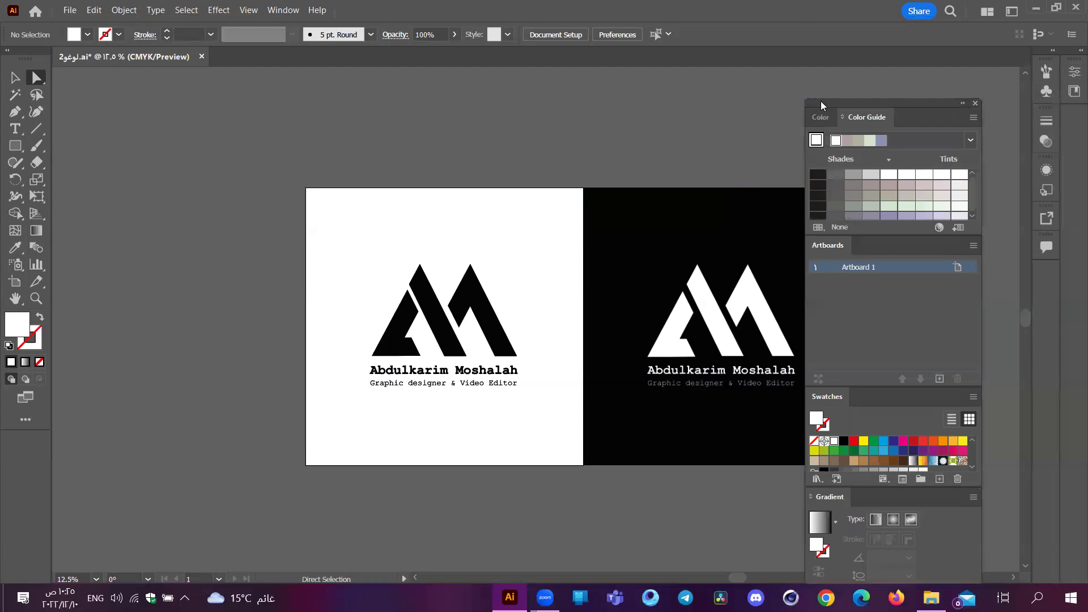
left_click_drag(837, 103, 818, 42)
left_click_drag(813, 17, 801, 90)
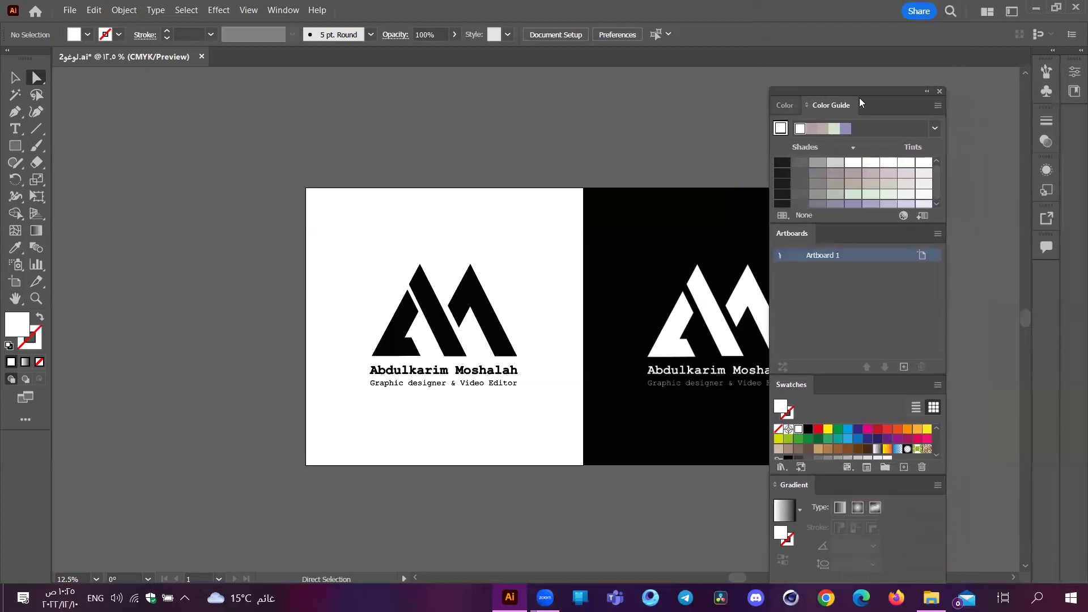
left_click(927, 91)
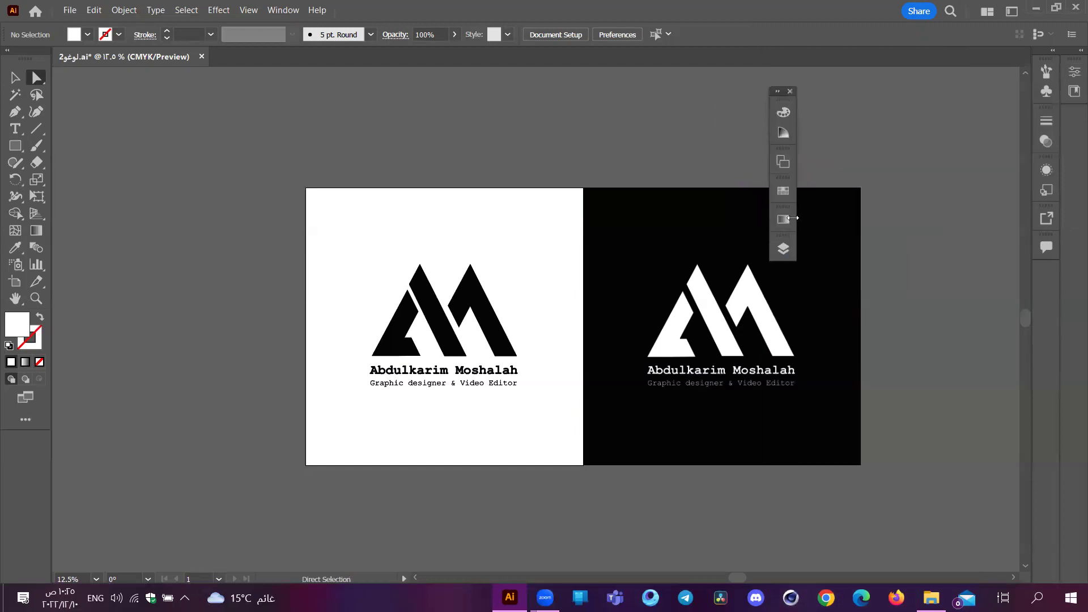
Step: Open and close the Layers panel from the floating group to view the document's layers
left_click(783, 249)
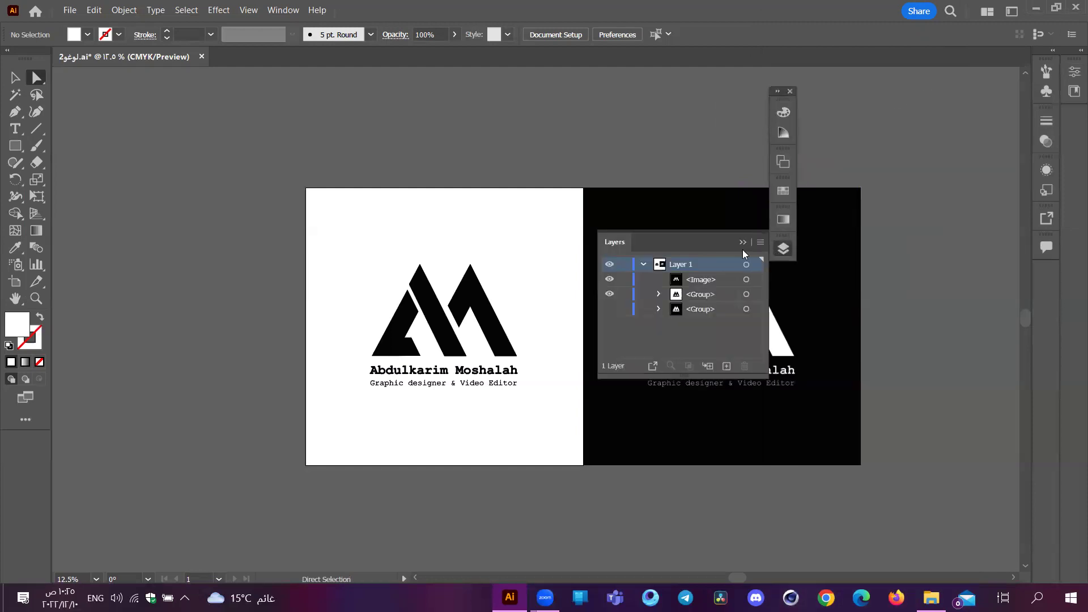
left_click(745, 244)
left_click(782, 250)
left_click(785, 251)
left_click(784, 249)
left_click(784, 249)
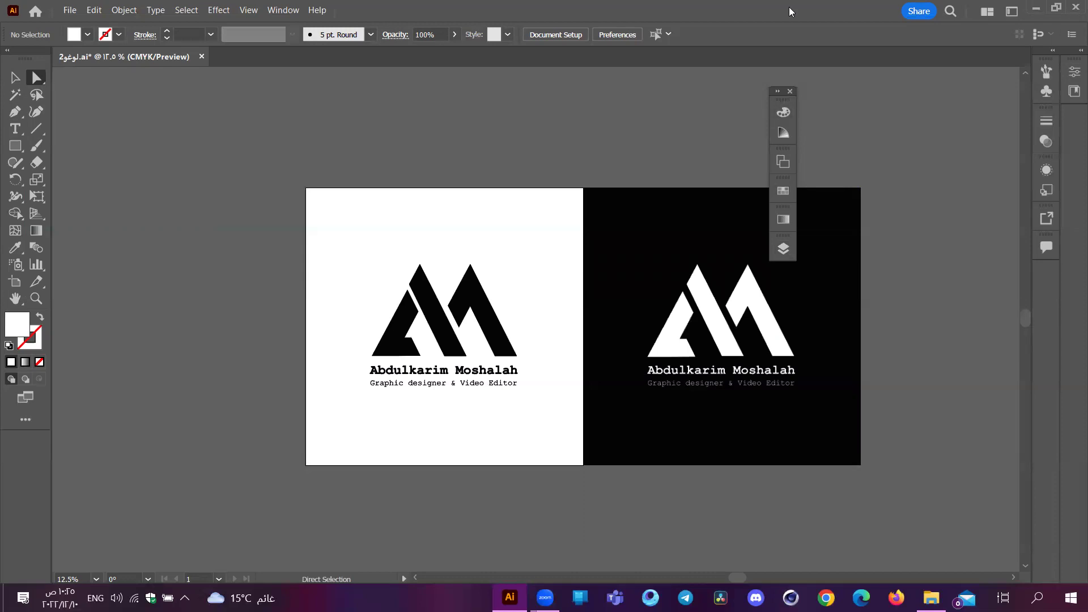
Step: Expand both docked panel columns to show their contents, and collapse them back to icons
left_click(1054, 53)
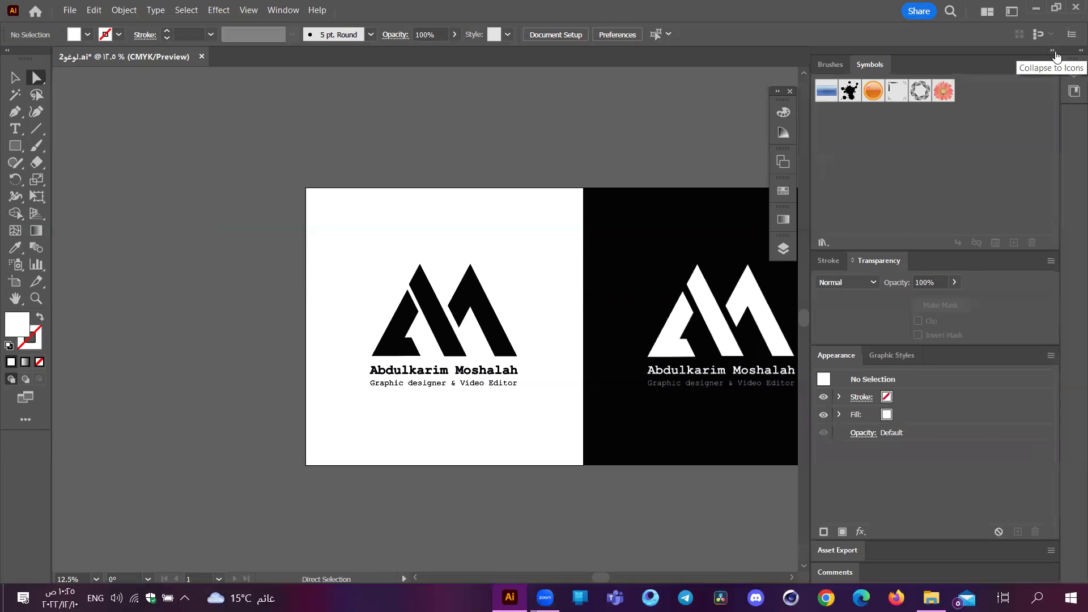
left_click(1074, 52)
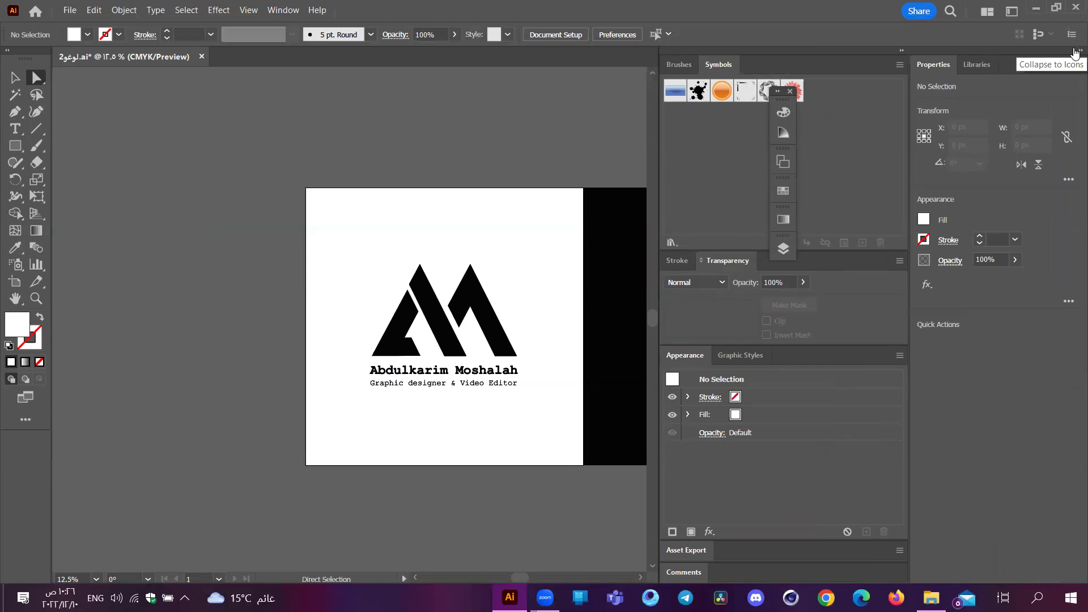
left_click(1075, 52)
left_click(1046, 50)
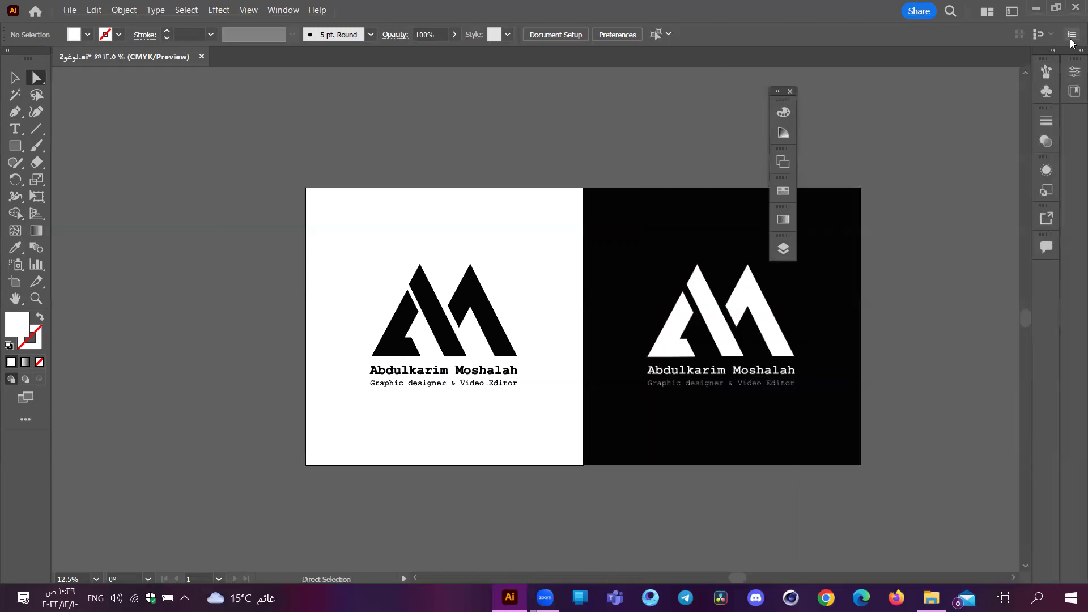
Step: Reset the Essentials Classic workspace to its default layout and collapse the Properties column to icons
left_click(1011, 11)
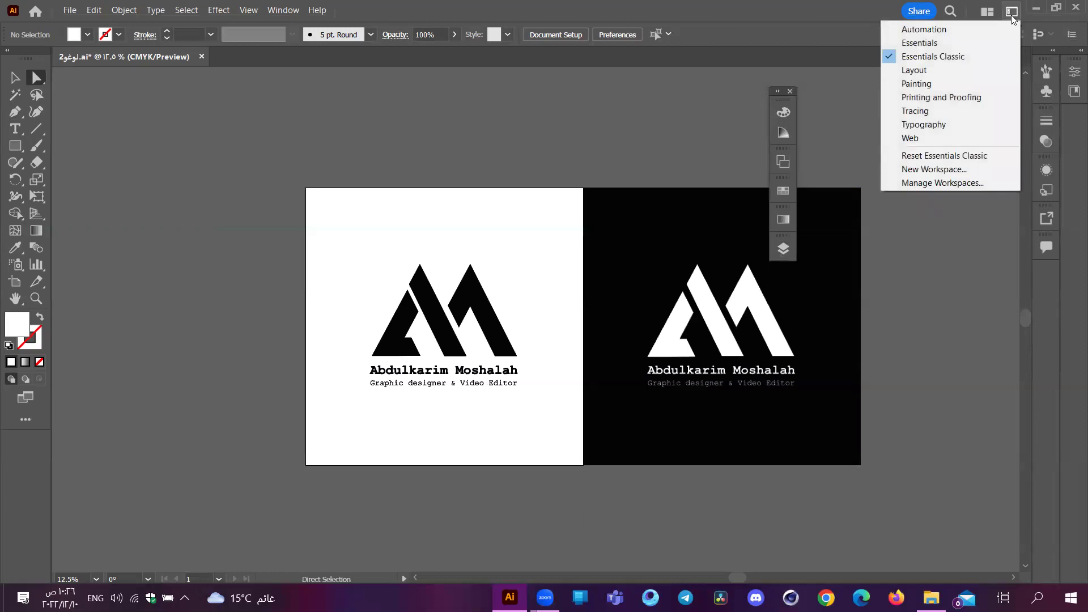
left_click(404, 134)
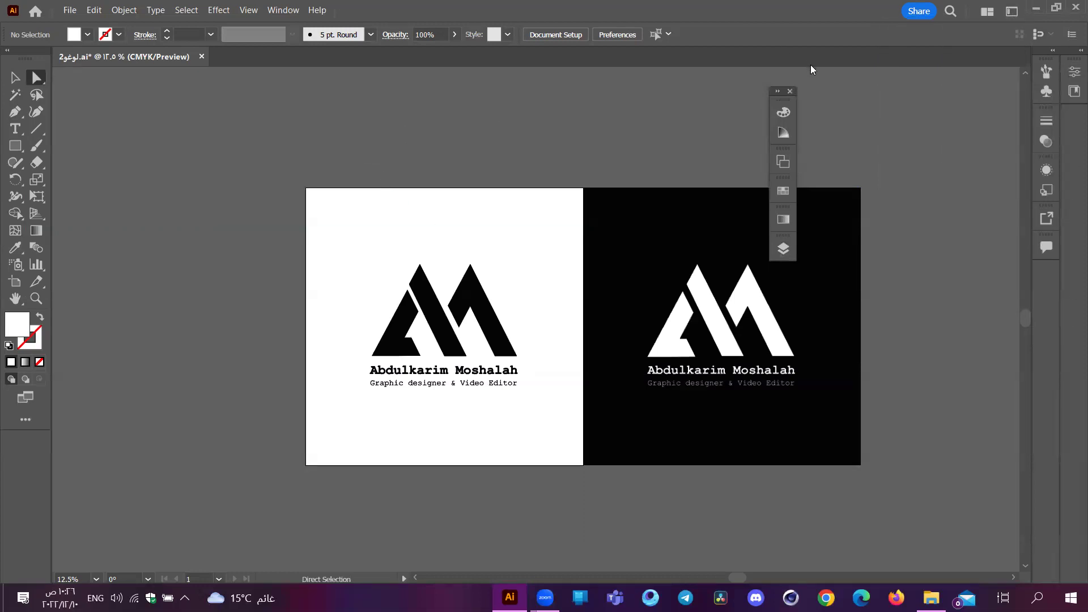
left_click(1011, 12)
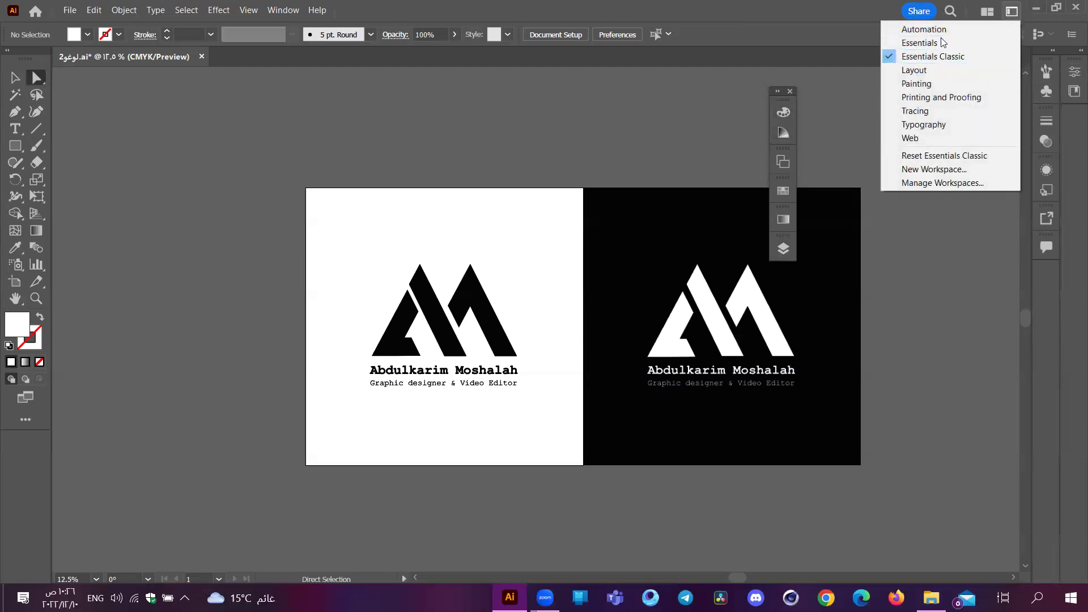
left_click(952, 156)
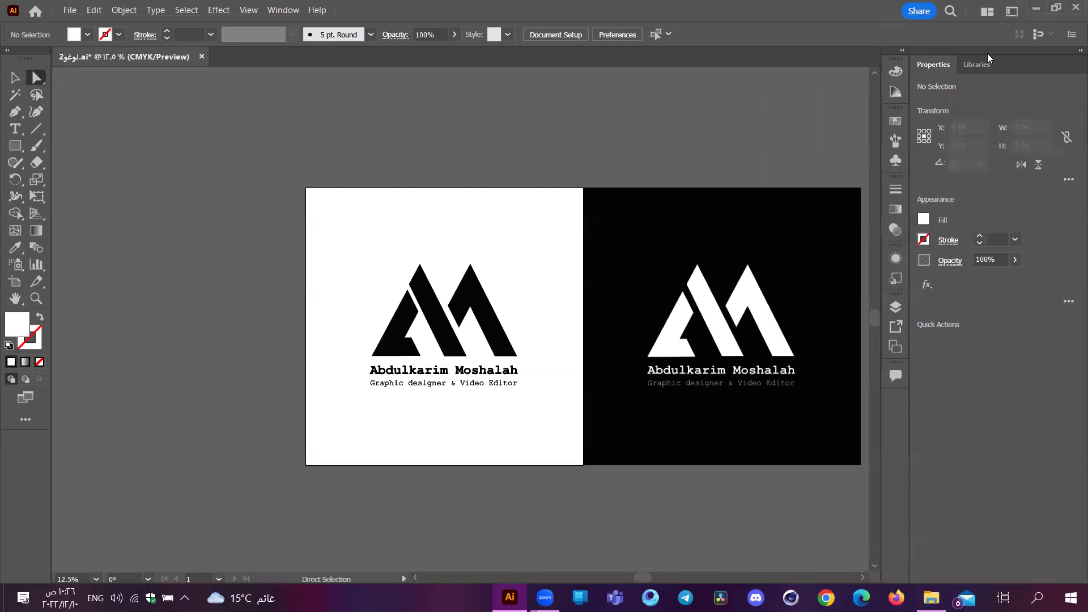
left_click(1077, 51)
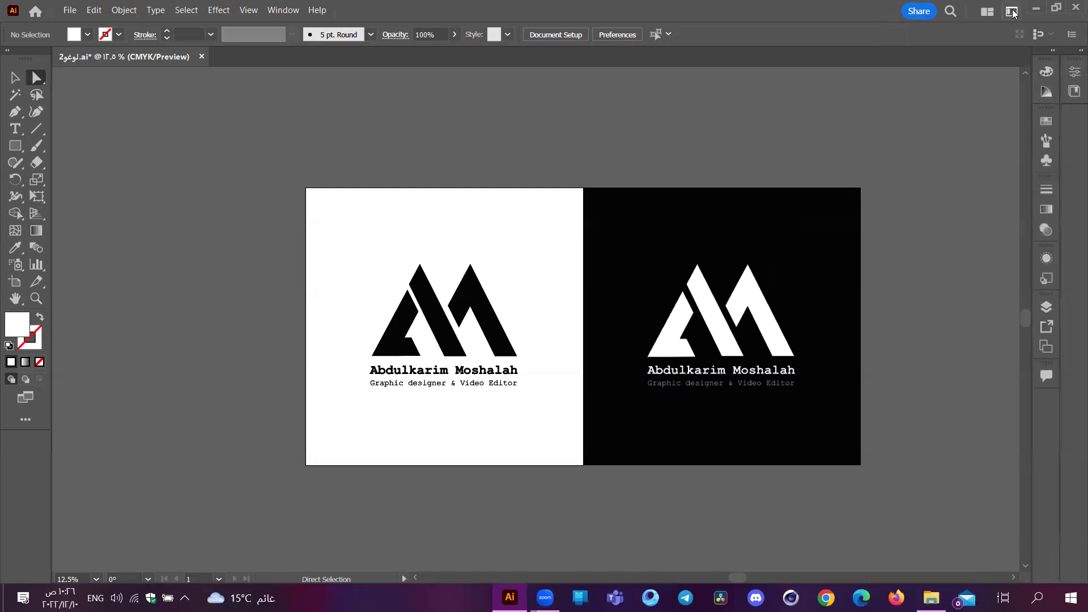
Step: View the Layout, Web and Painting workspaces in turn, and return to Essentials Classic
left_click(1012, 11)
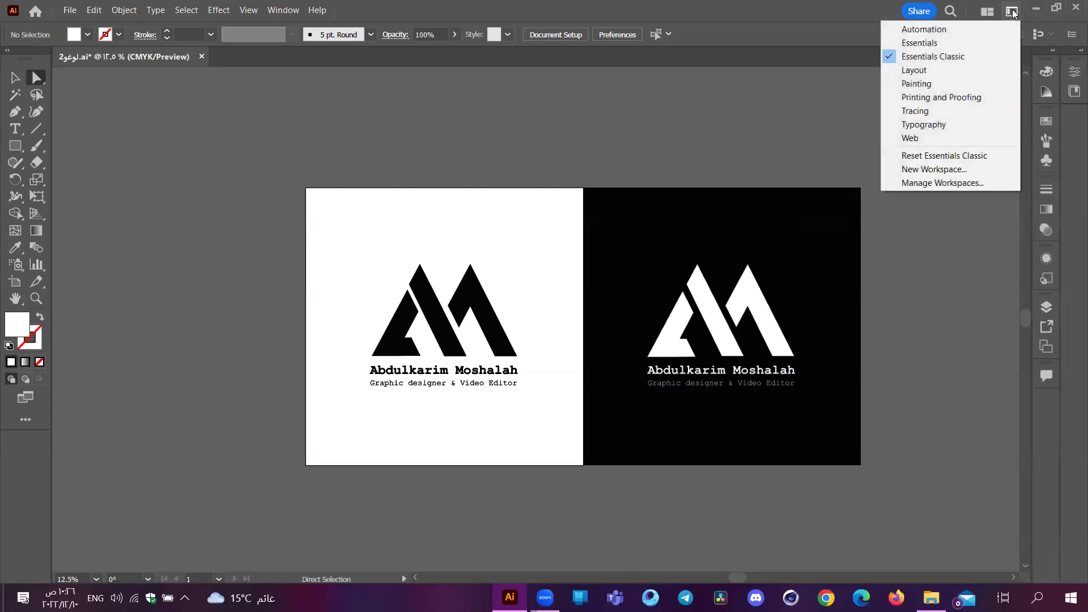
left_click(960, 75)
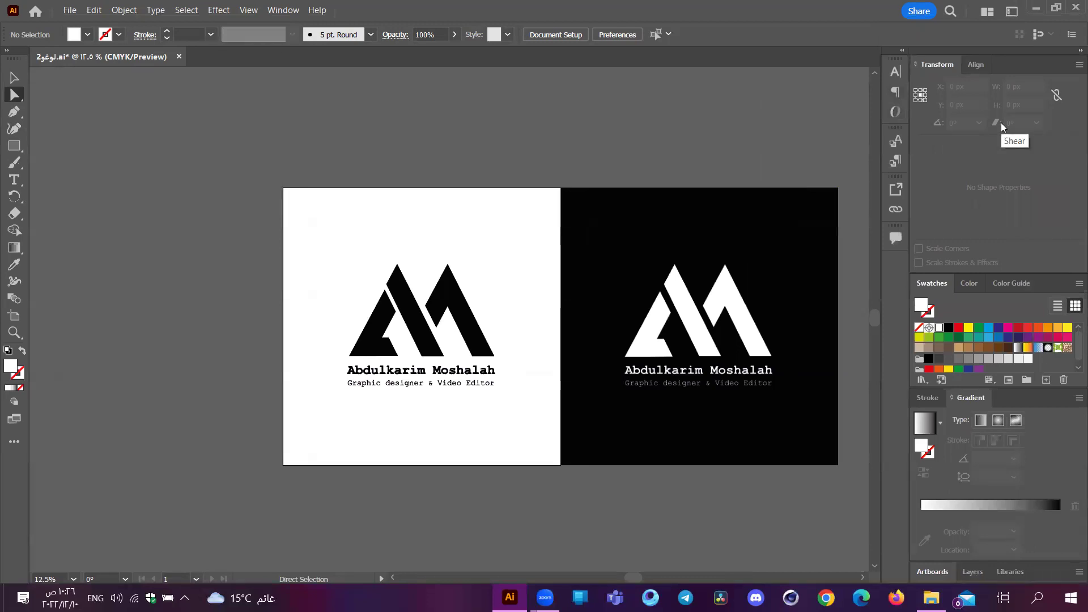
left_click(1009, 15)
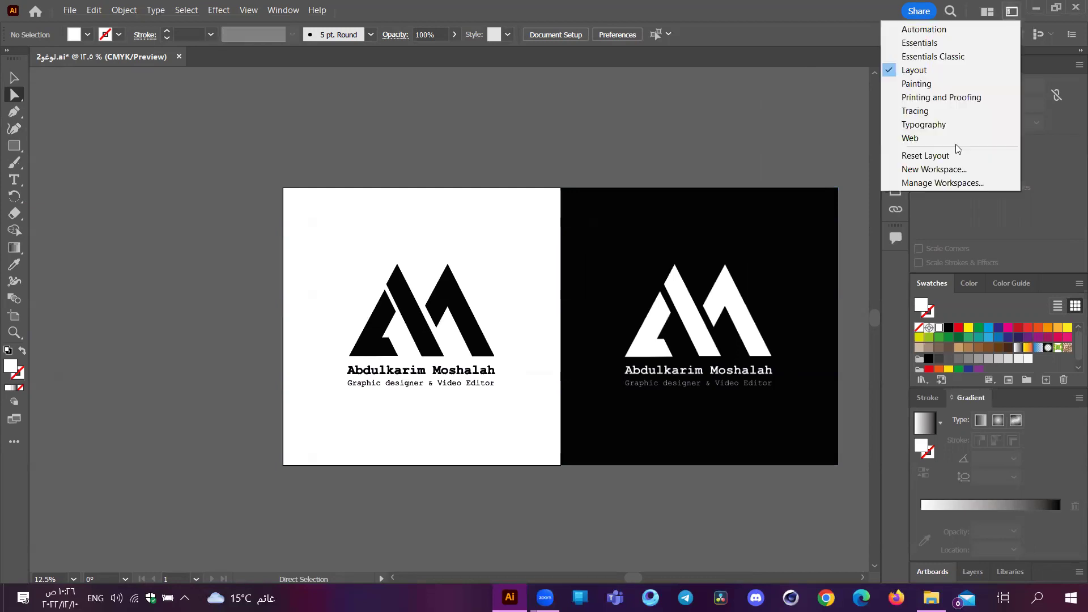
left_click(959, 141)
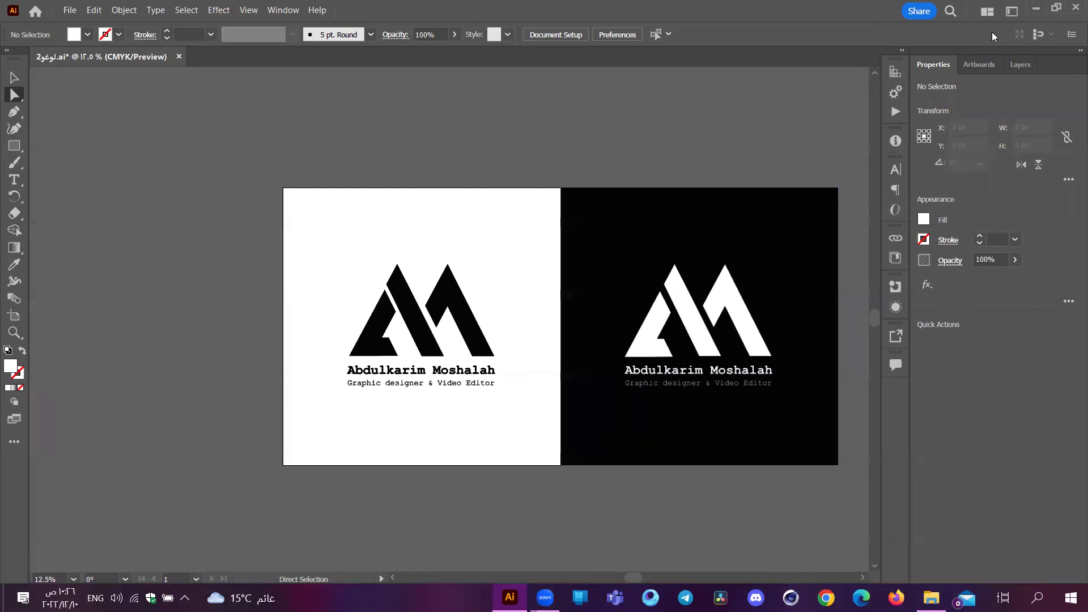
left_click(1012, 11)
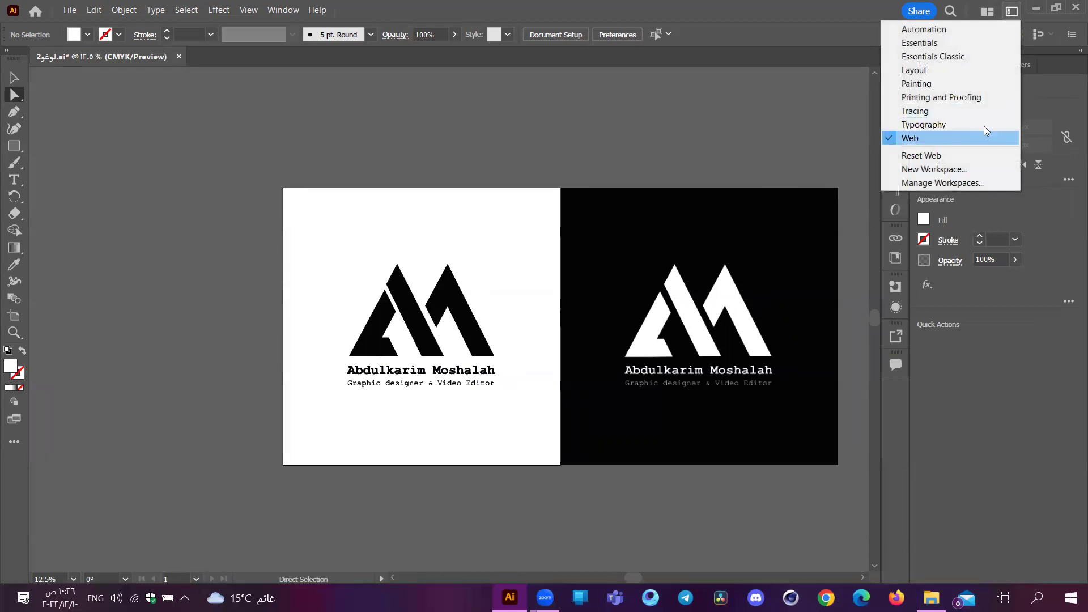
left_click(987, 85)
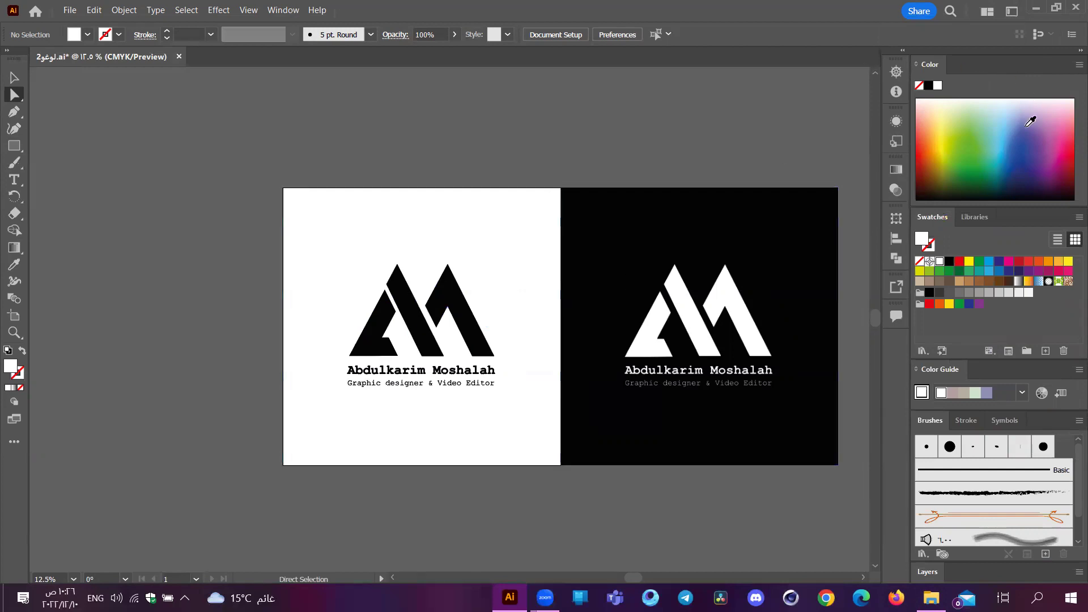
left_click(1012, 11)
left_click(935, 64)
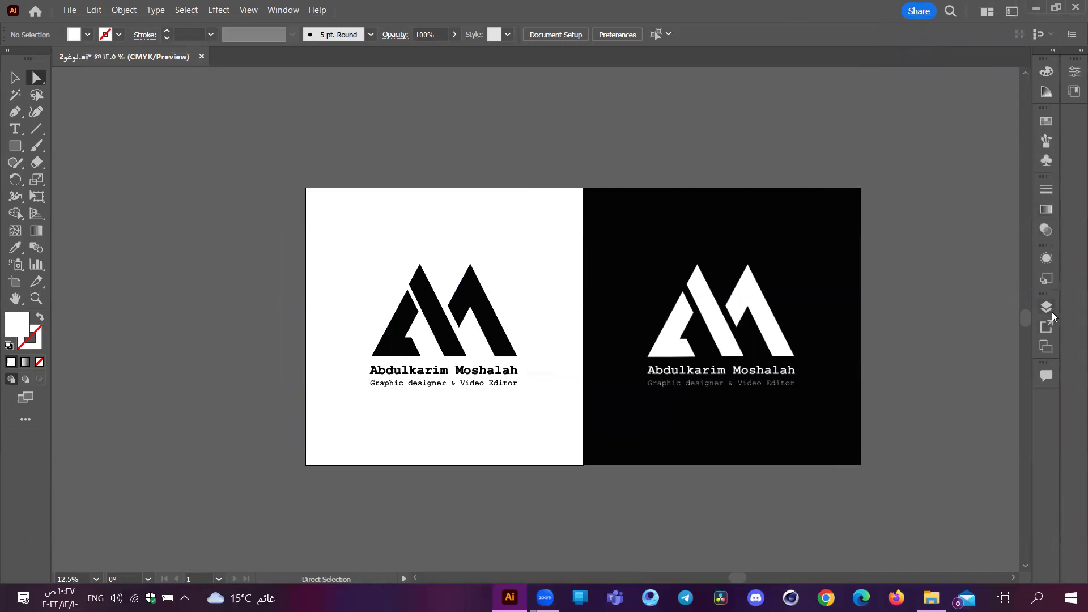
Step: Detach the Layers panel from the dock, place it beside the docked icons, and stretch it to nearly full window height
left_click_drag(1049, 311, 1014, 74)
left_click(1006, 63)
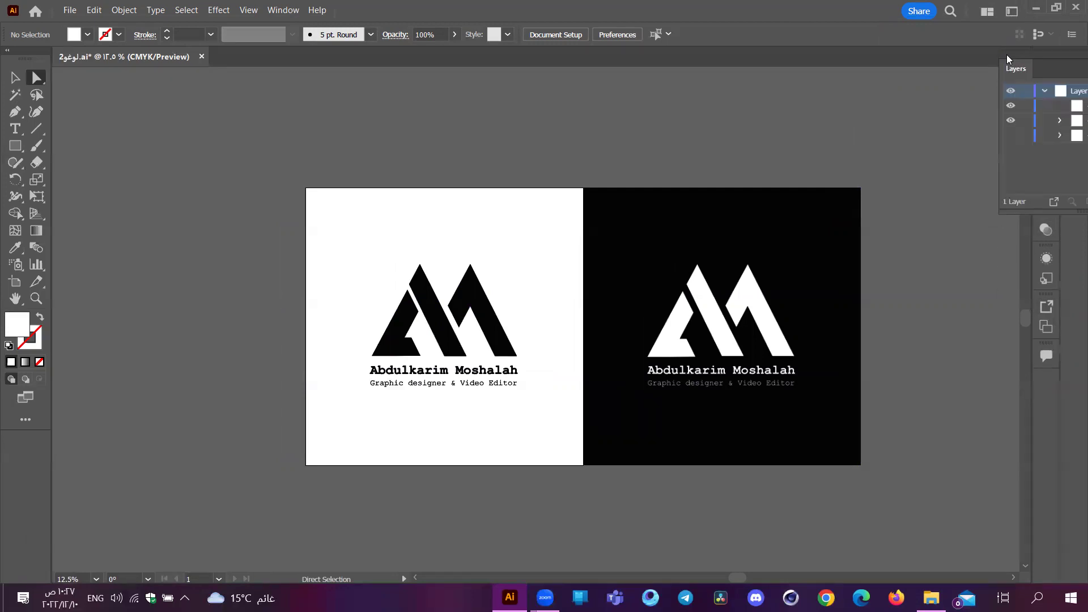
left_click_drag(1035, 55, 892, 66)
left_click_drag(940, 226, 958, 570)
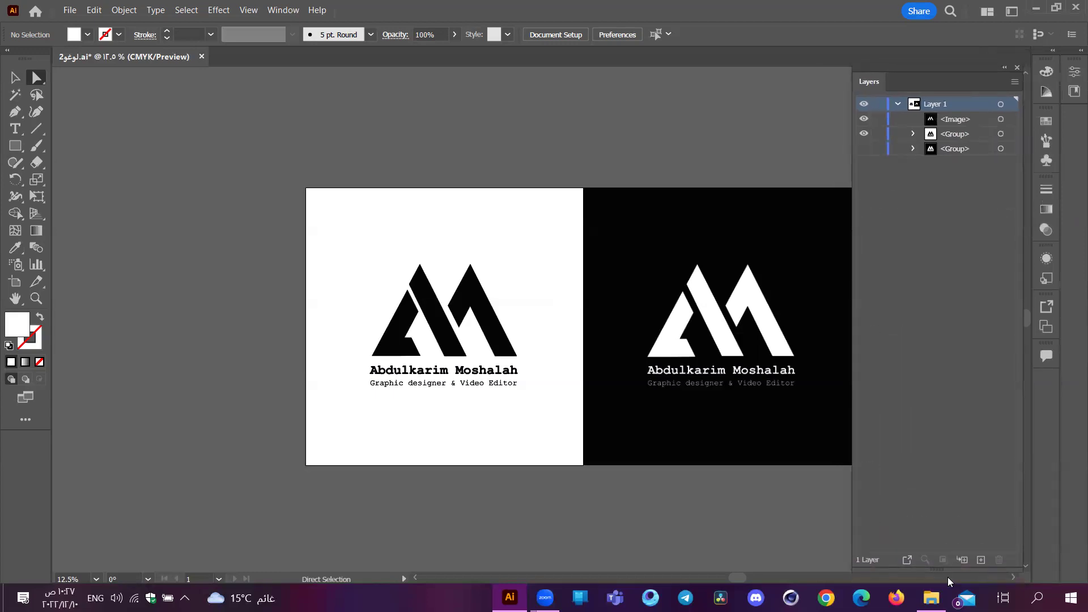
Step: Save the current panel layout as a new workspace named with the designer's first name
left_click(1011, 10)
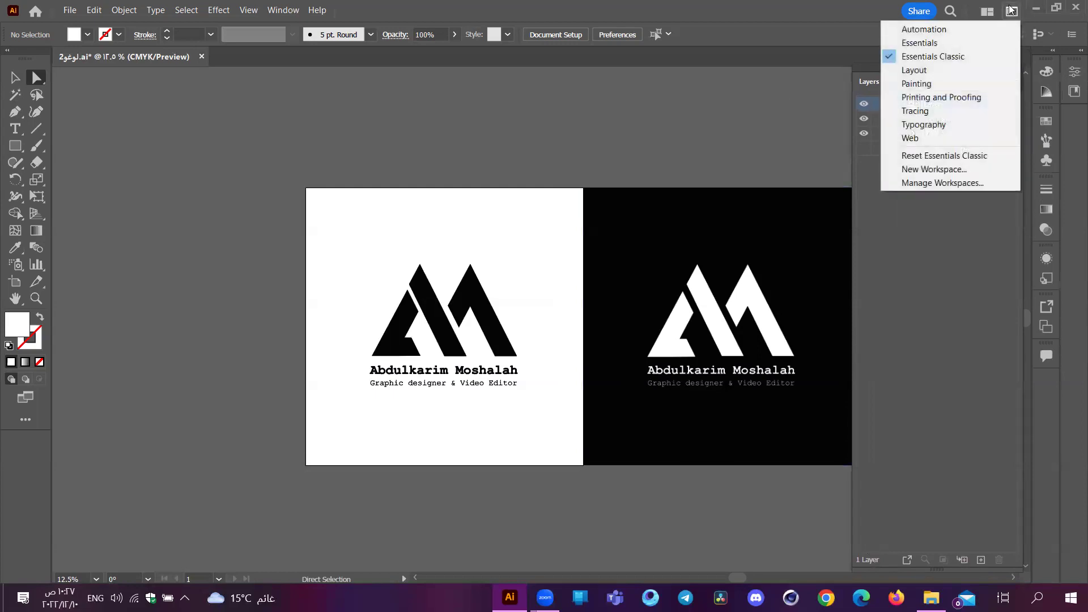
left_click(994, 169)
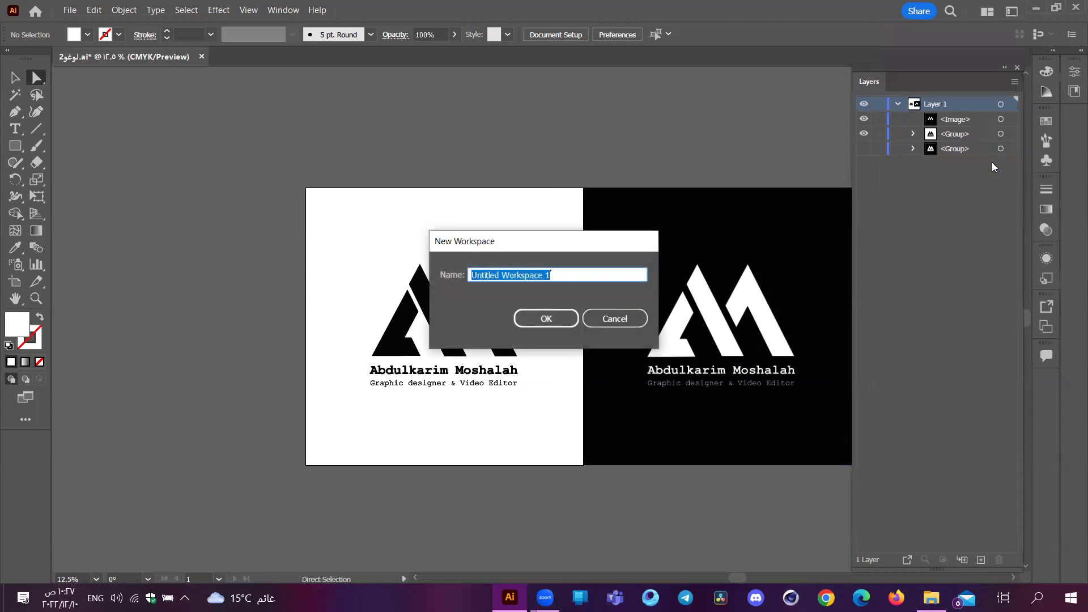
type("k")
type("ar")
type("im")
key("Return")
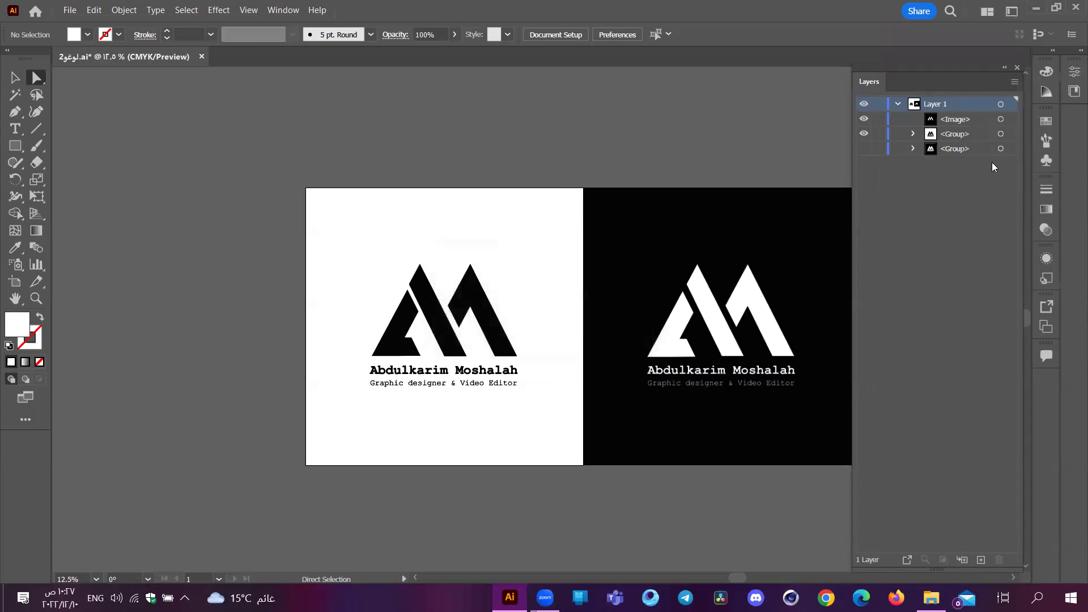
Step: Switch to the Essentials Classic workspace, reset it to defaults, and collapse its Properties column to icons
left_click(1013, 13)
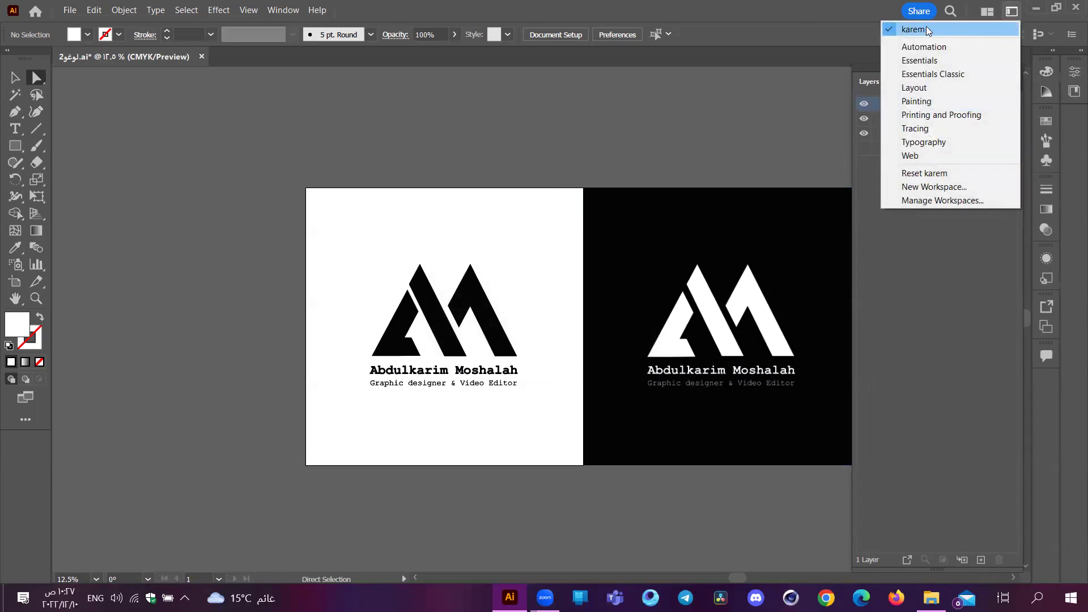
left_click(924, 75)
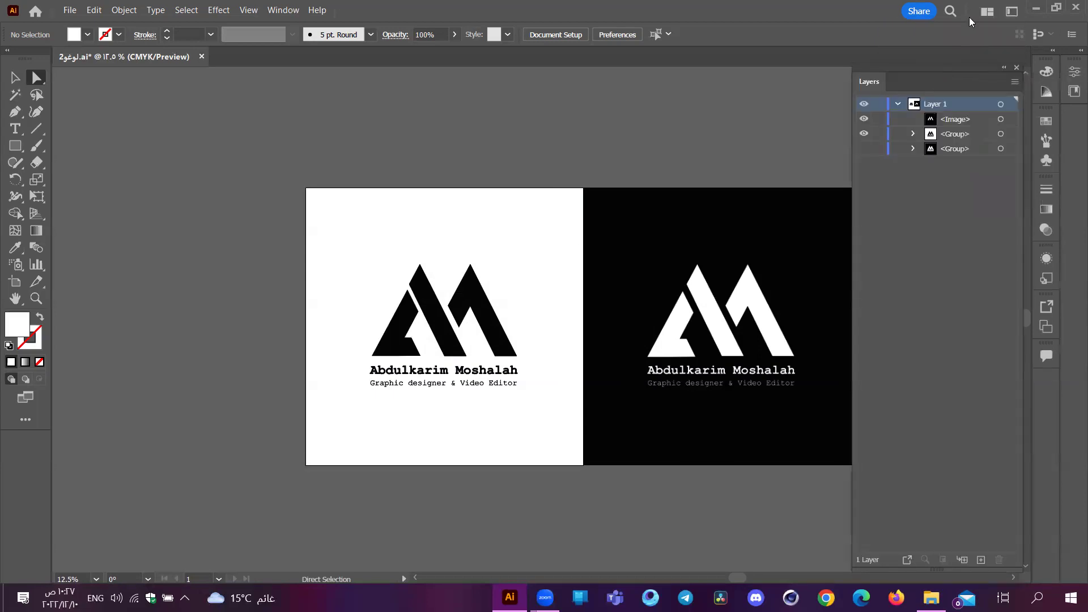
left_click(1011, 11)
left_click(963, 177)
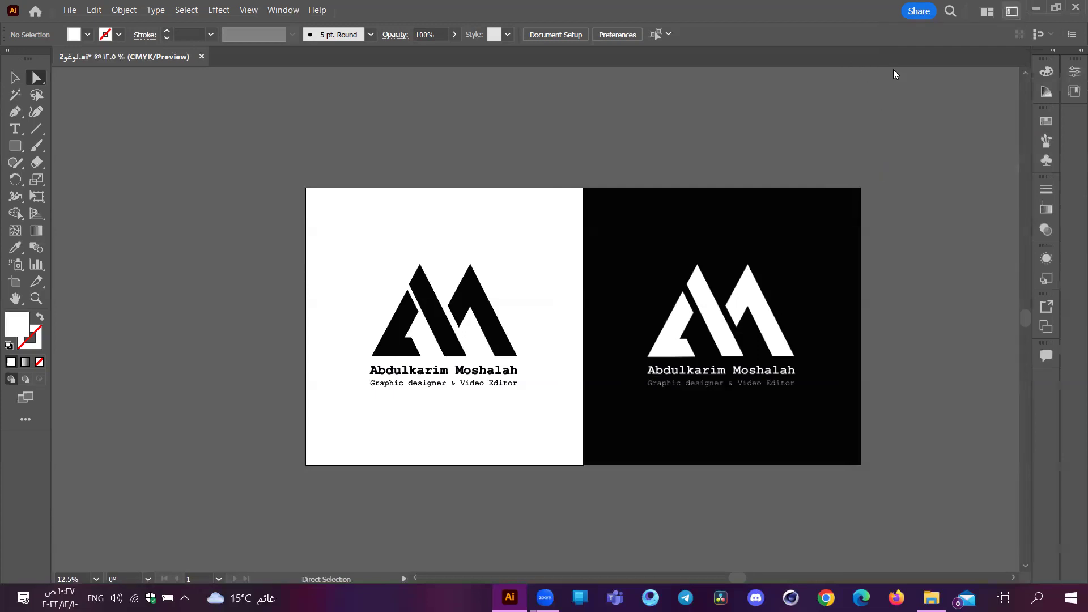
left_click(1079, 50)
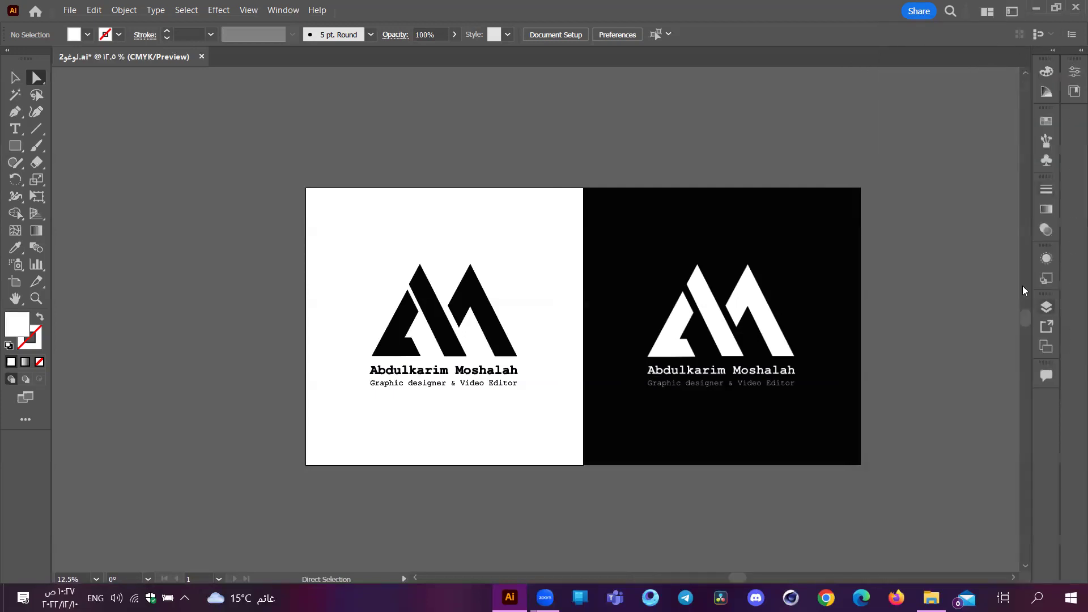
Step: Switch to the saved custom workspace and rename it in Manage Workspaces by adding 2 to the end of its name
left_click(1012, 11)
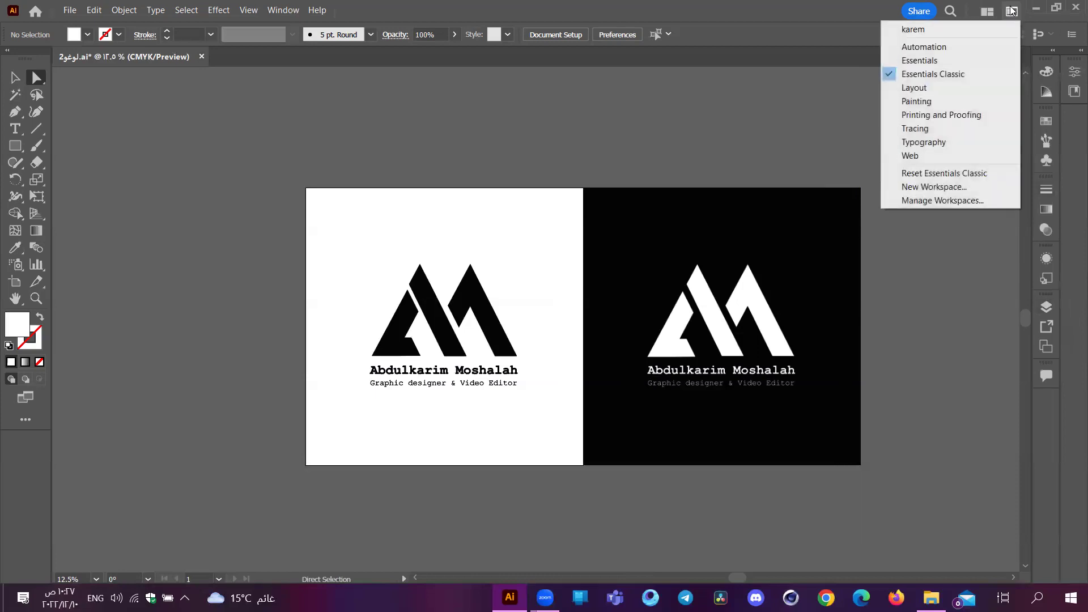
left_click(984, 30)
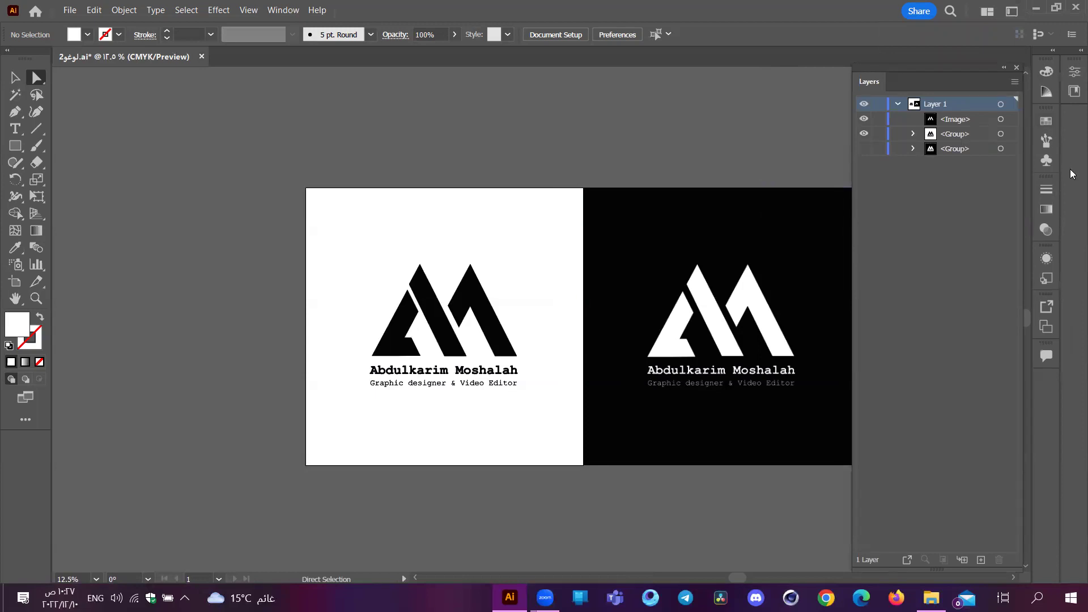
left_click(1011, 12)
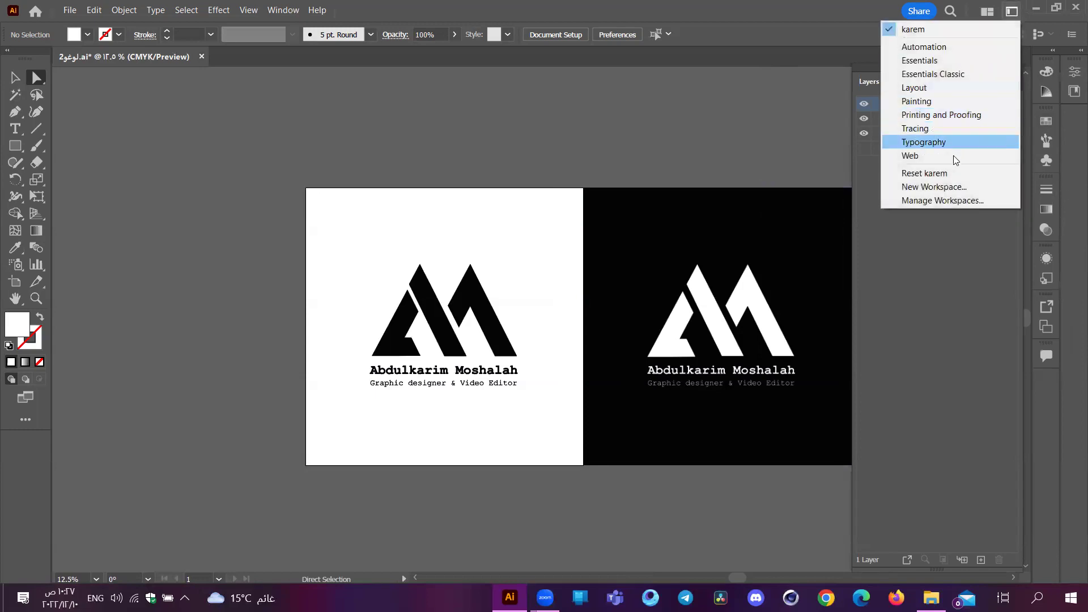
left_click(941, 200)
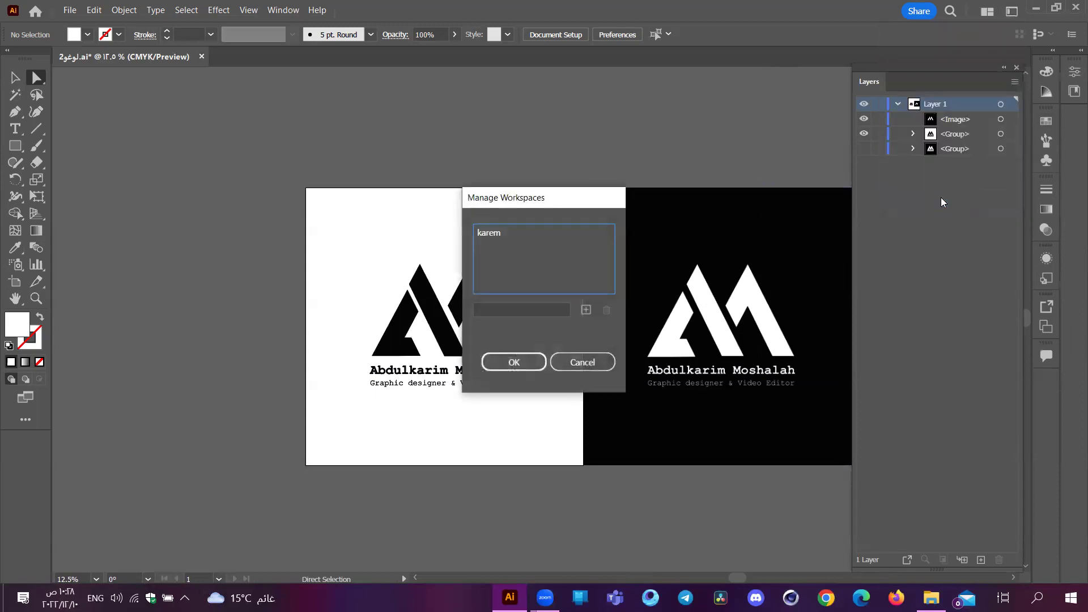
left_click(493, 230)
left_click(511, 307)
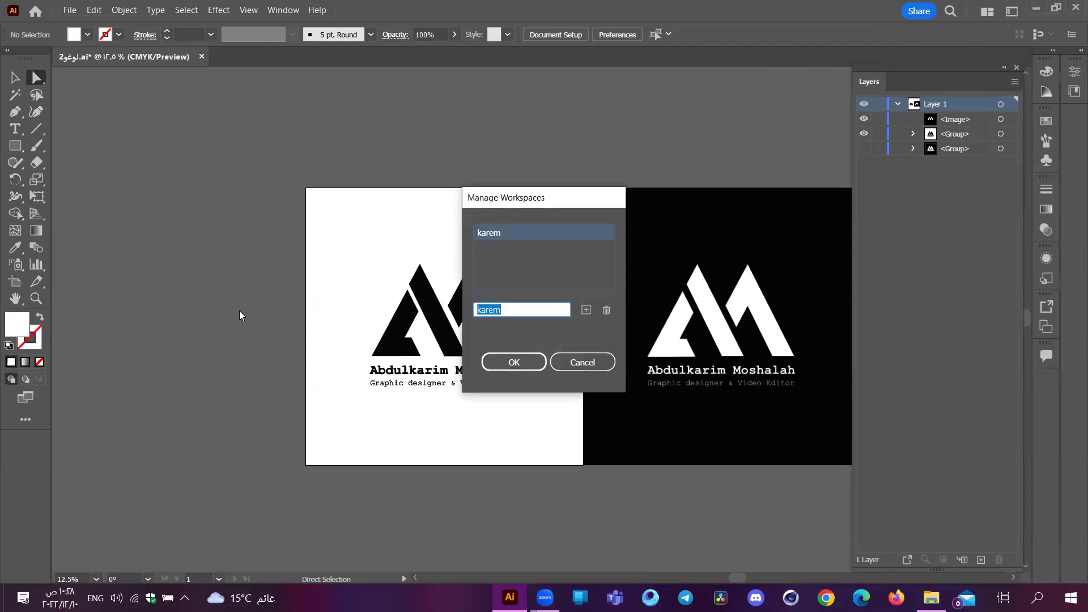
left_click(518, 310)
type("2")
left_click(527, 362)
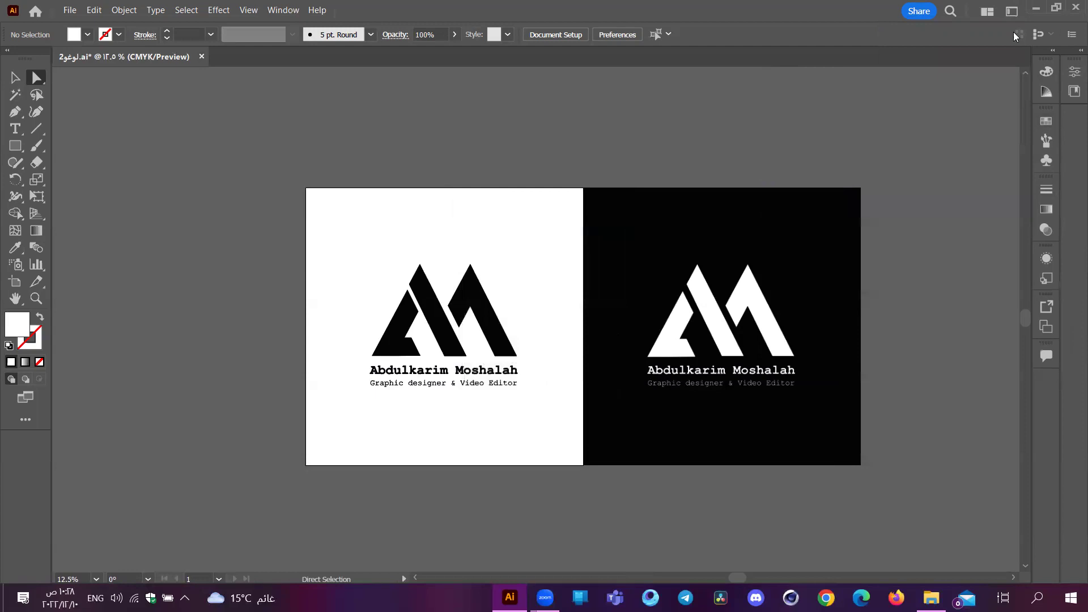
Step: Try to delete the active custom workspace through Manage Workspaces
left_click(1011, 11)
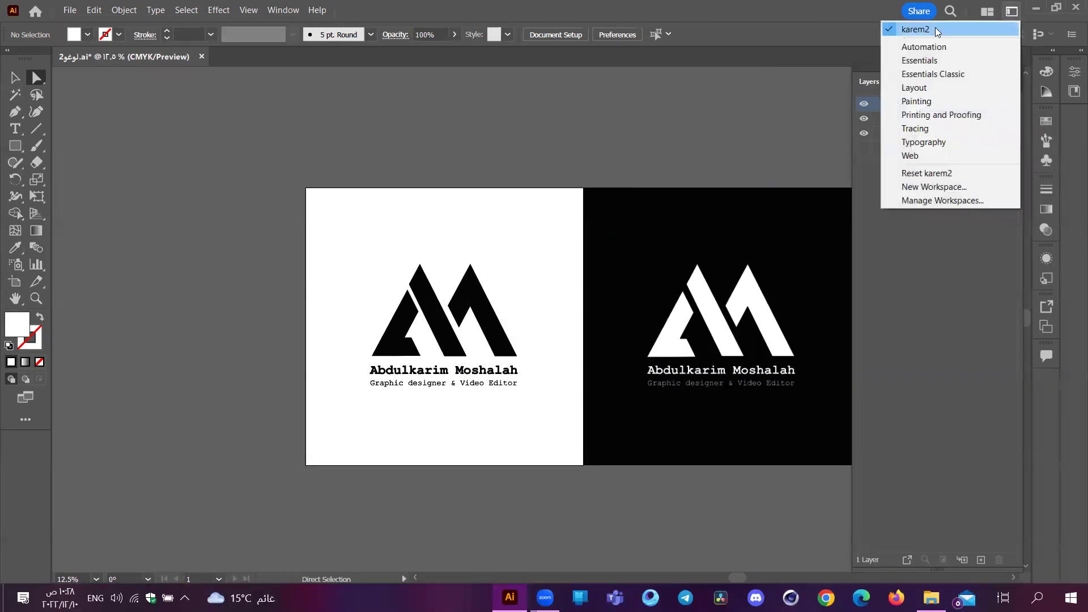
left_click(934, 200)
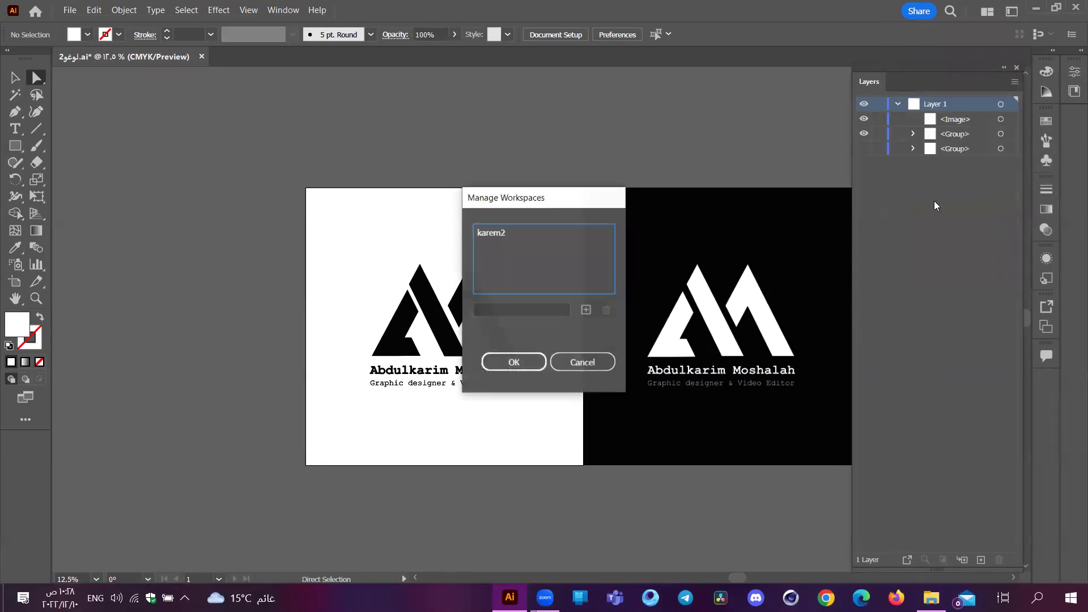
left_click(490, 234)
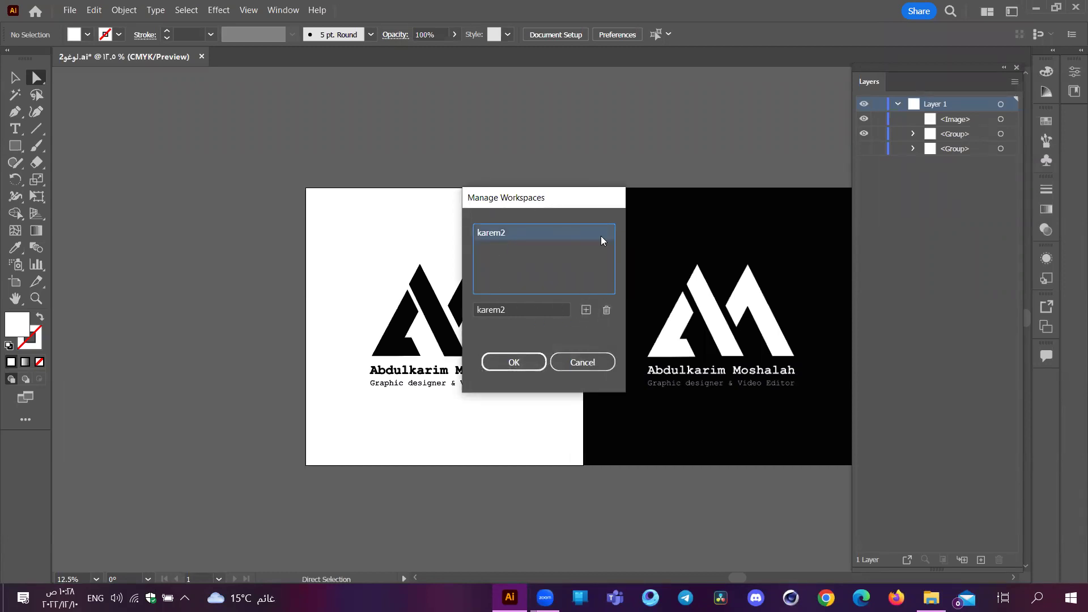
left_click(608, 310)
left_click(589, 319)
left_click(536, 366)
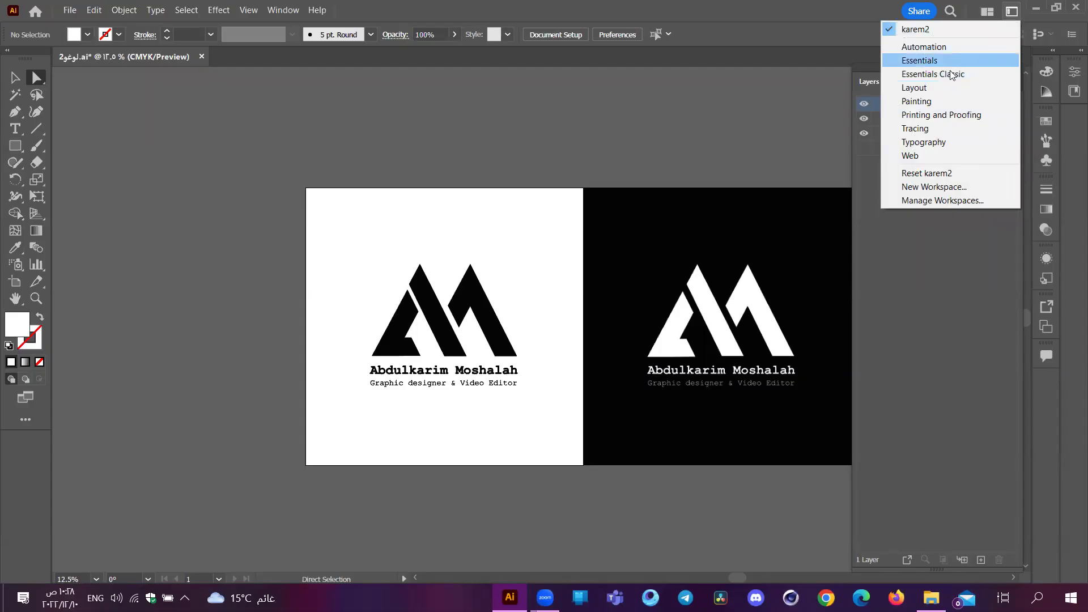
Step: Switch to the Essentials Classic workspace and delete the custom workspace through Manage Workspaces
left_click(951, 74)
left_click(1012, 11)
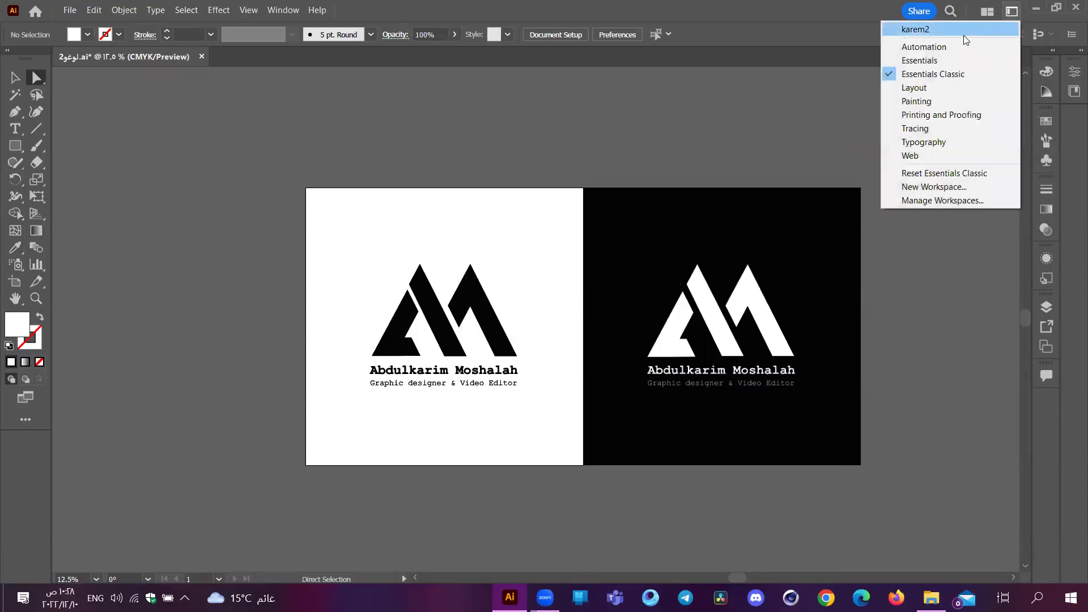
left_click(1011, 11)
left_click(1012, 11)
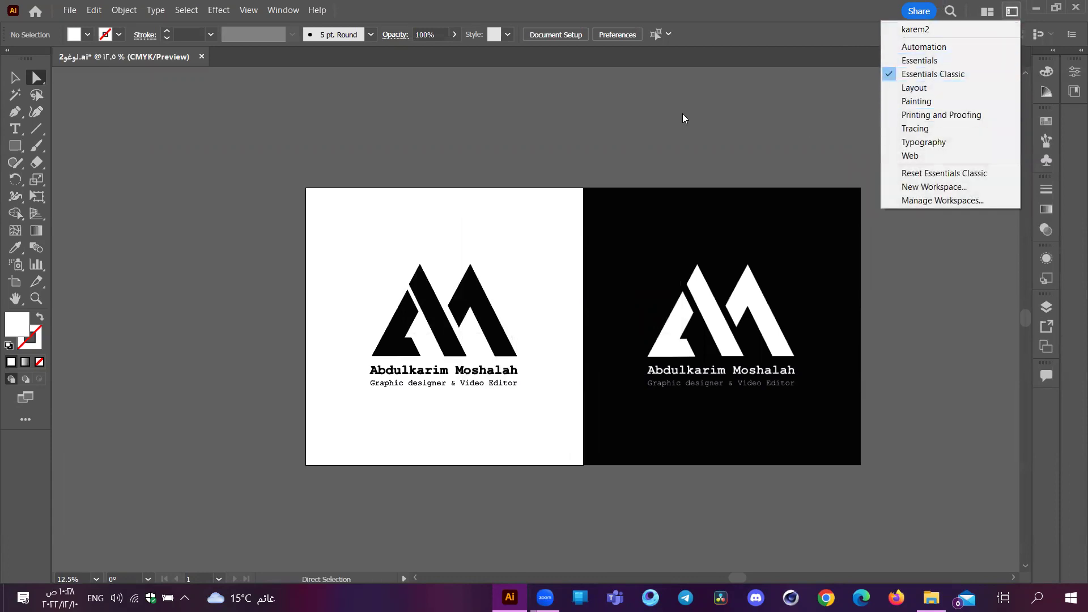
left_click(922, 201)
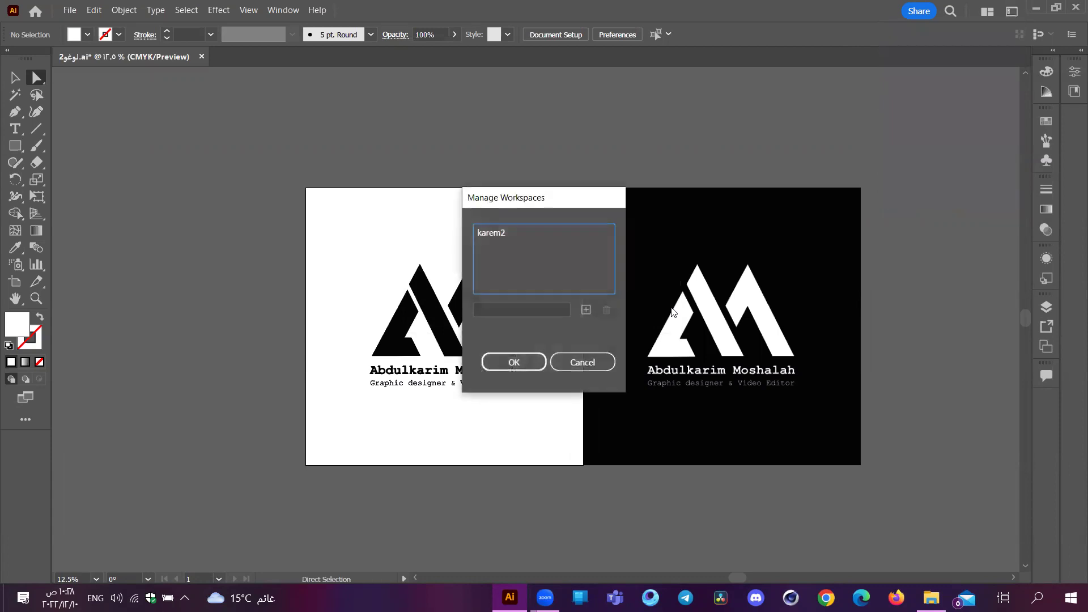
left_click(501, 233)
left_click(605, 310)
left_click(517, 361)
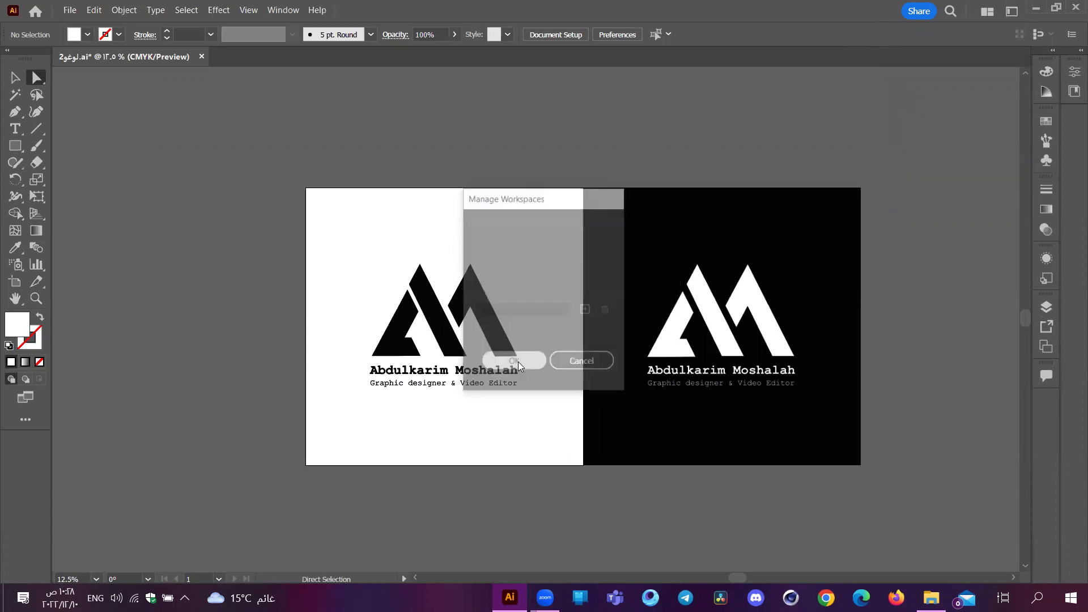
Step: Check the list of custom workspaces in Manage Workspaces and close the dialog without changes
left_click(1011, 11)
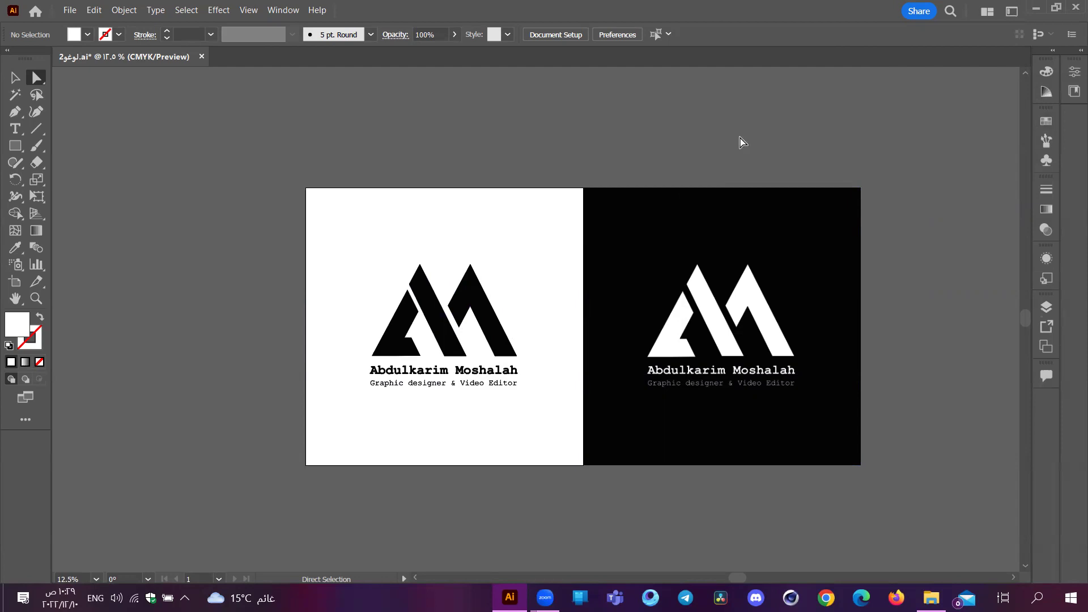
left_click(1011, 11)
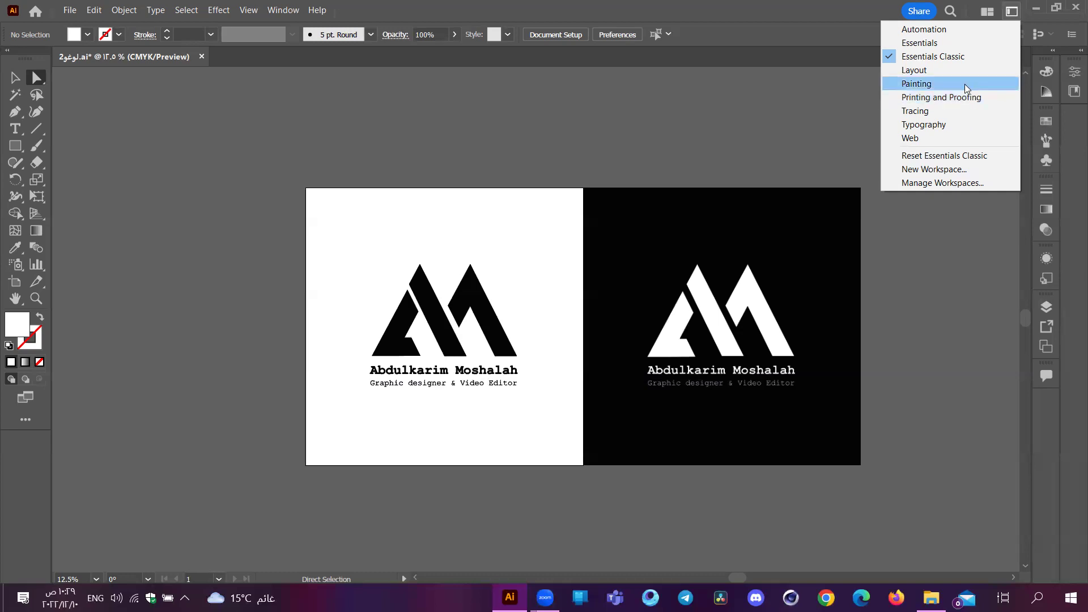
left_click(969, 183)
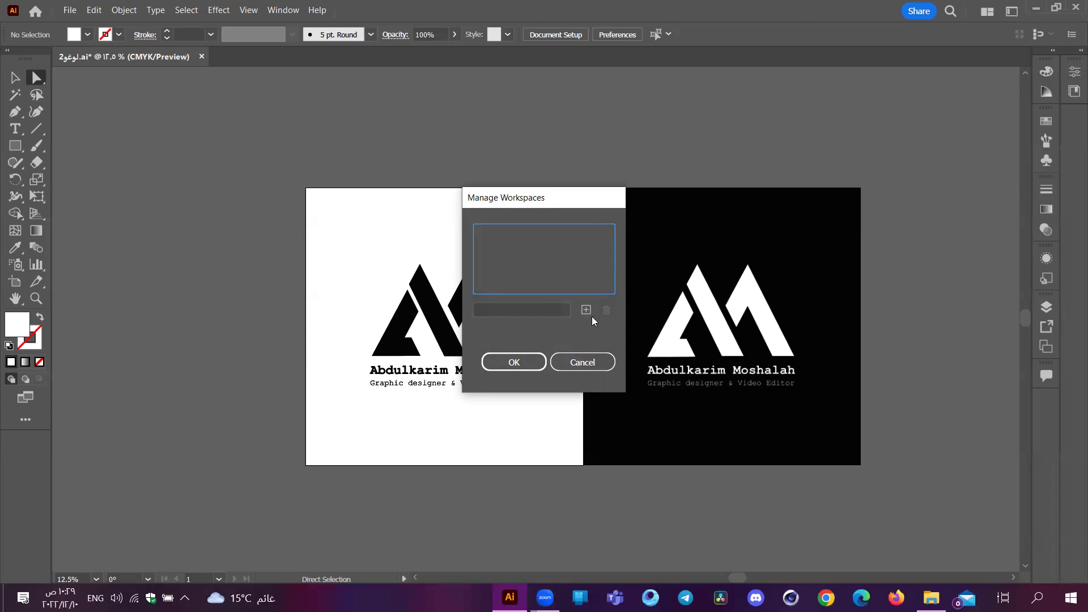
left_click(594, 366)
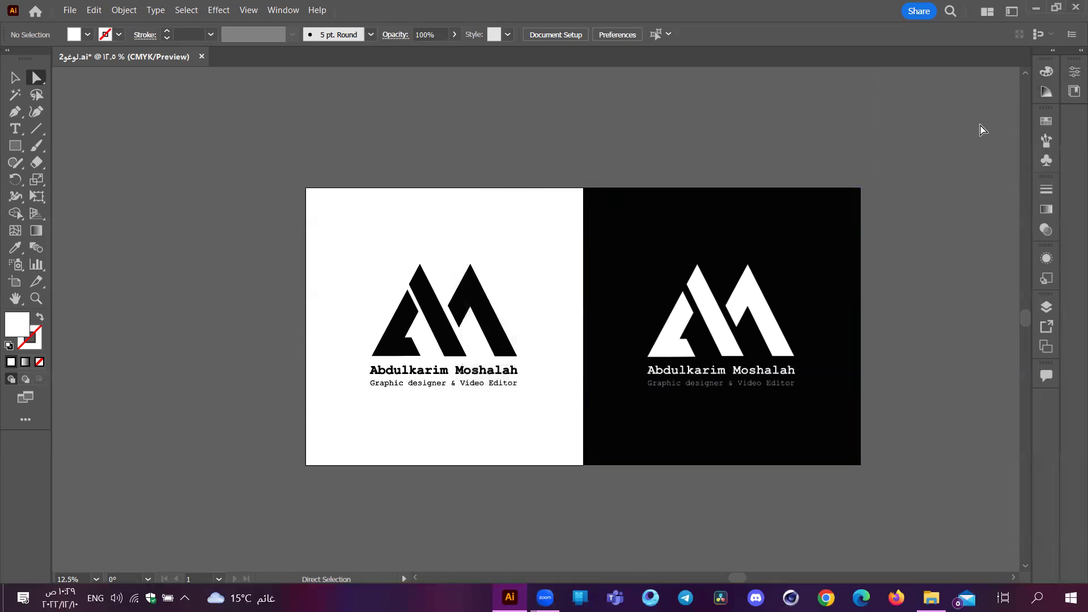
scroll(493, 196, "left", 1)
scroll(494, 199, "right", 4)
scroll(513, 201, "left", 4)
scroll(511, 202, "left", 3)
scroll(510, 202, "right", 5)
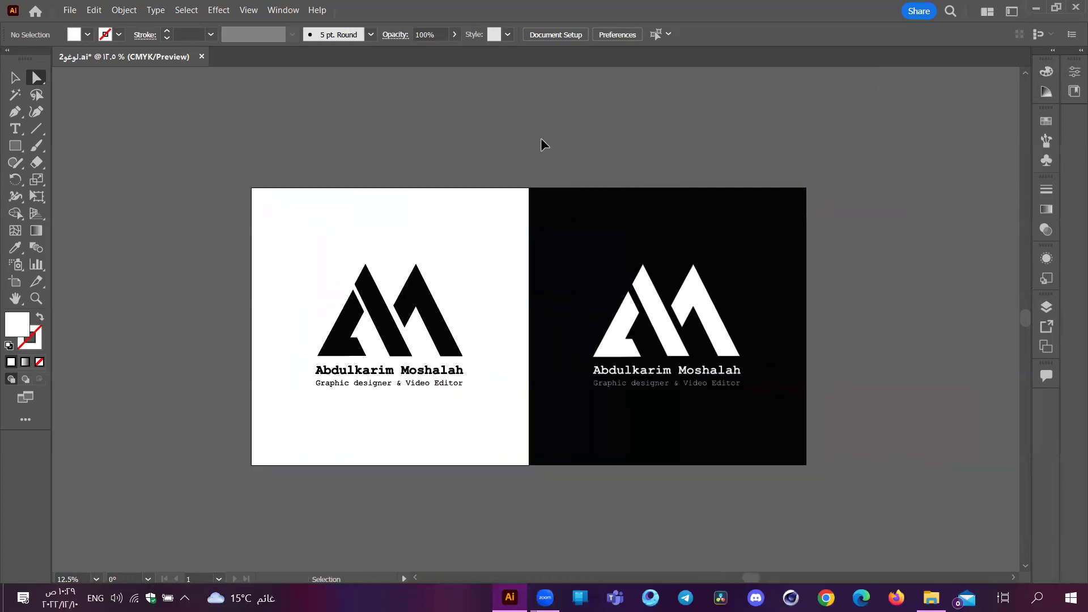
scroll(574, 87, "left", 1)
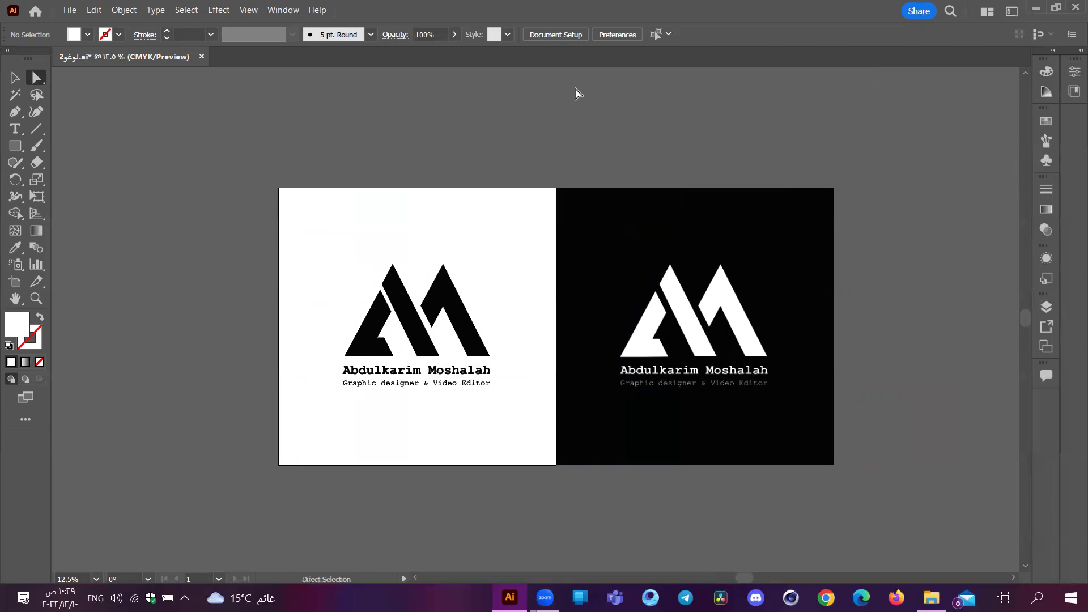
scroll(696, 149, "left", 1)
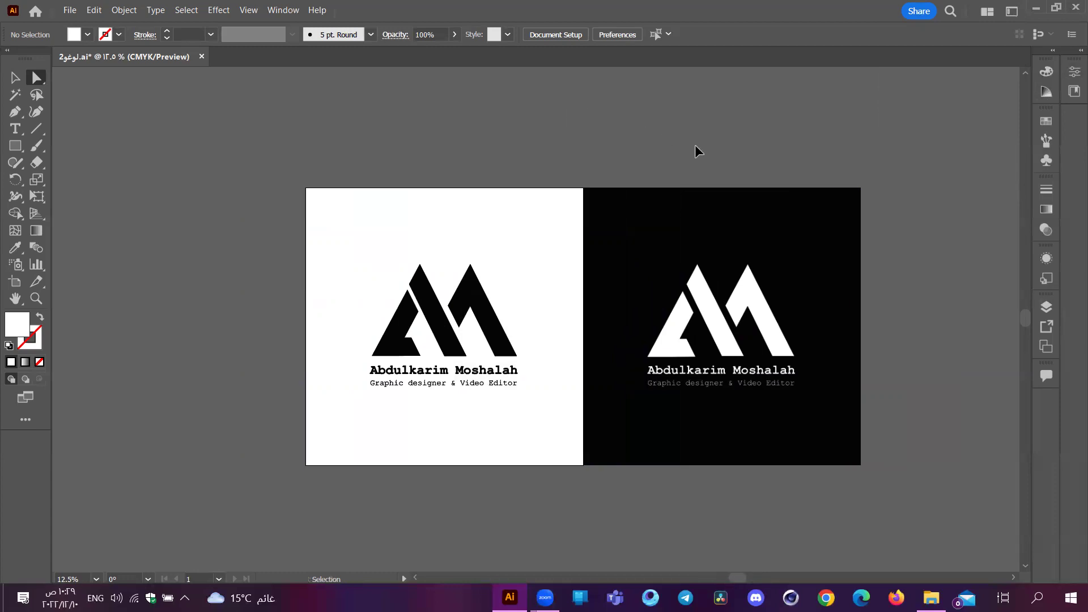
scroll(695, 151, "right", 2)
scroll(696, 151, "left", 3)
scroll(695, 150, "right", 3)
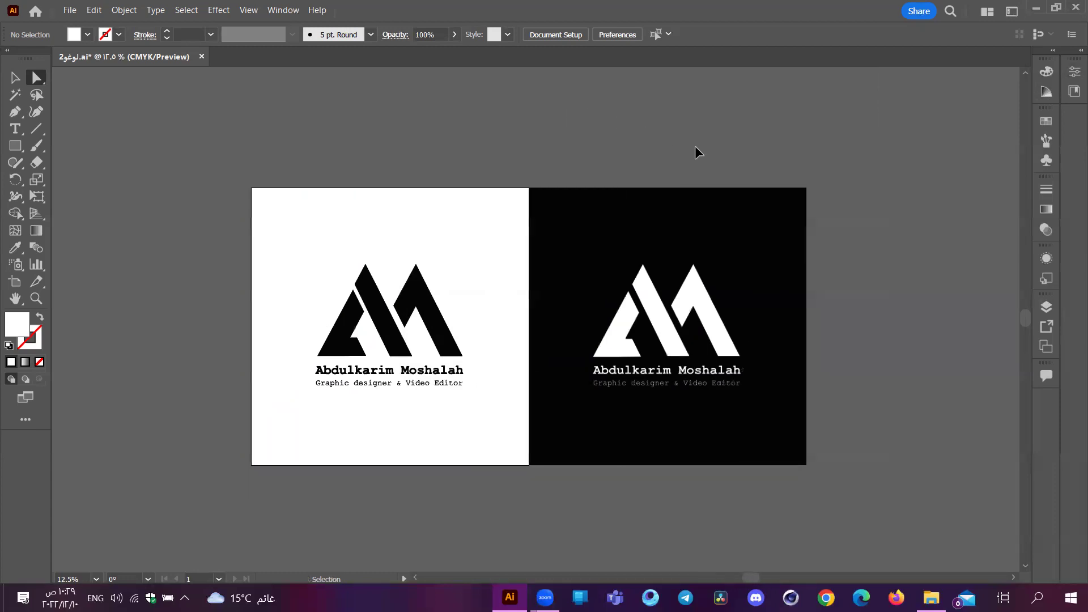
scroll(696, 148, "left", 3)
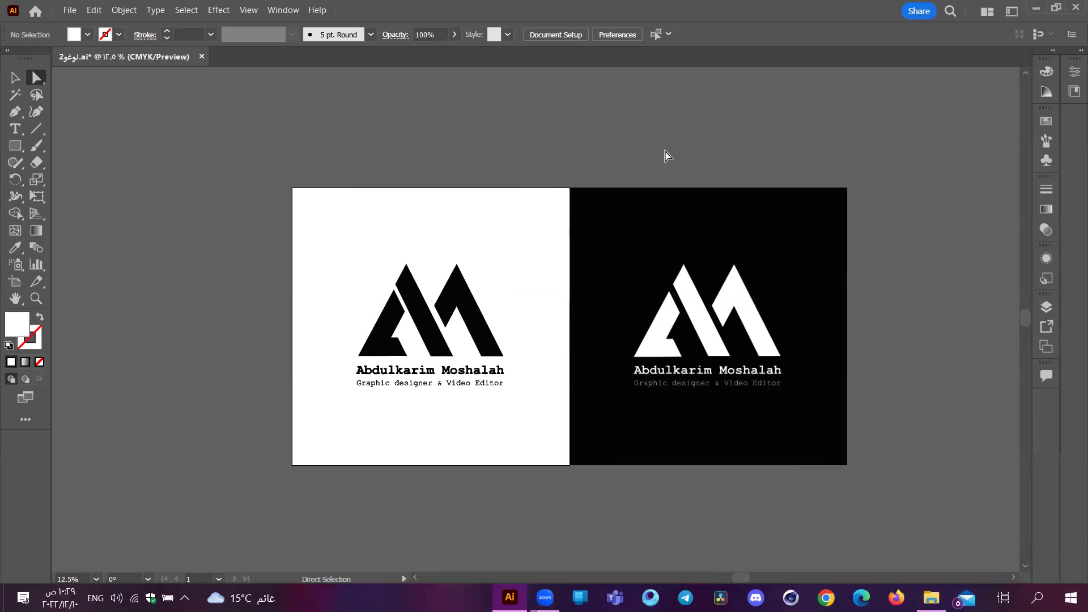
scroll(667, 156, "right", 2)
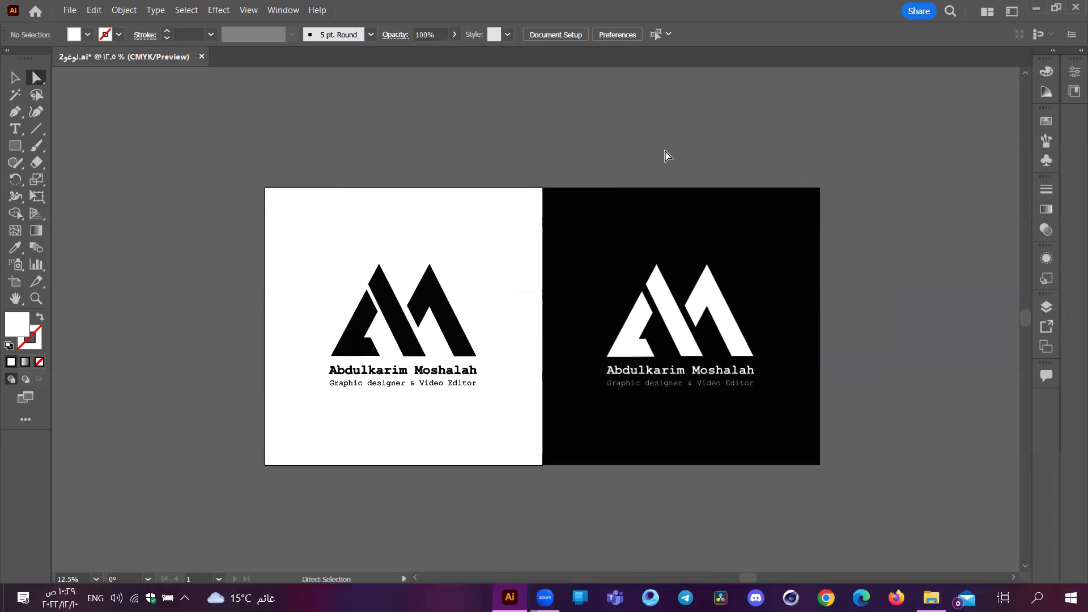
scroll(637, 140, "left", 3)
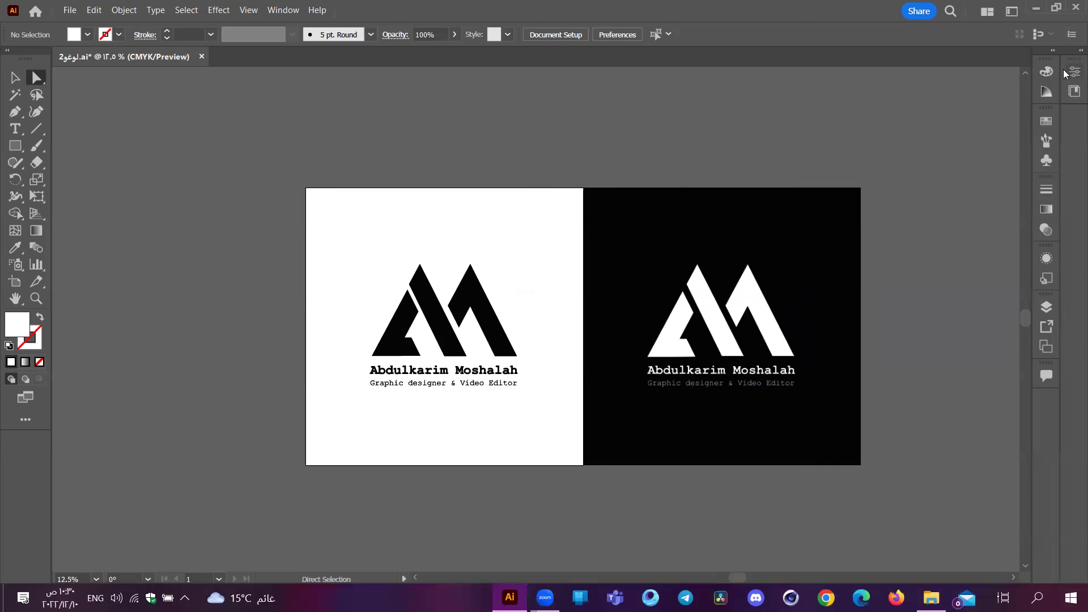
Step: View the expanded Properties and Libraries column and collapse it back to icons
left_click(1075, 55)
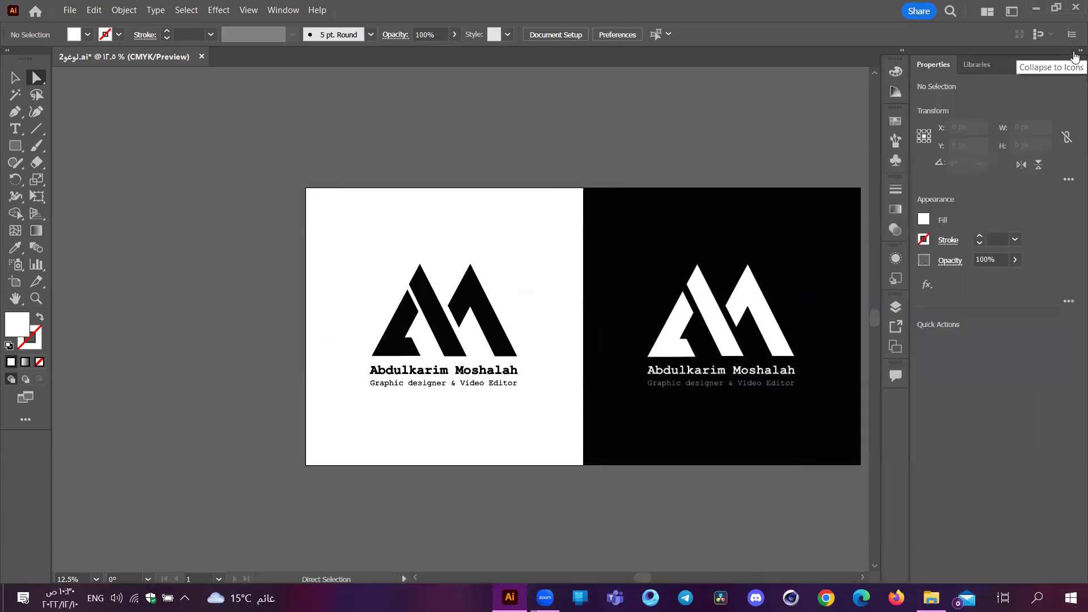
left_click(1075, 54)
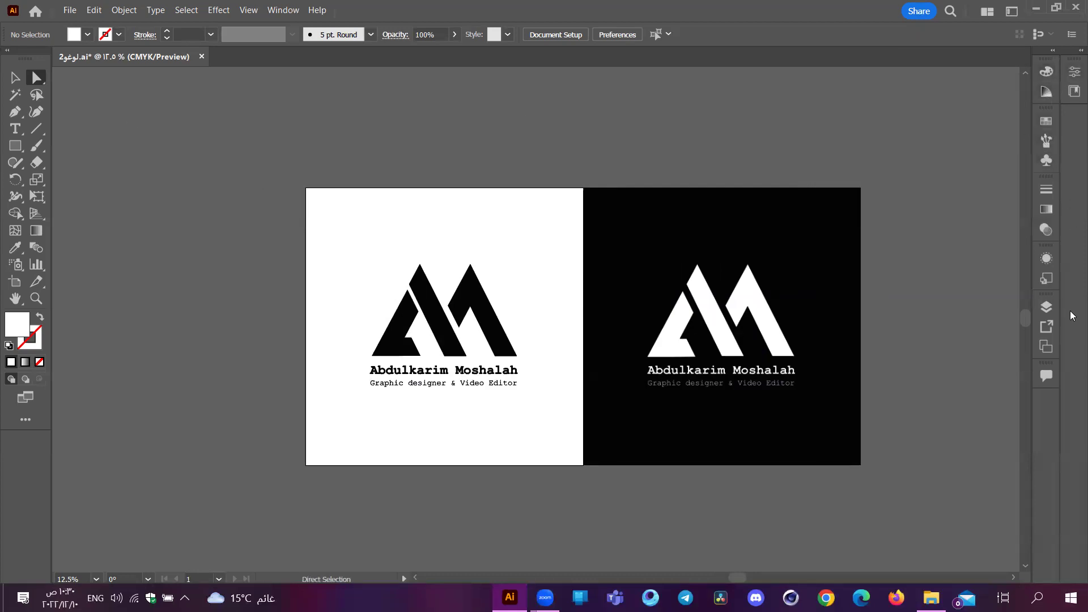
Step: Detach the Layers panel from the dock, expand it as a floating panel over the canvas, and close it
left_click_drag(1047, 312, 903, 96)
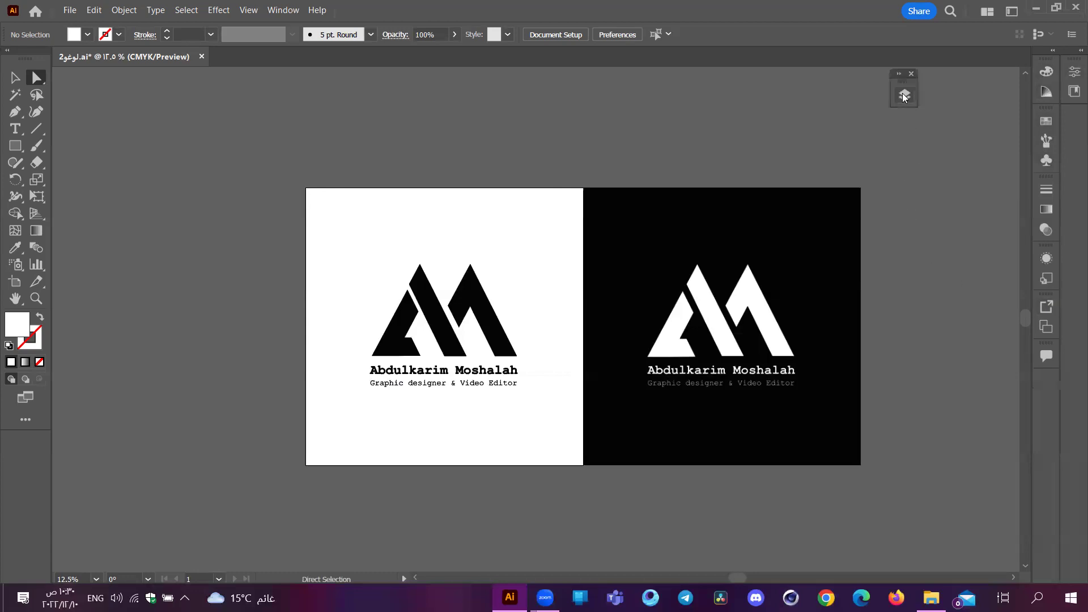
left_click(899, 75)
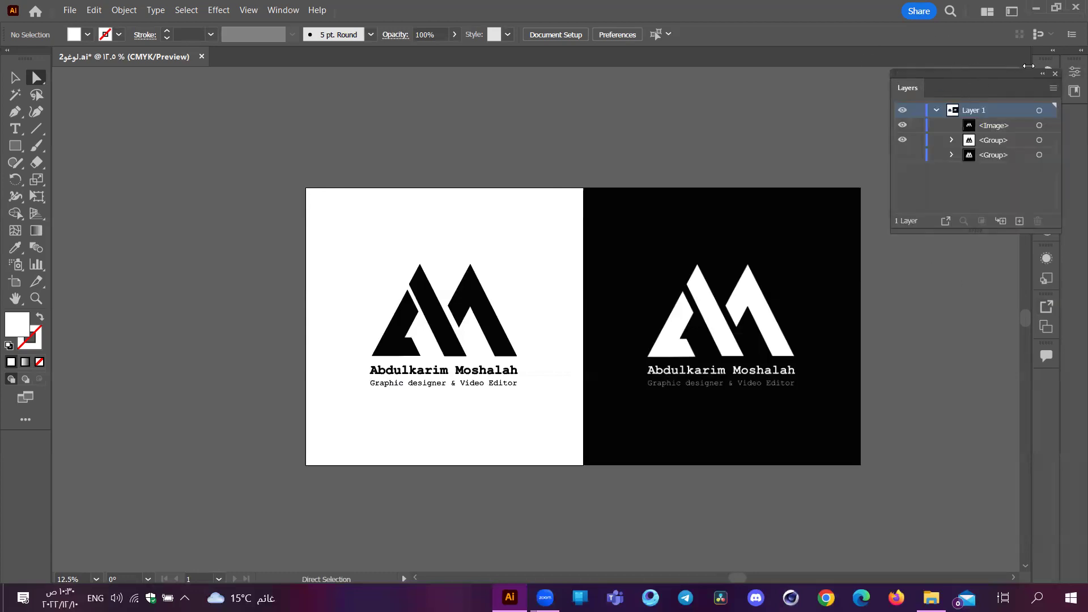
left_click(1055, 74)
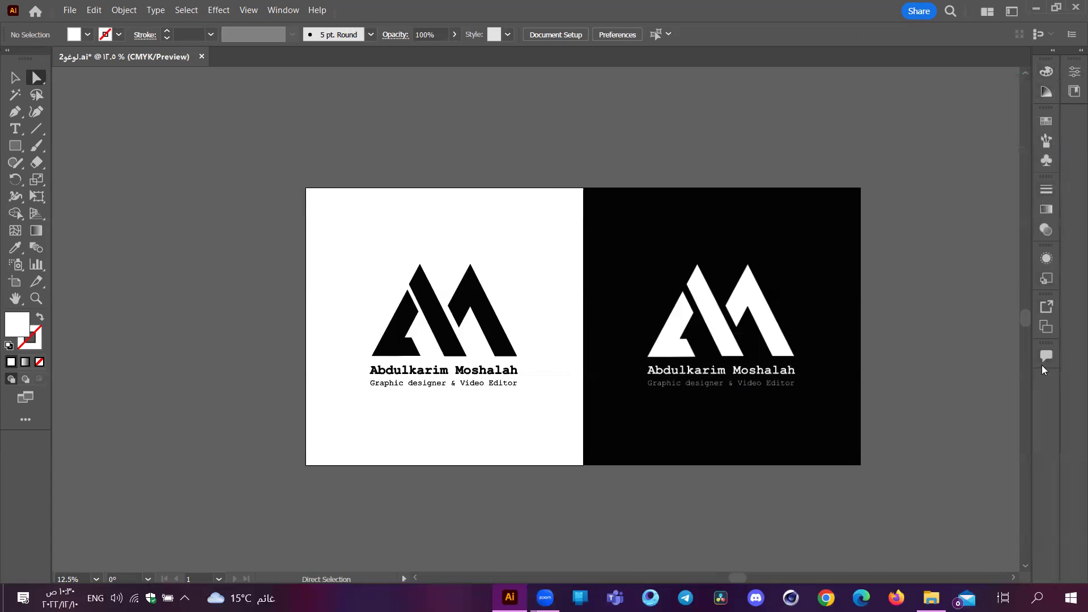
Step: Tear off the Pen tool group as a floating panel, move it above the white artwork, and close it
left_click(15, 113)
left_click_drag(15, 119, 178, 140)
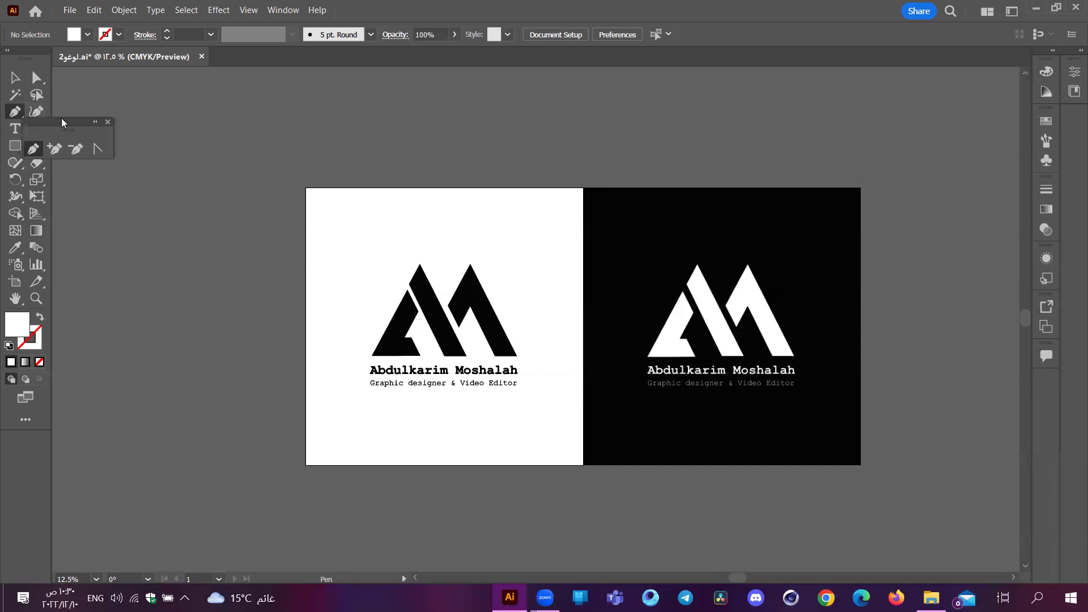
left_click_drag(62, 121, 369, 107)
left_click(424, 106)
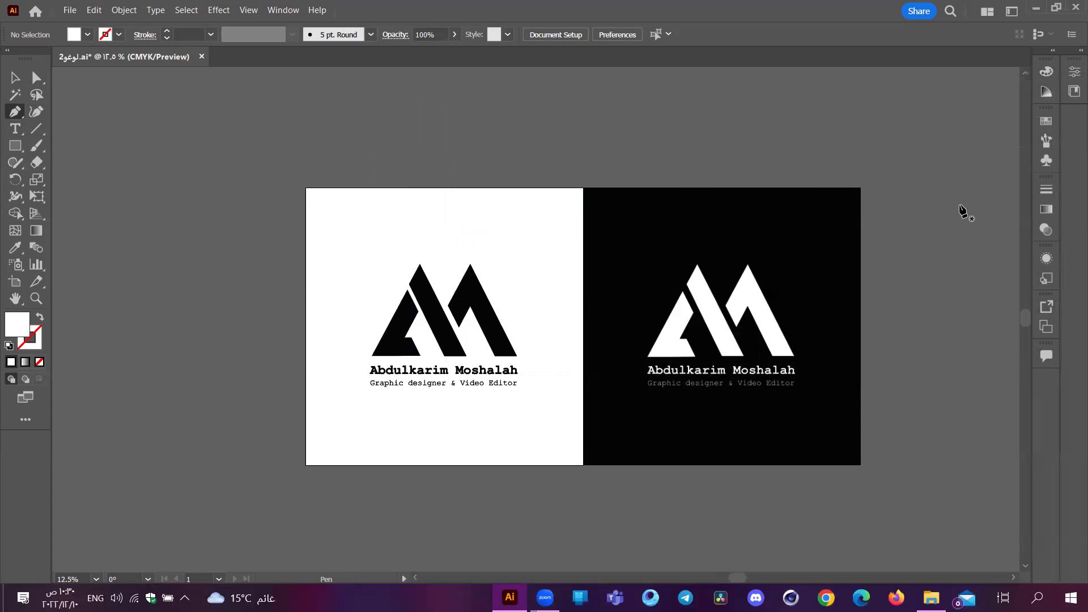
Step: Reopen the closed Layers panel and collapse it to a floating icon
left_click(283, 9)
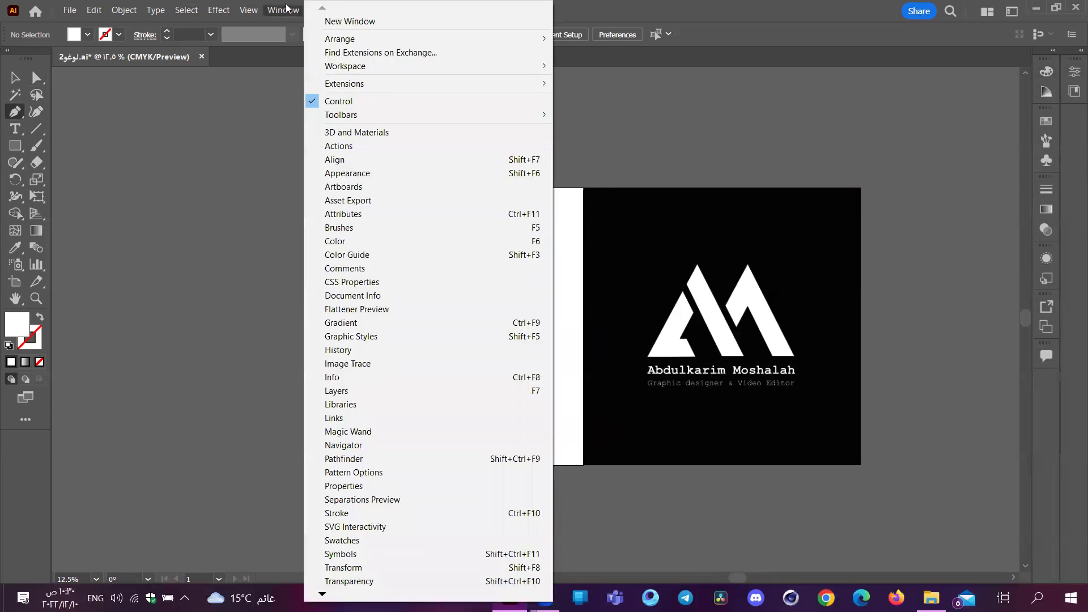
left_click(327, 390)
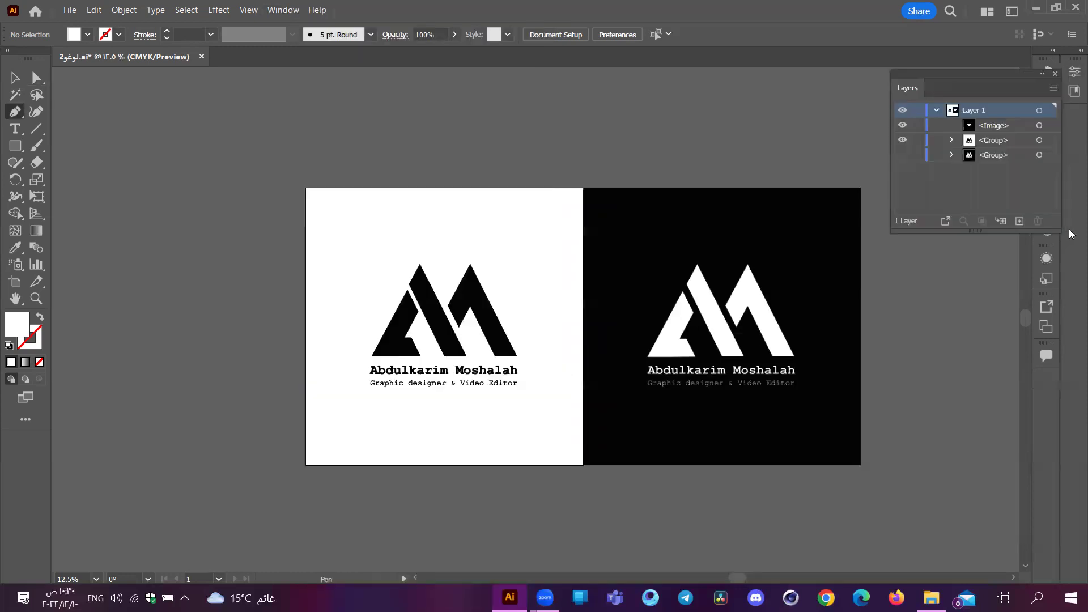
double_click(1043, 76)
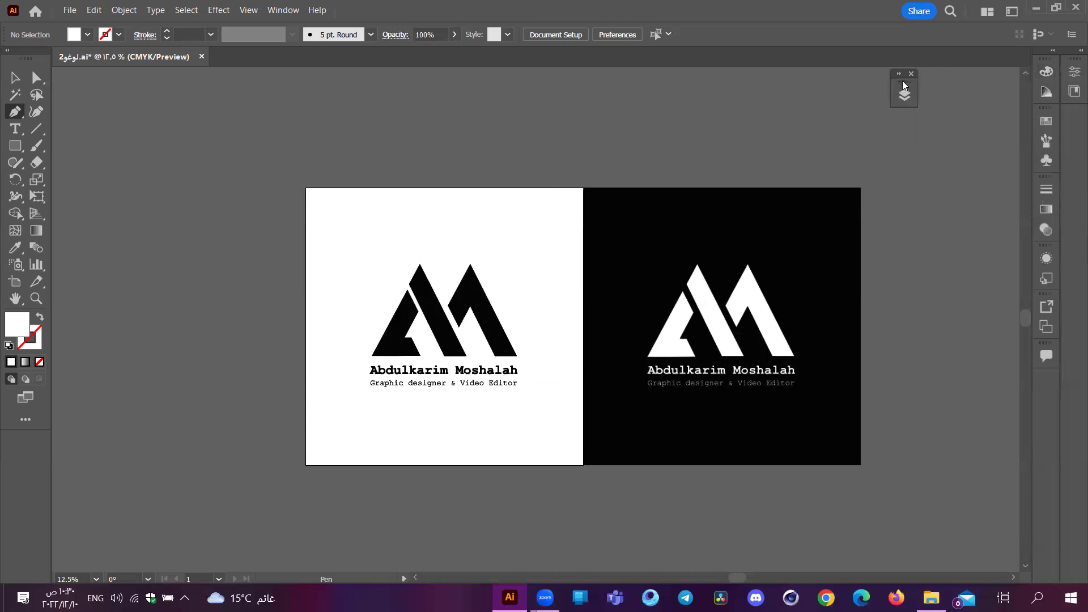
Step: Dock the floating Layers panel above Appearance in the icon dock, and open and collapse it there
left_click_drag(907, 83, 1053, 259)
left_click(1048, 260)
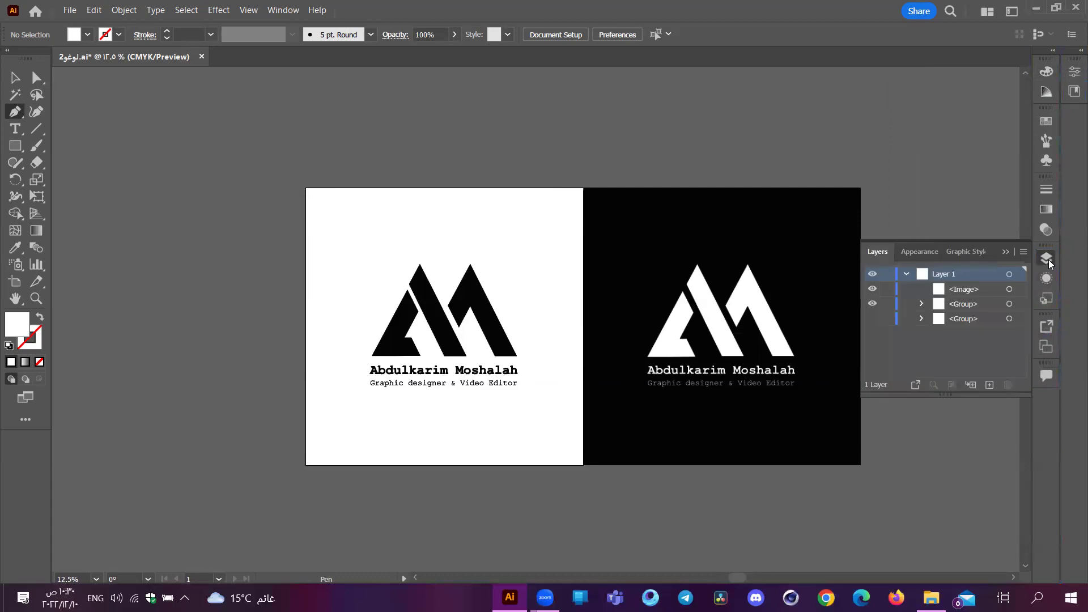
left_click(1048, 259)
left_click(1048, 260)
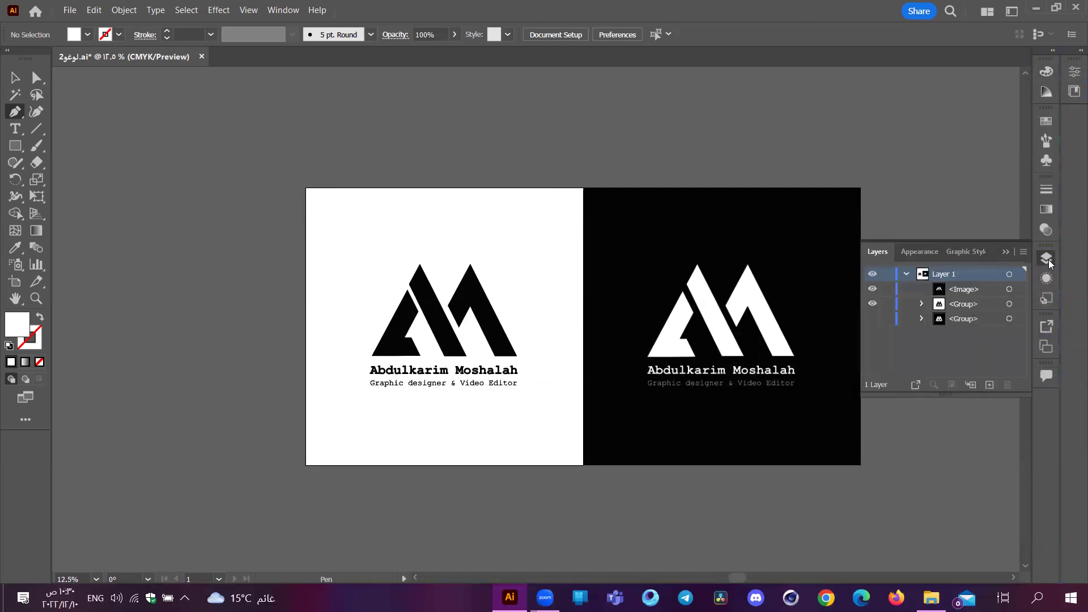
left_click(1048, 259)
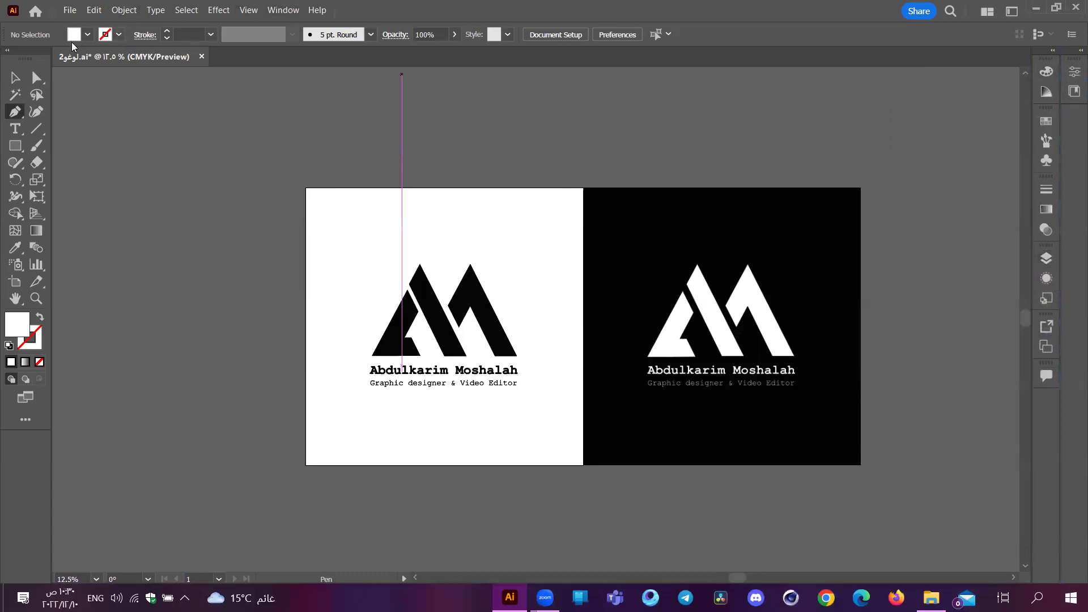
Step: Activate the Direct Selection tool and examine the list of panels available in the program
left_click(37, 79)
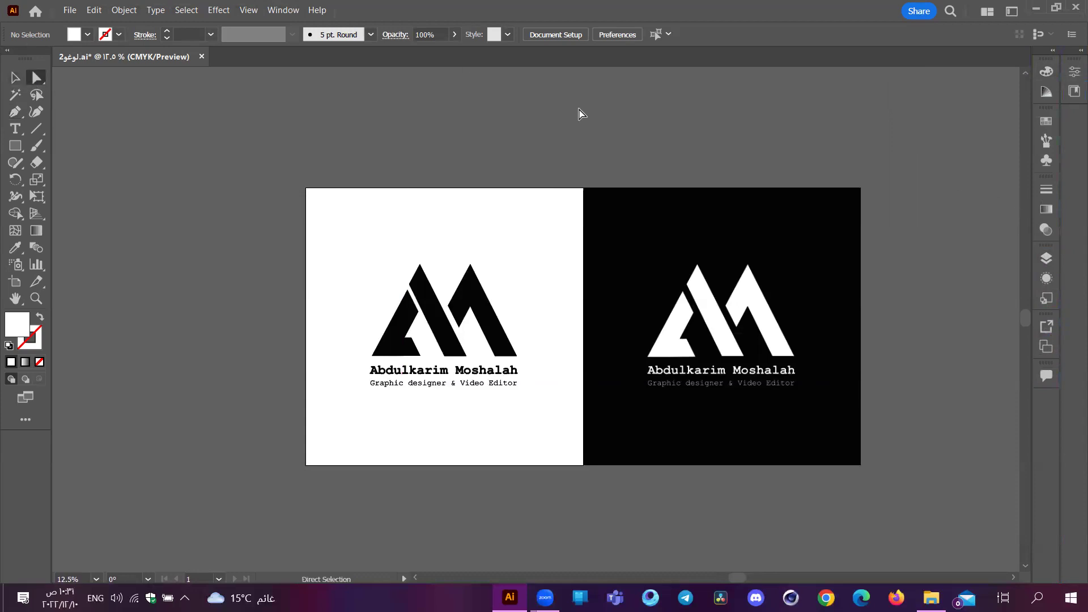
left_click(288, 11)
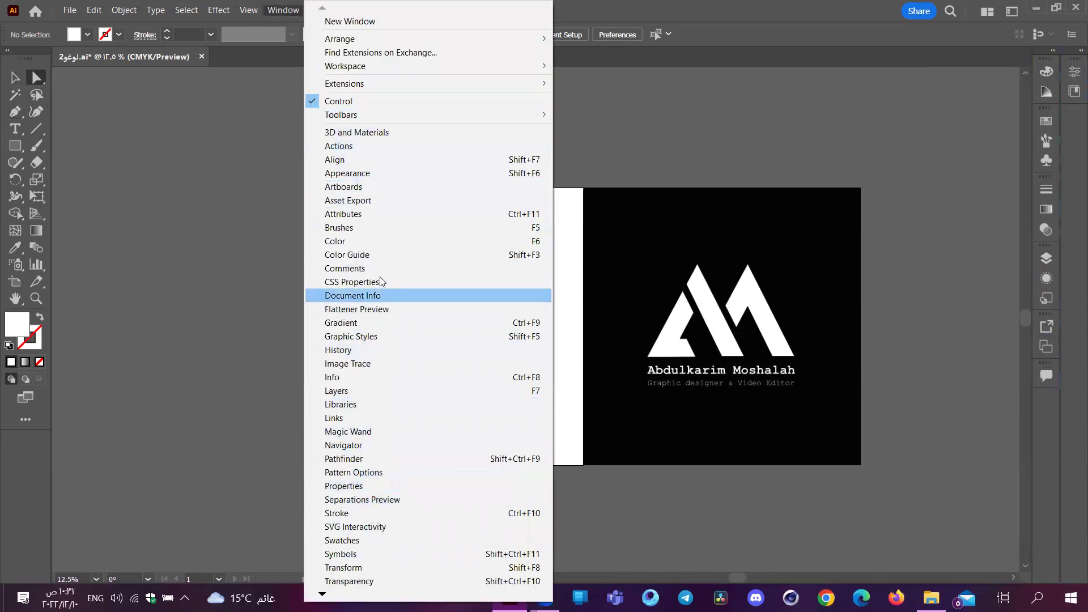
mouse_move(522, 68)
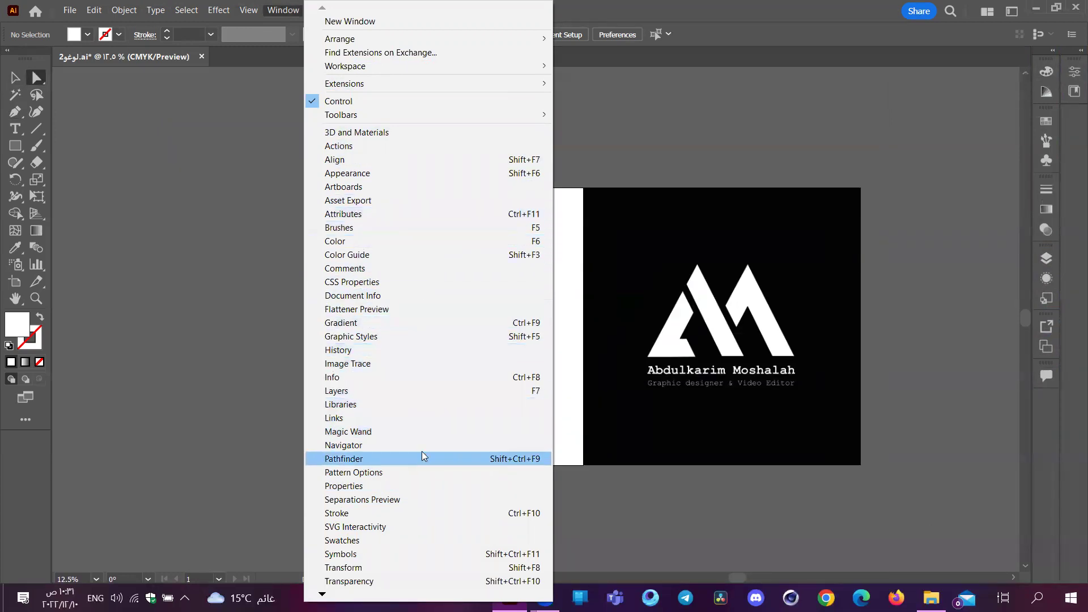
mouse_move(322, 594)
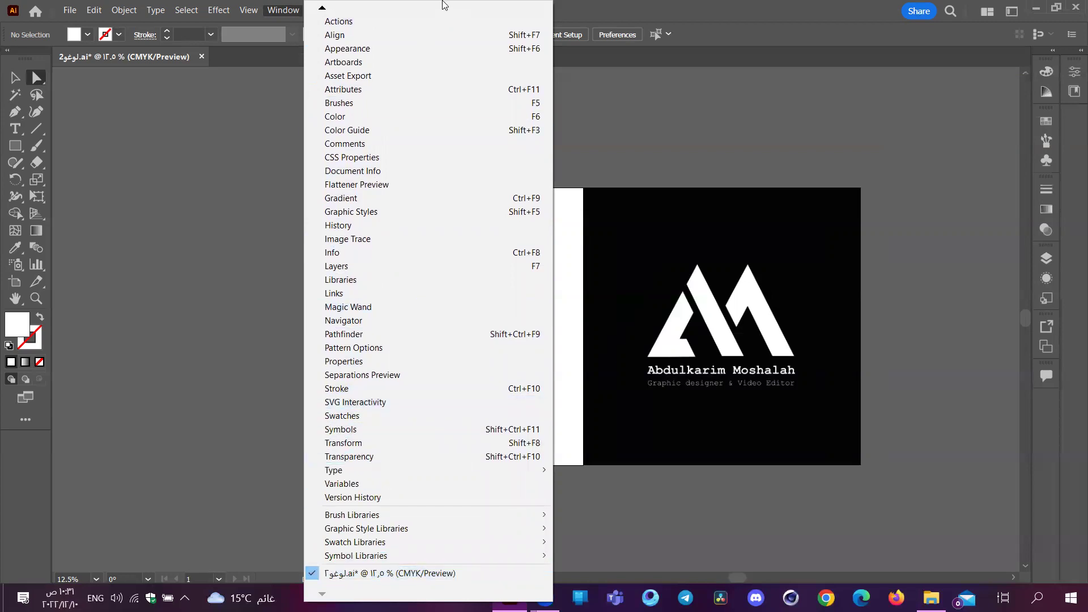
mouse_move(324, 9)
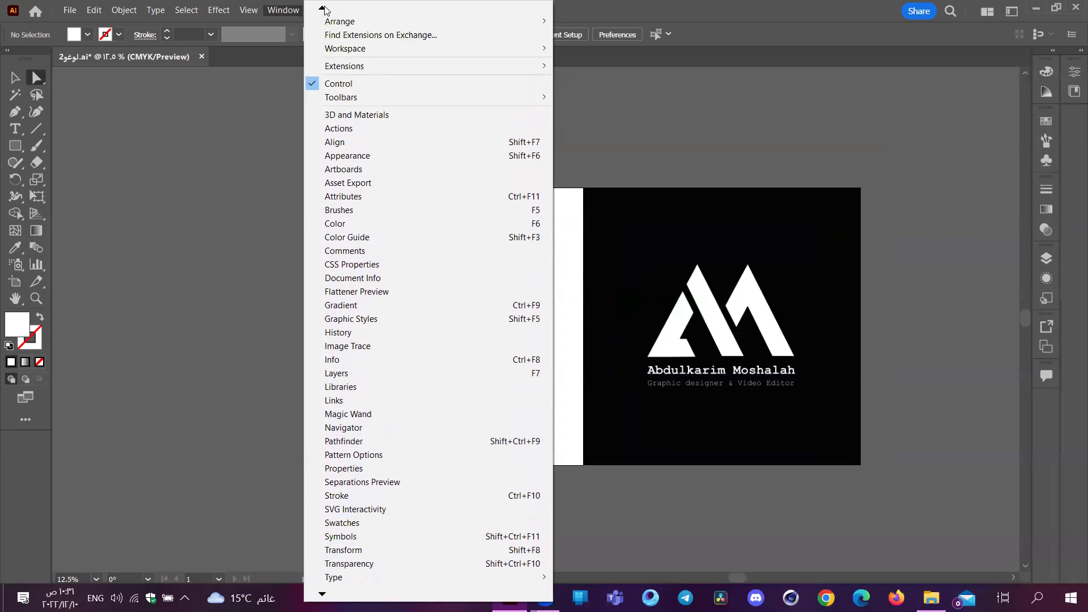
left_click(1052, 55)
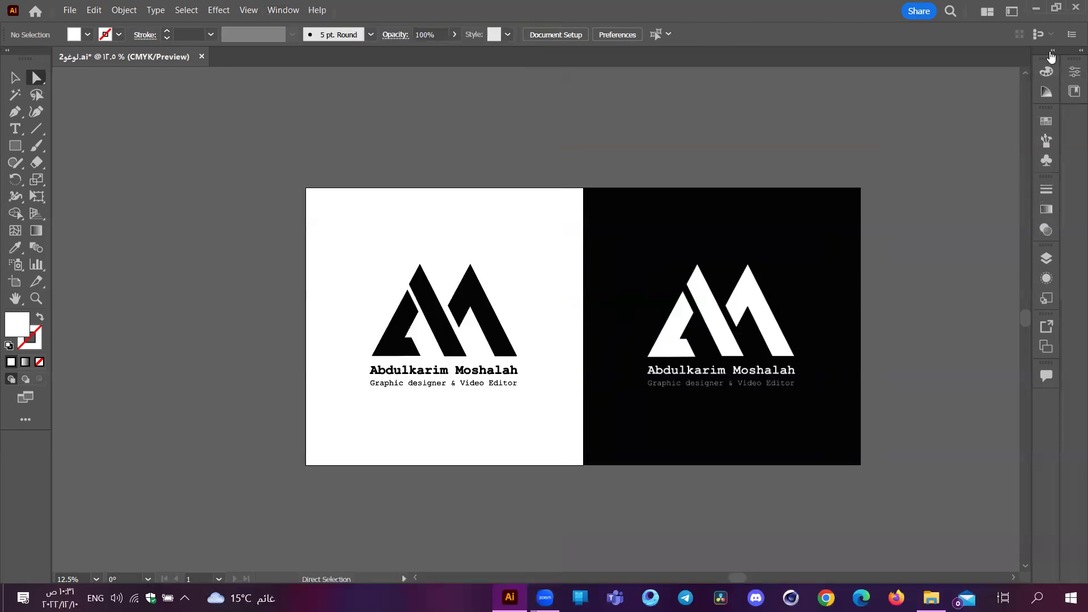
Step: View the main panel dock fully expanded, collapse it to icons, and view the Layers panel on its own
left_click(1053, 53)
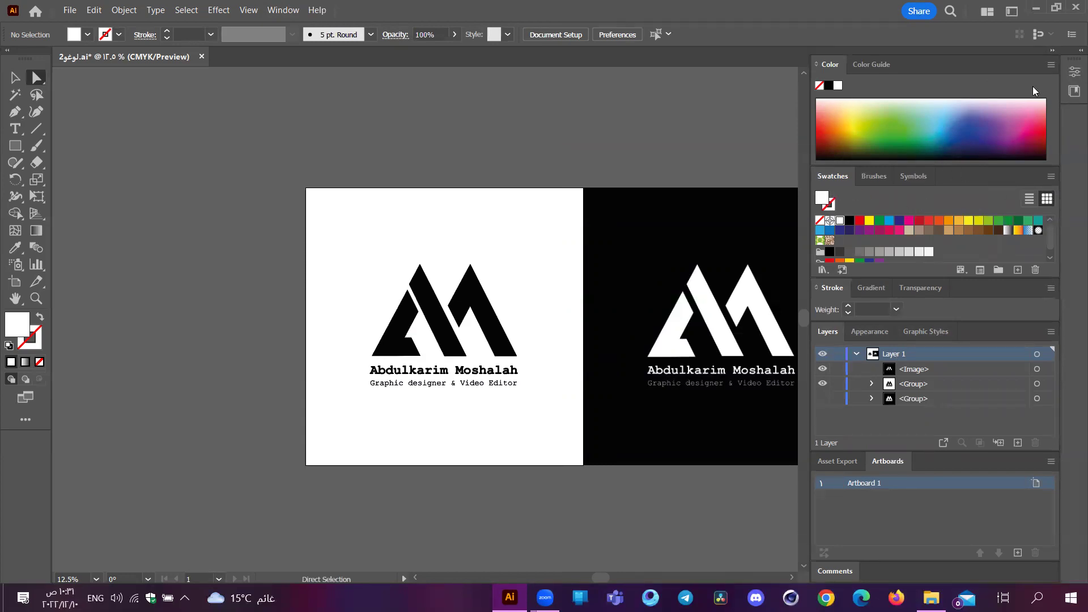
left_click(1053, 51)
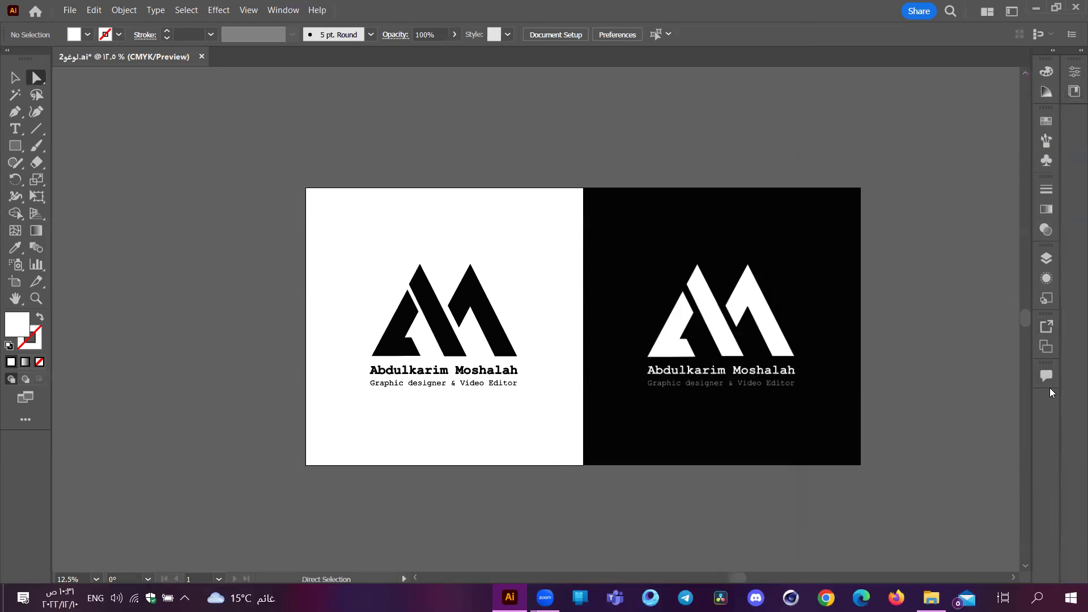
left_click(1046, 262)
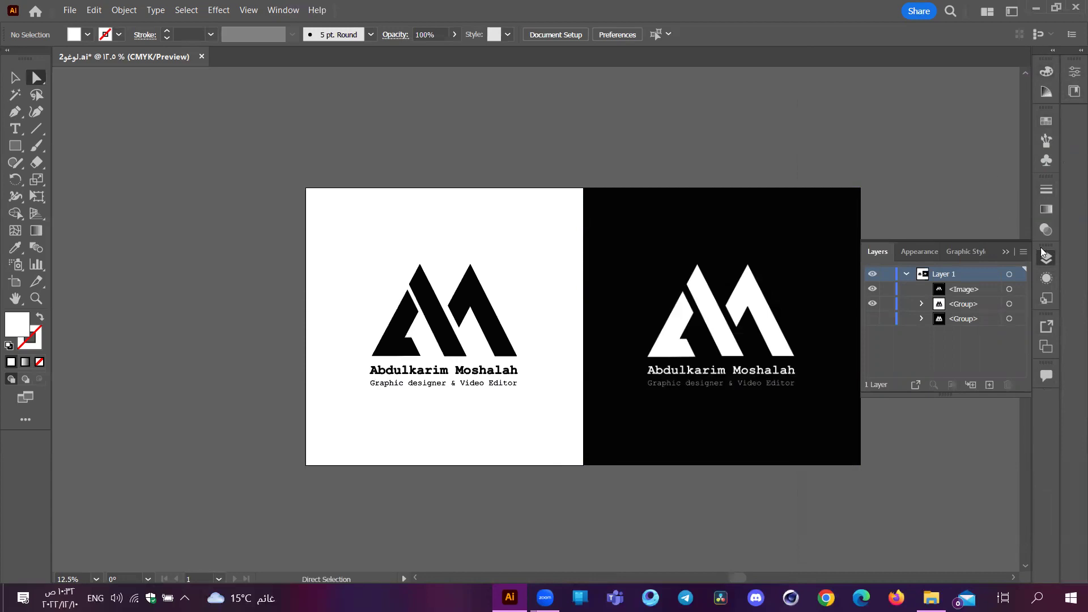
left_click(1006, 252)
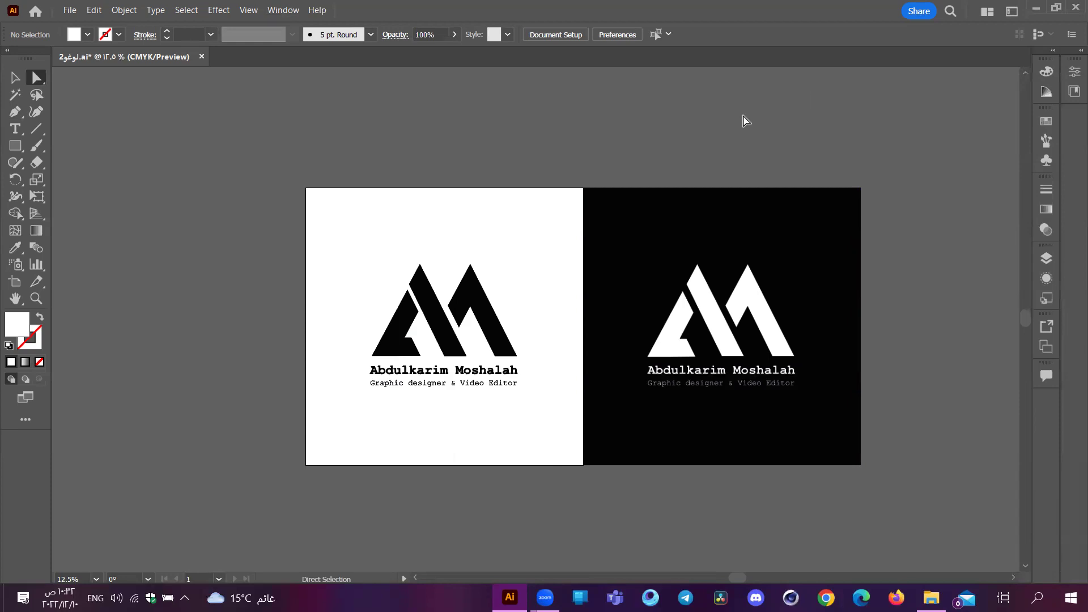
Step: View the Color panel from the icon dock and collapse it again
scroll(572, 155, "right", 1)
scroll(572, 155, "left", 1)
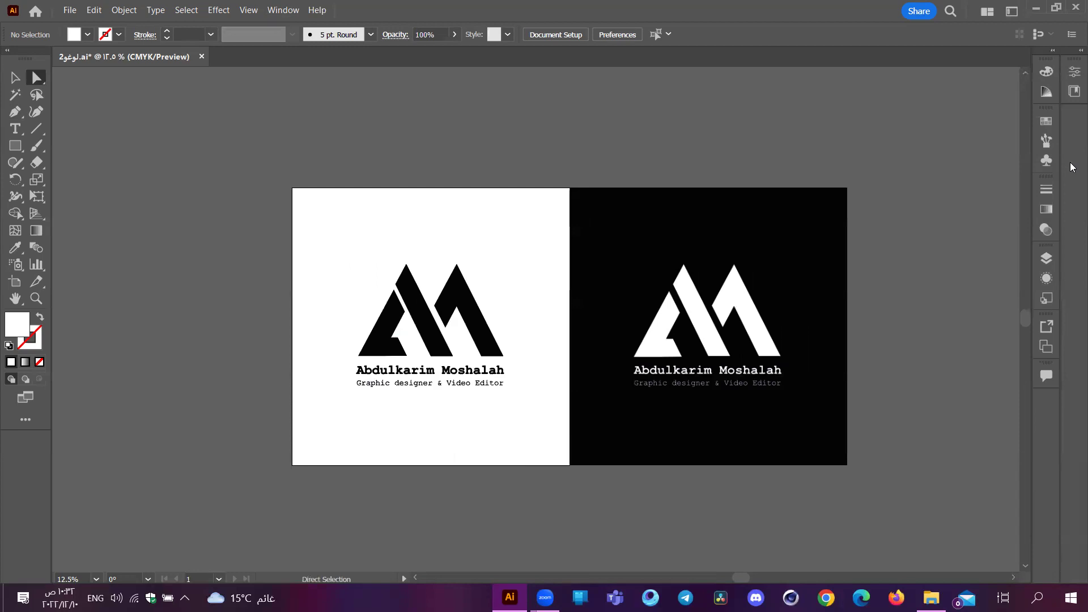
left_click(1045, 72)
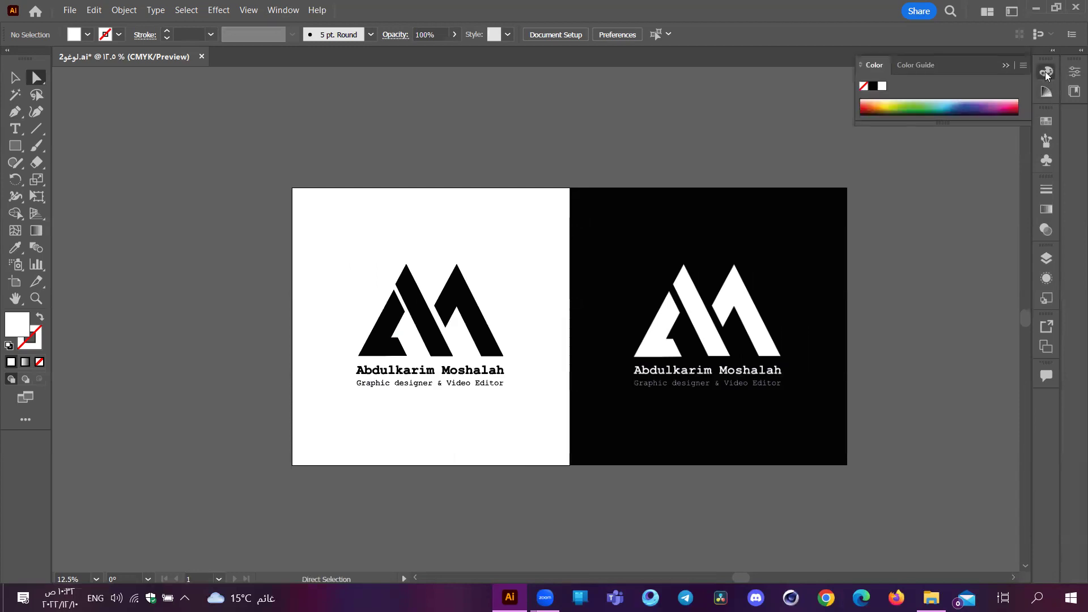
left_click(1046, 73)
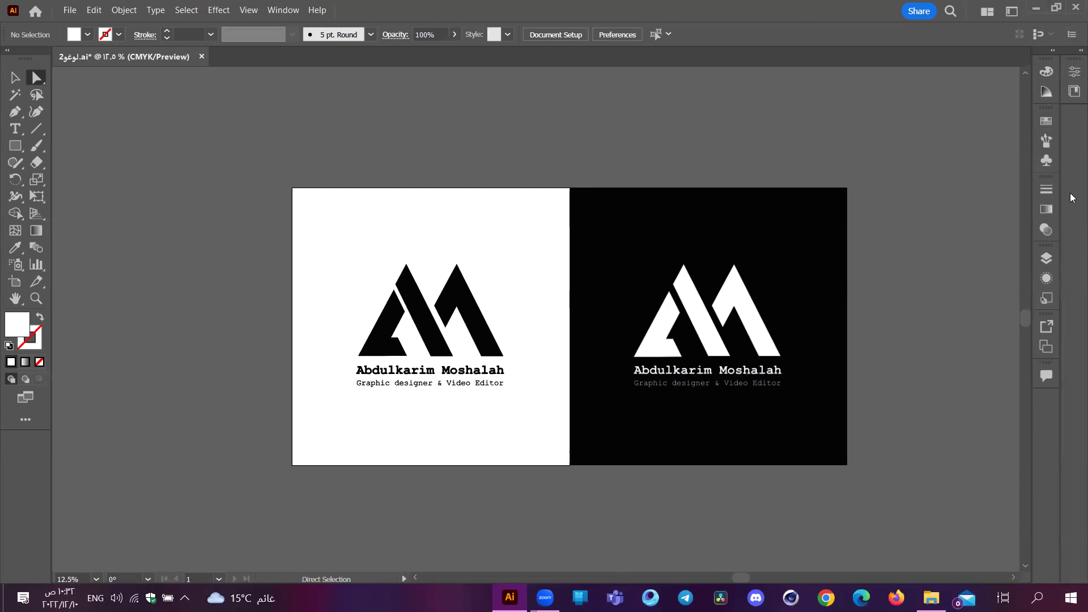
Step: Select the M-shaped path of the black logo and activate the Free Transform tool
left_click(455, 293)
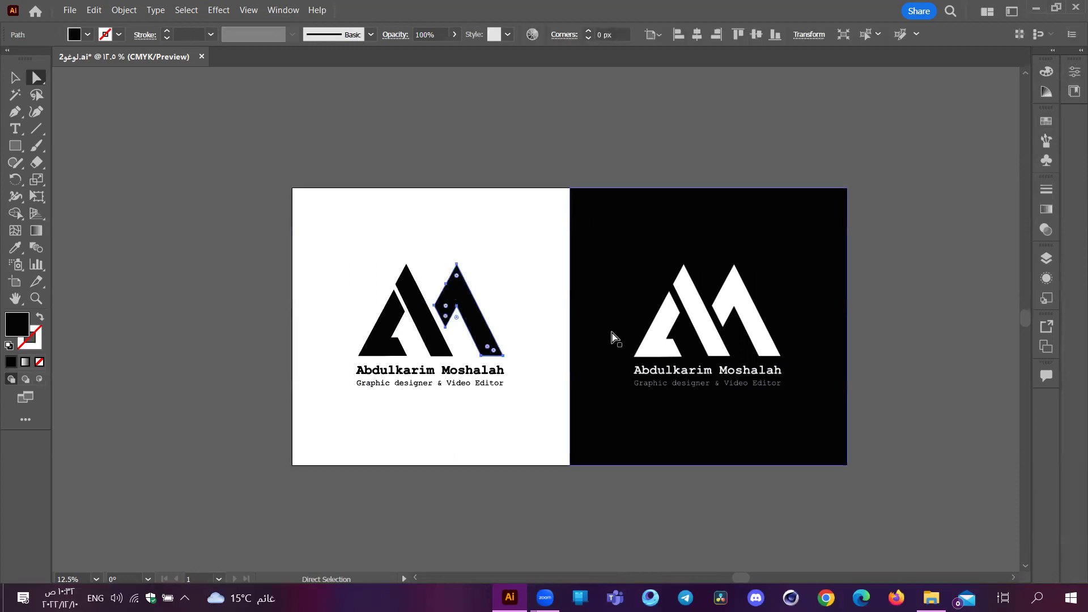
key("e")
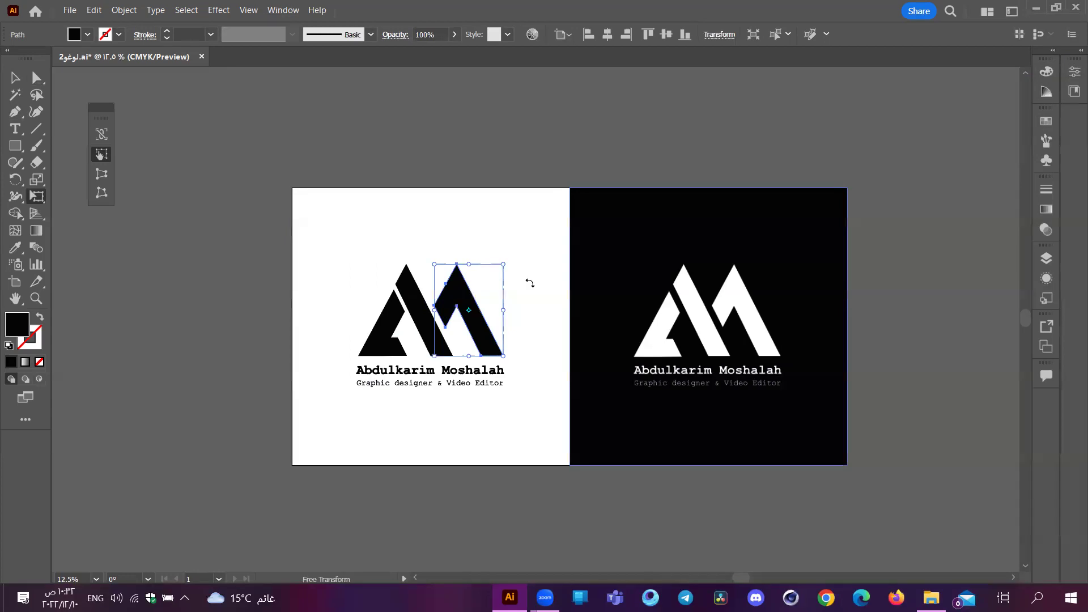
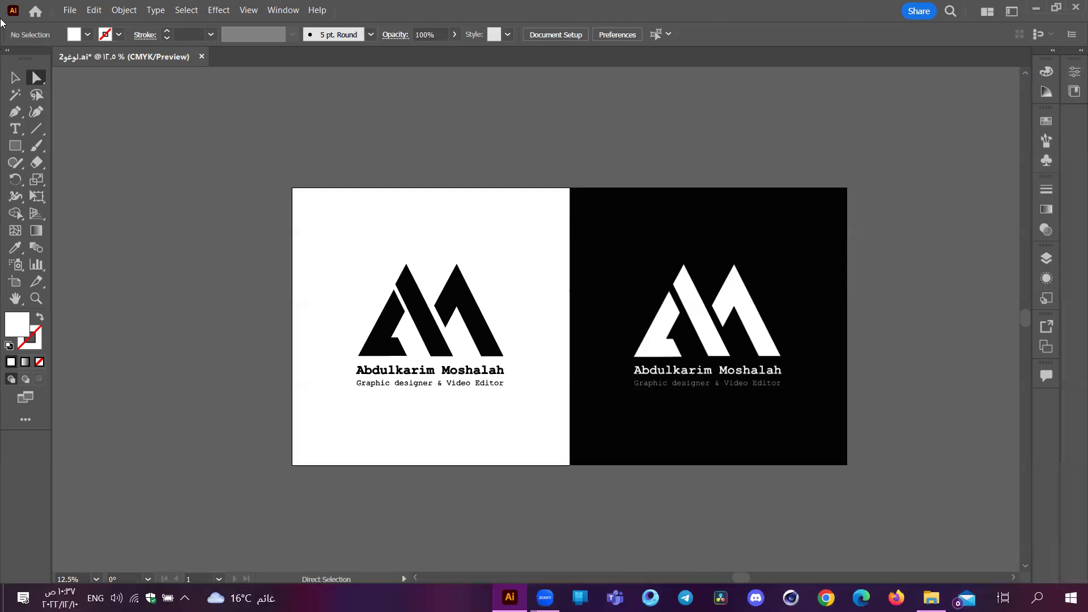
left_click(72, 11)
left_click(71, 11)
left_click(71, 11)
left_click(68, 12)
left_click(67, 12)
left_click(845, 184)
Step: Open the User Interface preferences and preview the Dark brightness with the dialog moved off the artwork
left_click(94, 11)
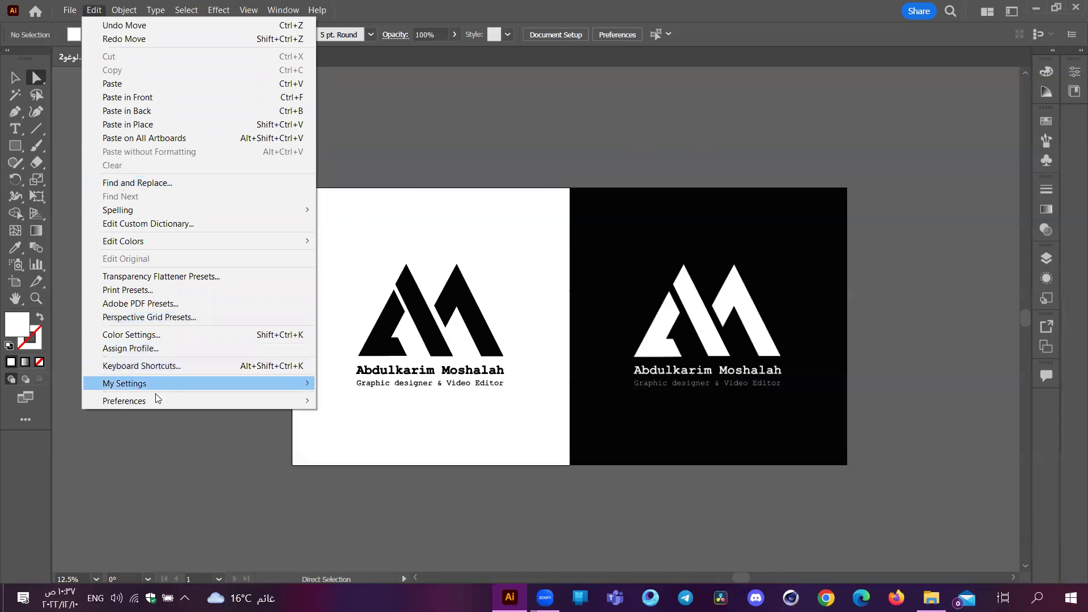
mouse_move(155, 401)
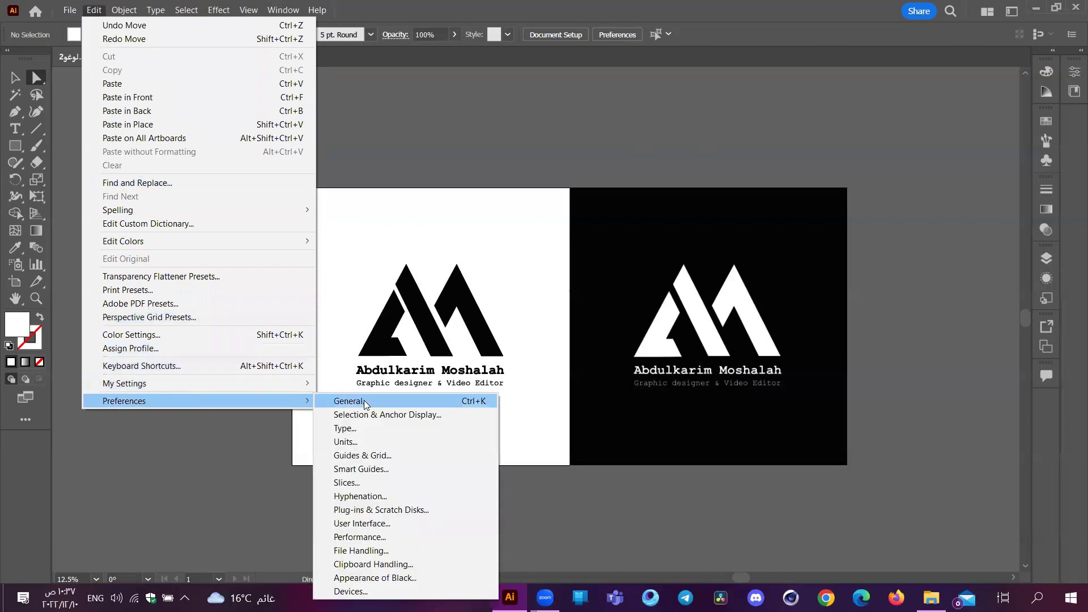
left_click(396, 521)
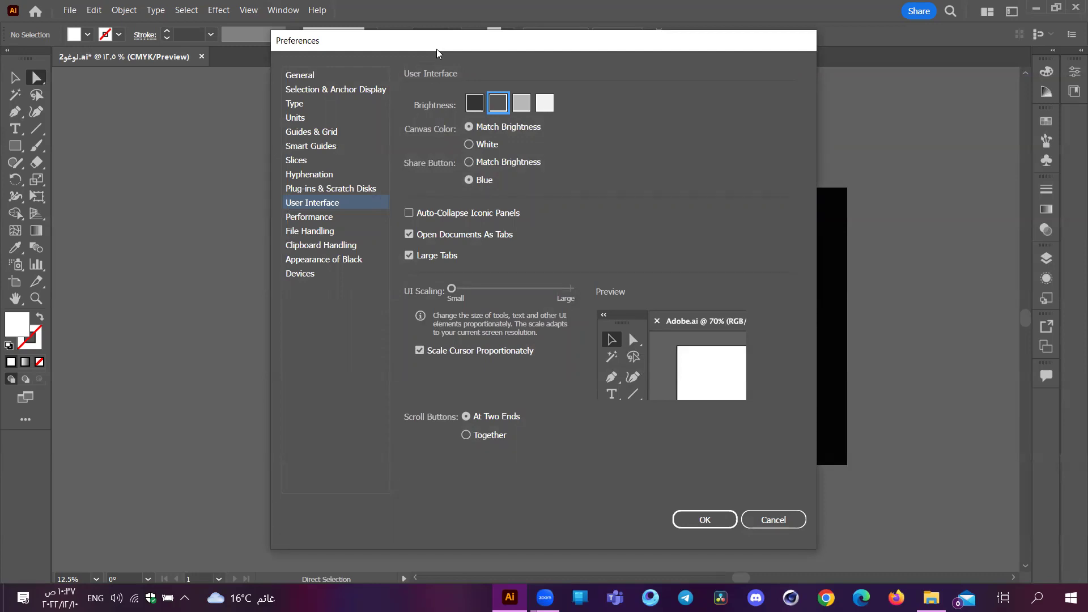
left_click(480, 110)
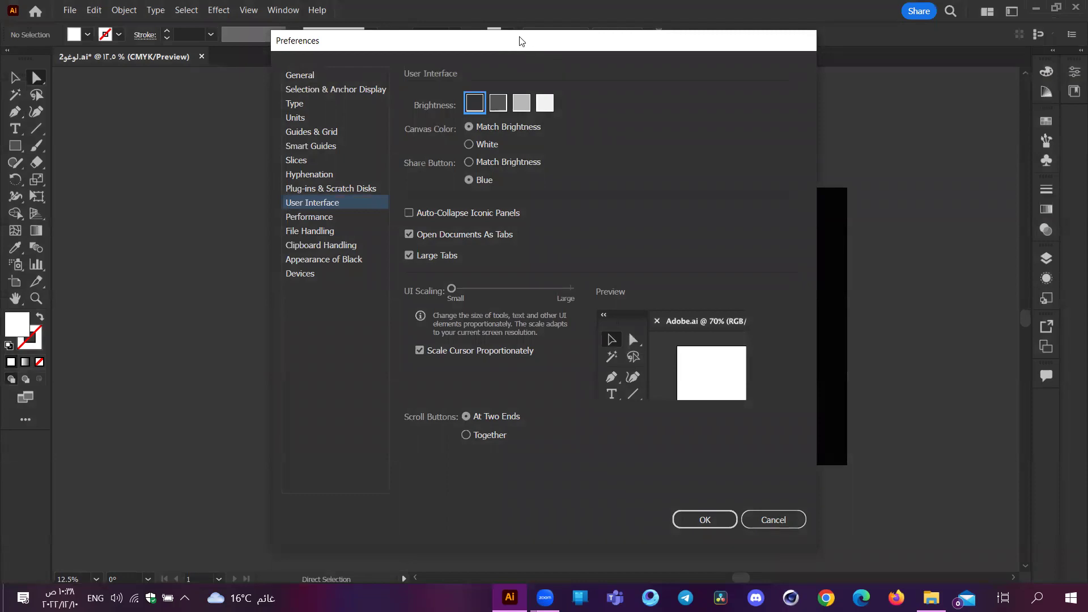
left_click_drag(521, 41, 529, 361)
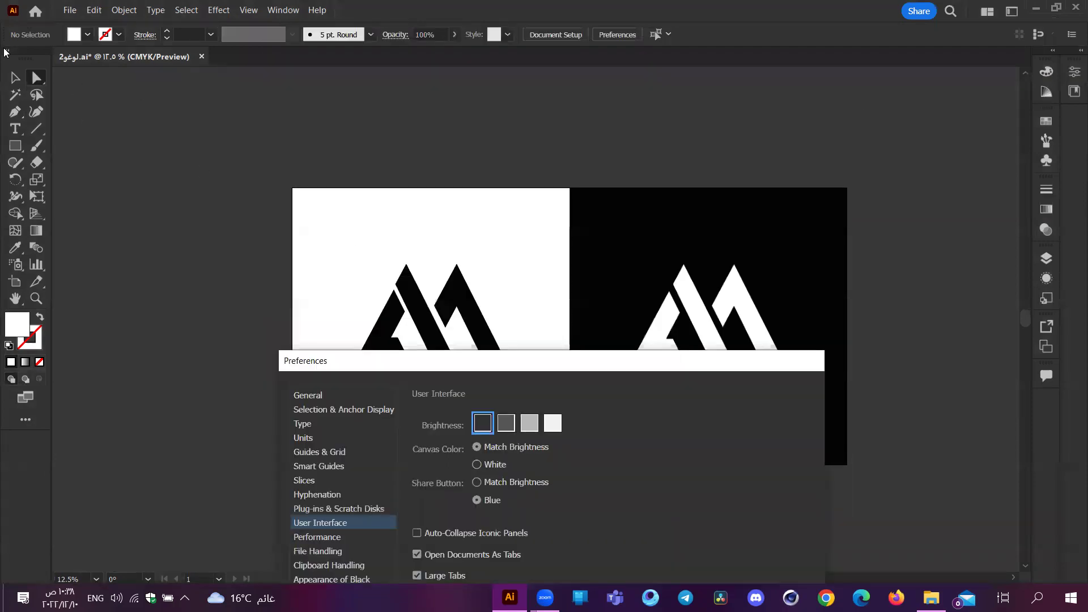
left_click_drag(586, 362, 551, 89)
Step: Preview the two lighter interface brightness levels, and switch back to the second-darkest one
left_click(497, 153)
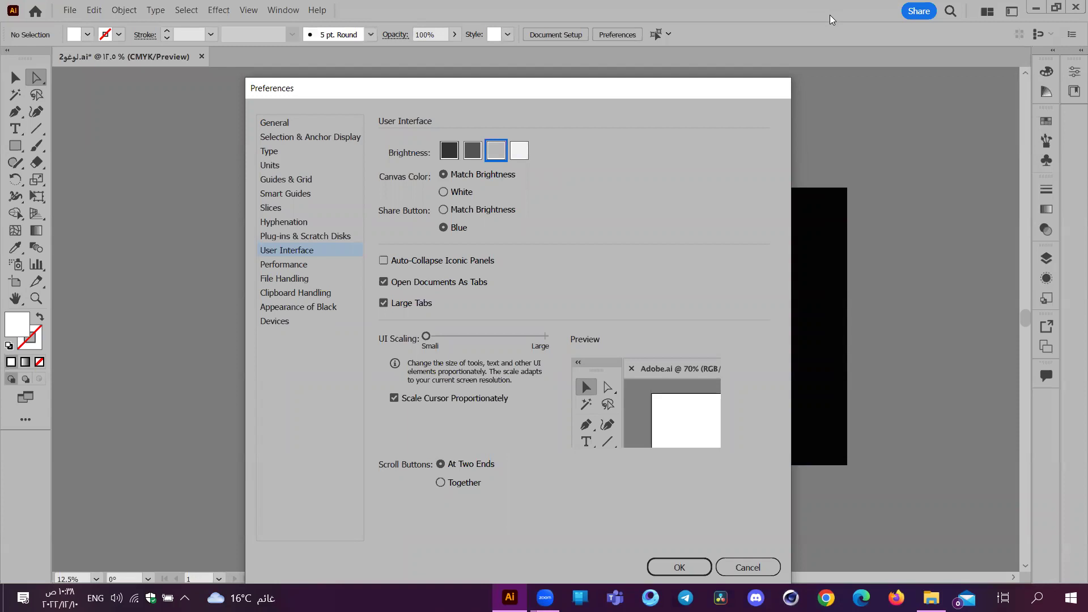
left_click(513, 152)
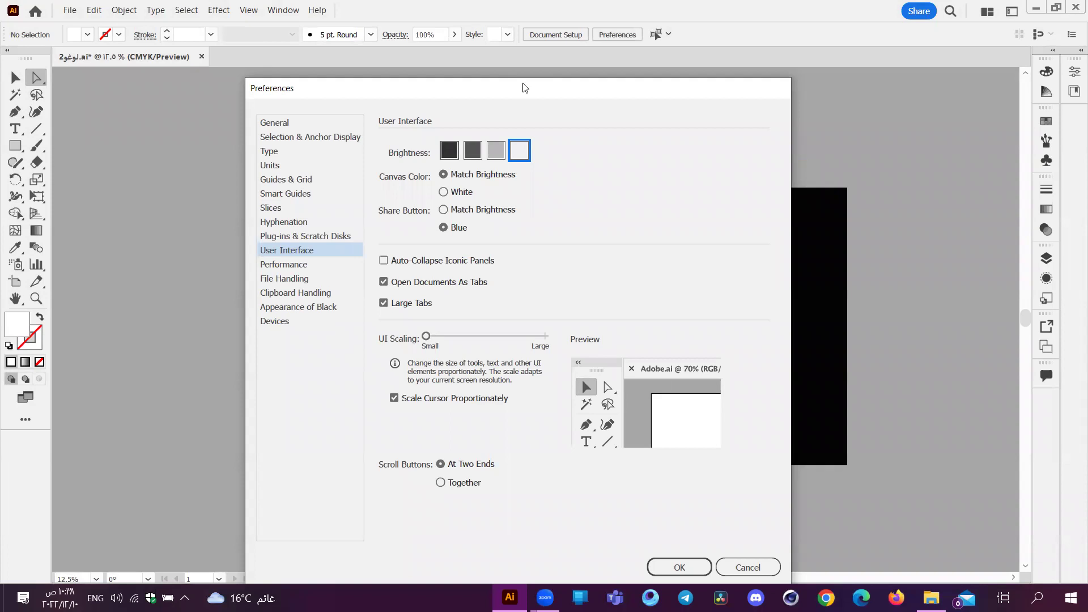
left_click_drag(525, 87, 909, 195)
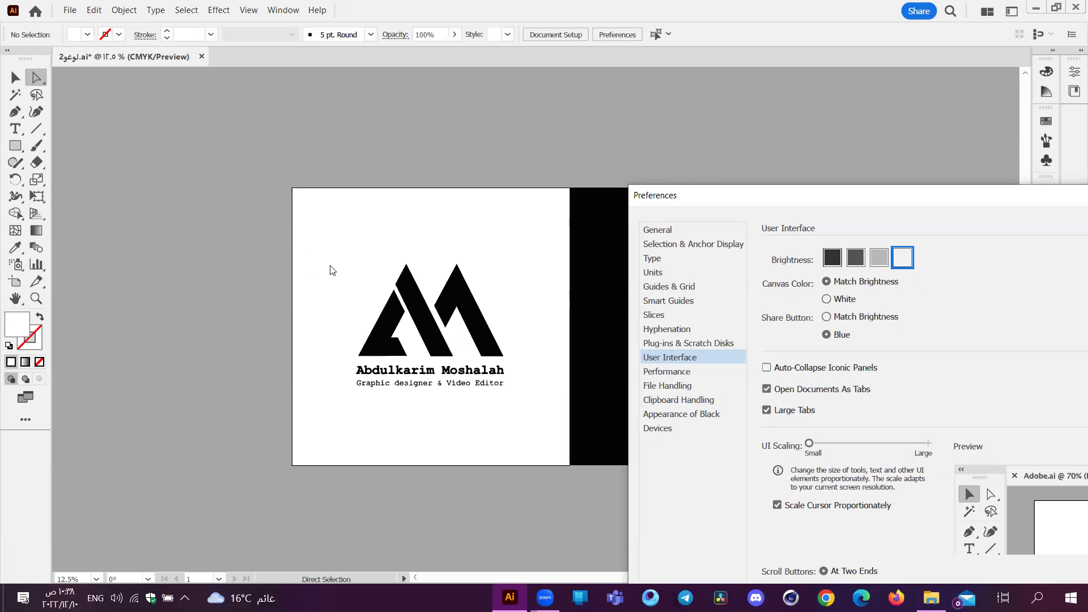
left_click(855, 262)
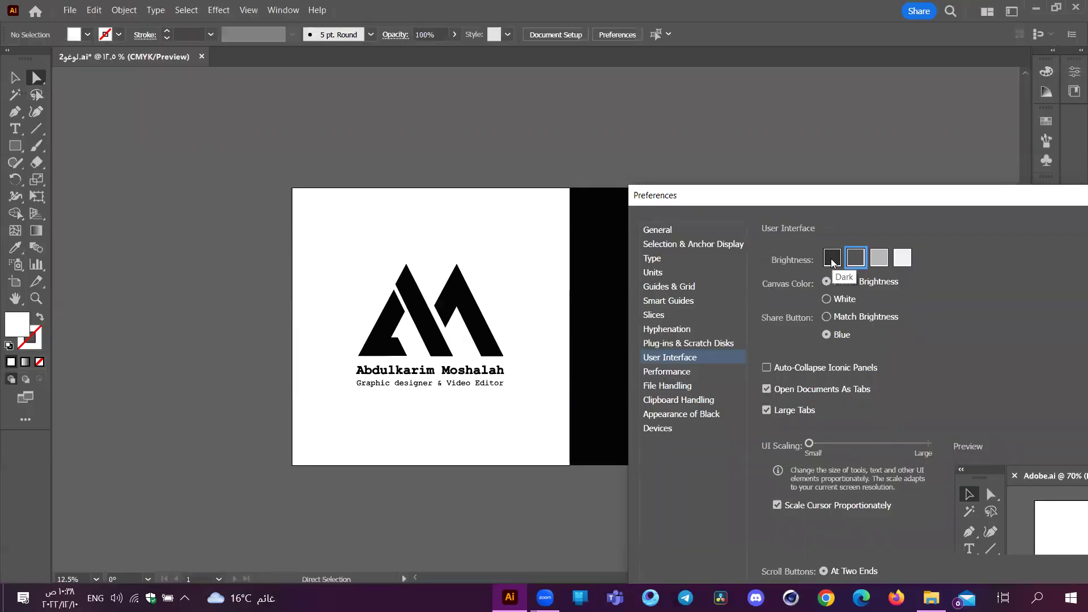
Step: Set the interface brightness to Dark and apply the preferences
left_click(831, 259)
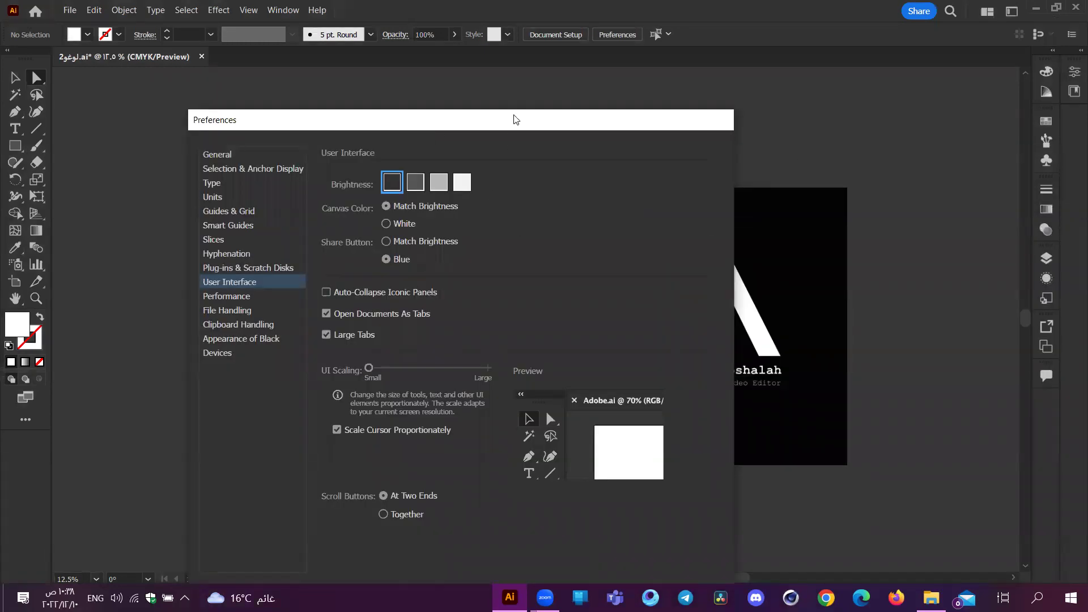
left_click_drag(515, 119, 612, 55)
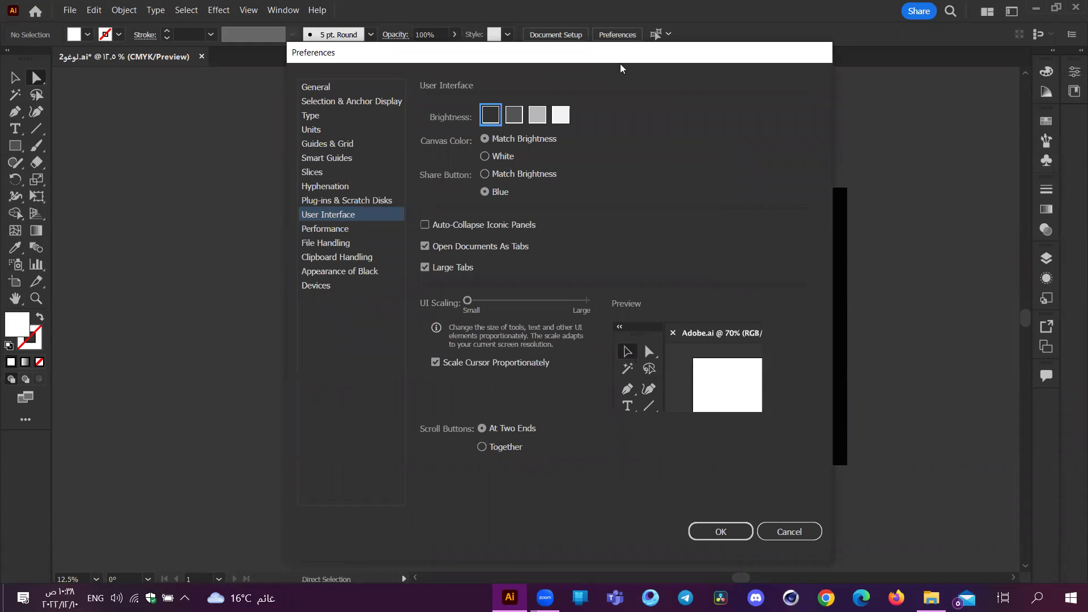
left_click(702, 529)
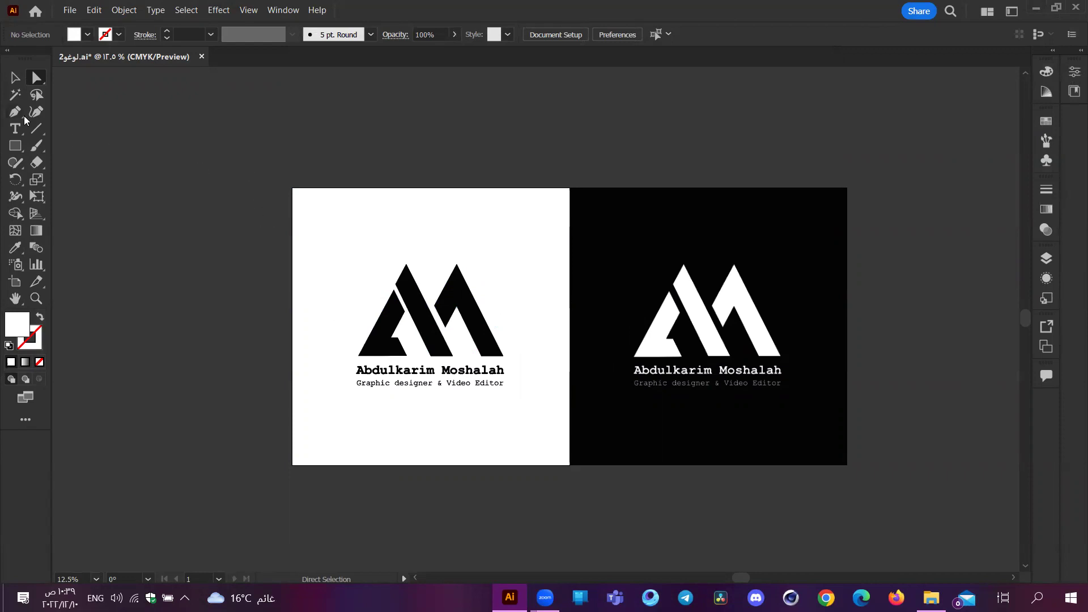
left_click(70, 10)
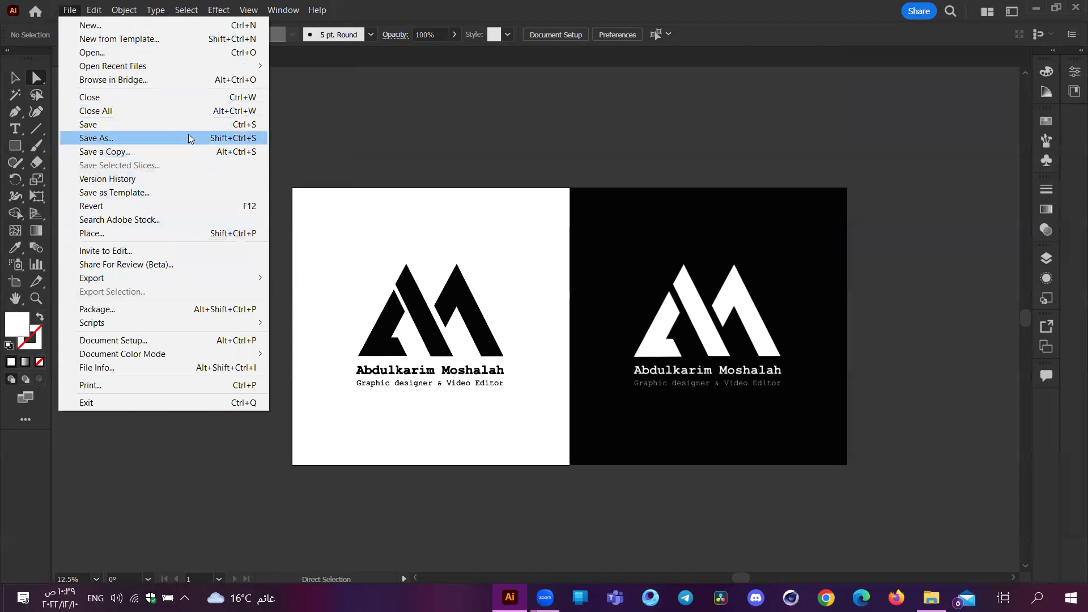
mouse_move(124, 9)
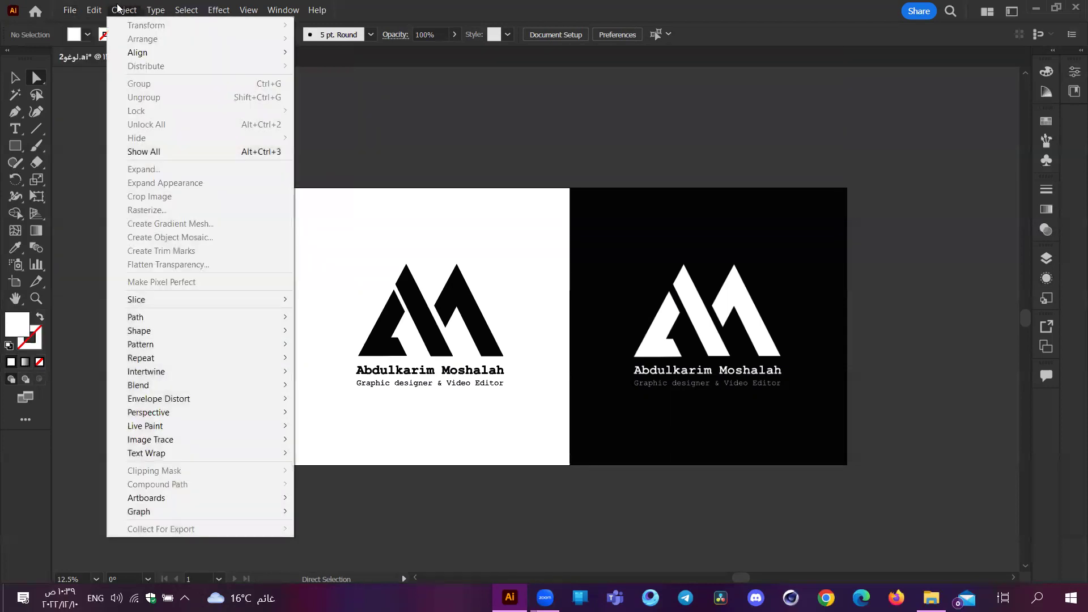
left_click(686, 1)
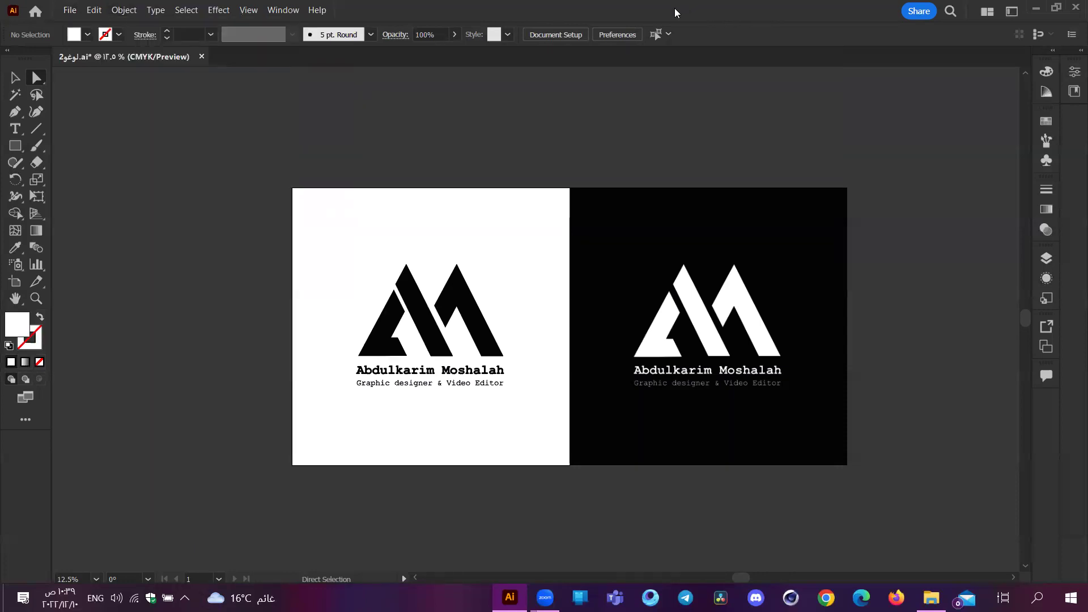
Step: Open the keyboard shortcuts settings and look through the list of tool shortcuts in the Illustrator Defaults set
left_click(96, 10)
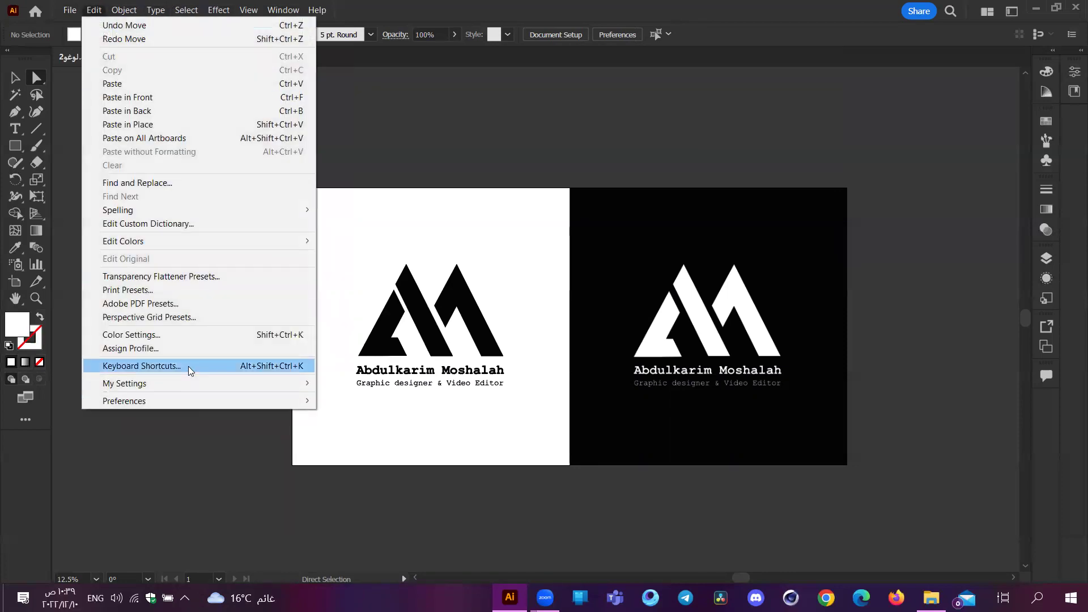
left_click(191, 367)
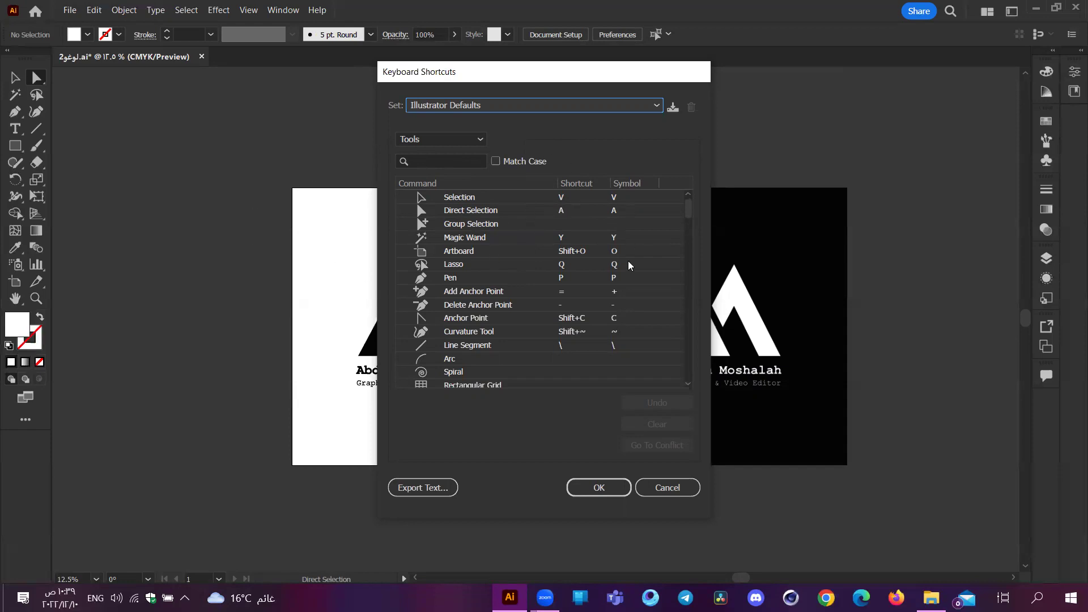
left_click(472, 145)
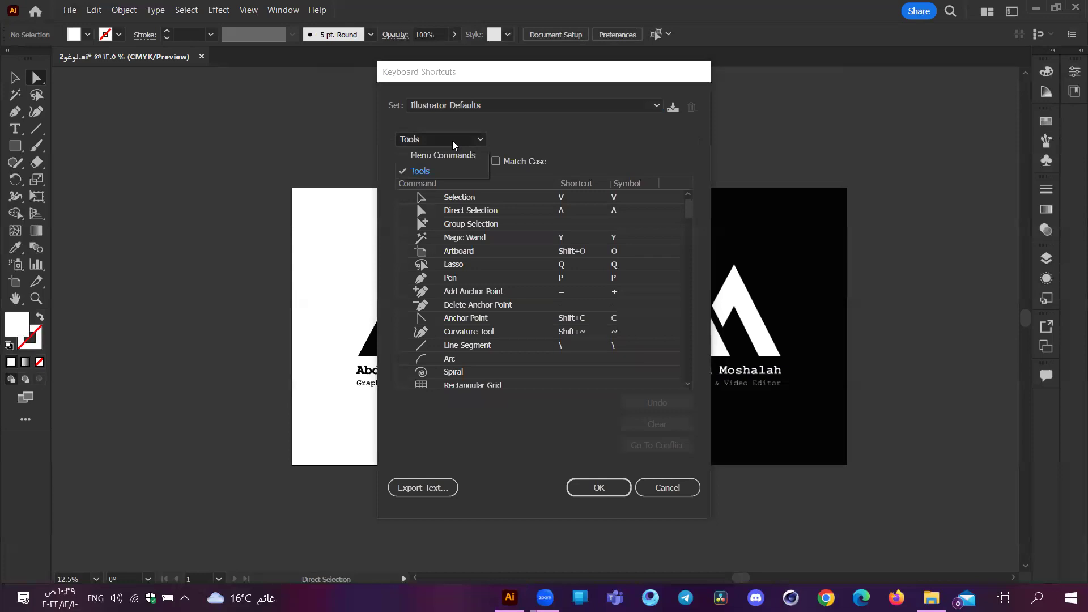
left_click(454, 143)
scroll(607, 313, "down", 15)
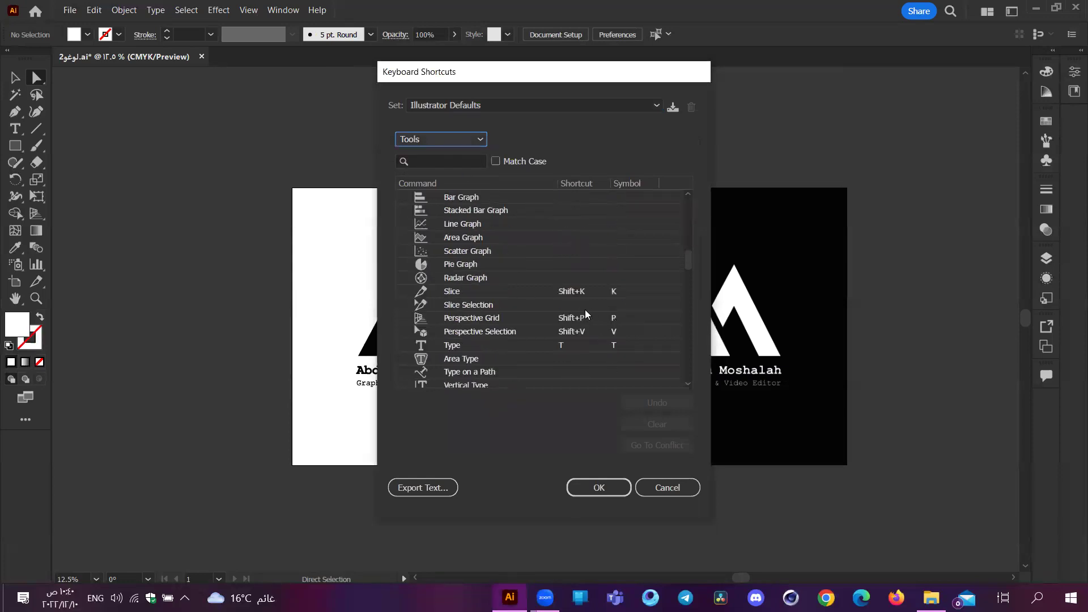
scroll(576, 310, "down", 20)
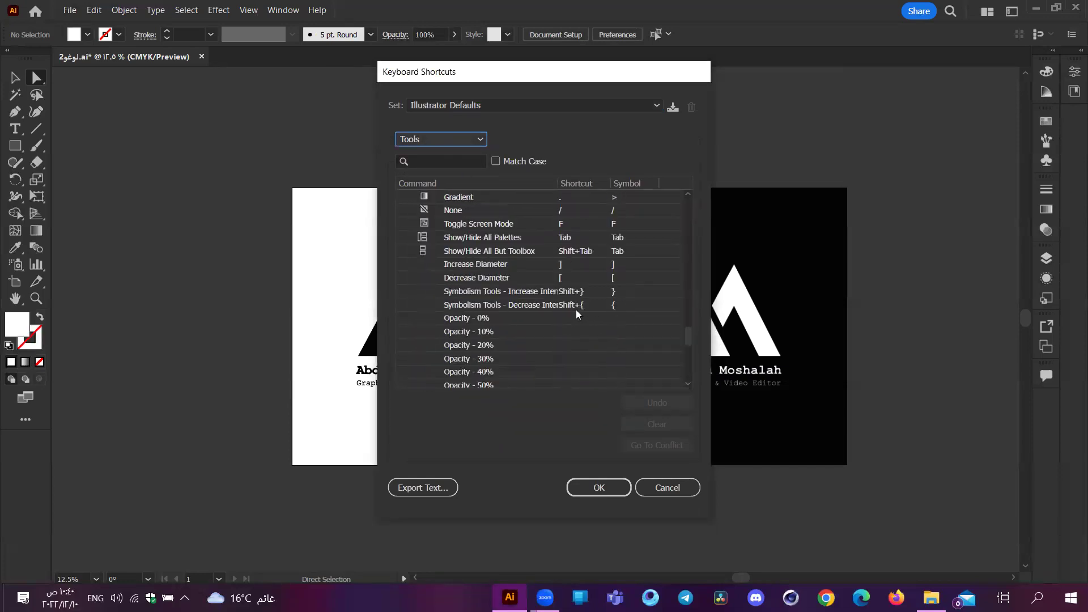
scroll(577, 311, "up", 5)
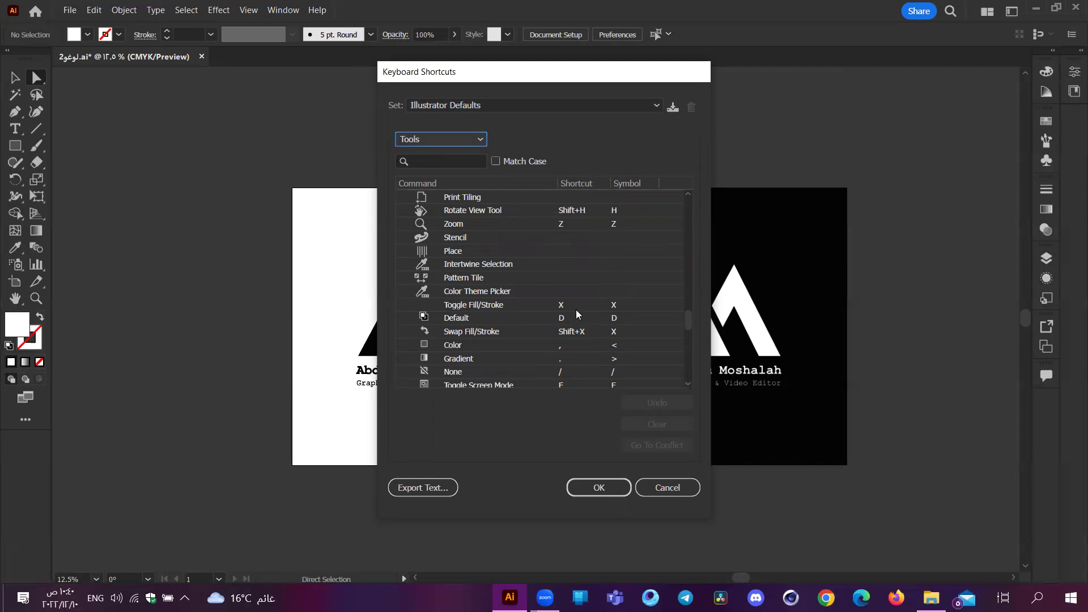
scroll(576, 309, "up", 8)
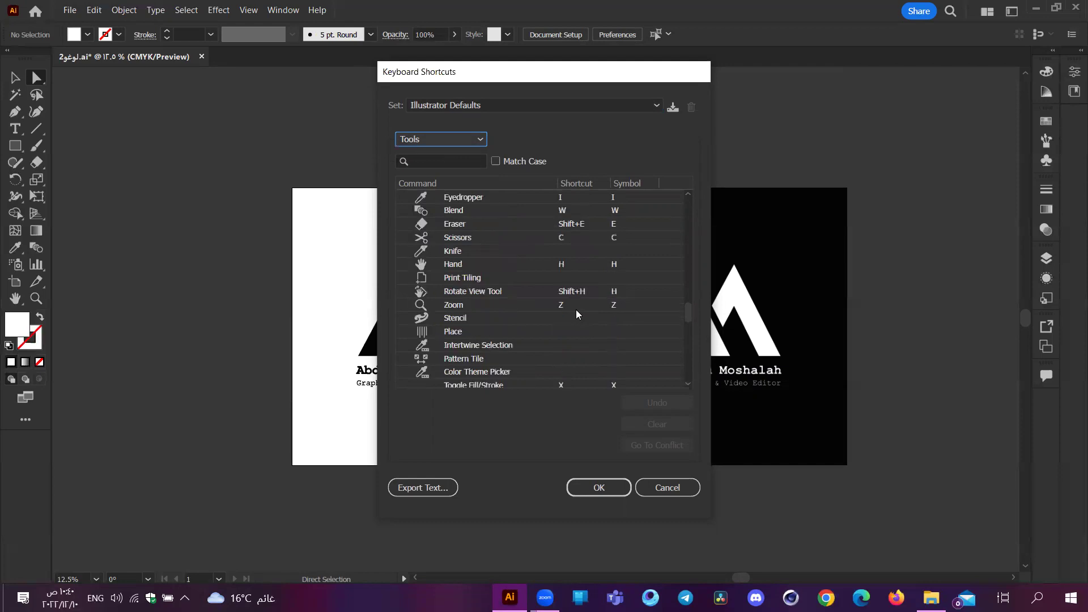
scroll(579, 302, "up", 10)
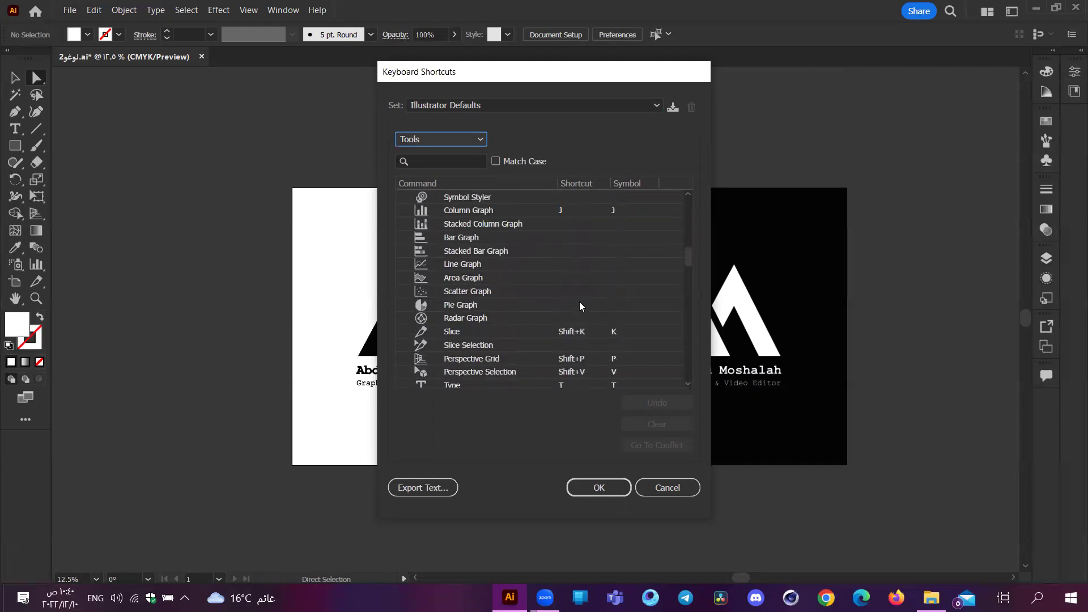
scroll(591, 296, "up", 2)
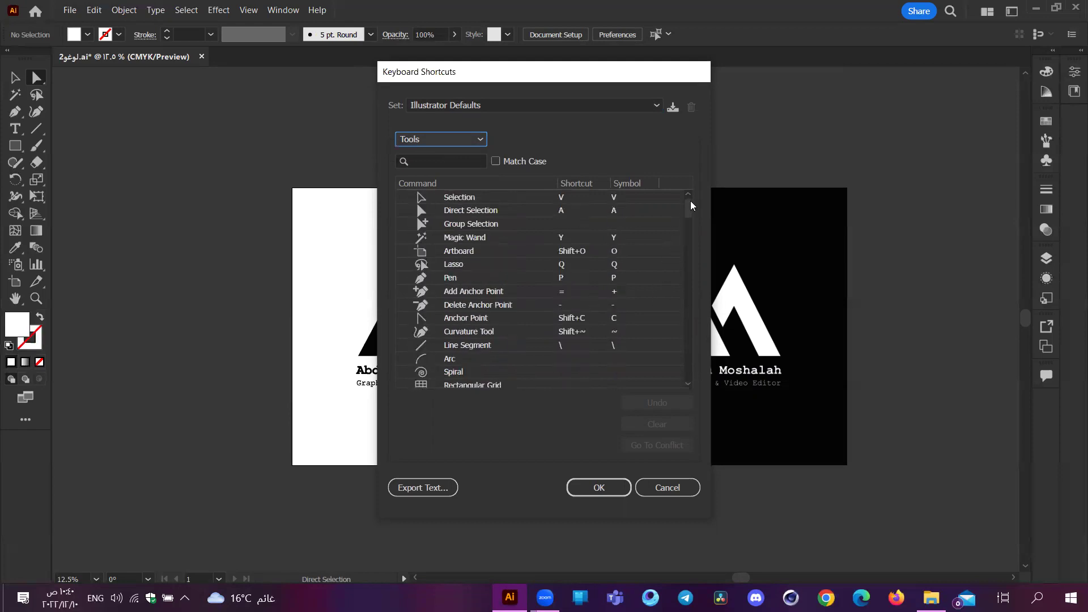
Step: Try assigning F as the Selection tool's shortcut, and cancel the keyboard shortcuts dialog
left_click(561, 198)
type("f")
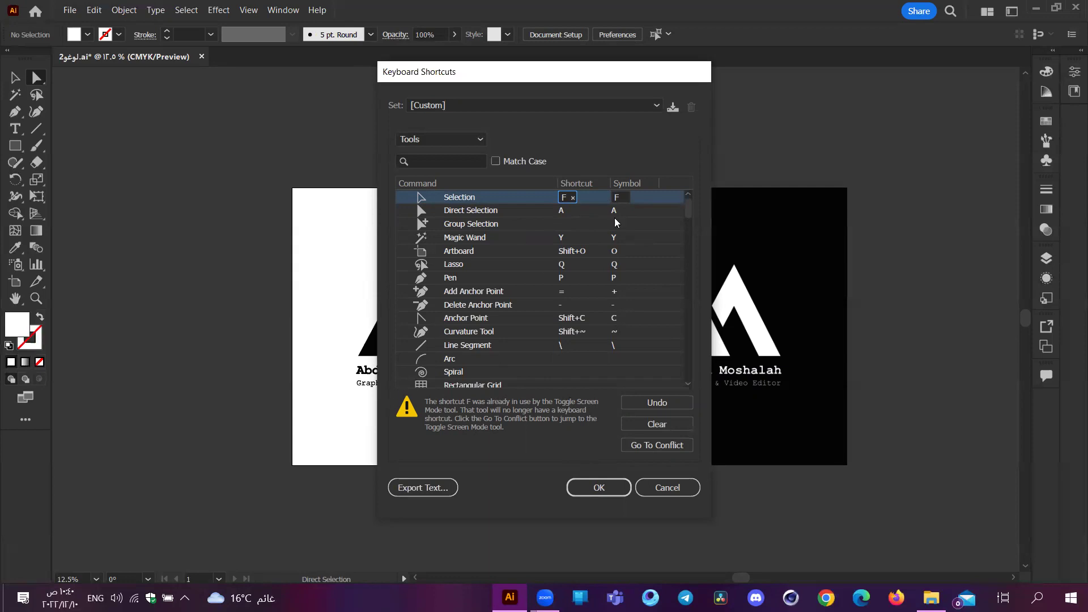
left_click(657, 487)
Step: Reopen the keyboard shortcuts, show the Group Selection tool's editable shortcut, and cancel the dialog
left_click(94, 10)
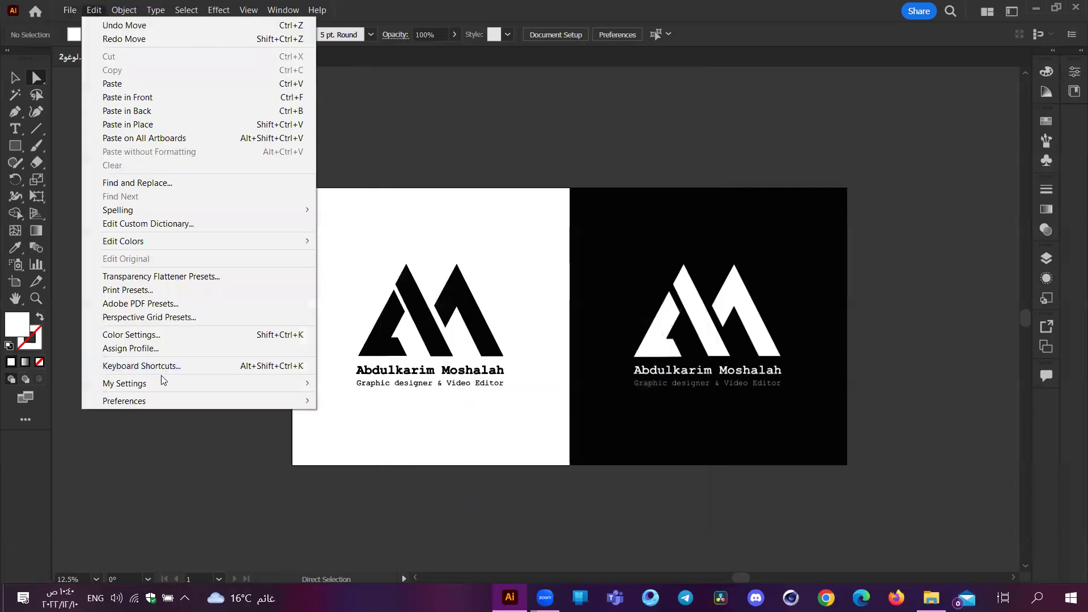
left_click(167, 366)
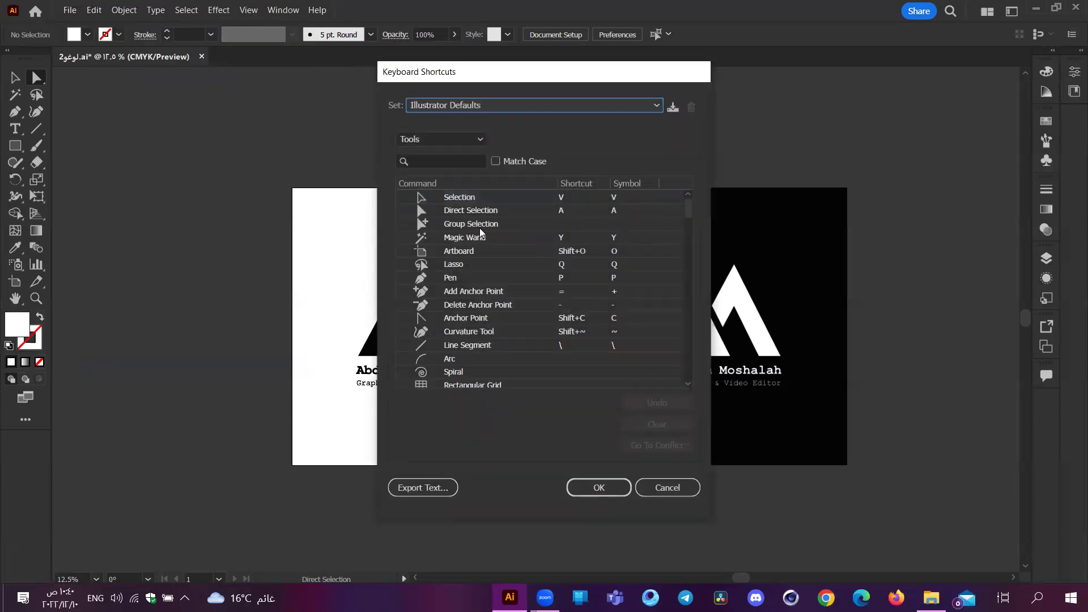
left_click(557, 224)
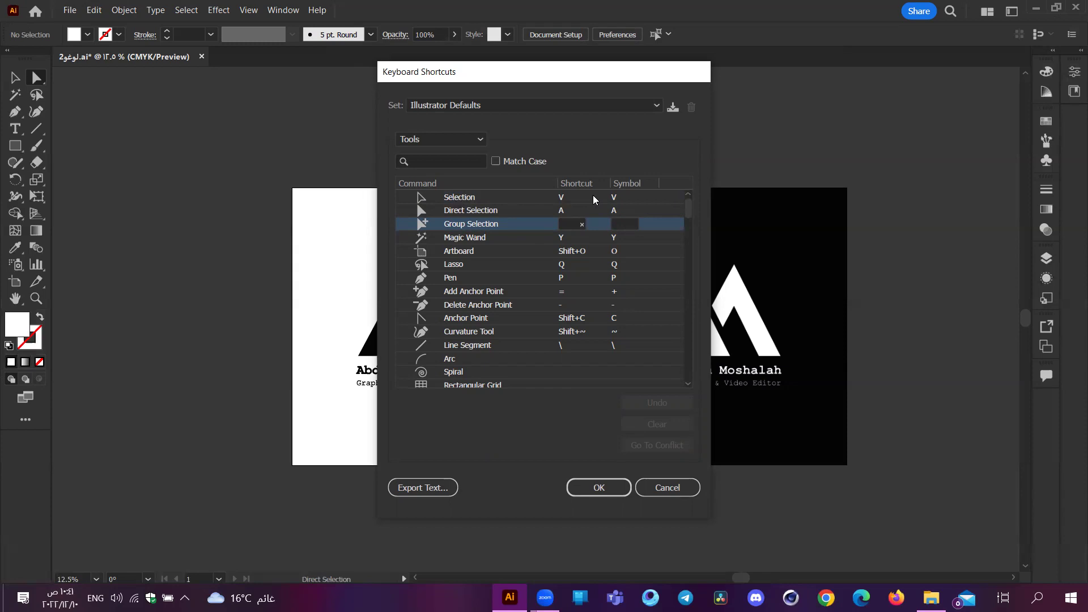
left_click(679, 488)
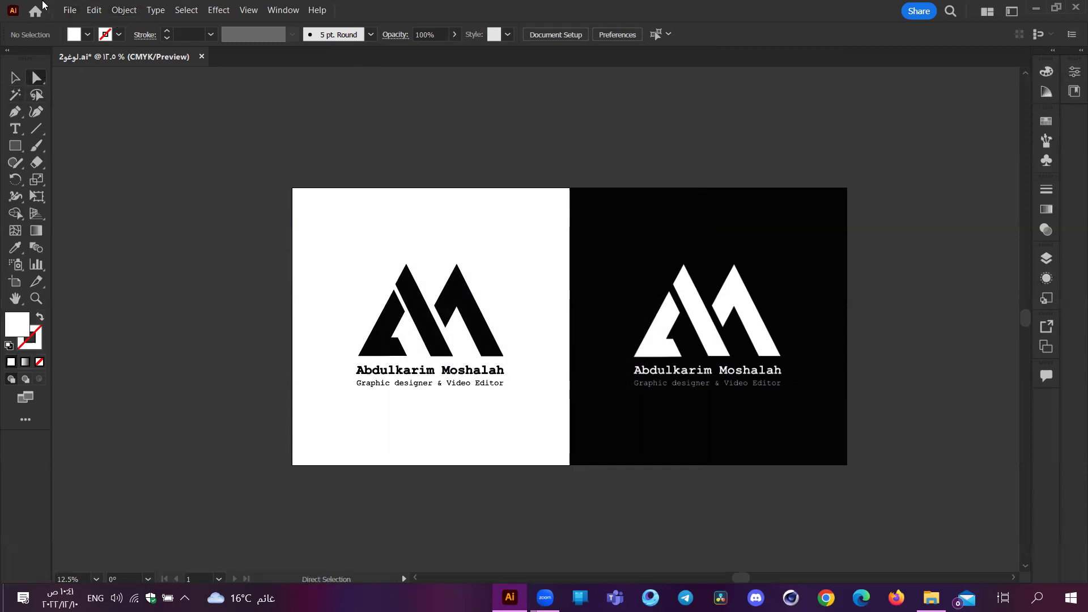
left_click(94, 9)
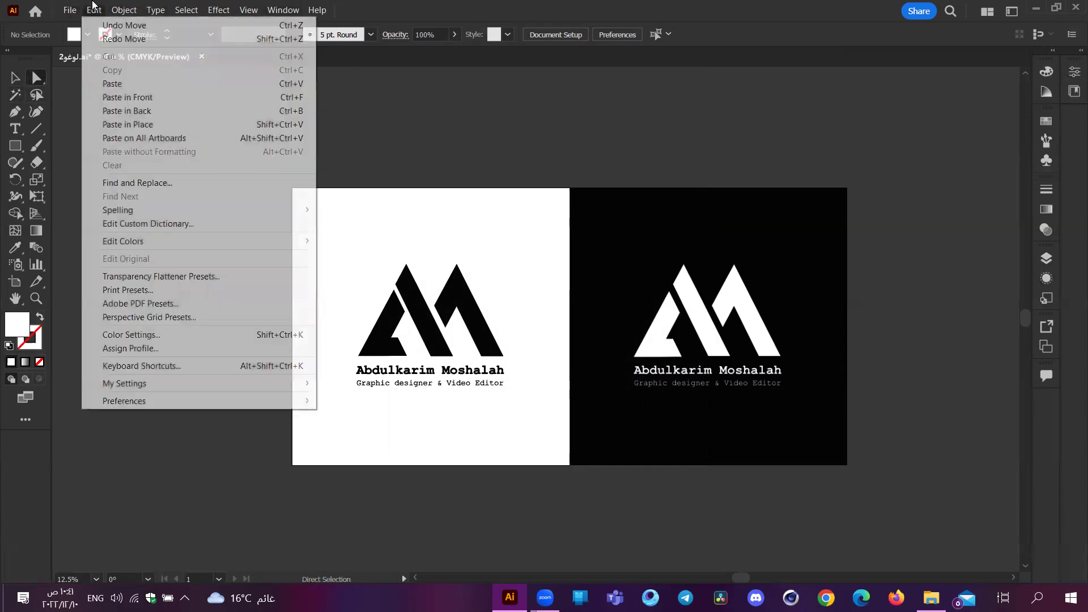
mouse_move(78, 5)
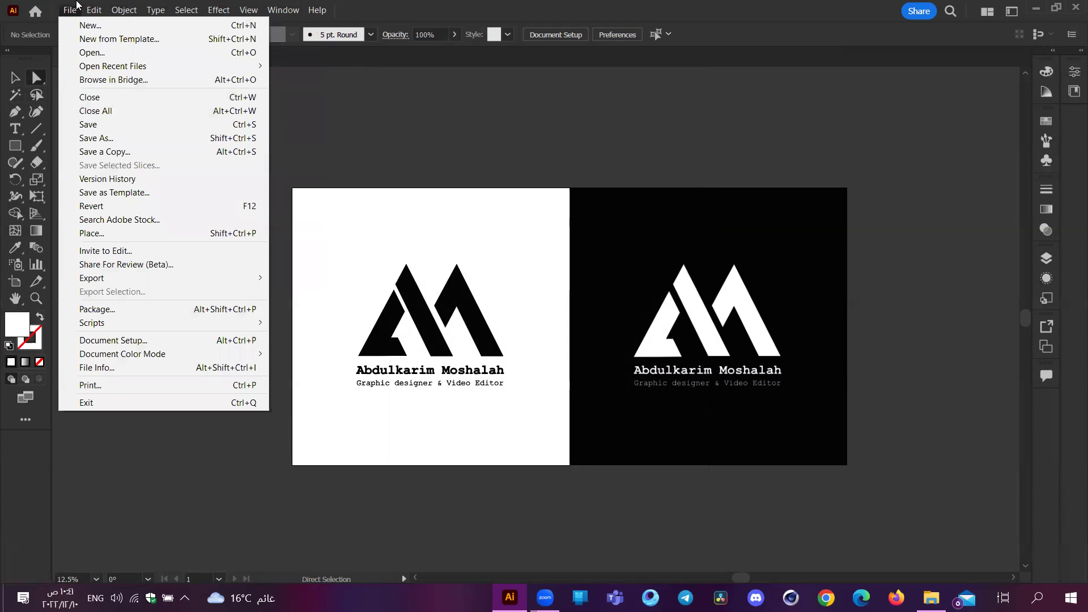
left_click(618, 5)
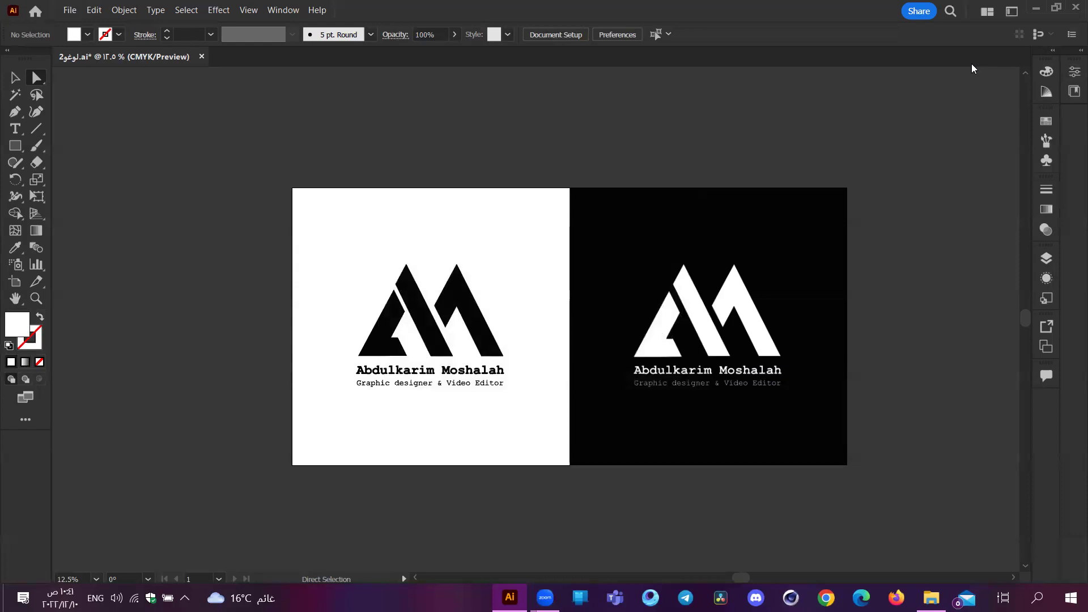
Step: Start a new document and browse the Saved category, all blank Mobile presets and the Mobile templates
key("ctrl+n")
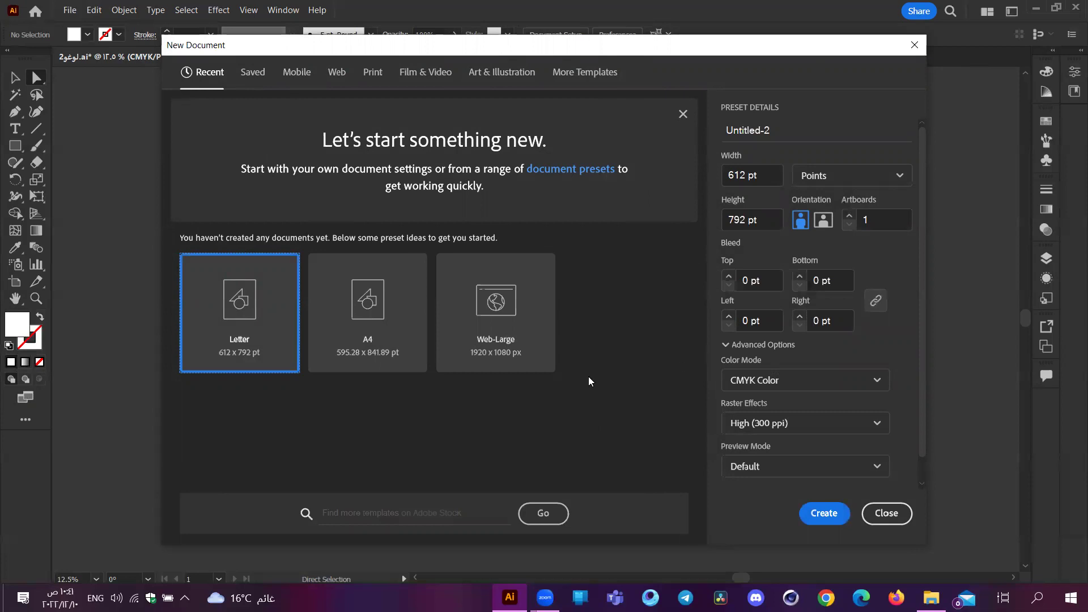
left_click(252, 72)
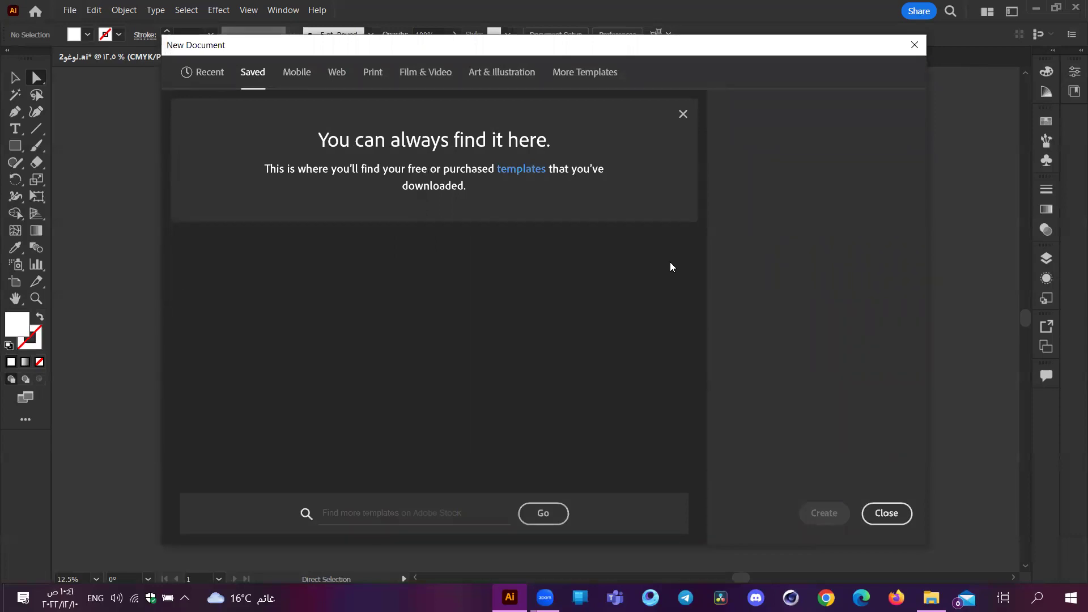
left_click(292, 75)
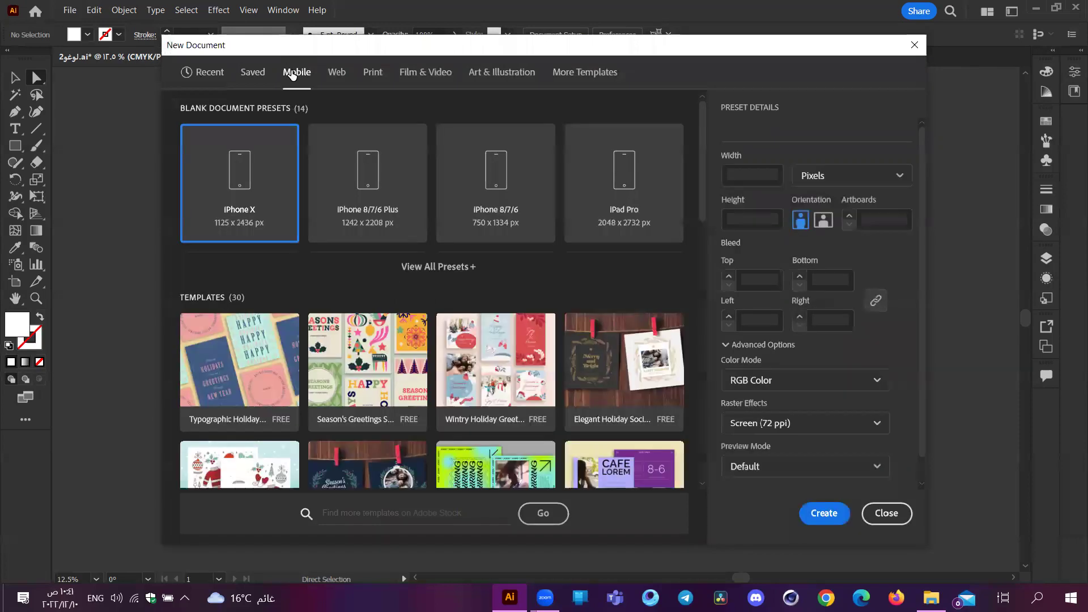
left_click(430, 266)
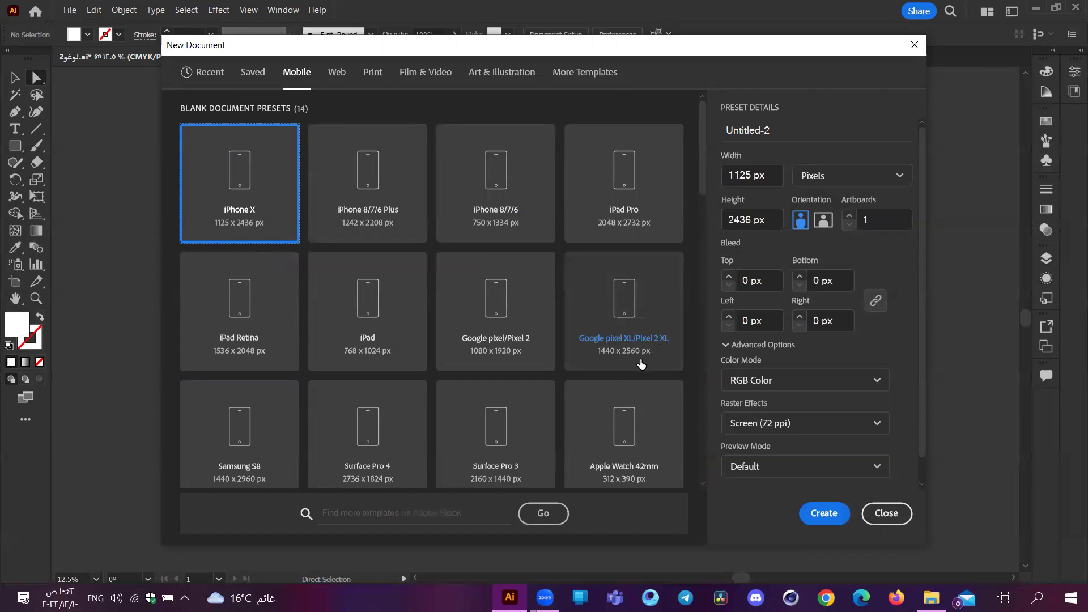
scroll(566, 422, "down", 3)
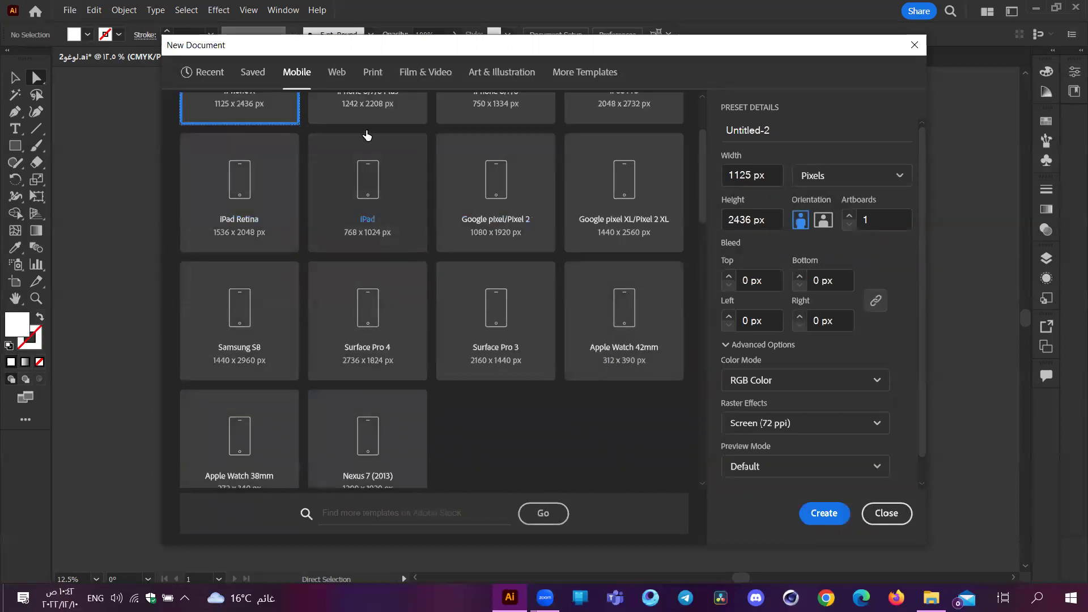
scroll(328, 247, "down", 9)
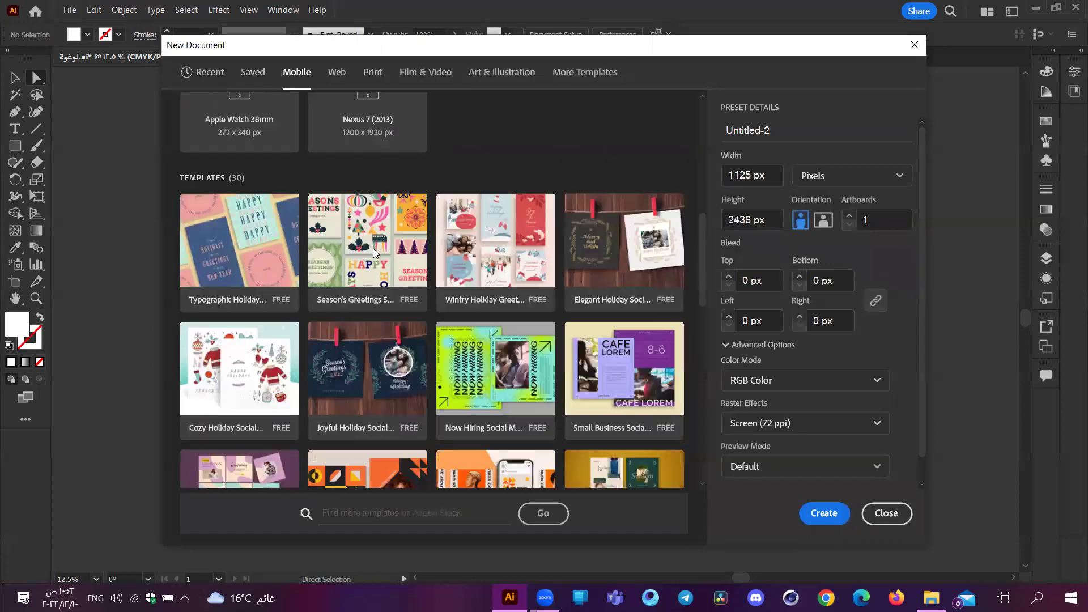
Step: Examine the details and preview of the Typographic Holiday Social Media Set template, and close the preview
left_click(241, 241)
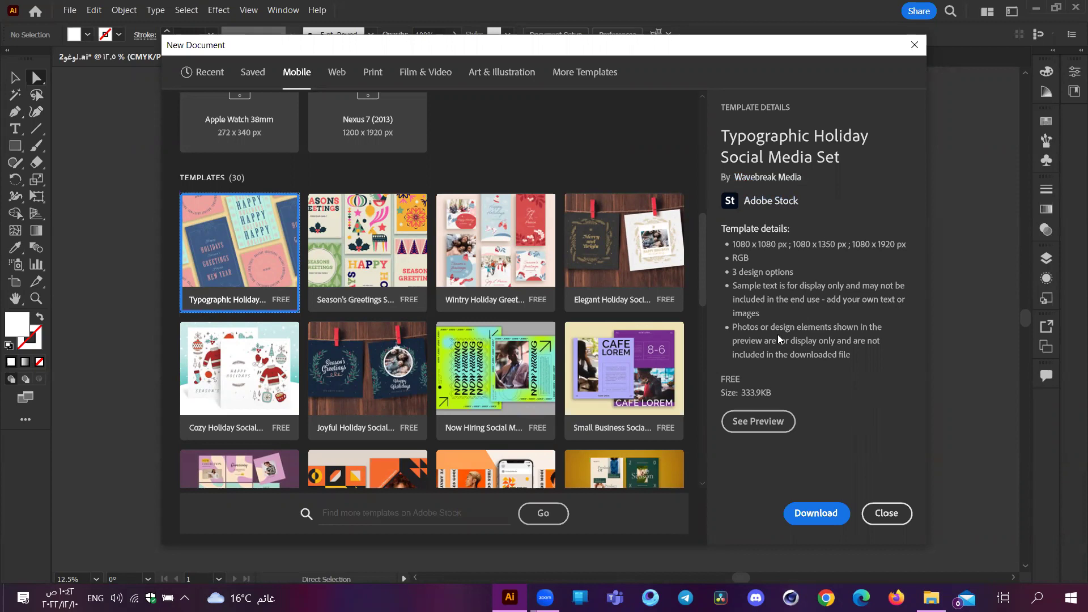
left_click(758, 421)
scroll(426, 336, "down", 7)
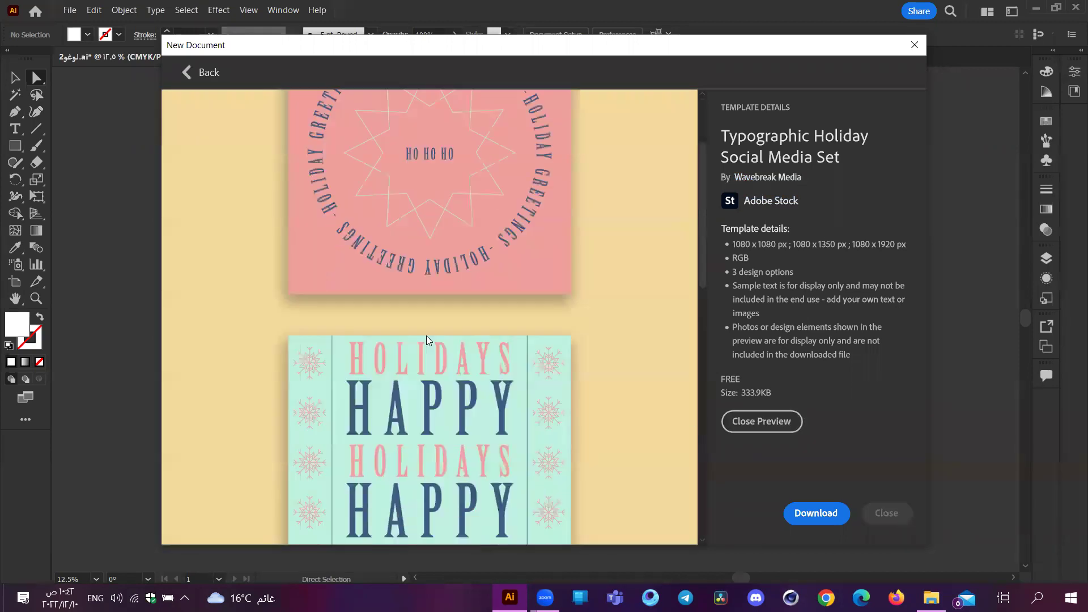
scroll(430, 338, "down", 5)
scroll(430, 337, "up", 10)
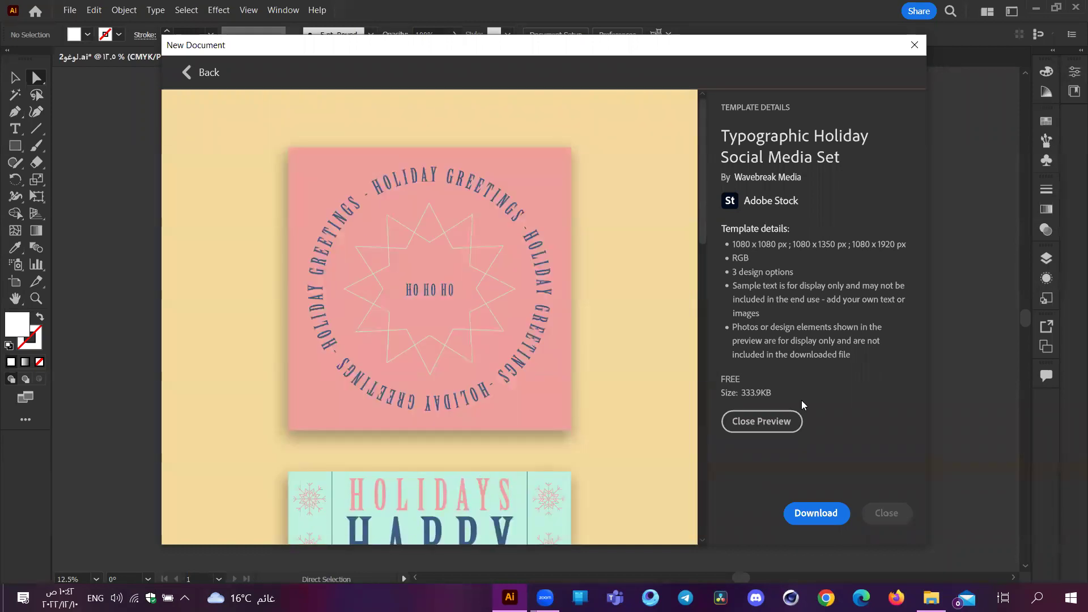
left_click(760, 421)
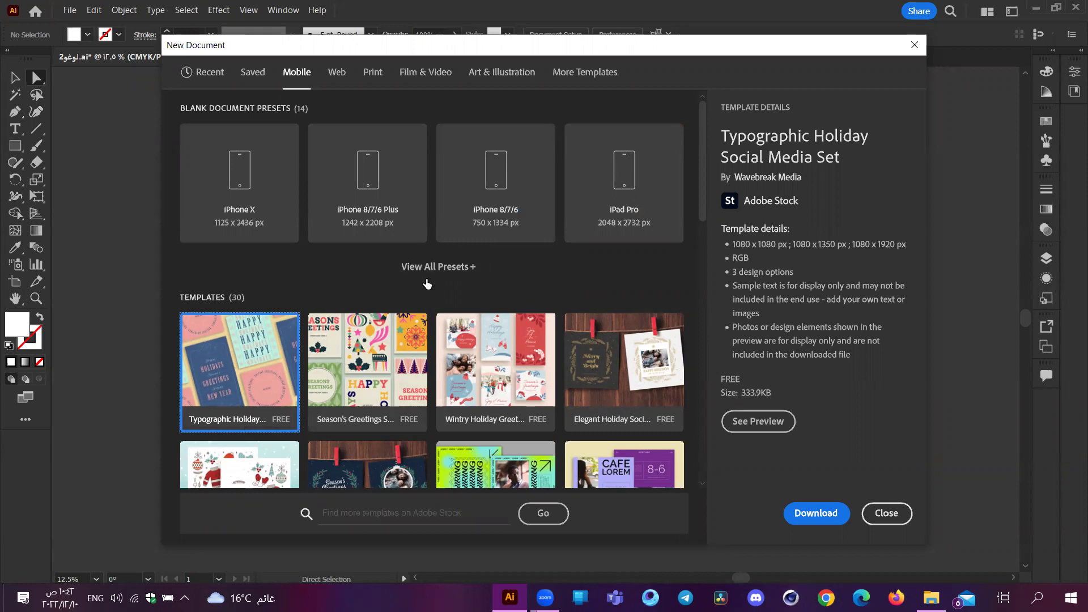
Step: Browse the remaining Mobile templates and examine the preview of the Gradient App Icons Kit
scroll(467, 296, "down", 10)
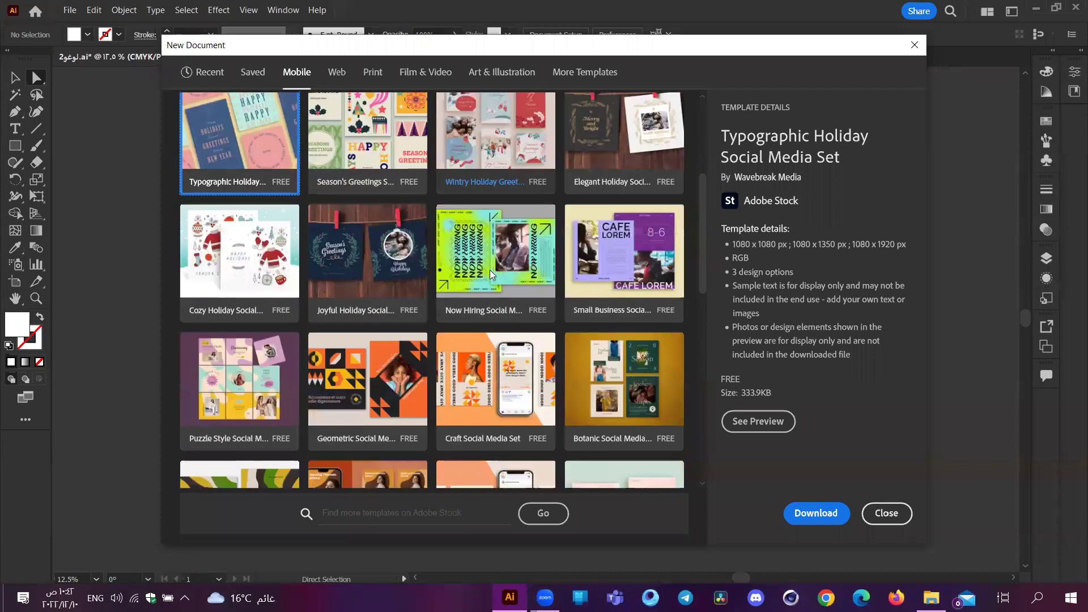
scroll(491, 275, "down", 2)
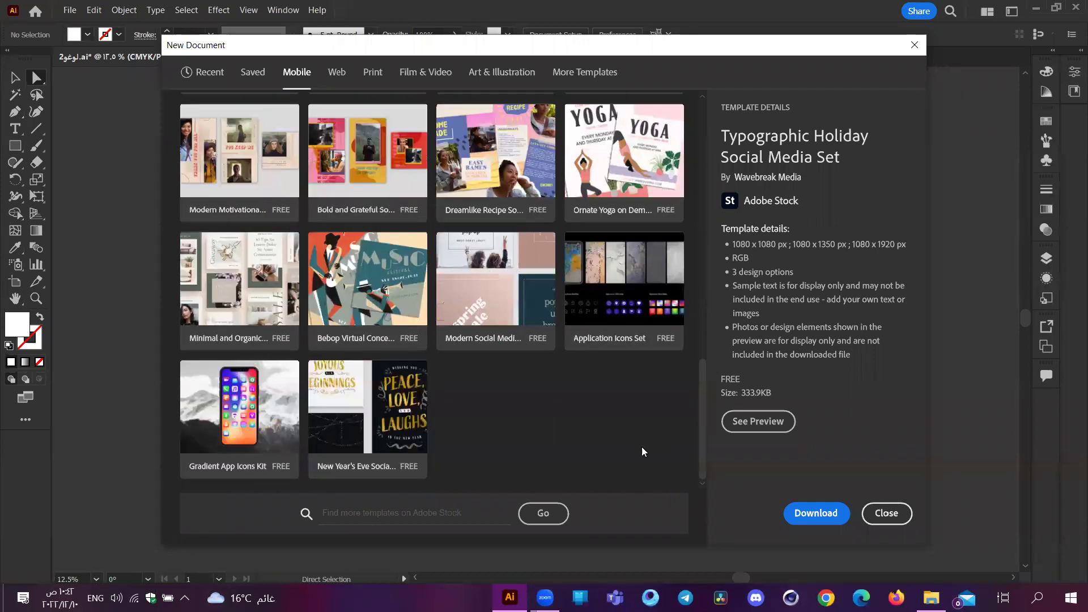
left_click(241, 413)
left_click(758, 358)
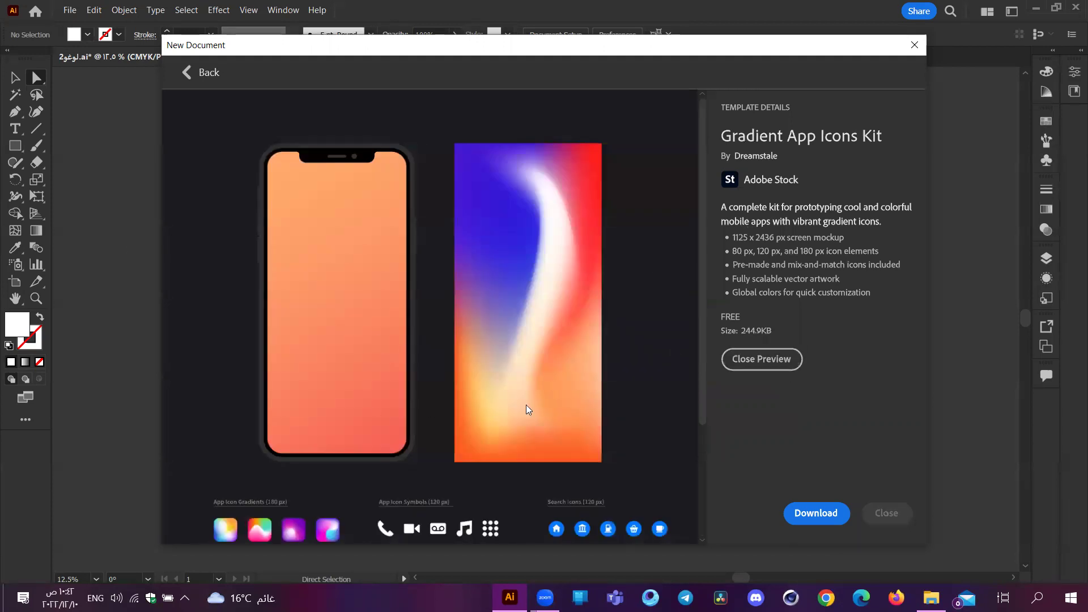
scroll(247, 446, "down", 3)
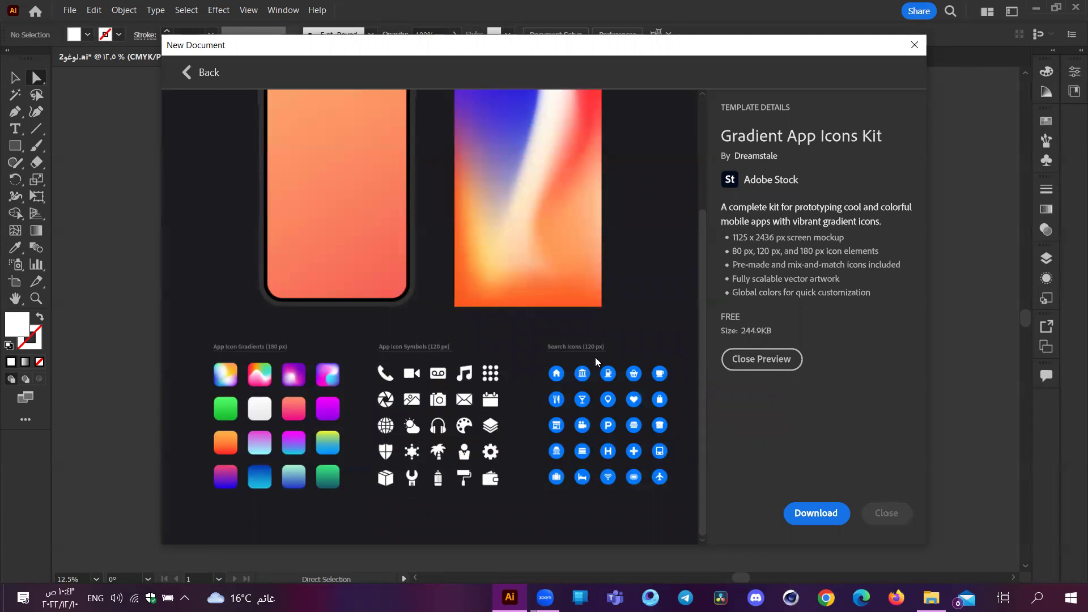
scroll(513, 288, "up", 3)
scroll(514, 288, "up", 1)
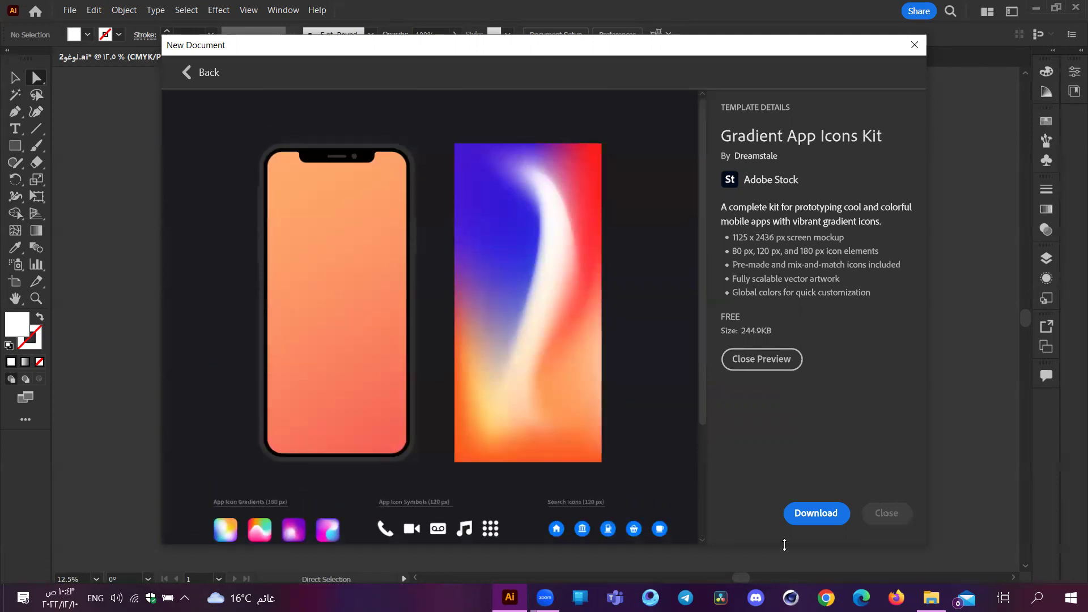
Step: Close the Gradient App Icons Kit preview and examine the details of the Beauty Social Media Set template
left_click(792, 362)
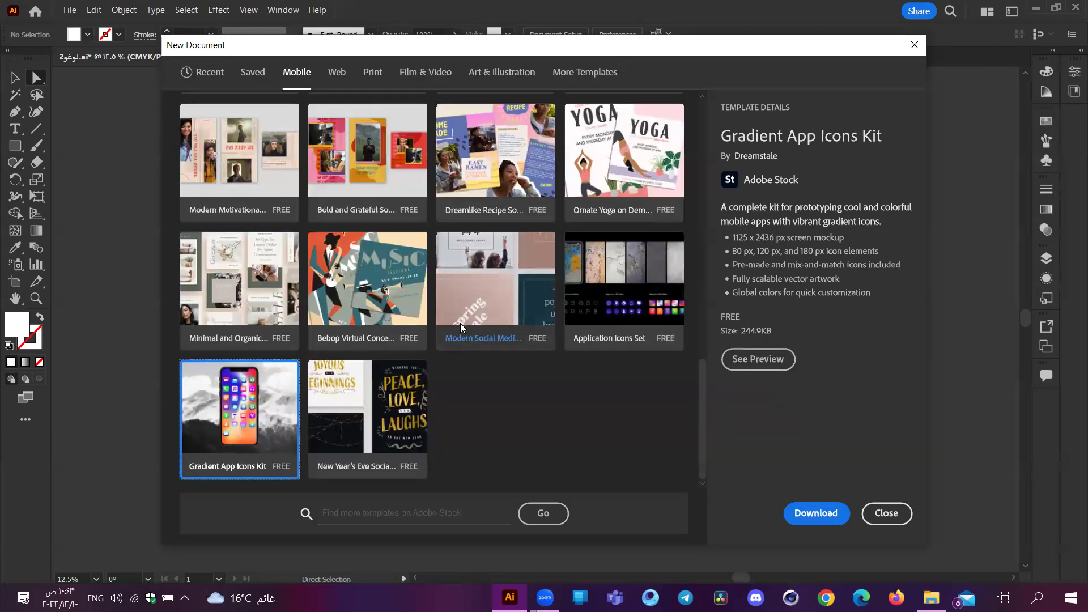
scroll(460, 323, "up", 5)
left_click(551, 298)
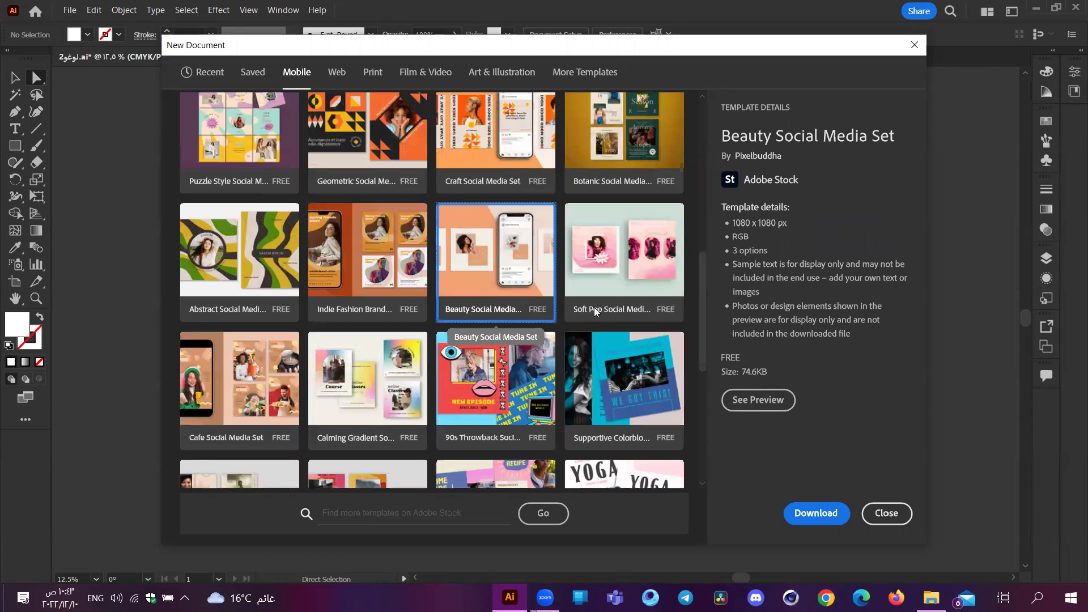
scroll(561, 314, "up", 8)
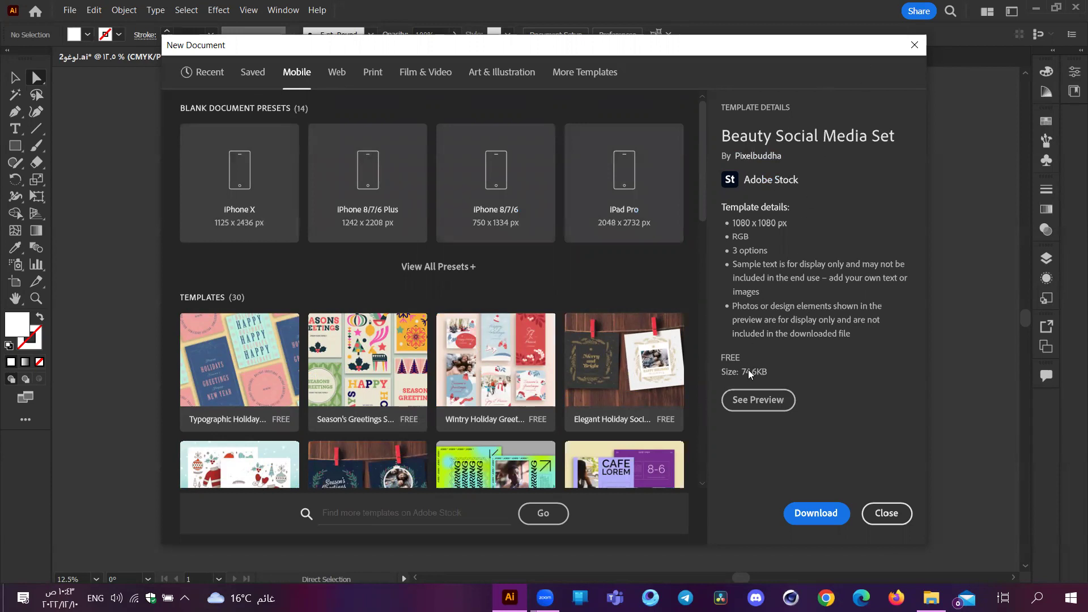
Step: Browse all blank document presets and the templates in the Web category
left_click(345, 80)
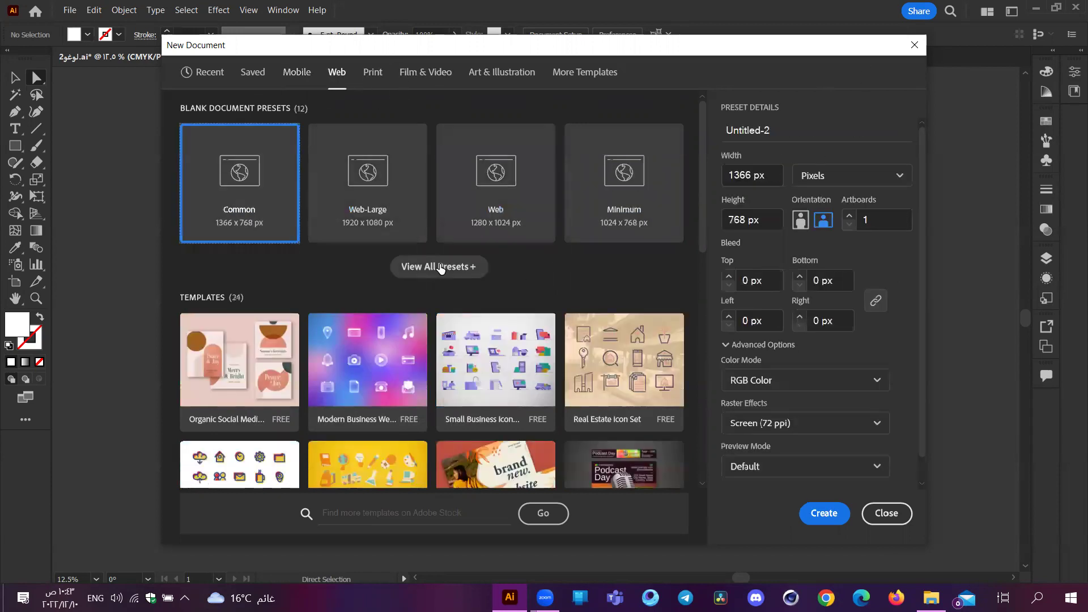
left_click(440, 266)
scroll(443, 267, "down", 3)
scroll(443, 267, "down", 3)
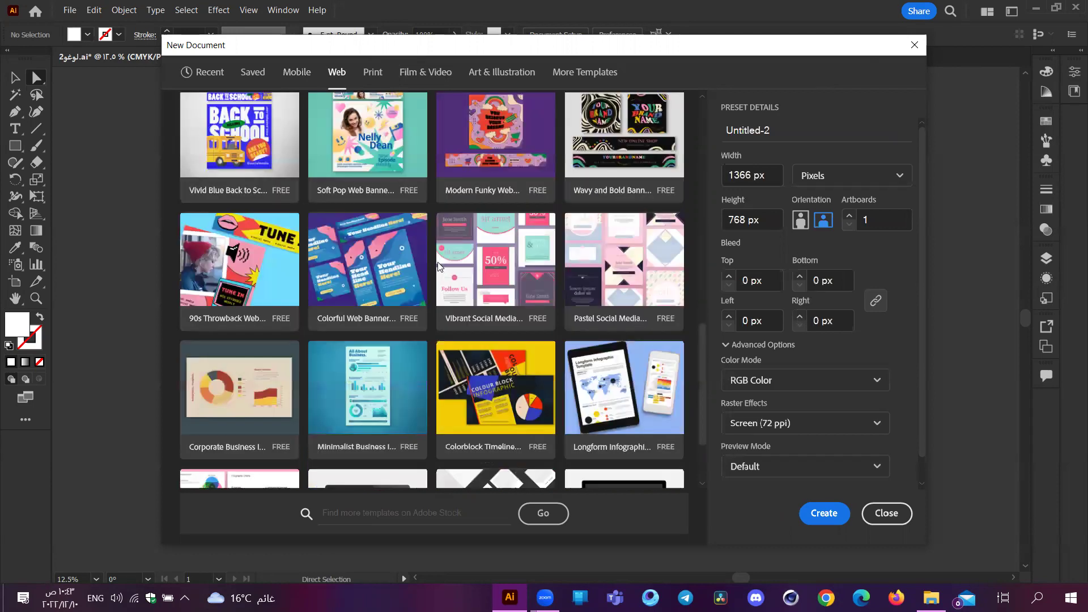
scroll(443, 268, "up", 8)
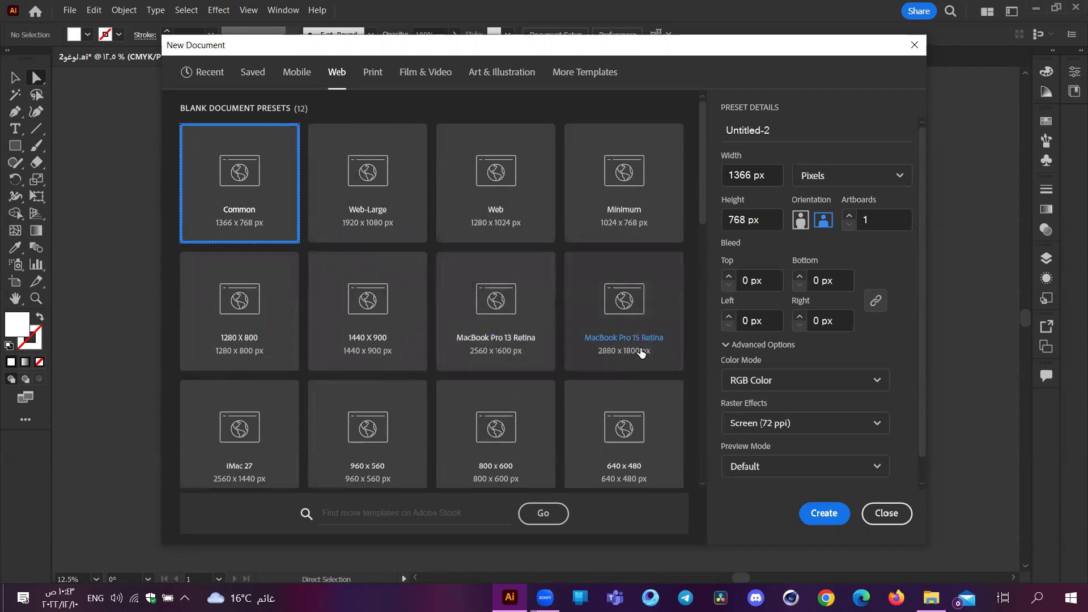
scroll(476, 352, "down", 6)
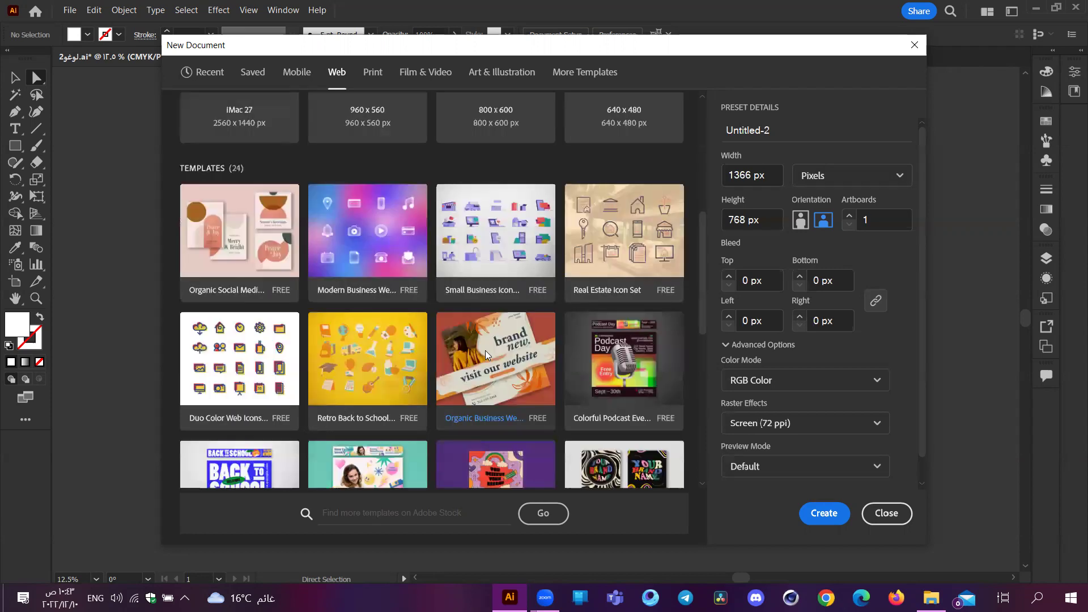
scroll(486, 354, "up", 2)
scroll(487, 358, "down", 5)
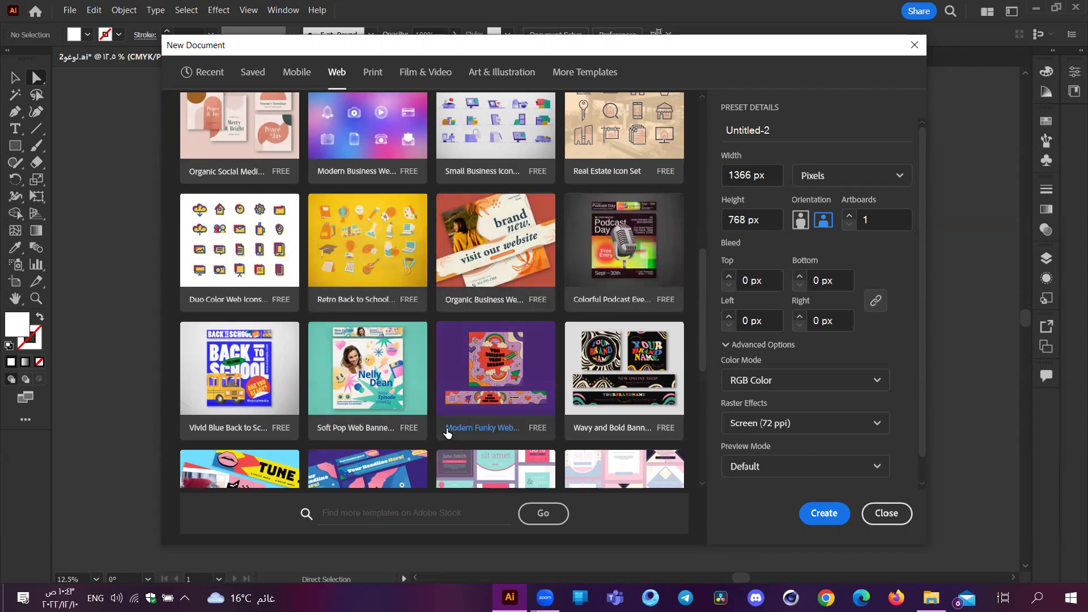
scroll(447, 432, "down", 2)
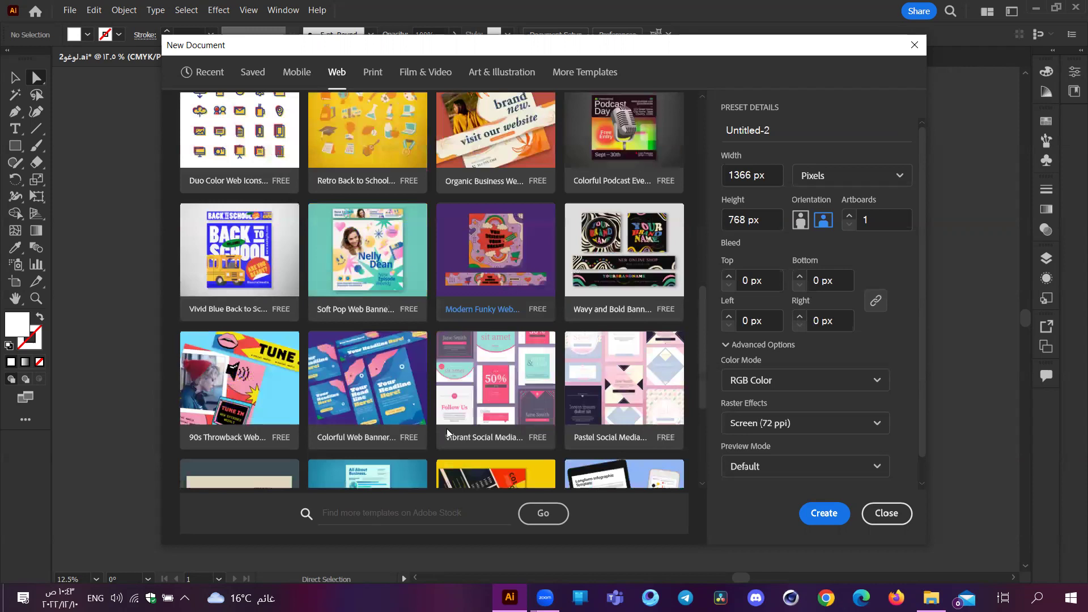
scroll(447, 429, "down", 4)
Step: Examine the preview of the Presentation Graphics with Instructions template, and close the preview
left_click(357, 411)
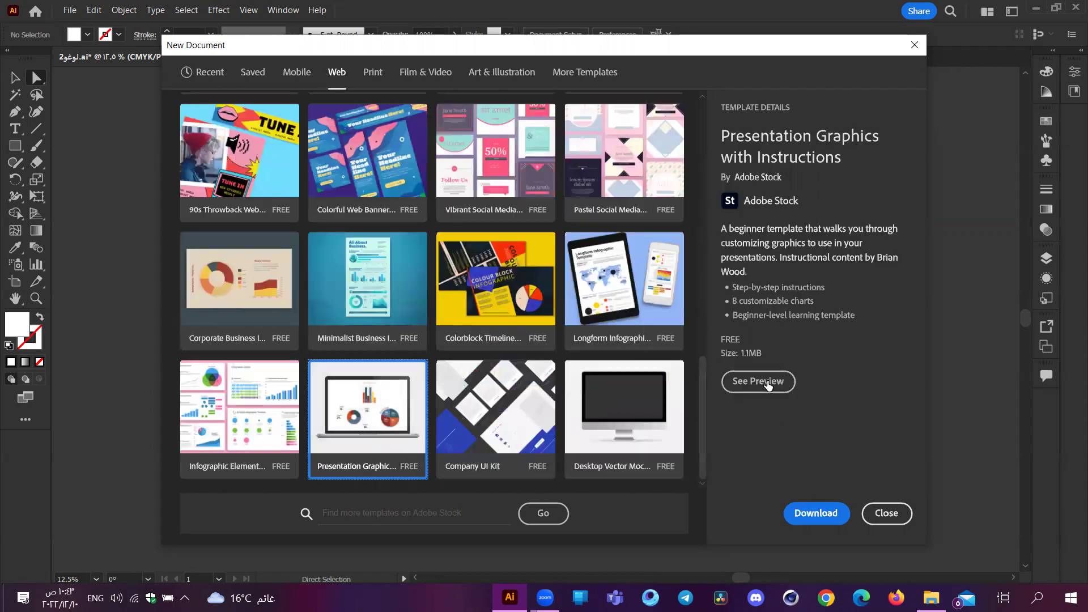
left_click(759, 381)
scroll(457, 284, "down", 5)
scroll(459, 289, "up", 5)
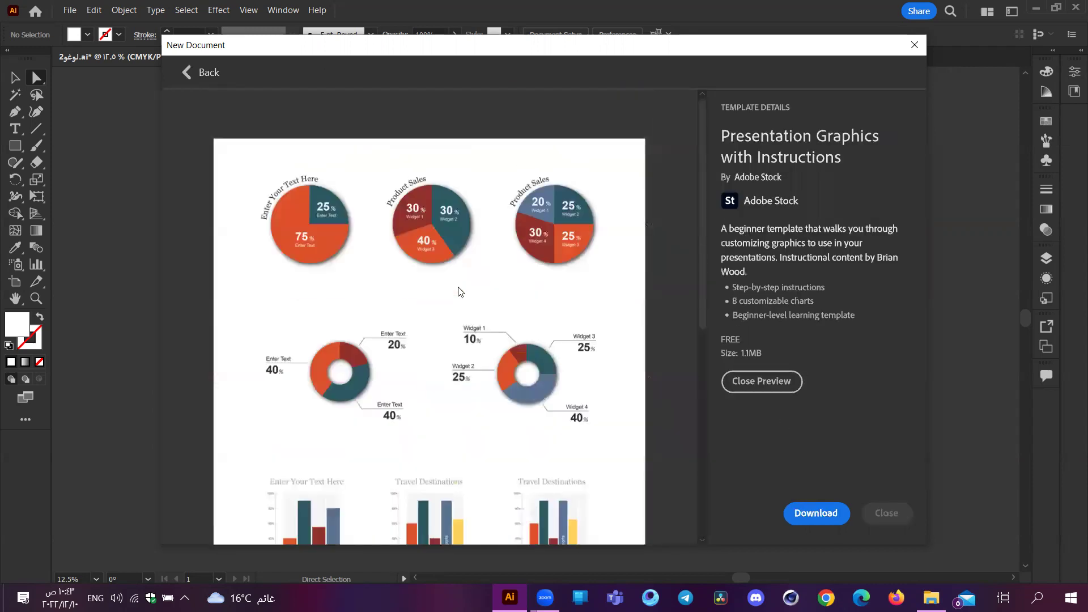
scroll(457, 289, "down", 3)
scroll(352, 213, "up", 3)
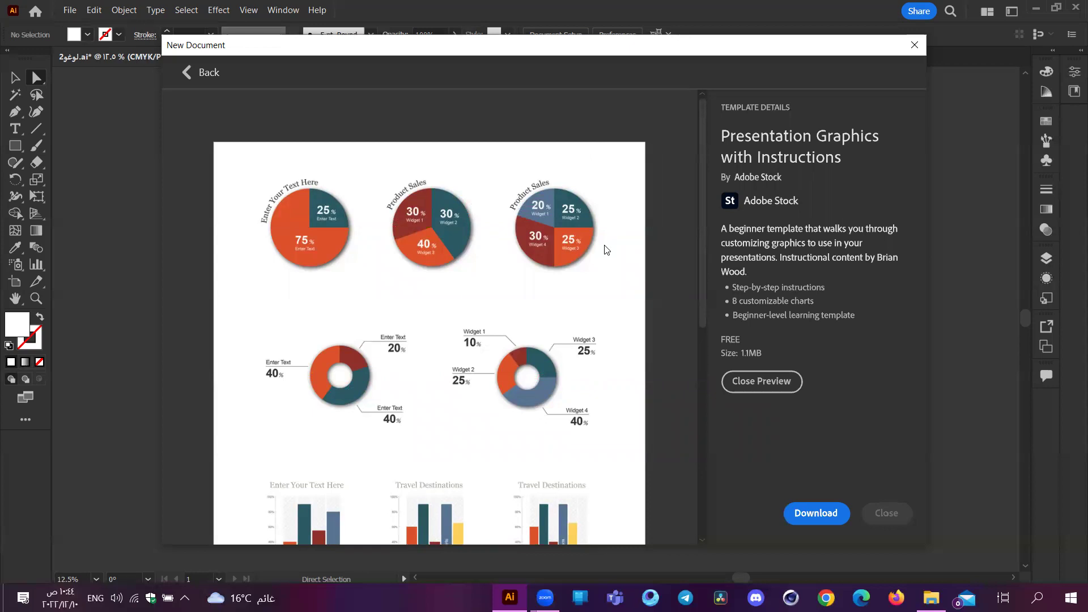
left_click(738, 382)
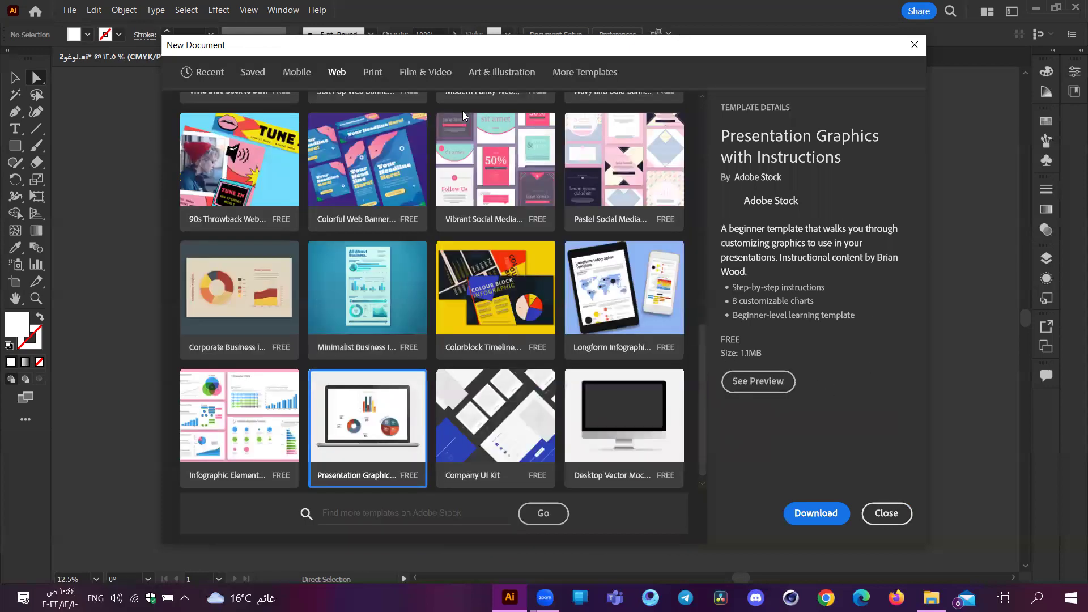
Step: Browse the Film & Video category, all Art & Illustration presets with their templates, and the More Templates category
left_click(438, 79)
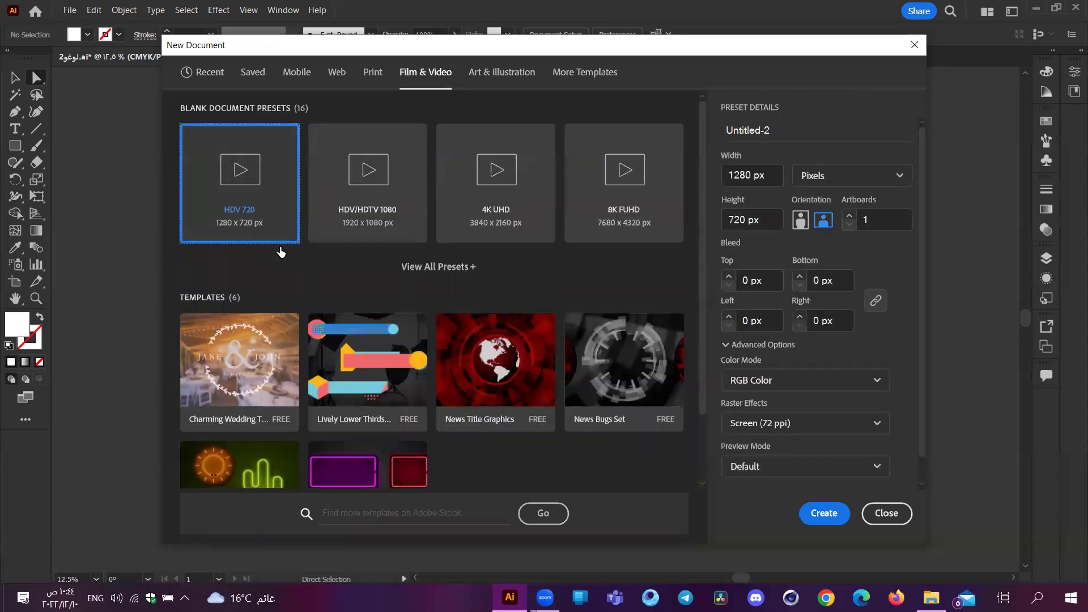
left_click(502, 73)
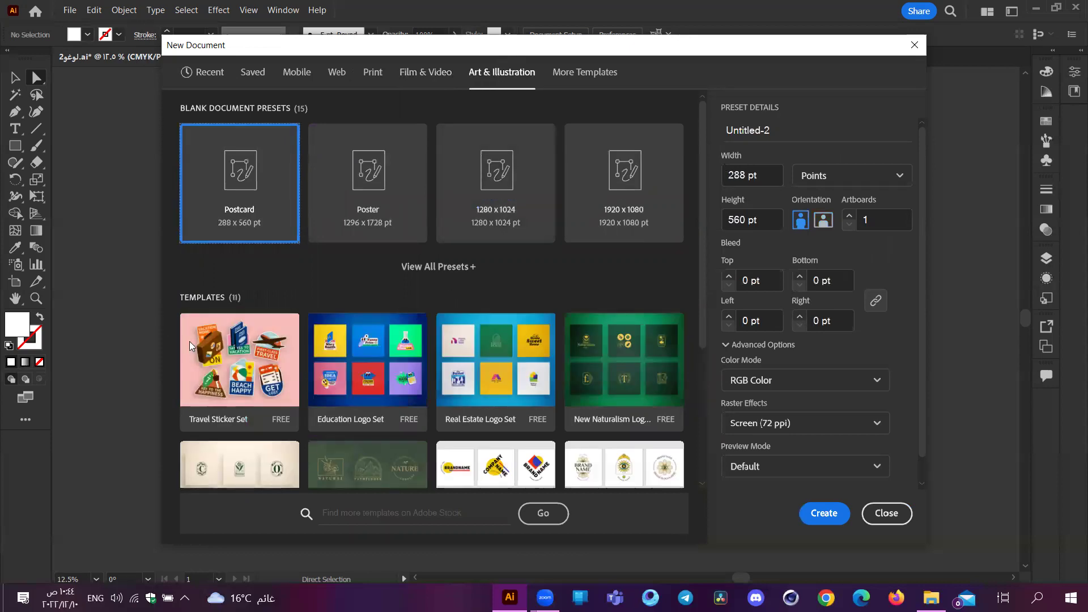
scroll(488, 284, "down", 4)
scroll(456, 331, "up", 4)
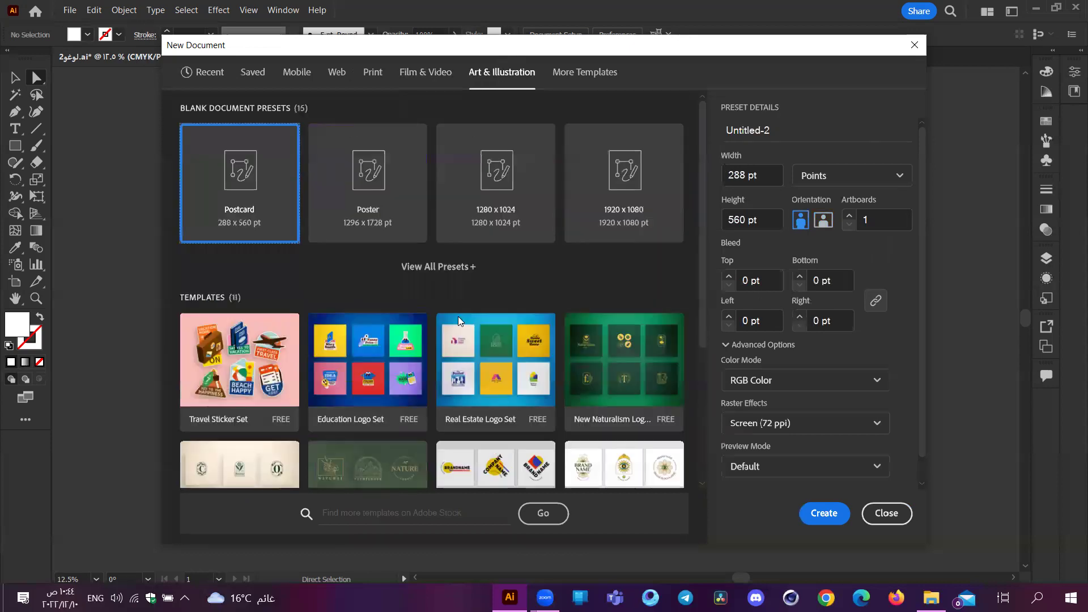
left_click(439, 266)
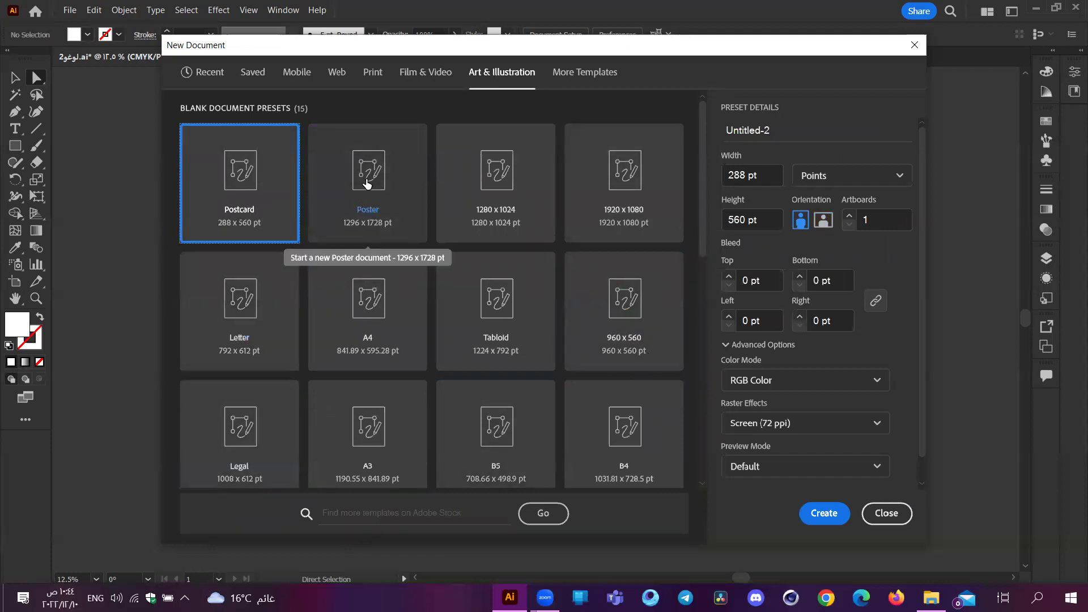
left_click(584, 84)
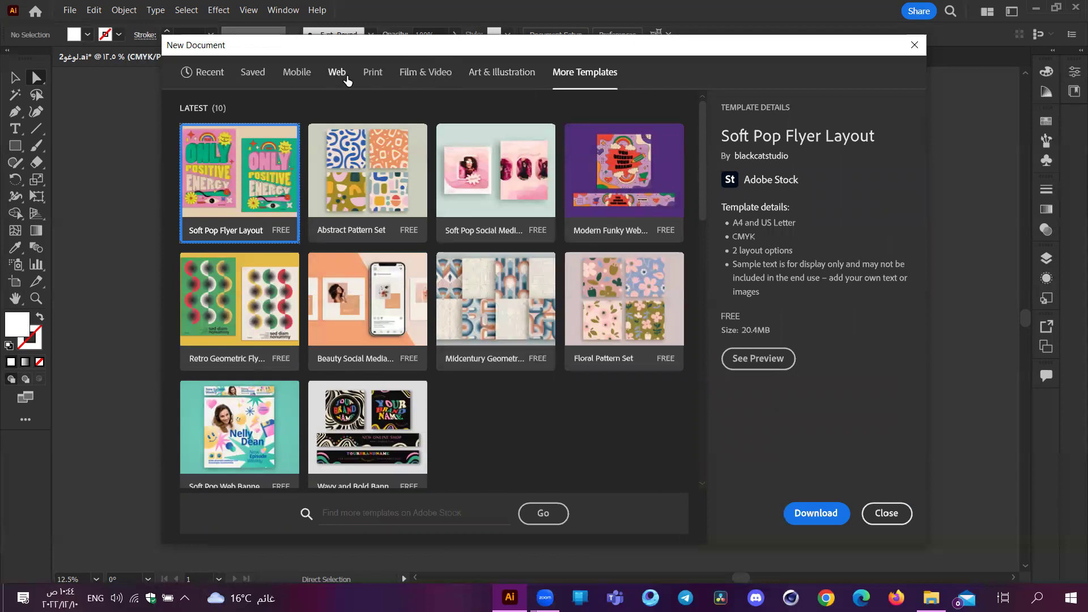
Step: Compare the default preset details of the Print, Mobile and Film & Video categories, ending on Print
left_click(378, 74)
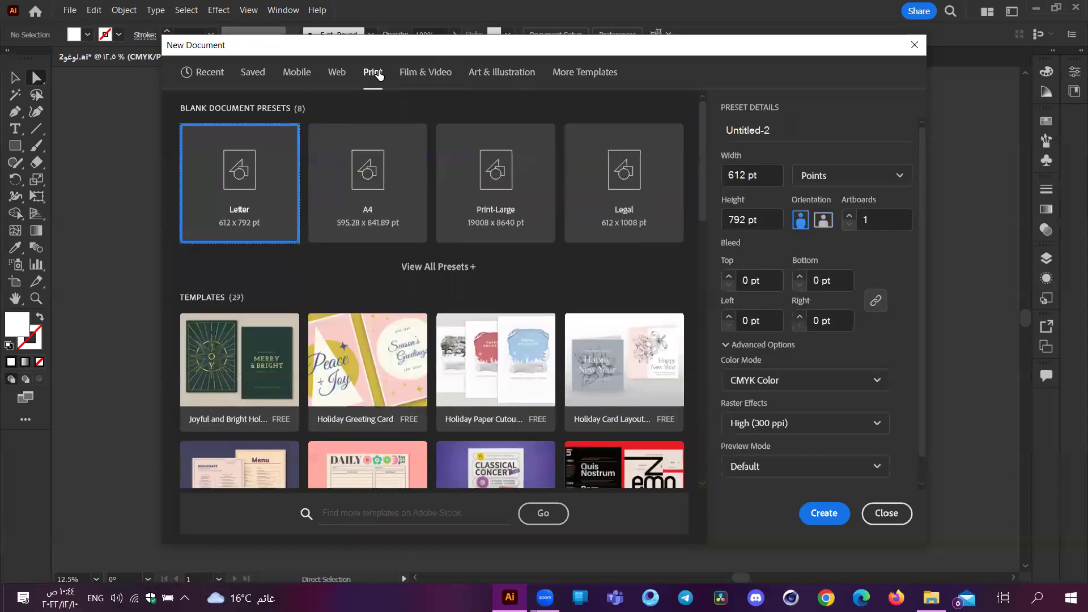
left_click(340, 72)
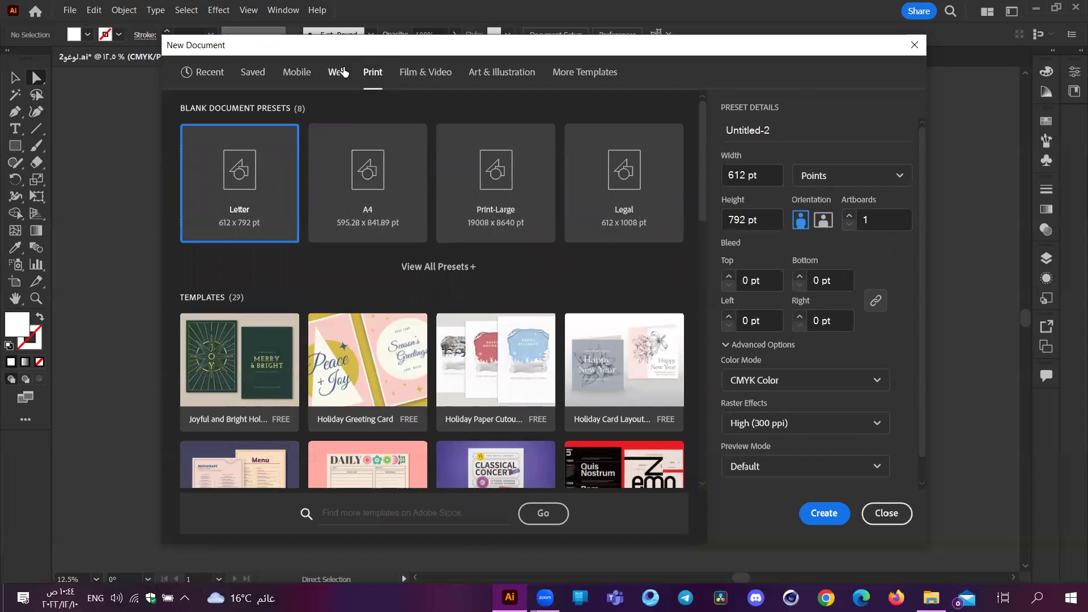
left_click(297, 72)
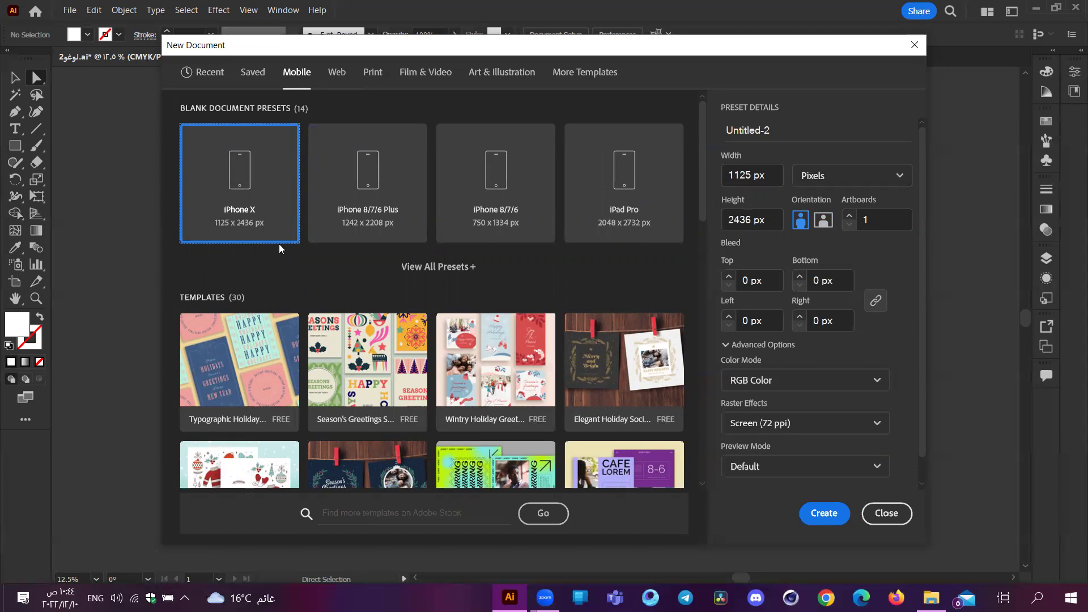
left_click(427, 80)
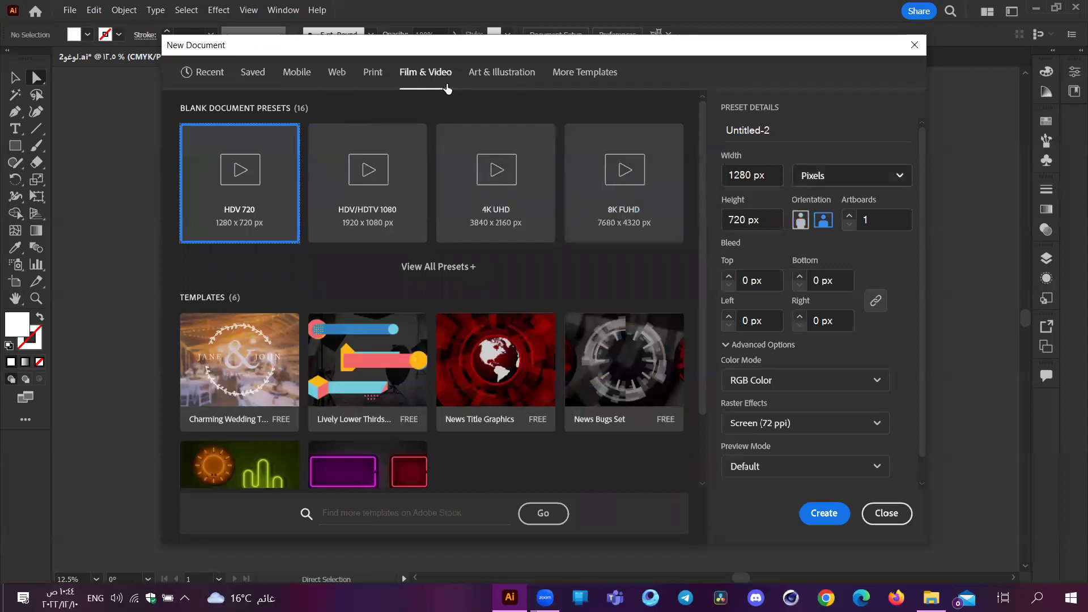
left_click(371, 73)
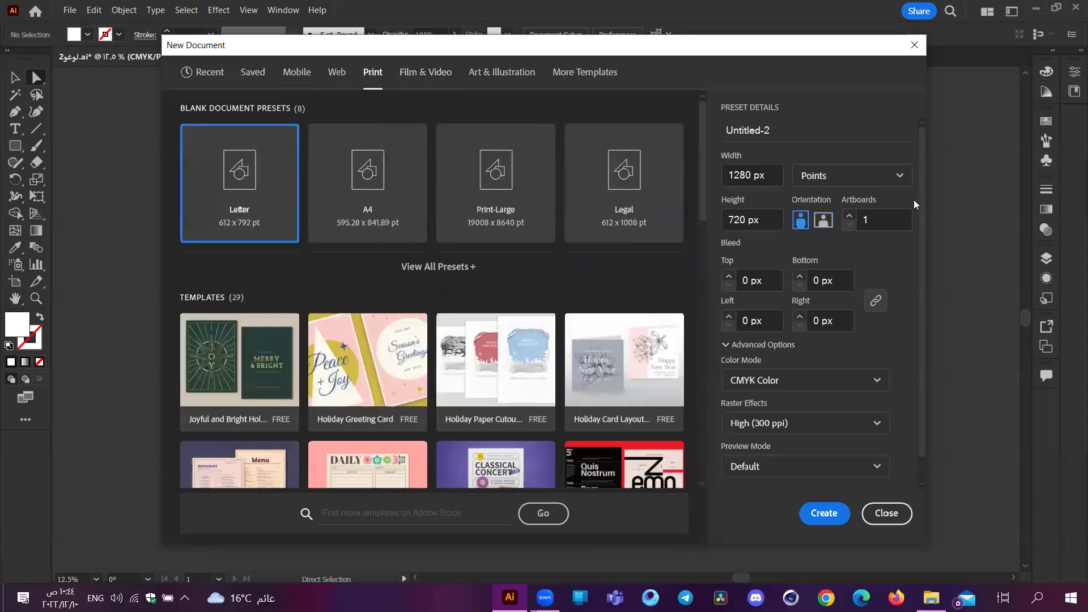
Step: Review the available measurement units for the Print preset, leave them as they are, and return to the Mobile presets
left_click(826, 182)
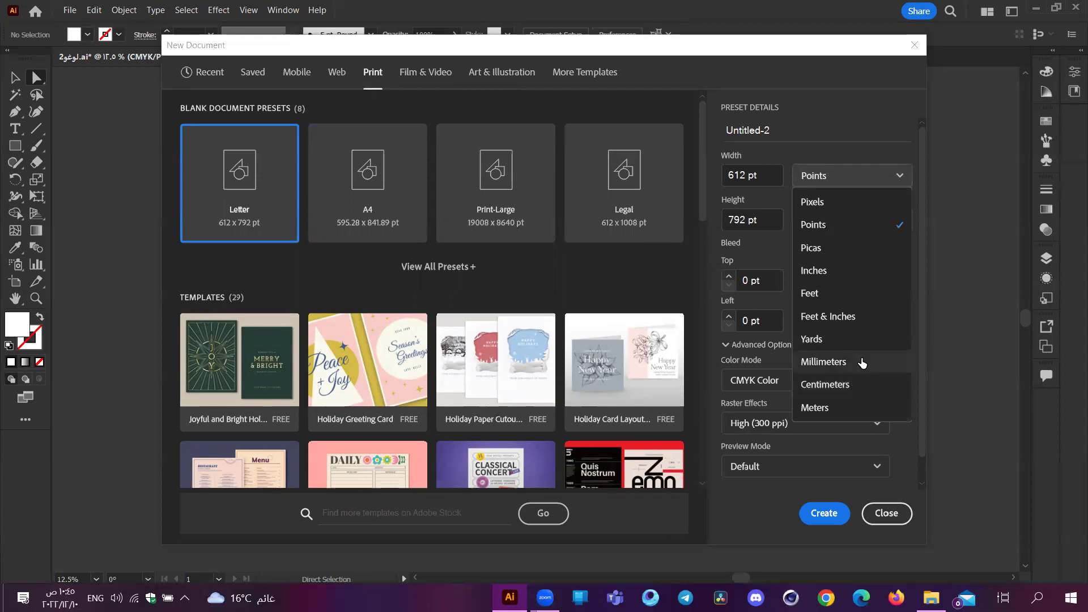
left_click(844, 83)
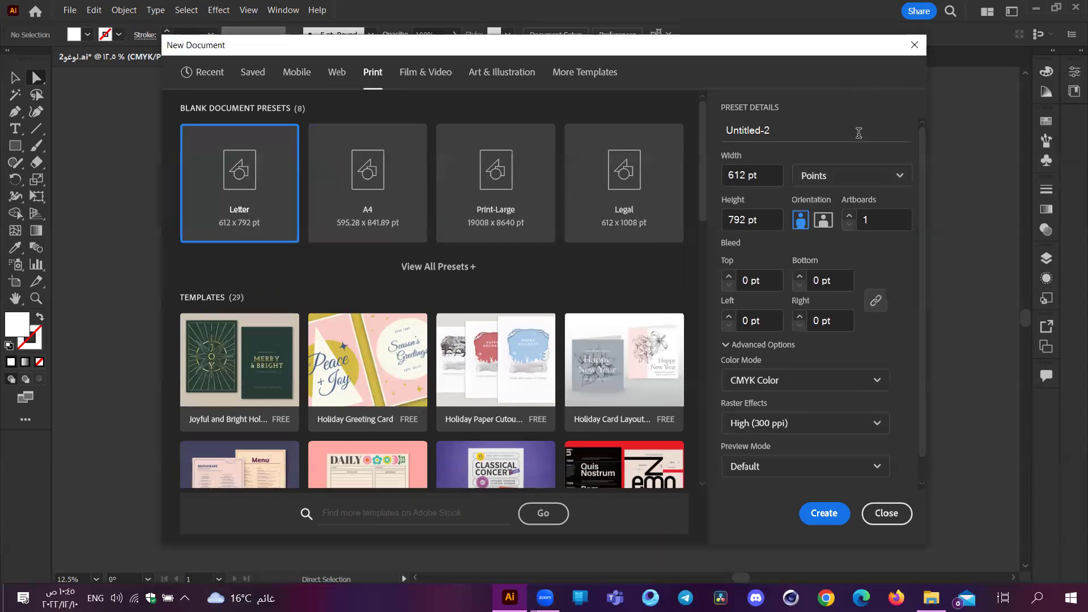
left_click(336, 74)
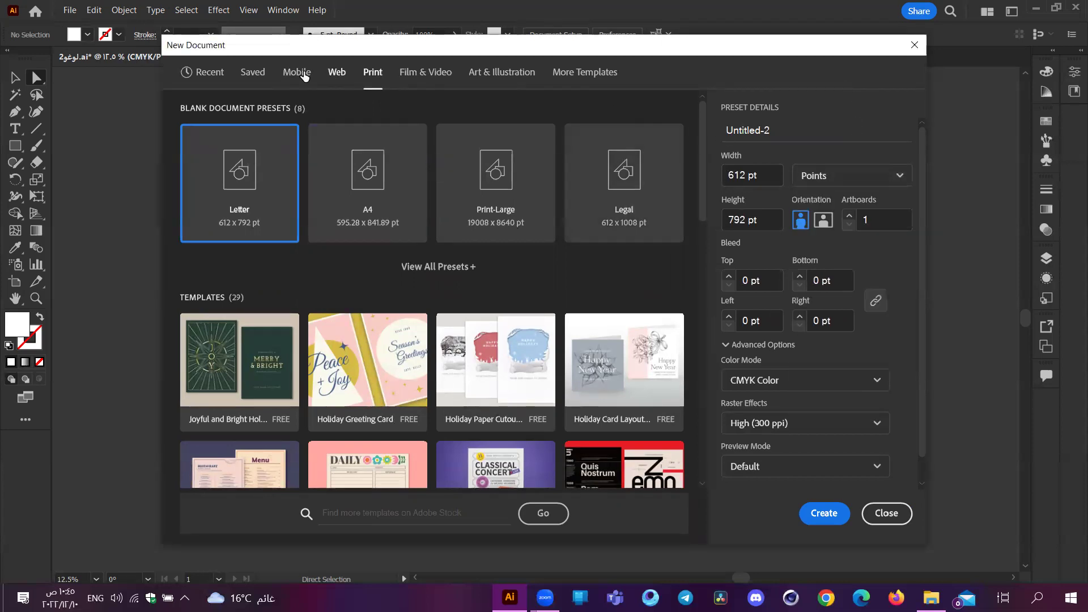
left_click(303, 76)
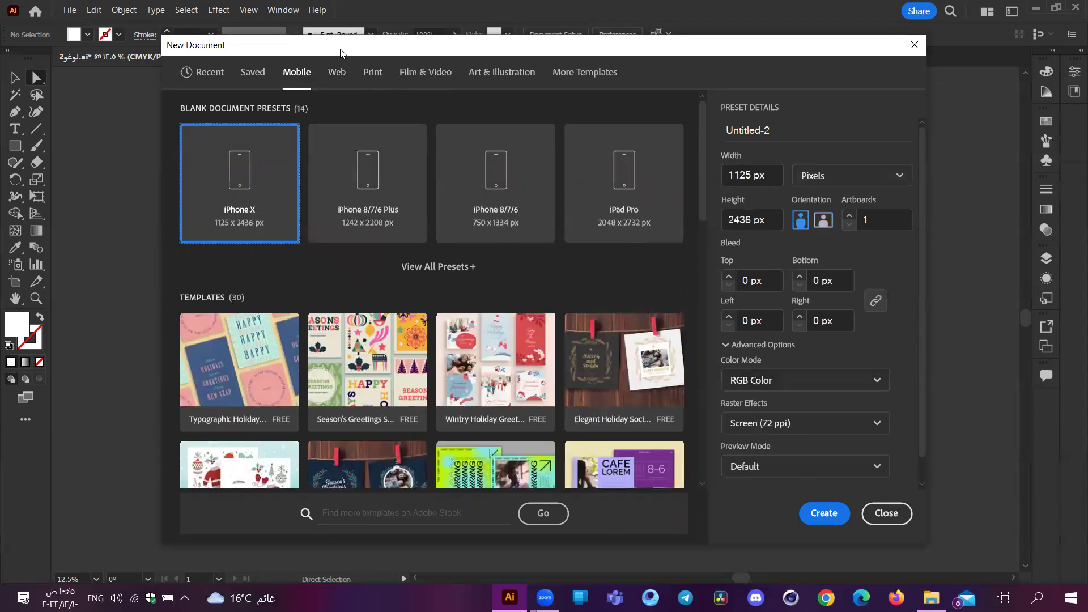
Step: Choose the A4 preset from the Print category and set its units to Centimeters
left_click(369, 79)
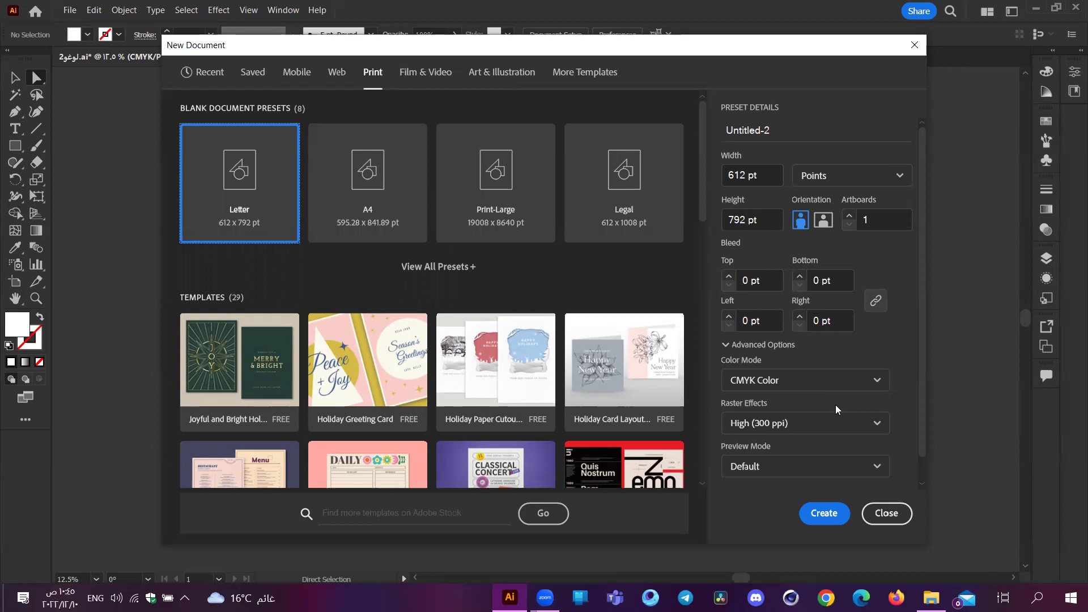
left_click(787, 129)
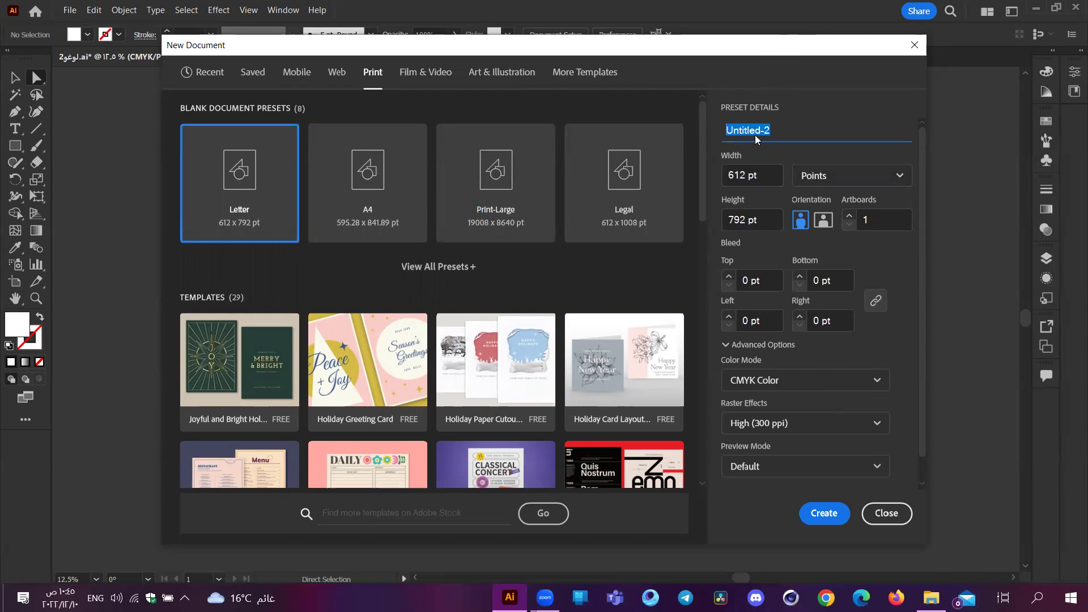
left_click(813, 176)
left_click(824, 384)
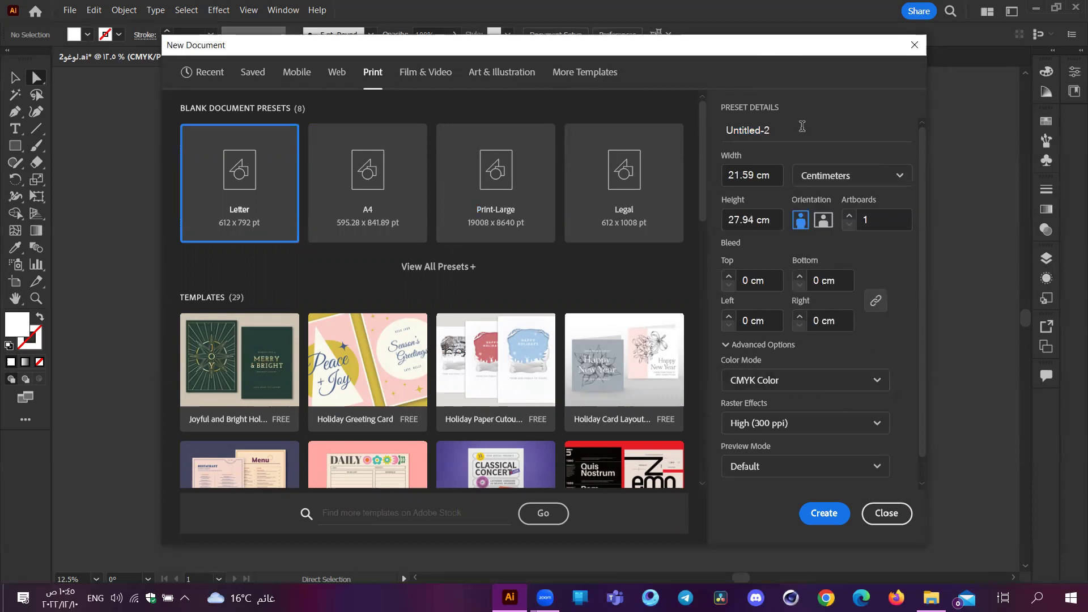
left_click(395, 198)
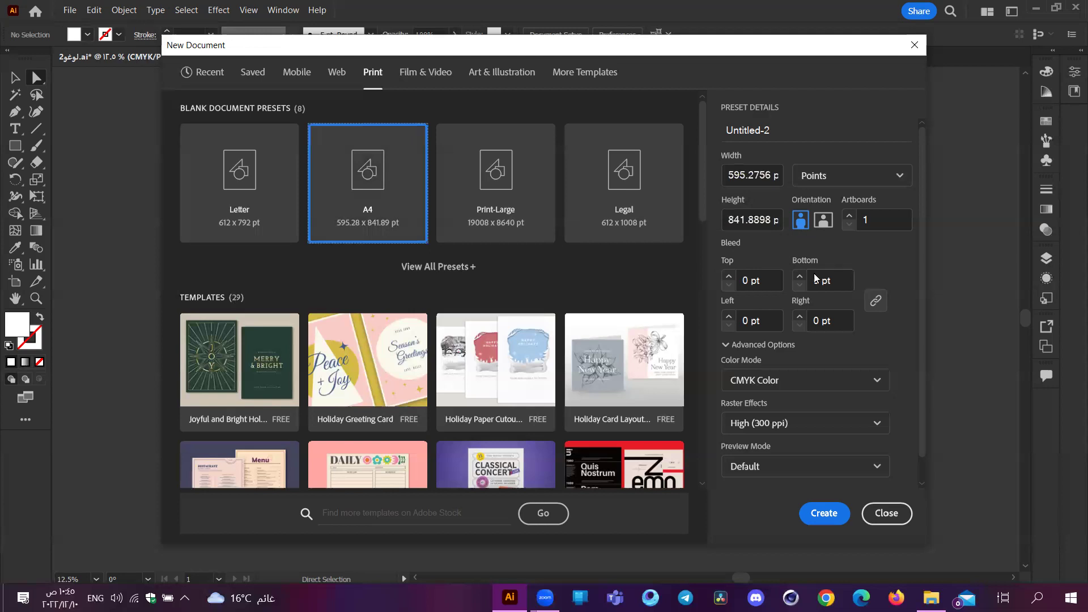
left_click(861, 175)
left_click(826, 384)
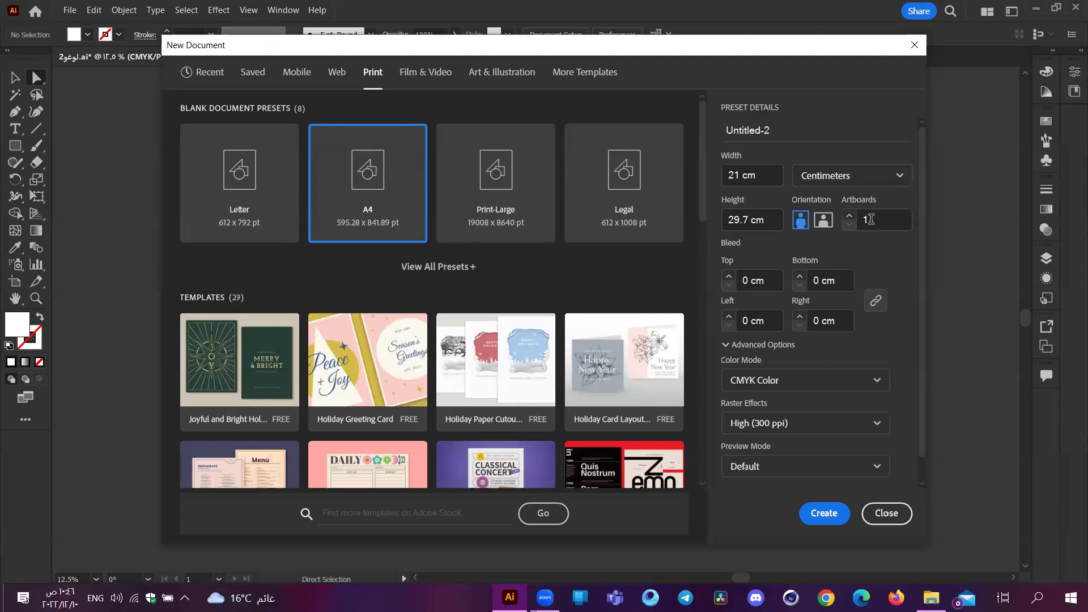
Step: Switch the A4 page back and forth between landscape and portrait orientation, finishing on portrait
left_click(821, 226)
left_click(800, 221)
left_click(827, 223)
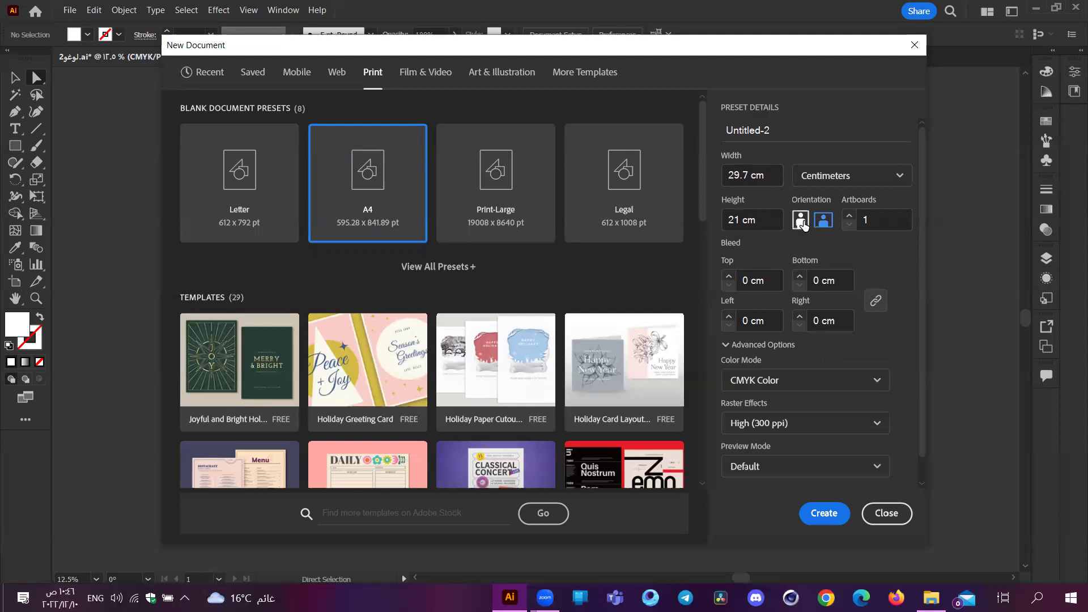
left_click(800, 221)
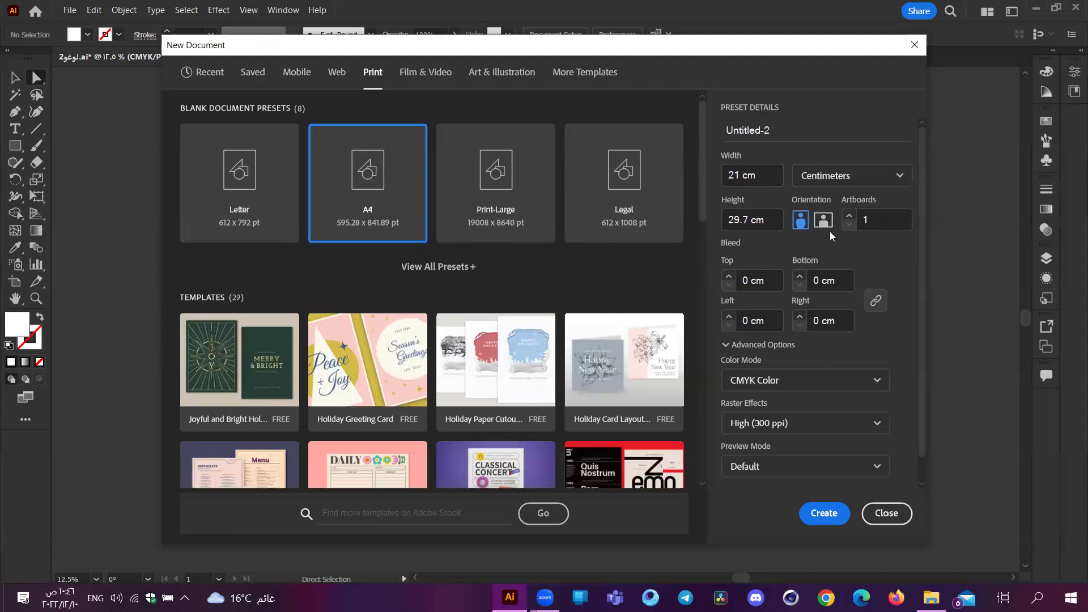
left_click(822, 224)
left_click(800, 221)
Step: Set the document's bleed to 1 cm on all four sides
left_click(749, 280)
type("1")
left_click(876, 248)
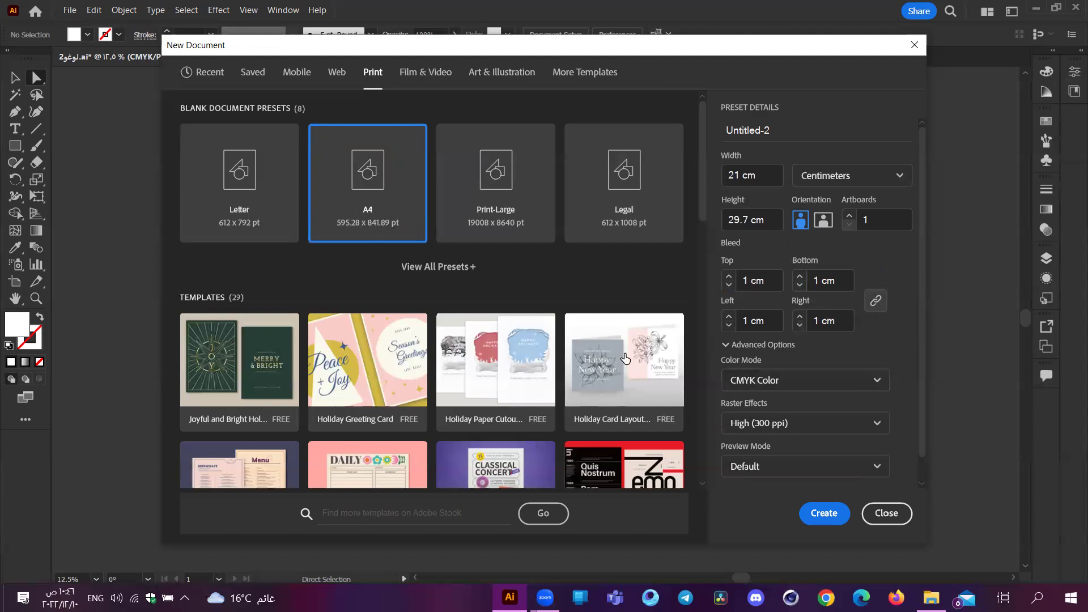
Step: Set the A4 page to landscape and review the advanced options, leaving the preview mode at Default
left_click(823, 220)
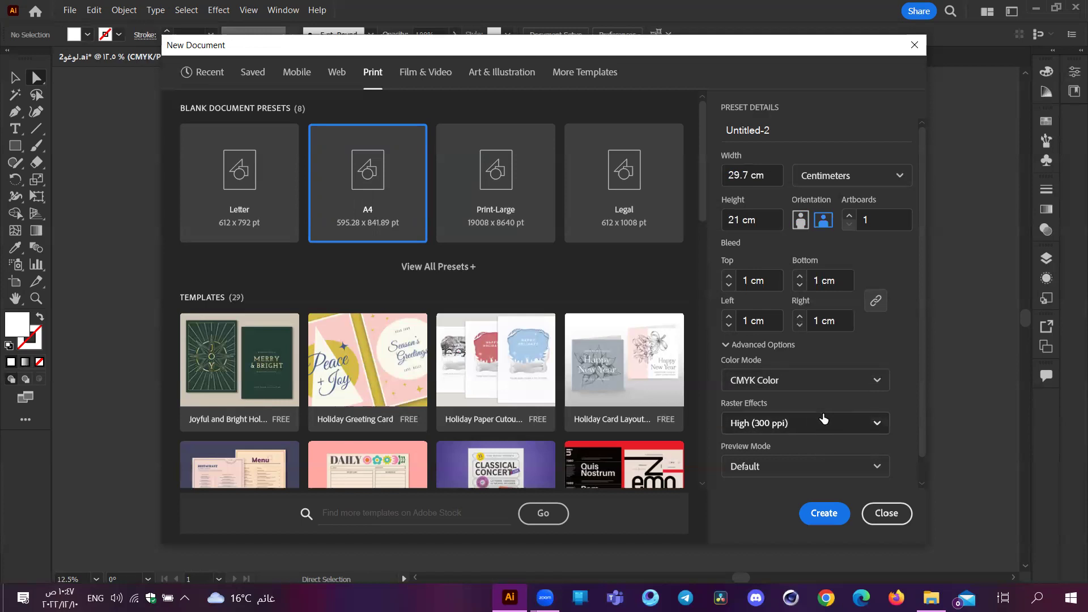
scroll(777, 441, "down", 1)
scroll(837, 486, "up", 1)
scroll(838, 486, "down", 1)
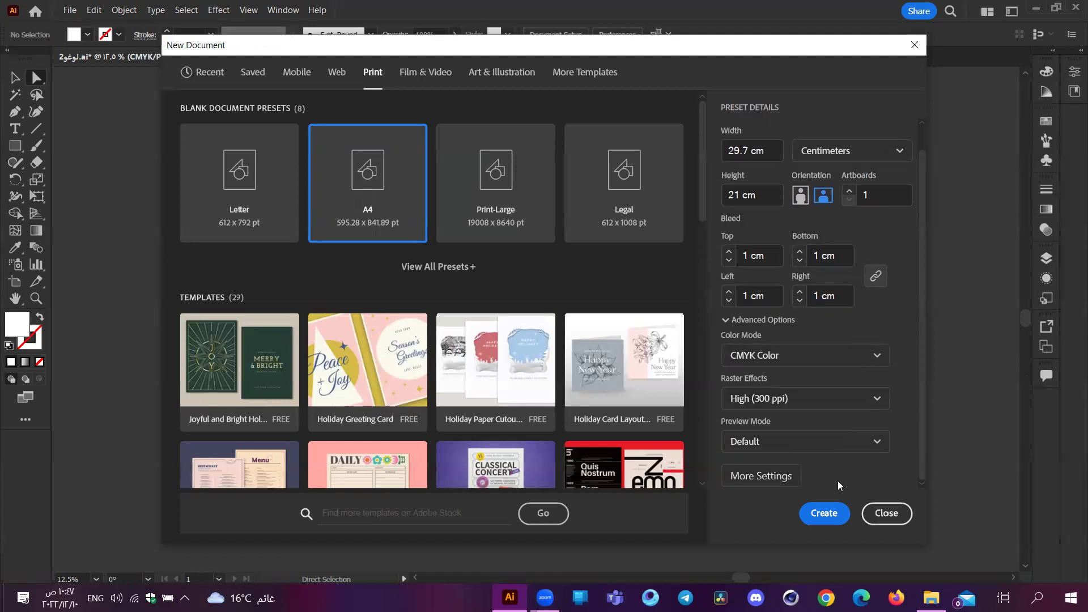
left_click(870, 451)
left_click(872, 448)
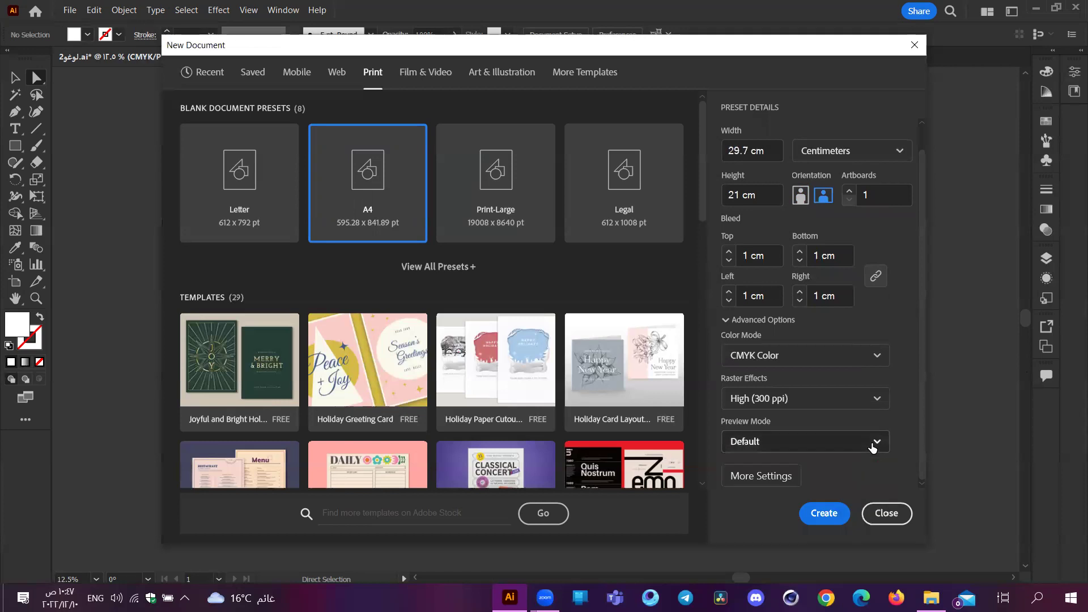
Step: Review the additional document settings without changing them, and create the landscape A4 print document
left_click(754, 479)
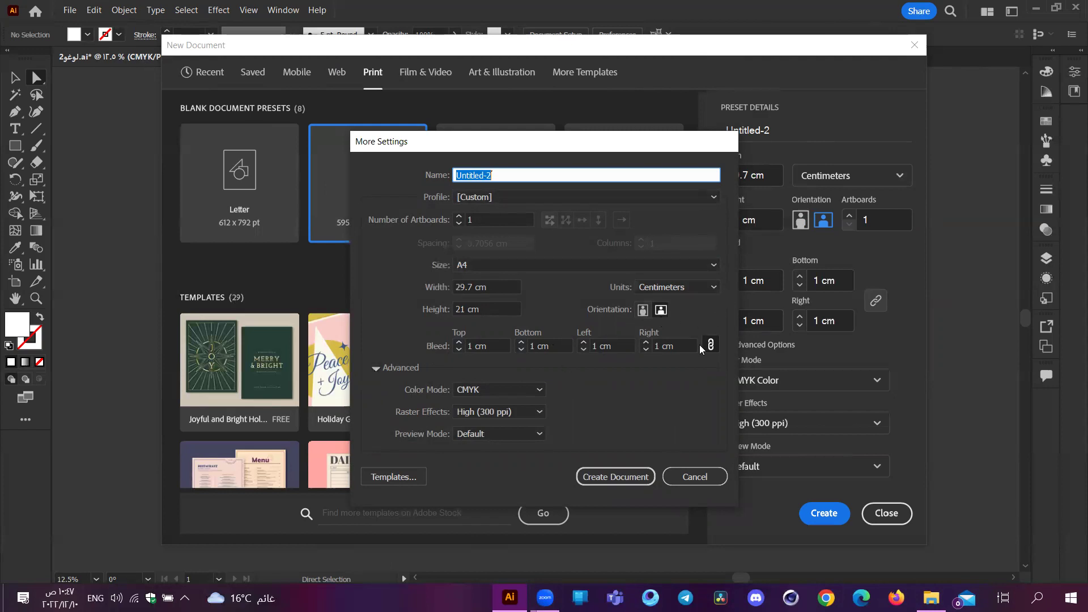
left_click(687, 482)
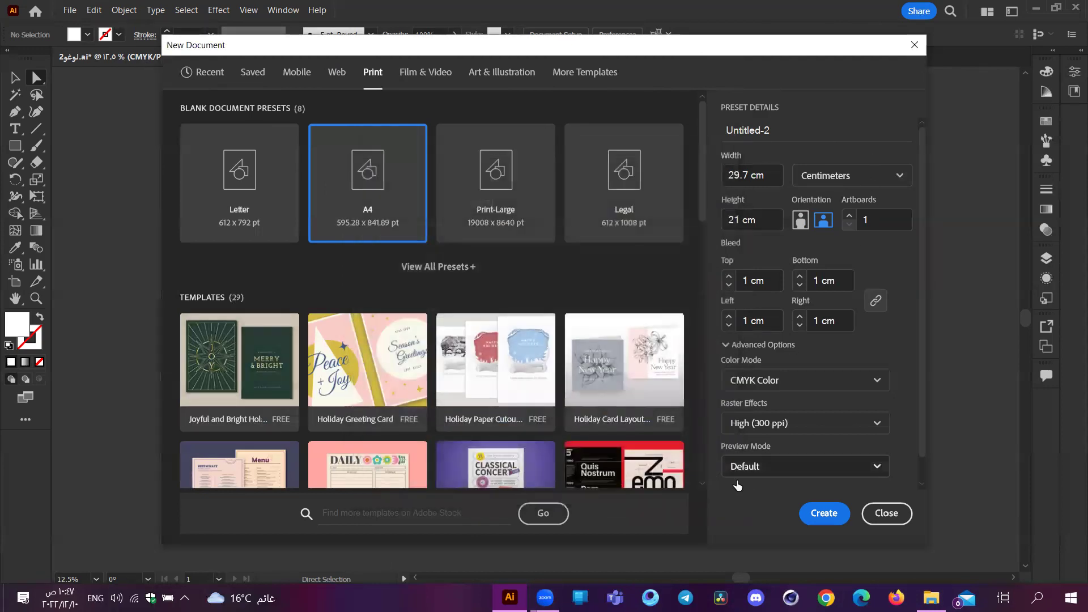
left_click(819, 513)
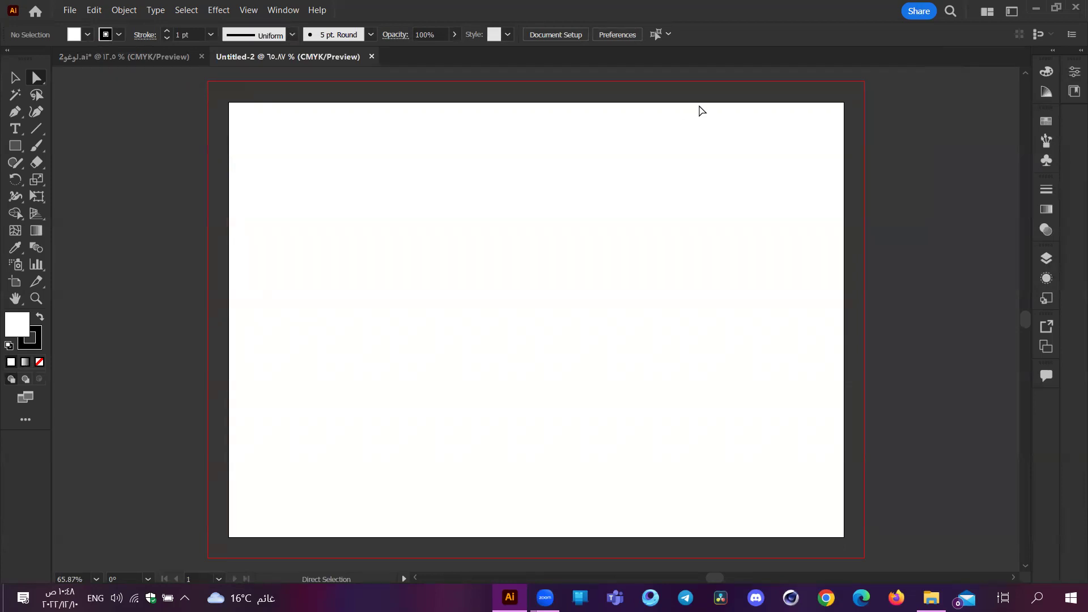
Step: Close the new blank A4 document while keeping the logo file open
left_click(1074, 7)
left_click(603, 321)
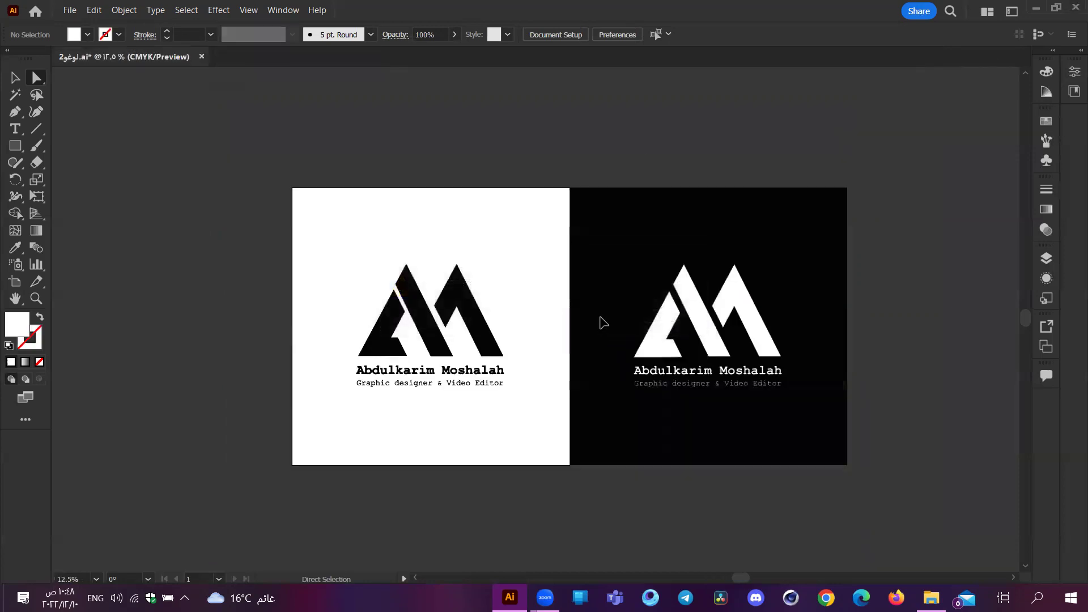